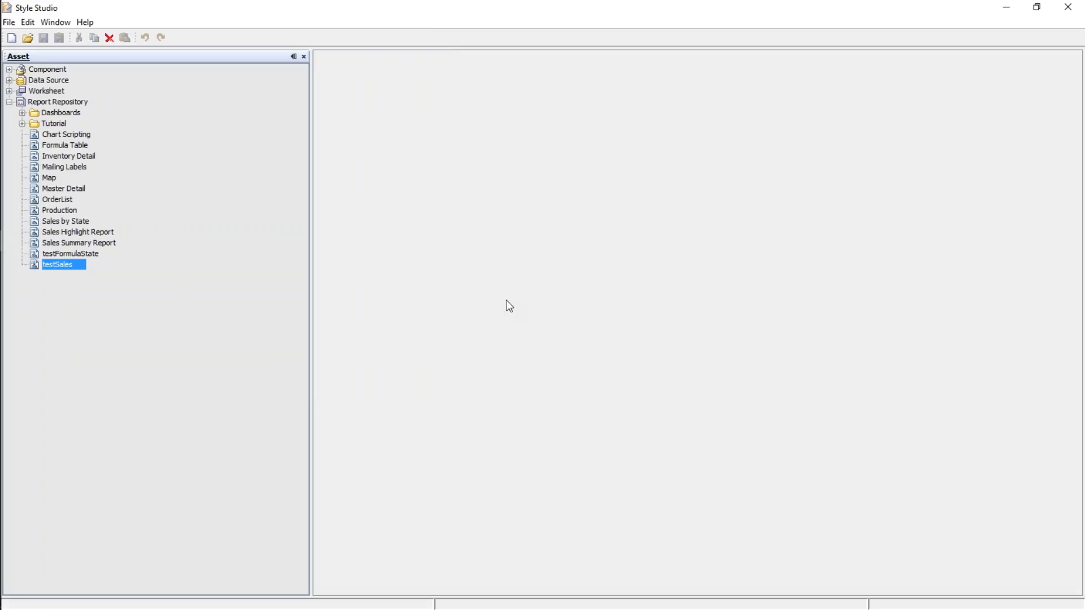
# Create a new Blank Tabular Report and place a chart at the start of its page.
pyautogui.moveTo(310, 305); pyautogui.dragTo(265, 303)
pyautogui.click(12, 39)
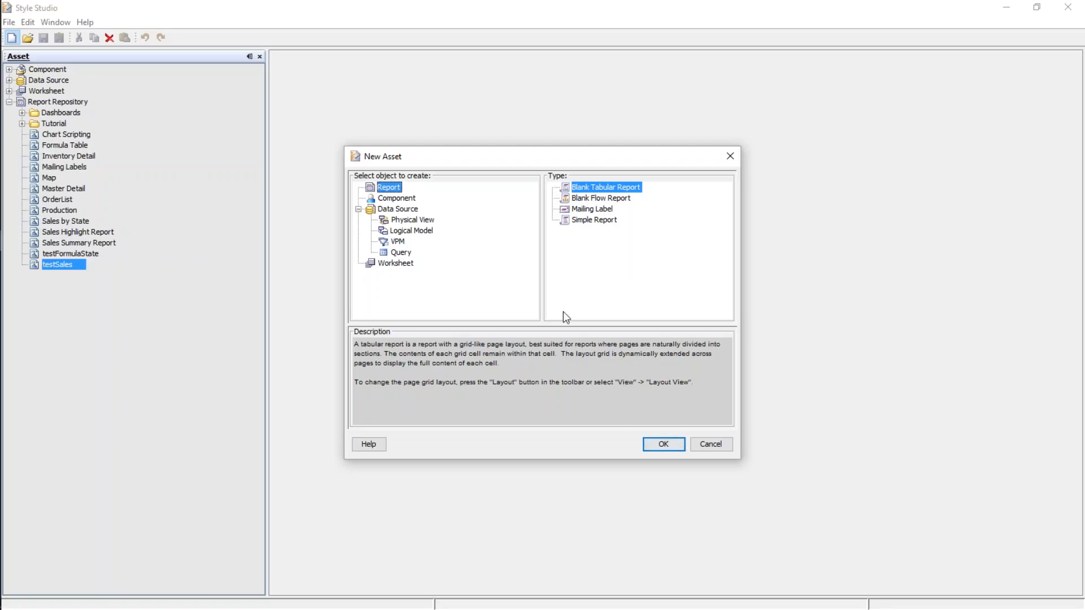
pyautogui.doubleClick(570, 186)
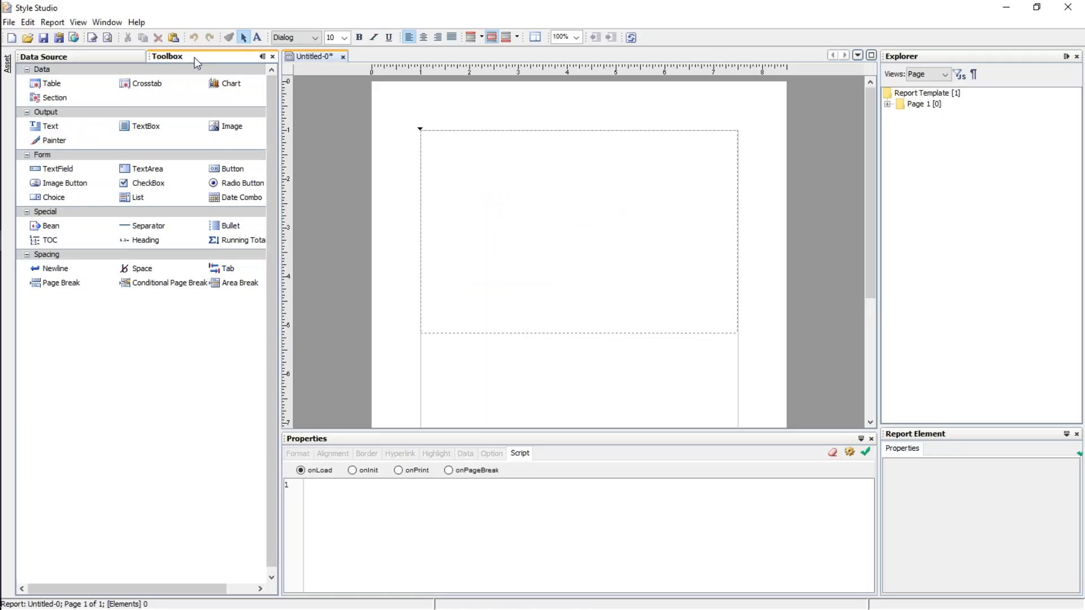
pyautogui.click(225, 86)
pyautogui.moveTo(224, 89); pyautogui.dragTo(556, 220)
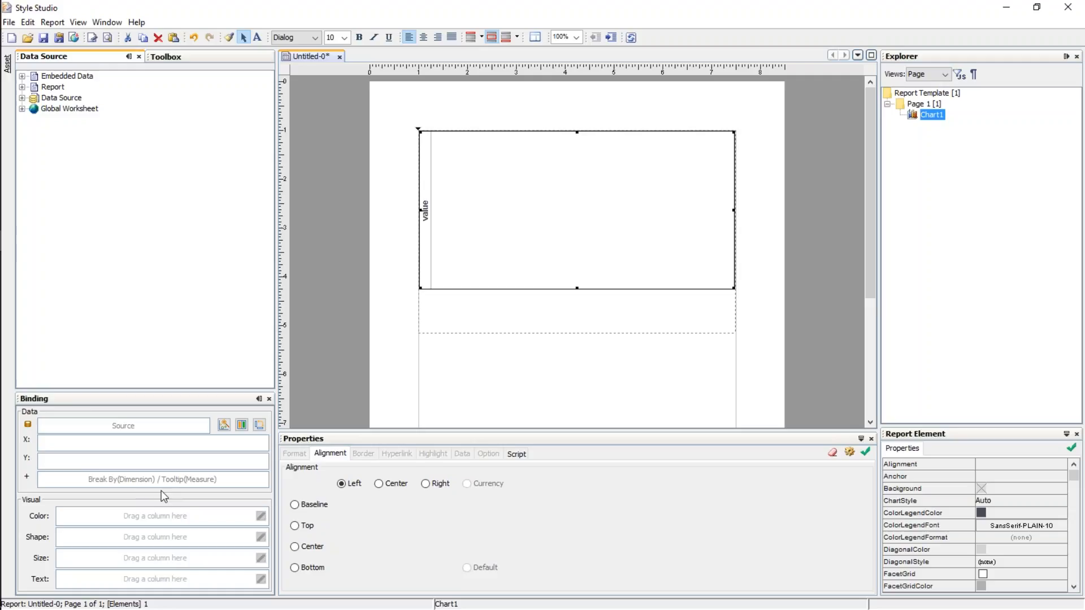
# Examine the contents of the Order Model and the Sample Queries folder in the Orders data source.
pyautogui.click(22, 97)
pyautogui.click(35, 119)
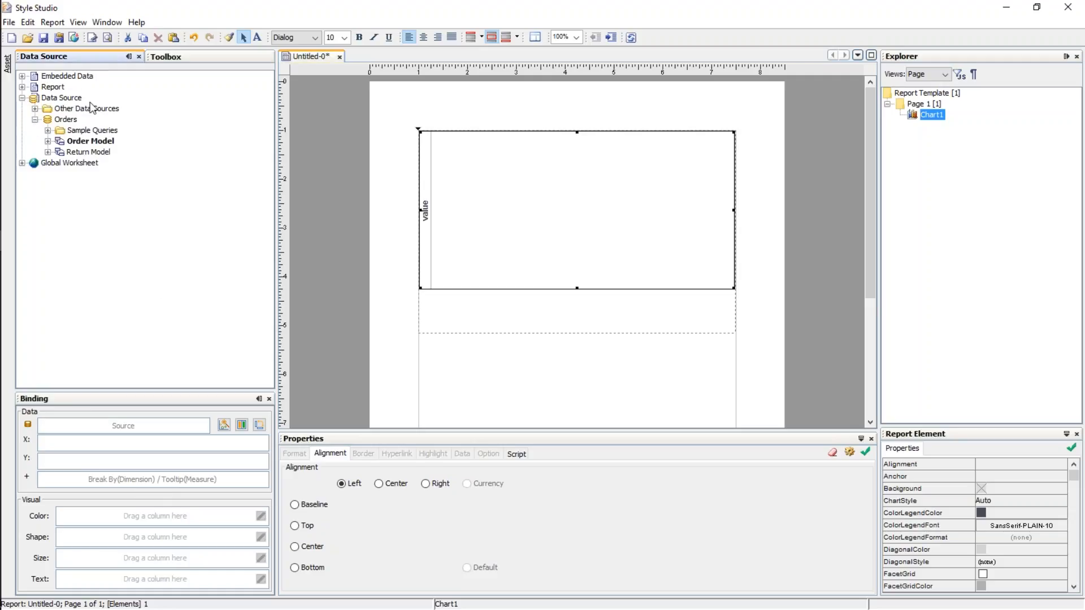
pyautogui.click(48, 141)
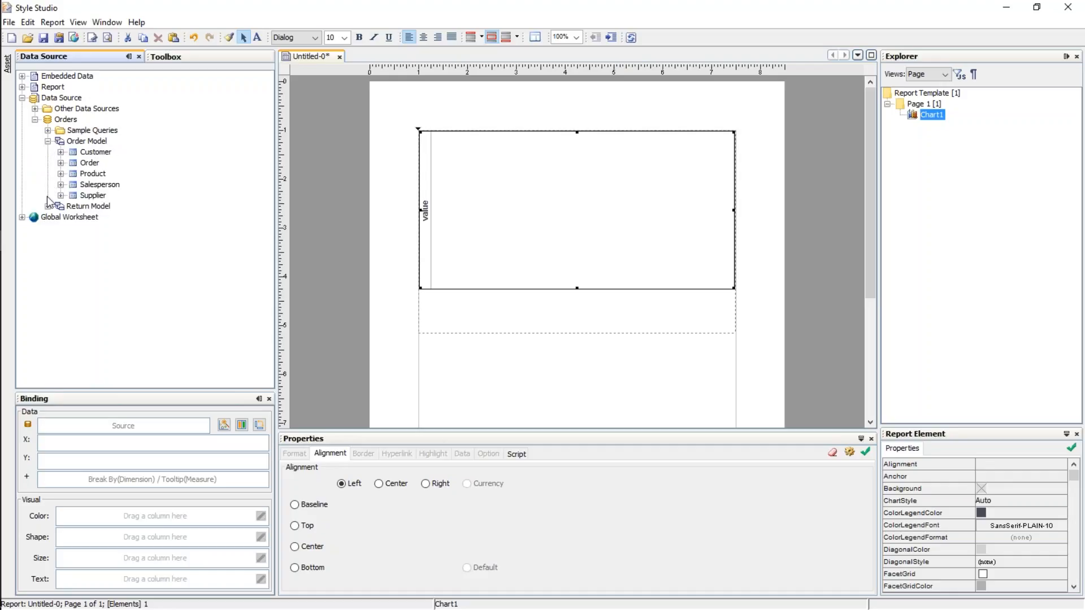
pyautogui.click(47, 131)
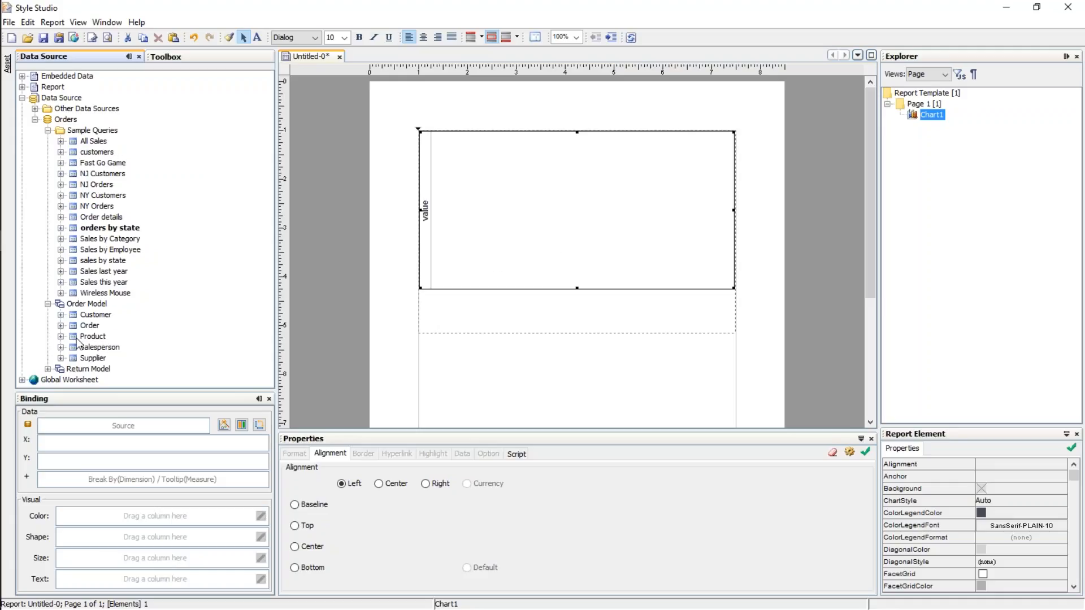
pyautogui.click(35, 120)
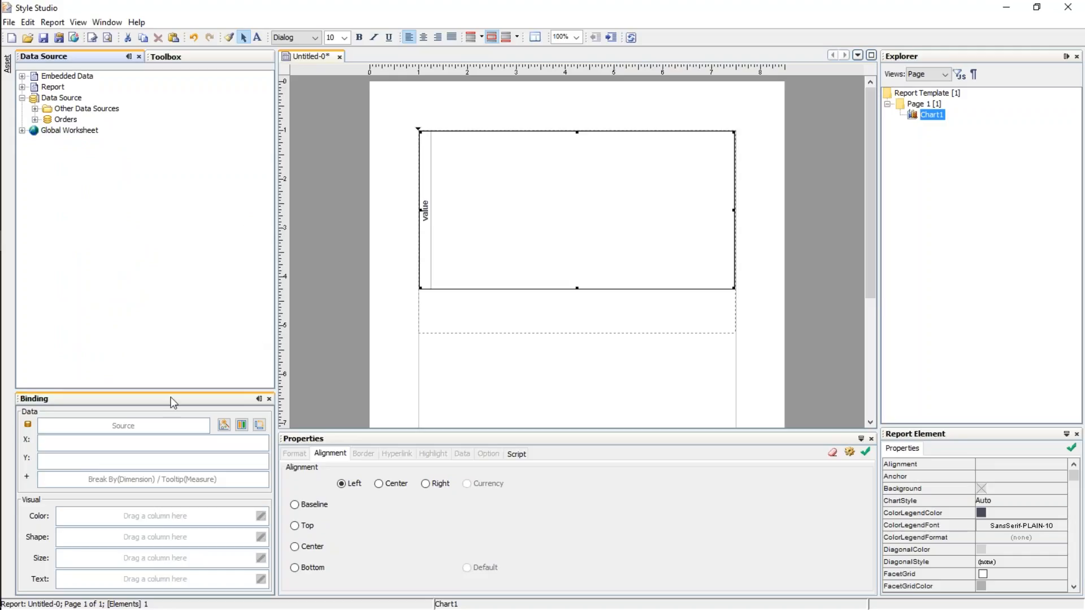
# Enlarge the Binding area and bind Product.Total from the Order Model to the chart's Y axis.
pyautogui.moveTo(169, 393); pyautogui.dragTo(171, 352)
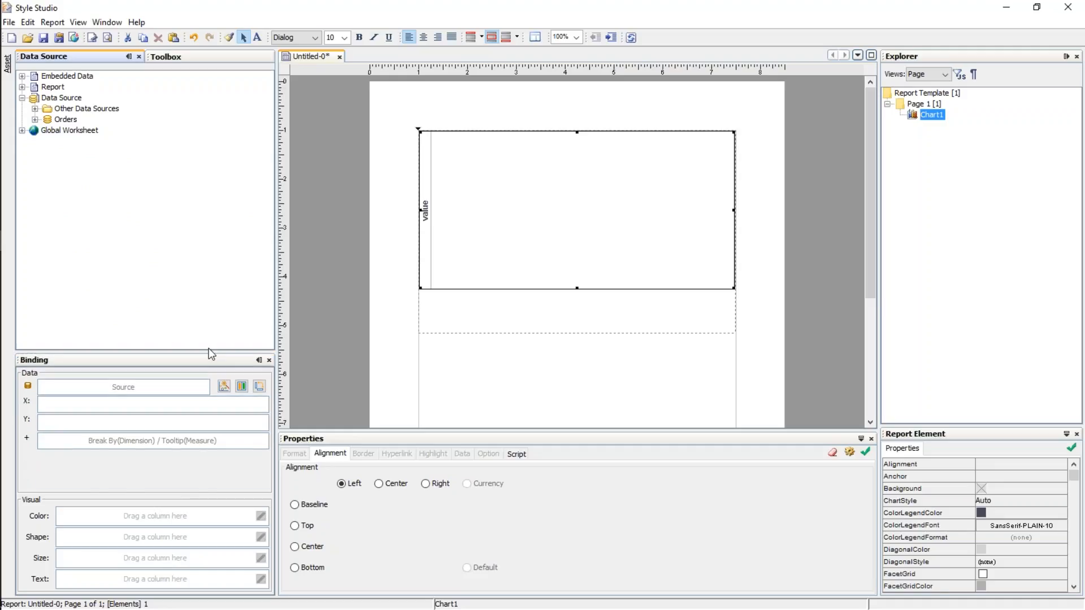
pyautogui.click(35, 119)
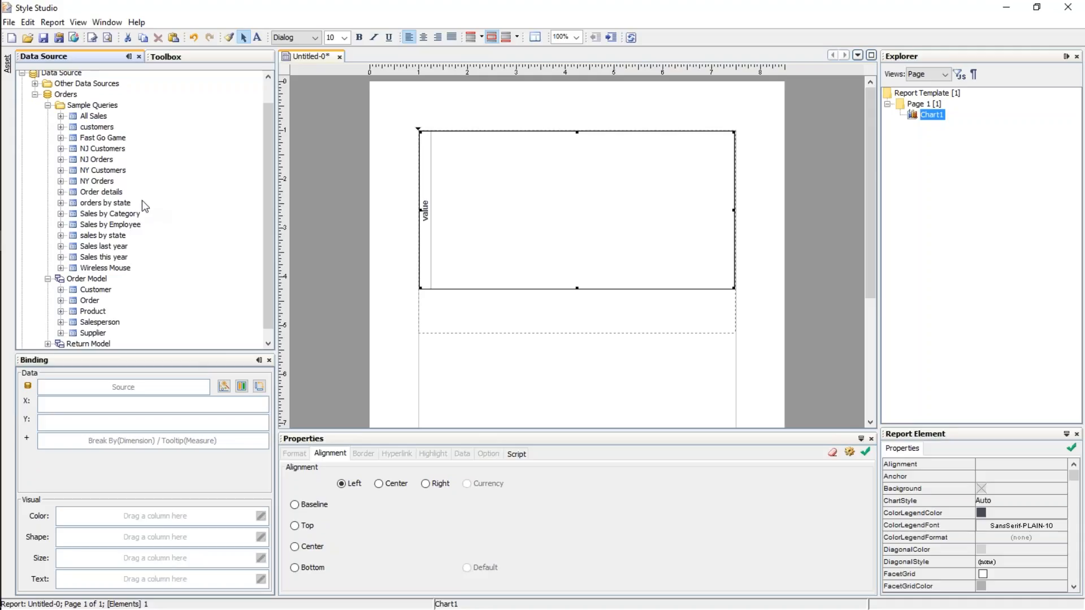
pyautogui.click(49, 105)
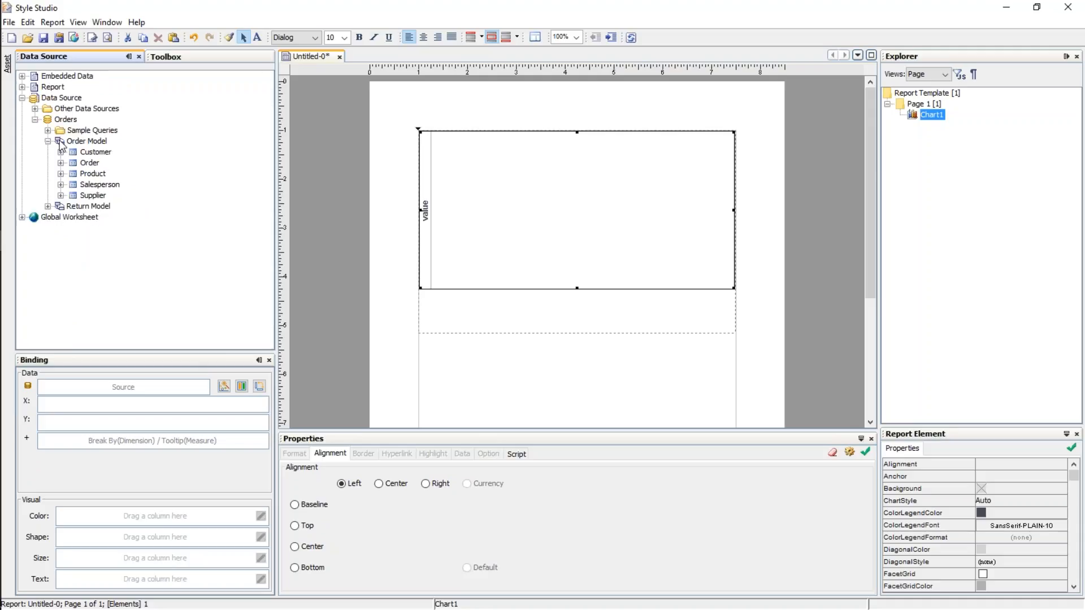
pyautogui.click(61, 174)
pyautogui.click(124, 252)
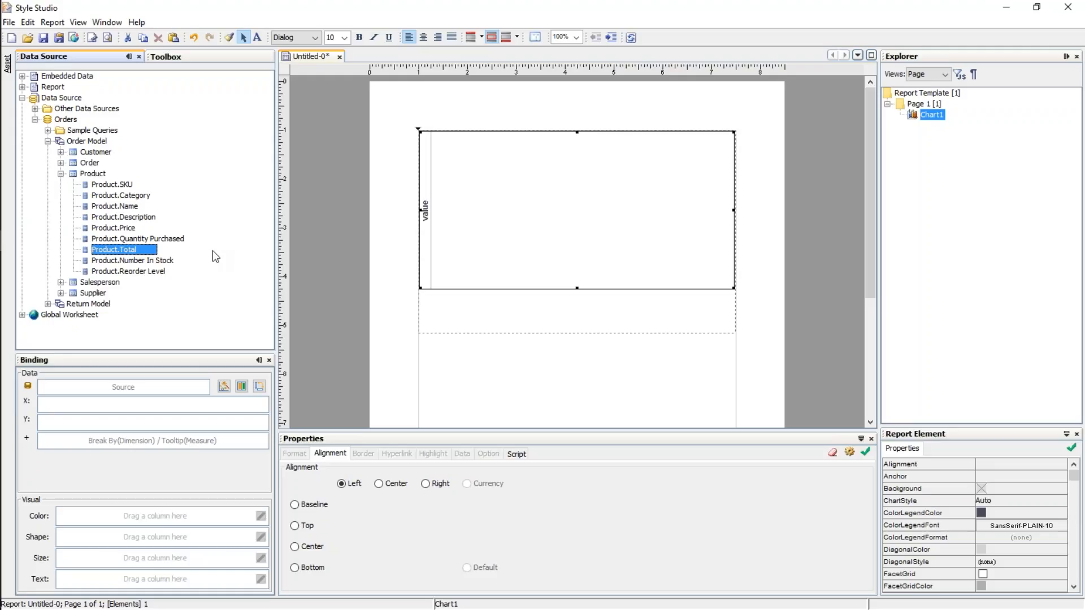
pyautogui.moveTo(116, 249); pyautogui.dragTo(120, 427)
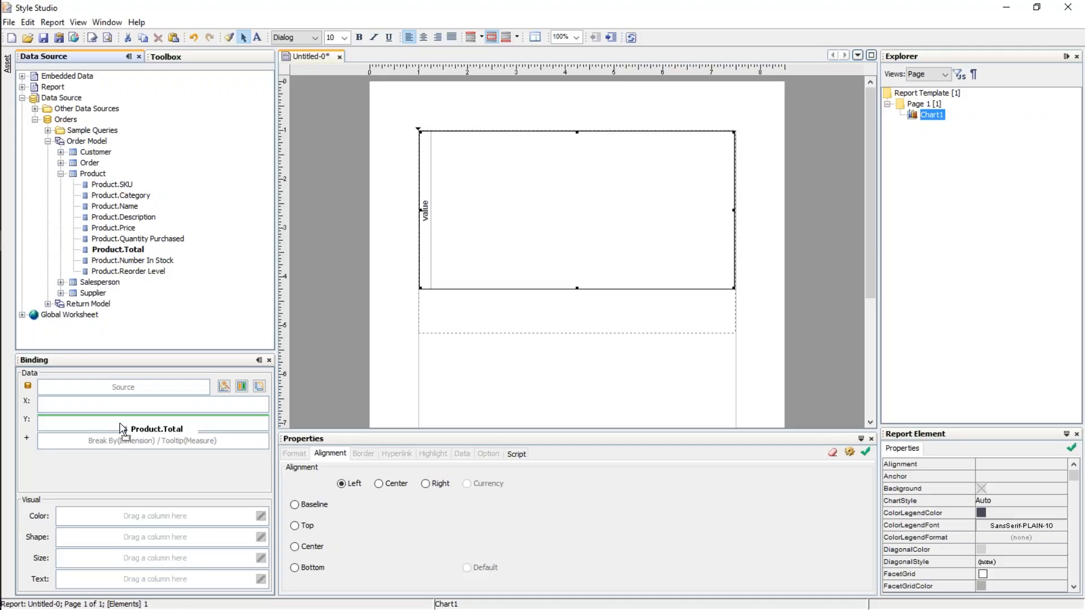
pyautogui.moveTo(121, 428); pyautogui.dragTo(113, 428)
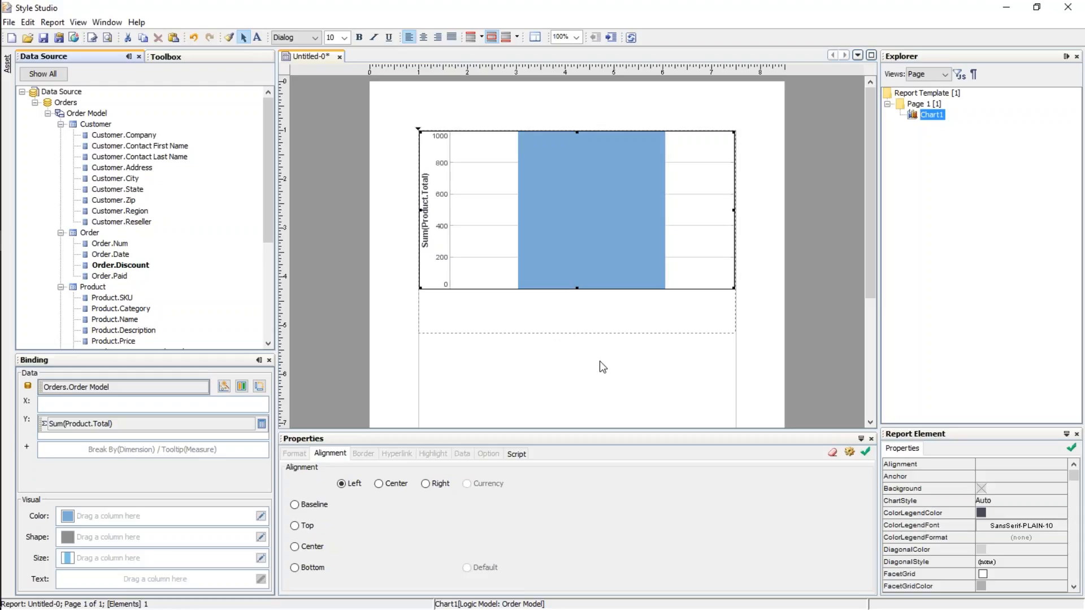
# Preview the report, close the preview, and turn on live data in the report design.
pyautogui.click(107, 38)
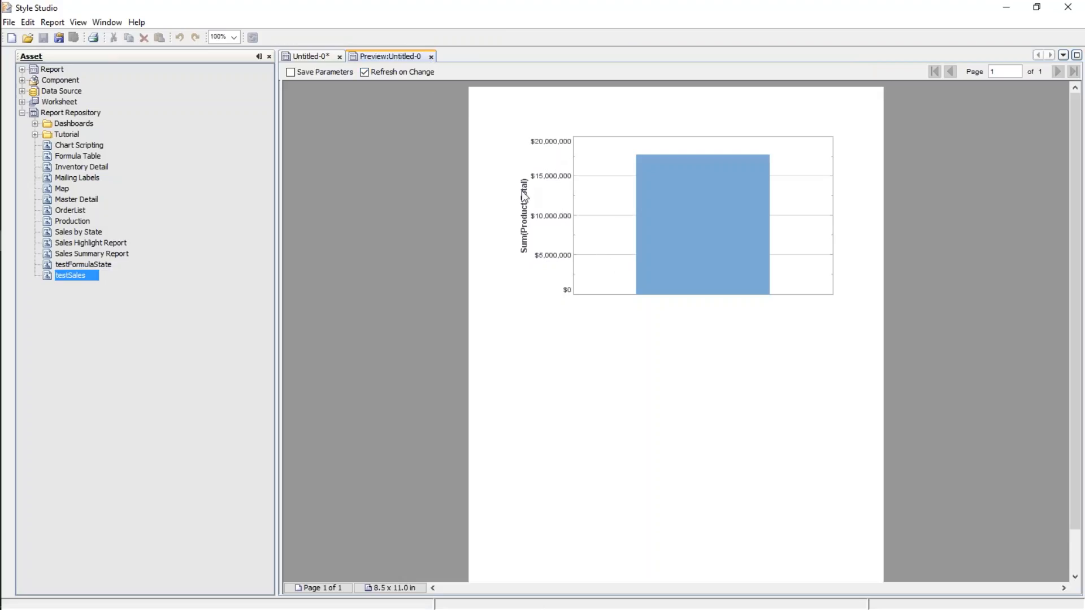
pyautogui.click(431, 57)
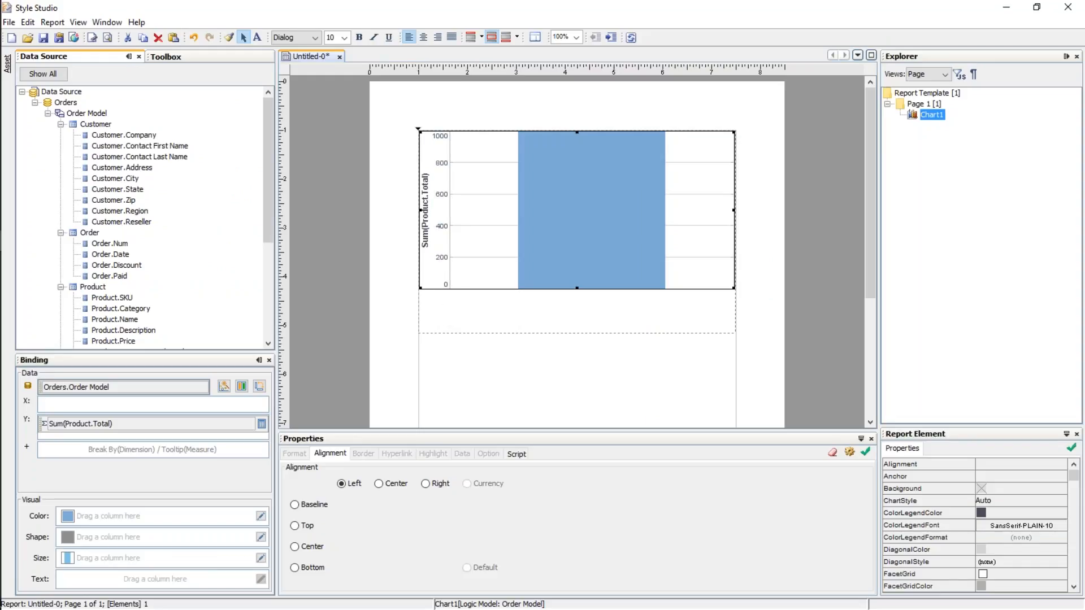
pyautogui.click(92, 40)
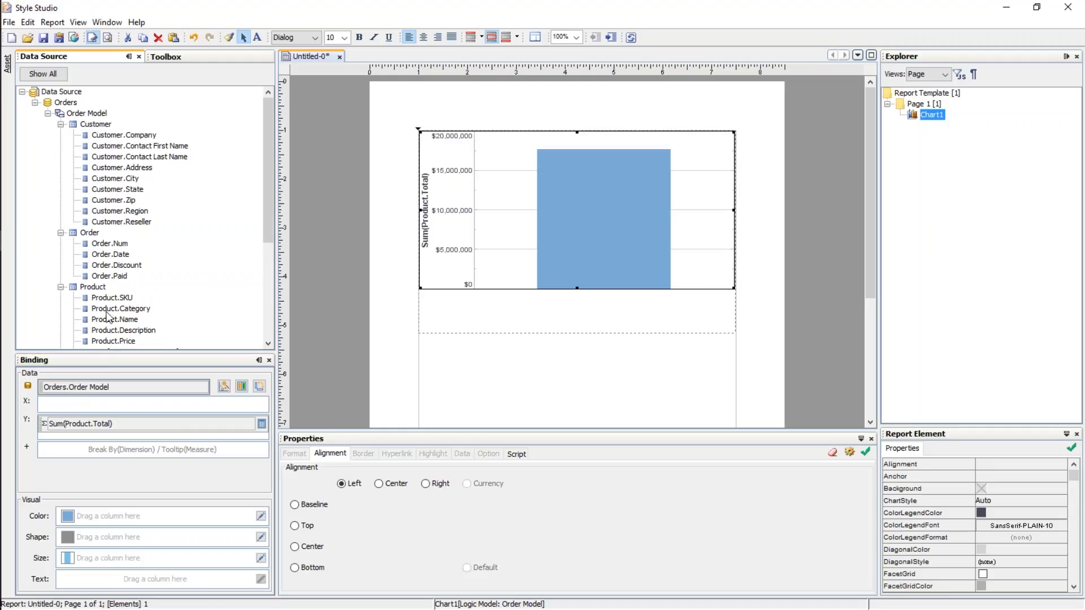
# Bind Order.Date from the Order Model to the chart's X axis.
pyautogui.moveTo(263, 149); pyautogui.dragTo(268, 178)
pyautogui.click(115, 210)
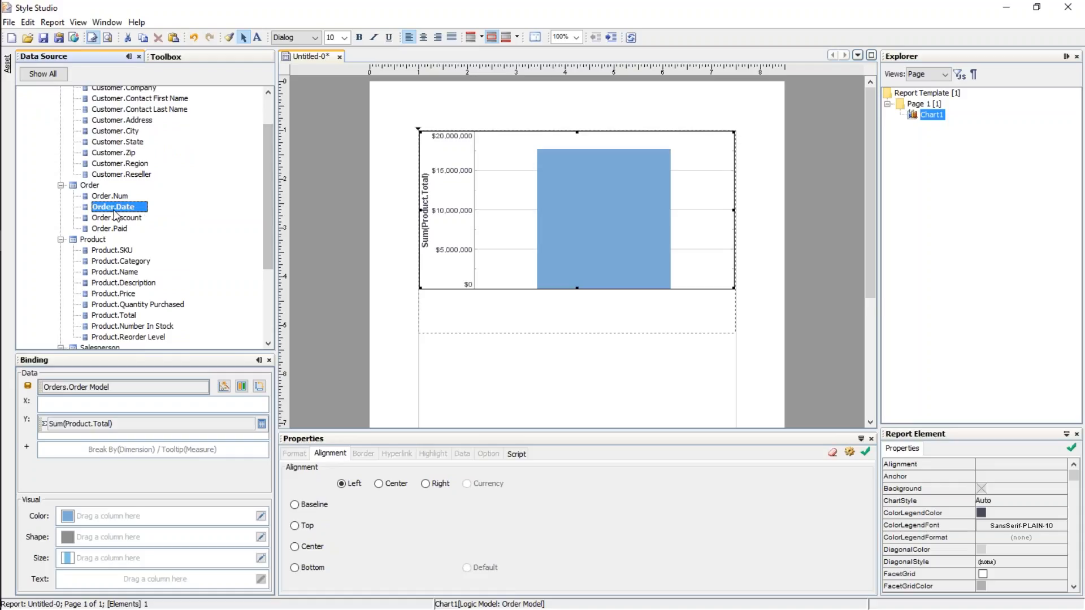
pyautogui.moveTo(132, 212); pyautogui.dragTo(151, 423)
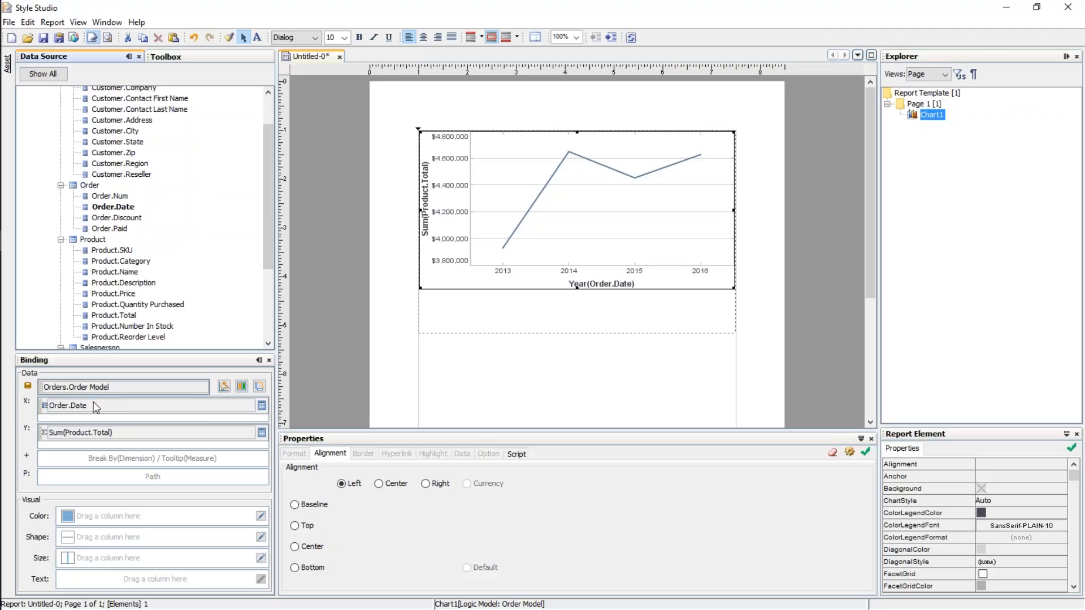
# Set the date grouping level of Order.Date on the X axis to Month and apply it.
pyautogui.click(261, 406)
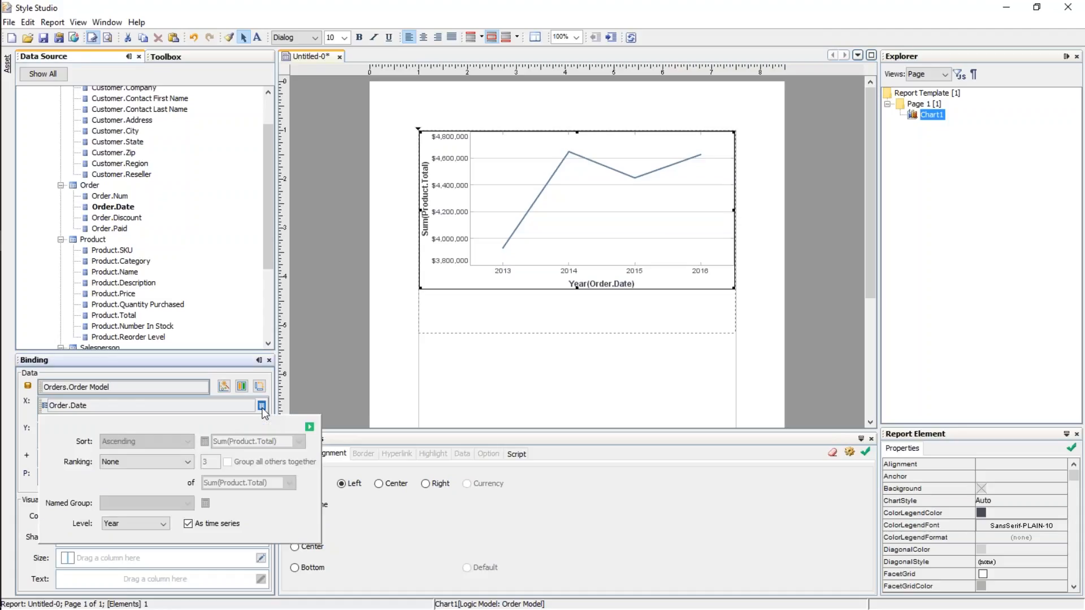
pyautogui.click(130, 524)
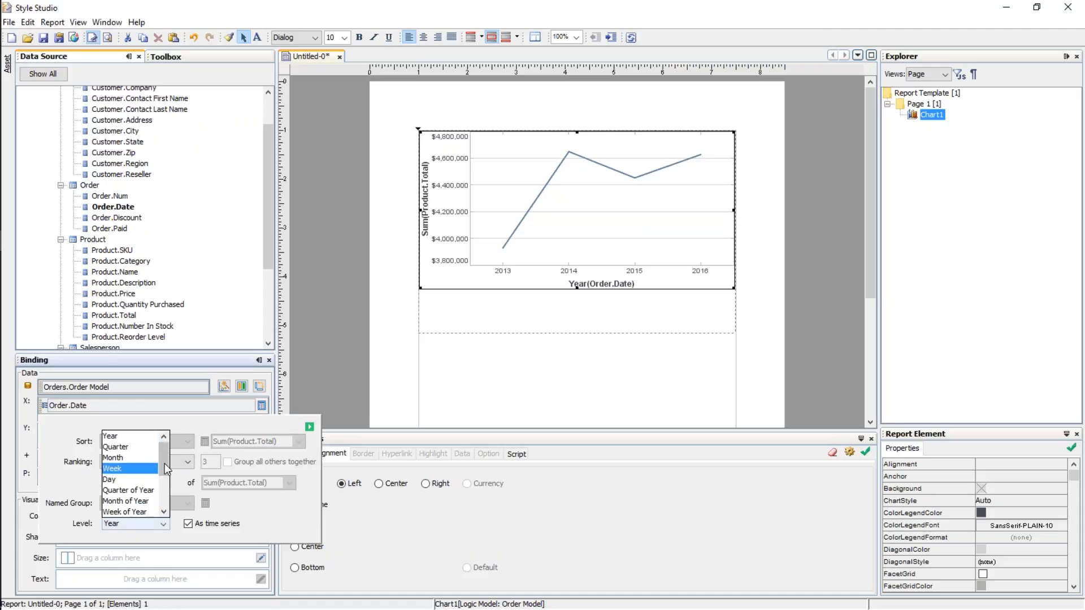
pyautogui.moveTo(164, 463)
pyautogui.mouseDown()
pyautogui.moveTo(160, 490)
pyautogui.moveTo(155, 453)
pyautogui.mouseUp()
pyautogui.click(129, 458)
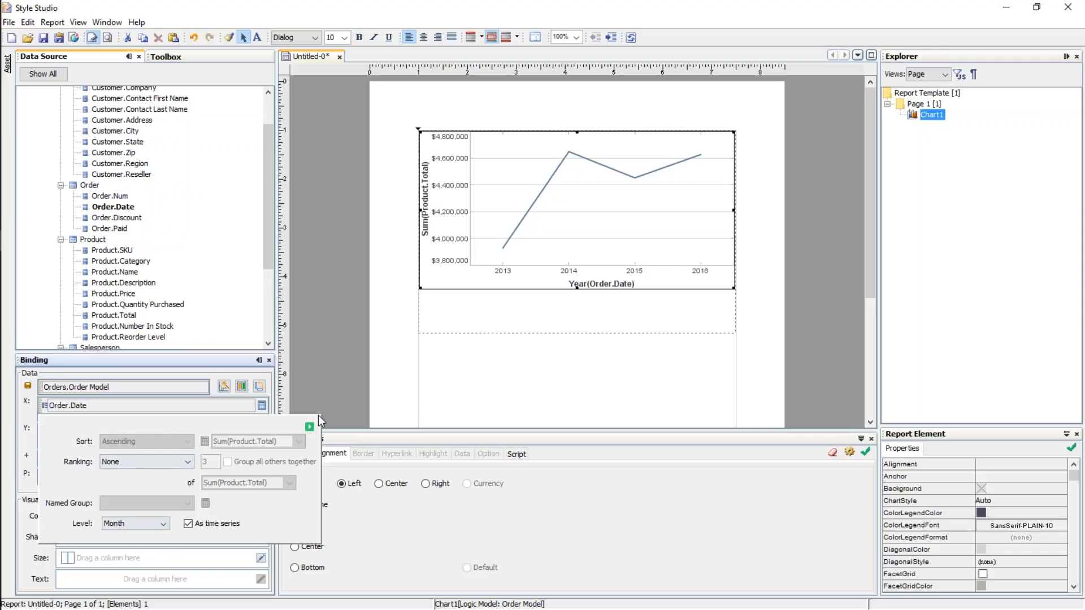
pyautogui.click(309, 427)
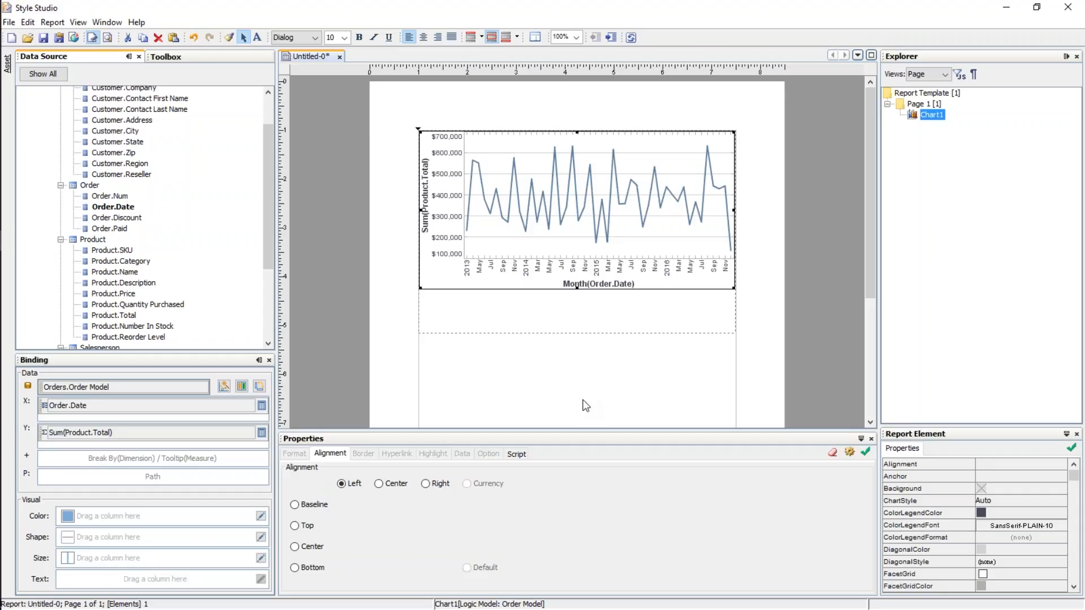
# Set the date grouping level of Order.Date on the X axis to Year and apply it.
pyautogui.click(262, 406)
pyautogui.click(149, 524)
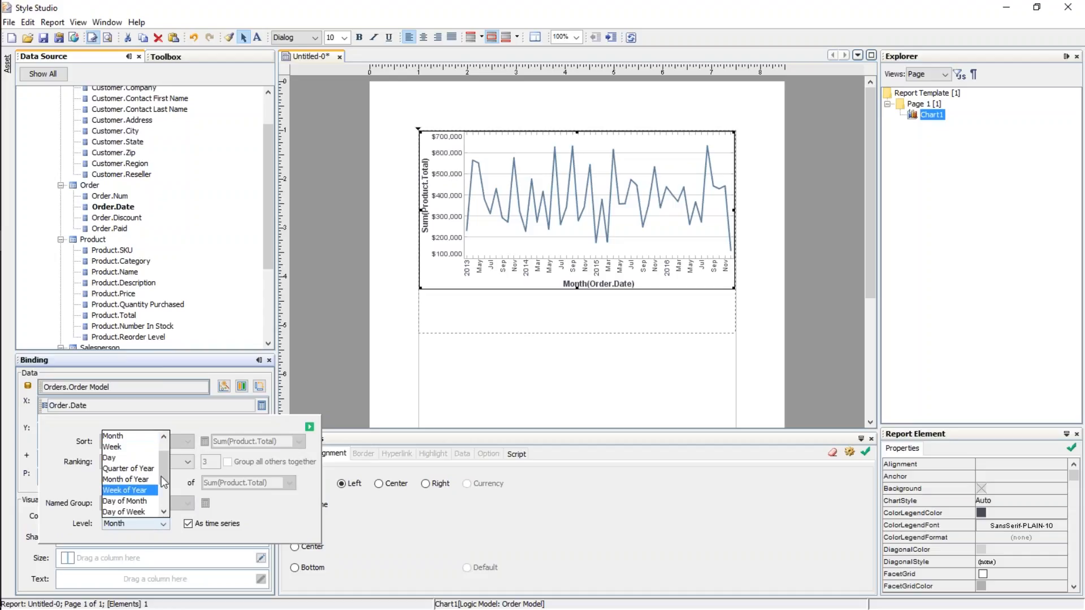
pyautogui.scroll(3, 165, 442)
pyautogui.click(153, 438)
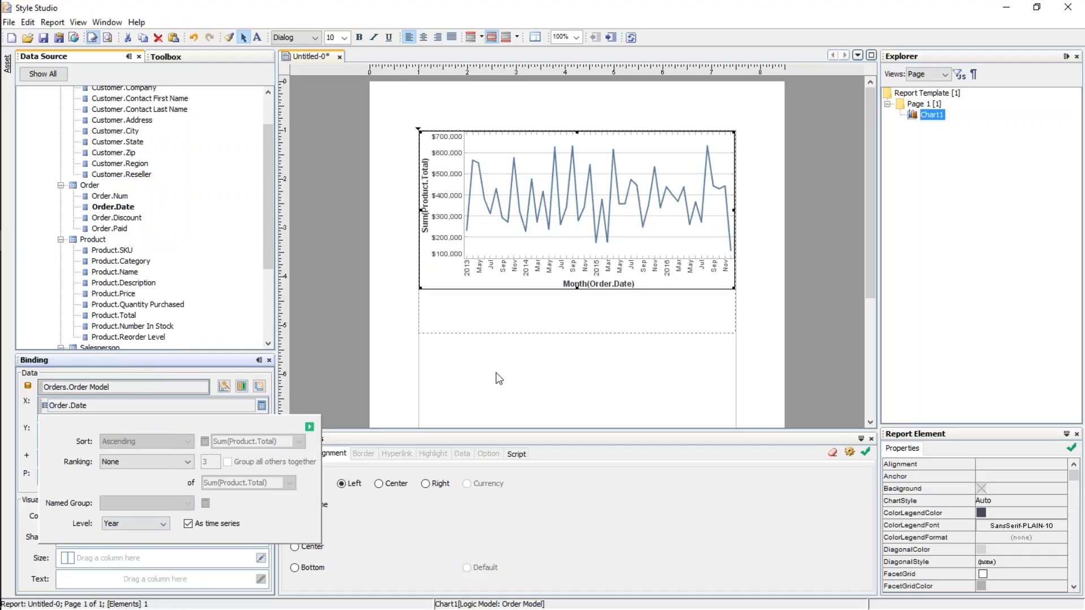
pyautogui.click(601, 353)
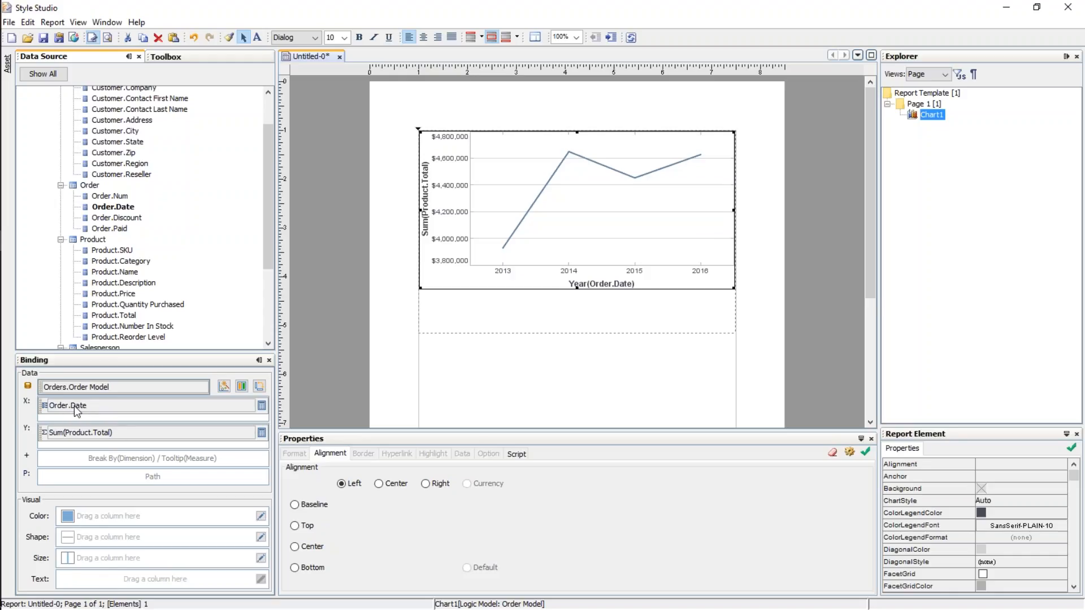
# Move Order.Date from the X axis to the Color binding, and bind Order.Date to the X axis again.
pyautogui.moveTo(99, 410); pyautogui.dragTo(109, 518)
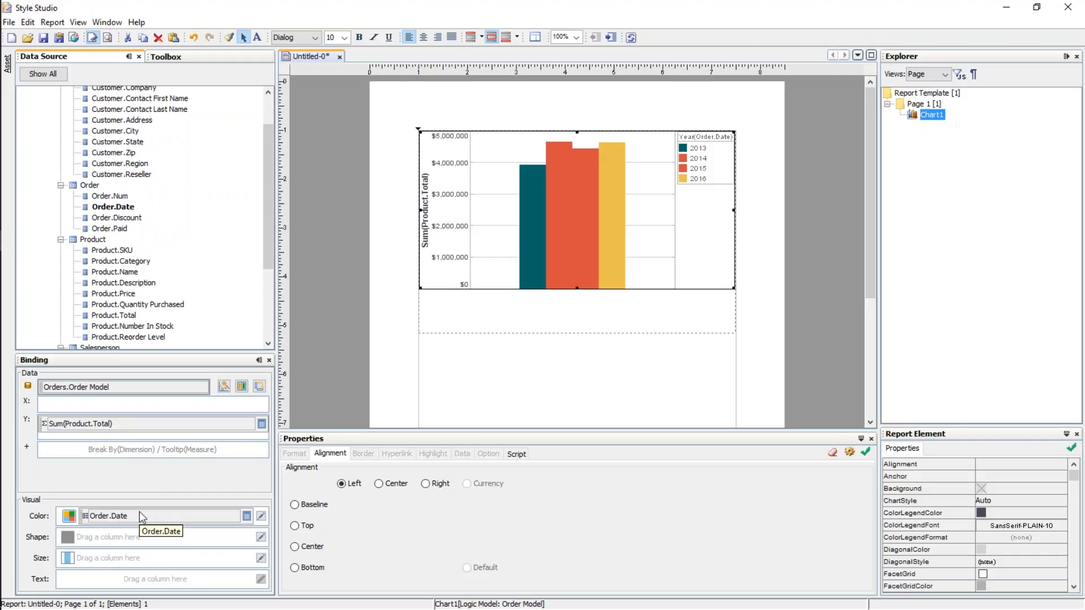
pyautogui.click(114, 209)
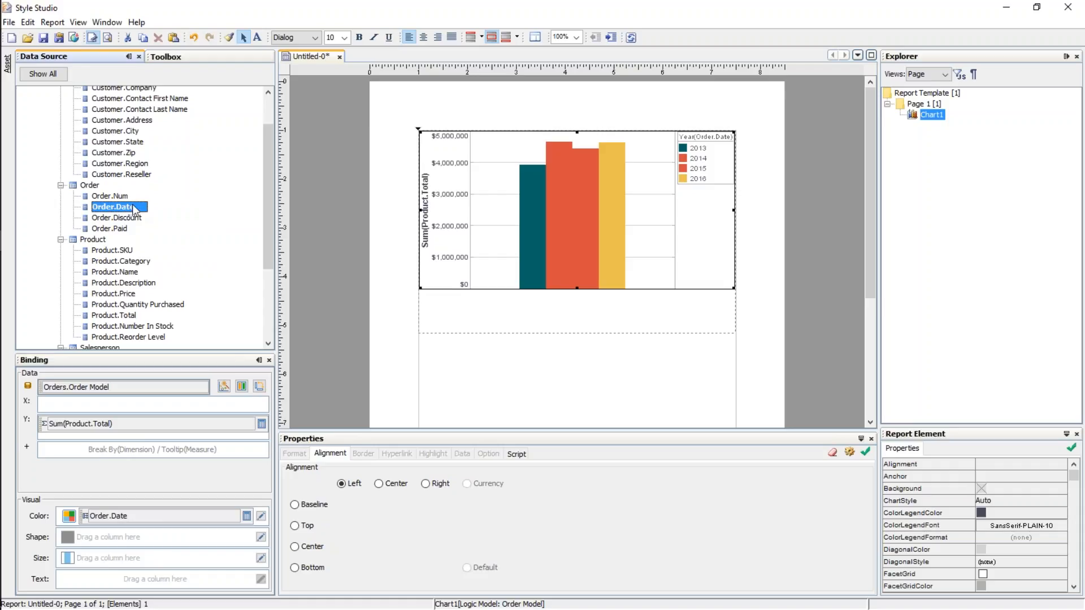
pyautogui.moveTo(134, 211); pyautogui.dragTo(104, 413)
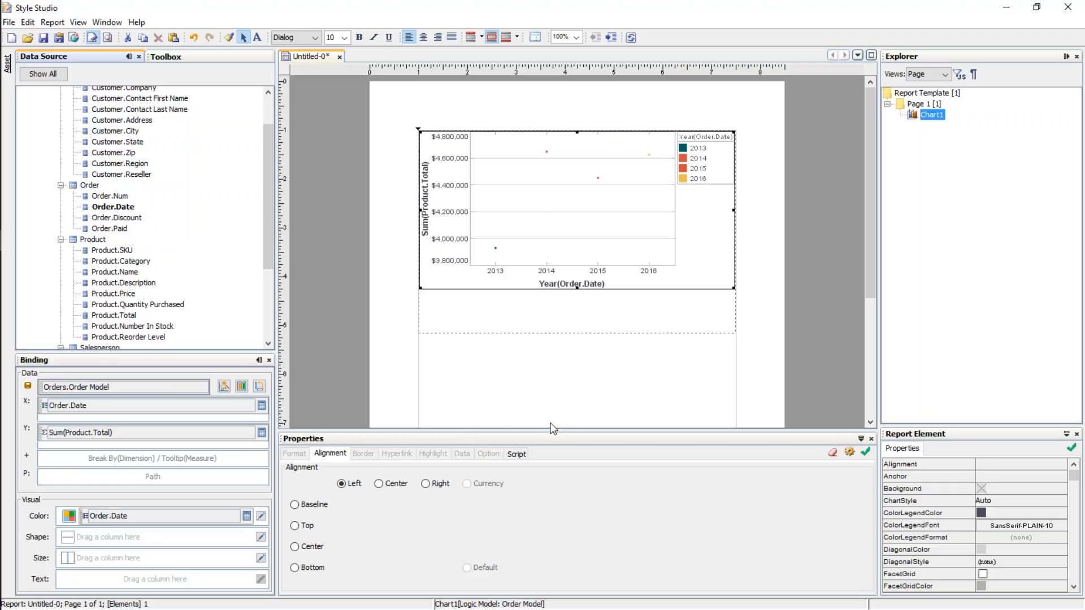
# Change the chart style to Bar.
pyautogui.click(225, 388)
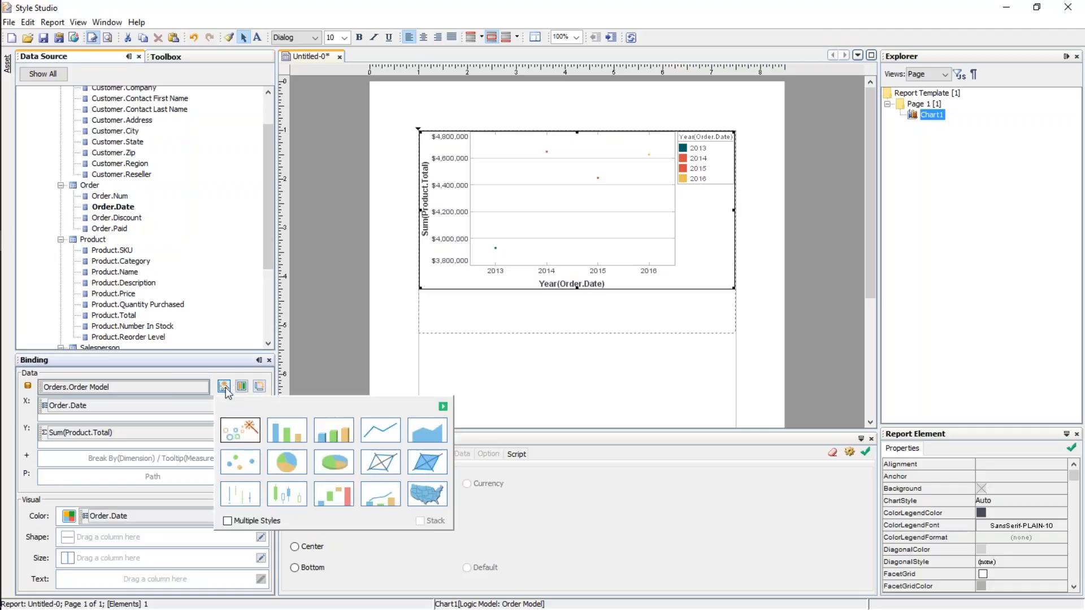
pyautogui.click(295, 434)
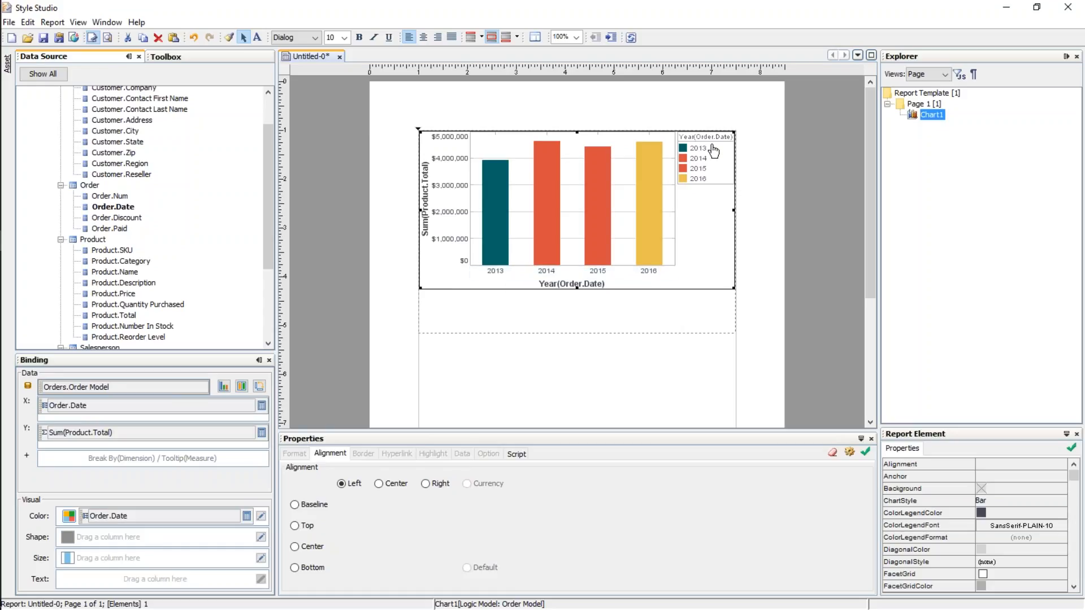
# Inspect the color palette for Order.Date and remove Order.Date from the chart's Color binding.
pyautogui.click(261, 517)
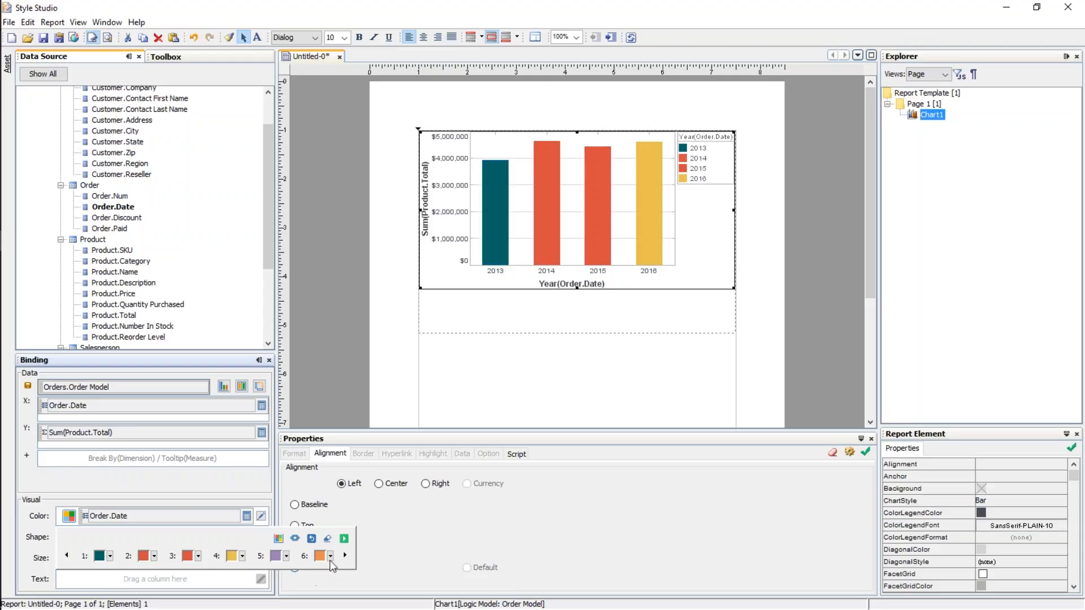
pyautogui.click(110, 557)
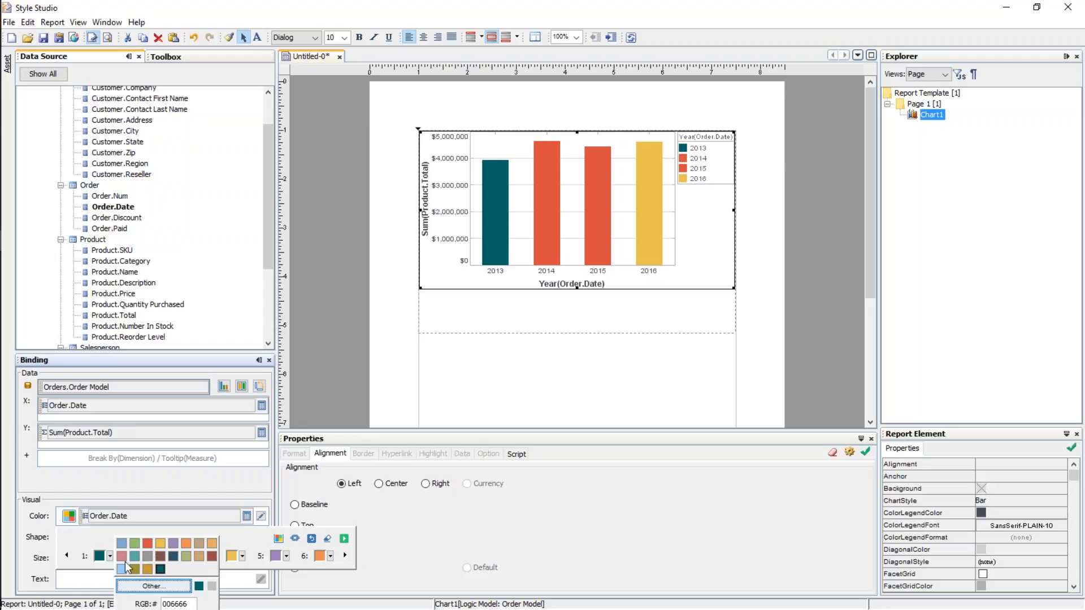
pyautogui.click(235, 536)
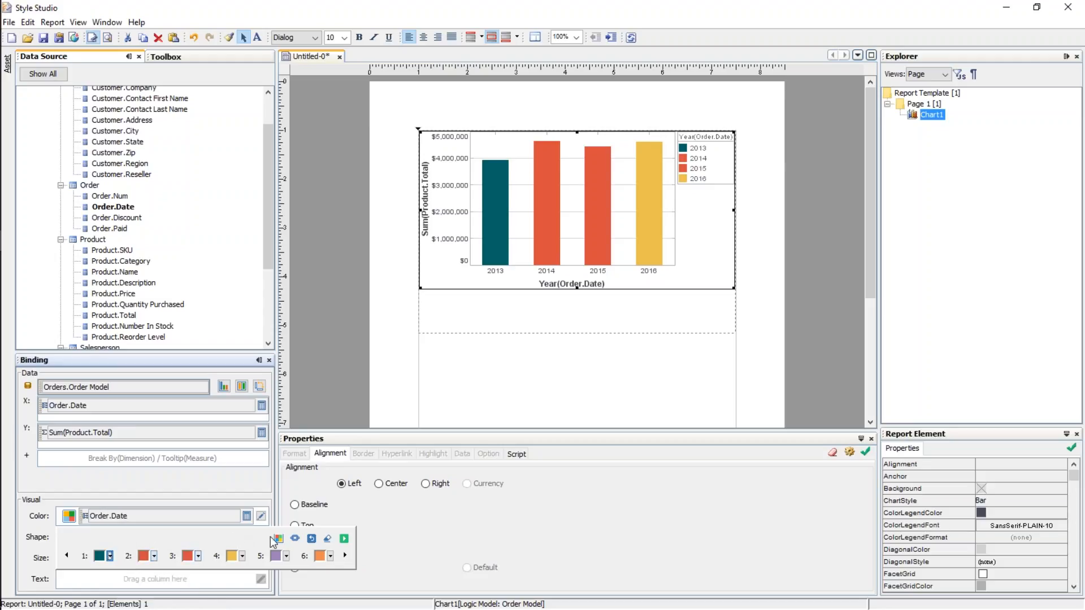
pyautogui.click(243, 487)
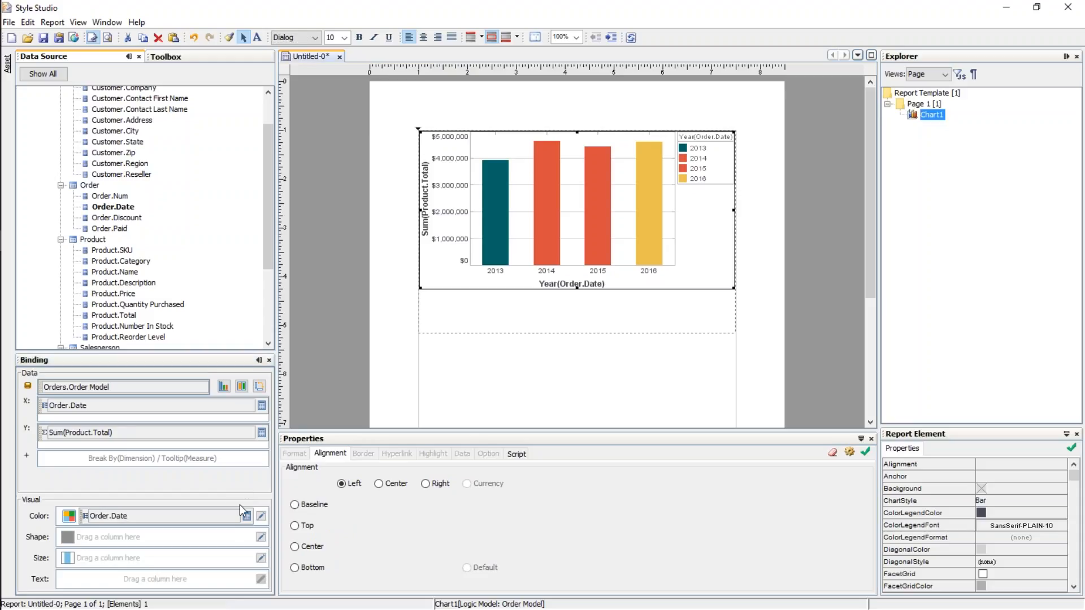
pyautogui.moveTo(123, 516); pyautogui.dragTo(189, 298)
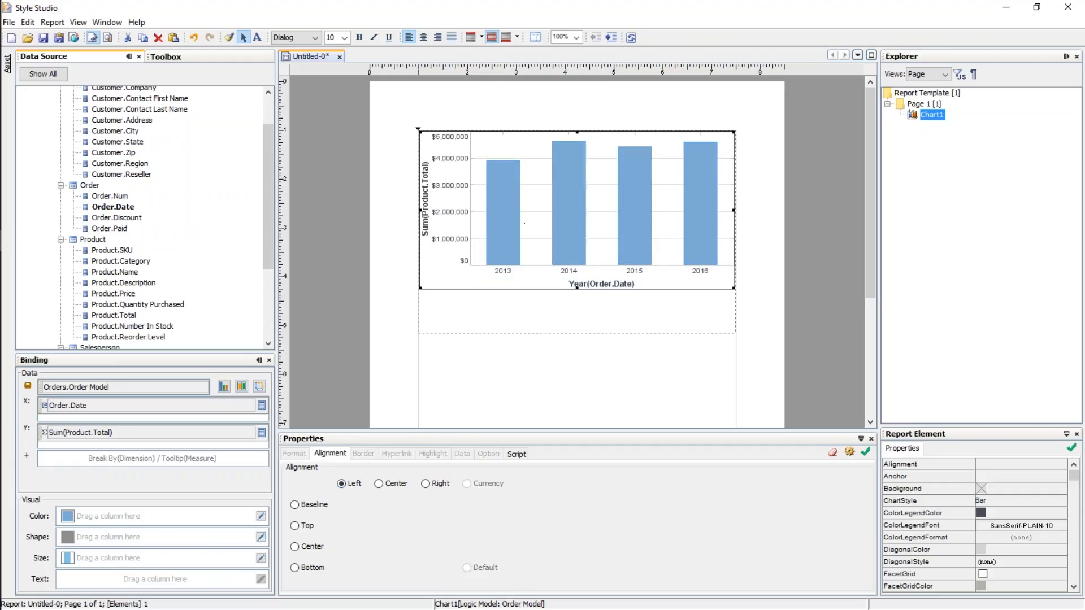
# Add Product.Quantity Purchased to the chart's Y axis alongside Product.Total.
pyautogui.click(152, 305)
pyautogui.moveTo(204, 305); pyautogui.dragTo(146, 305)
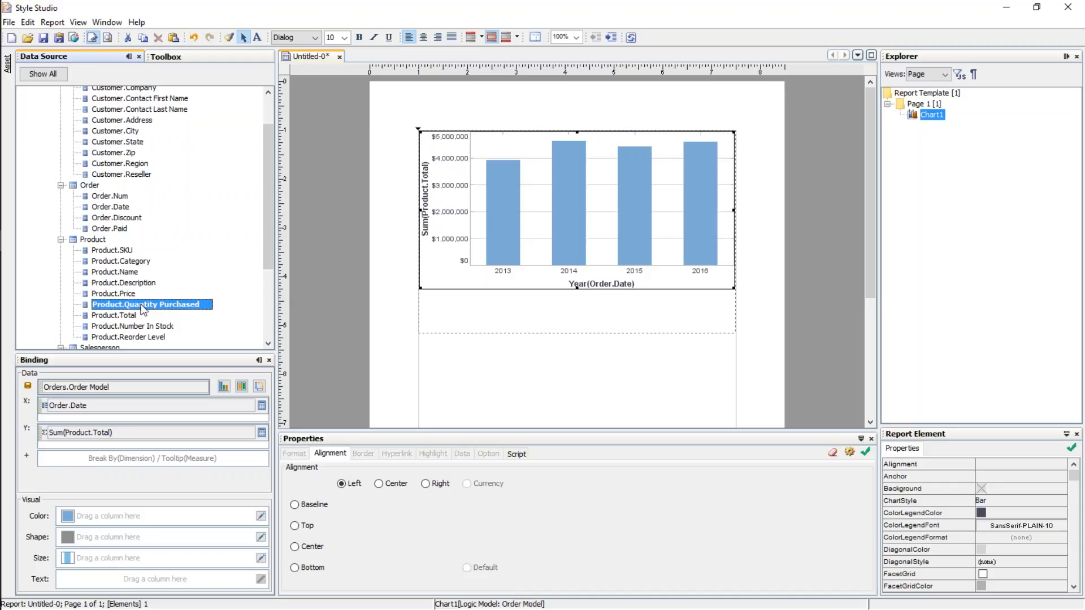
pyautogui.moveTo(140, 306); pyautogui.dragTo(132, 446)
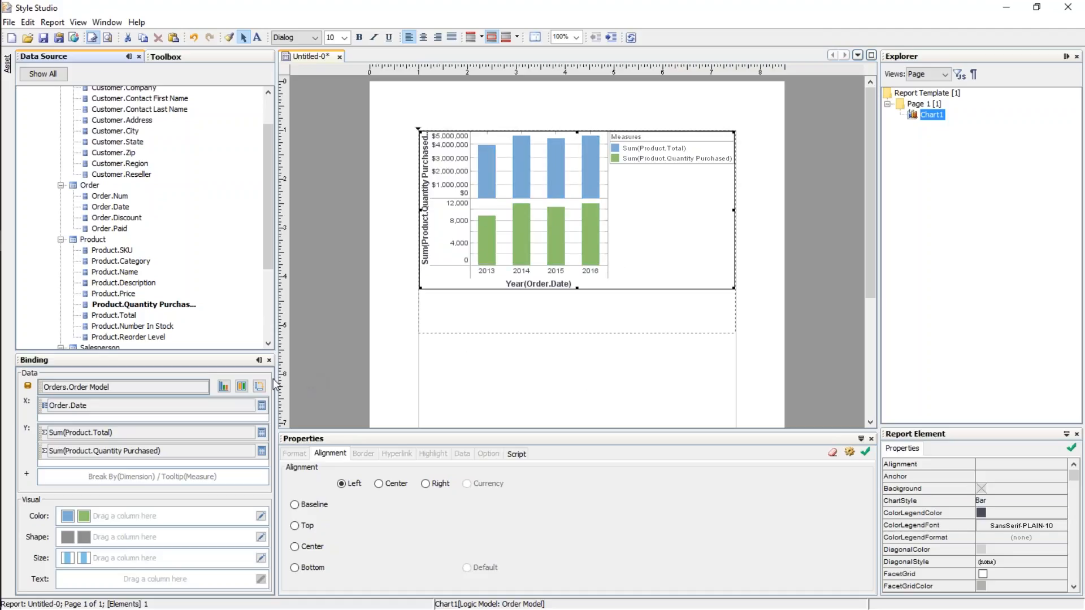
# Combine both Y-axis measures into a single graph, toggling to separate graphs and back to compare the layouts.
pyautogui.click(243, 389)
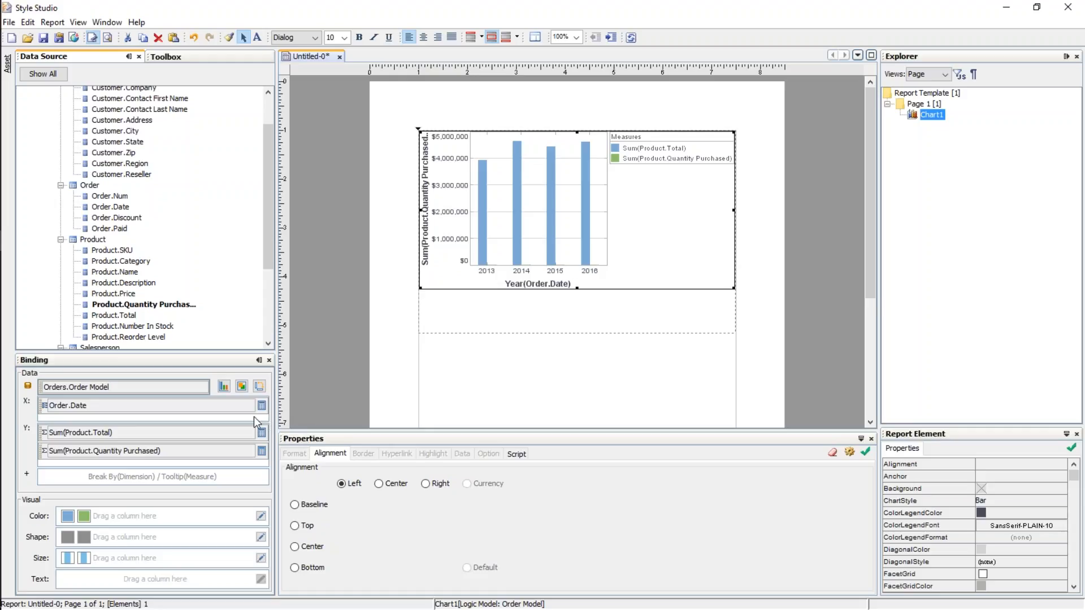
pyautogui.click(224, 387)
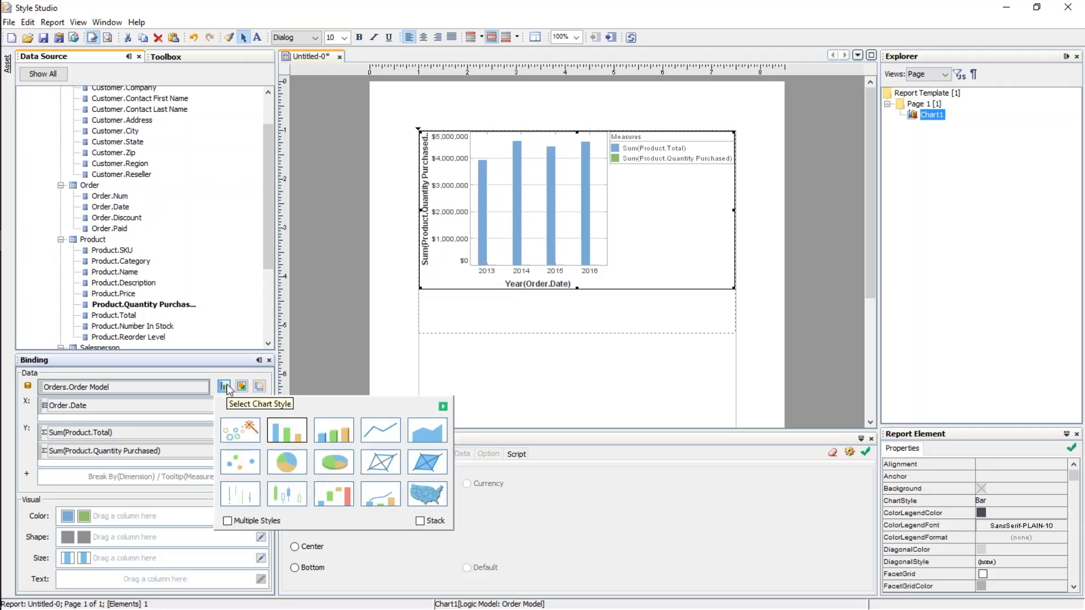
pyautogui.click(243, 388)
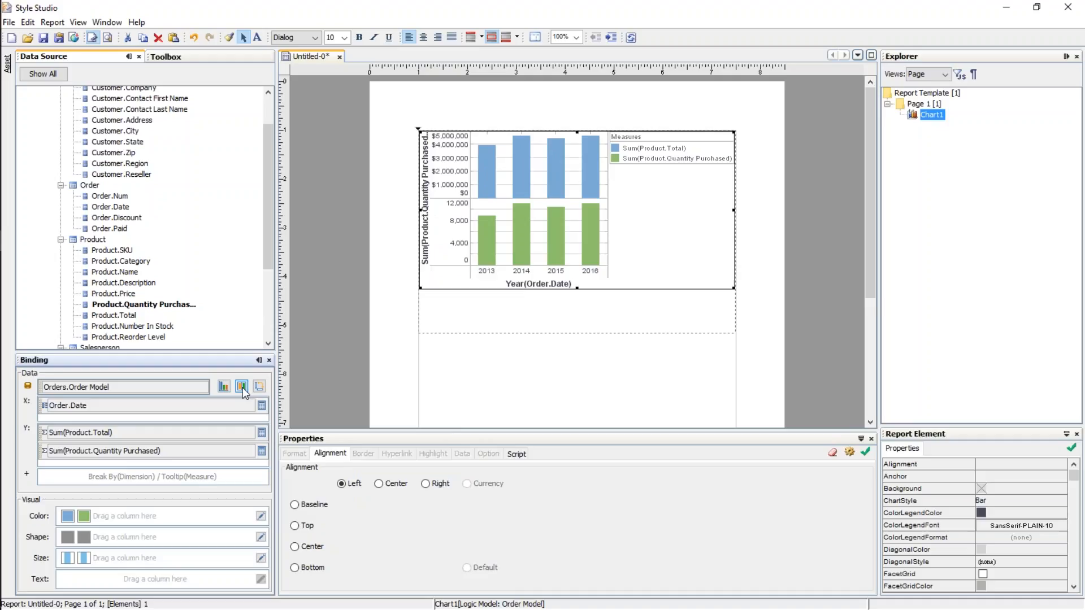
pyautogui.click(243, 387)
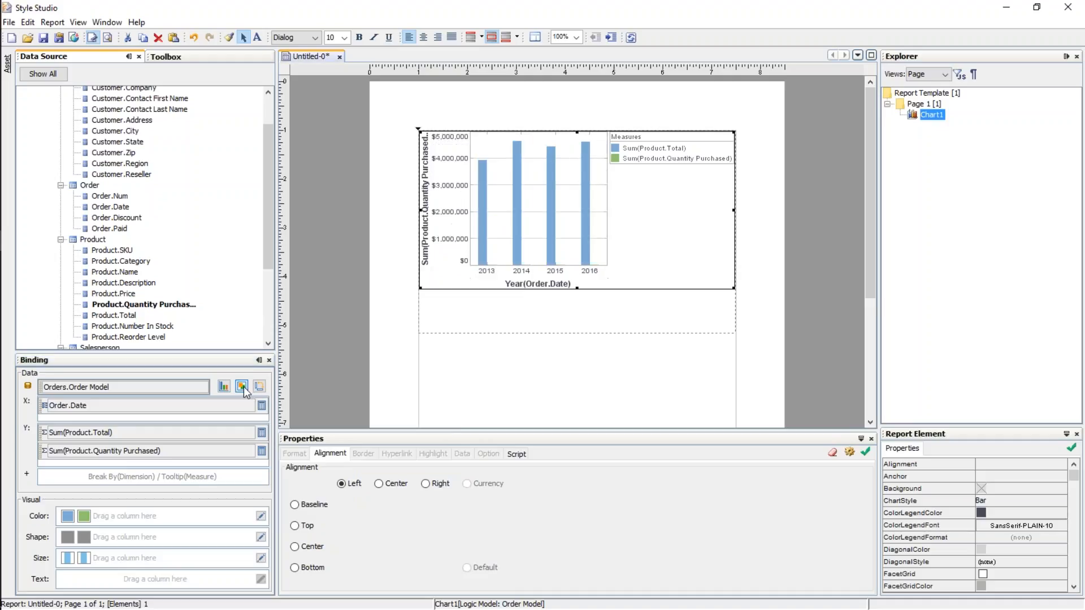
# Enable multiple chart styles and inspect the individual style and aggregate options of Sum(Product.Quantity Purchased).
pyautogui.click(224, 386)
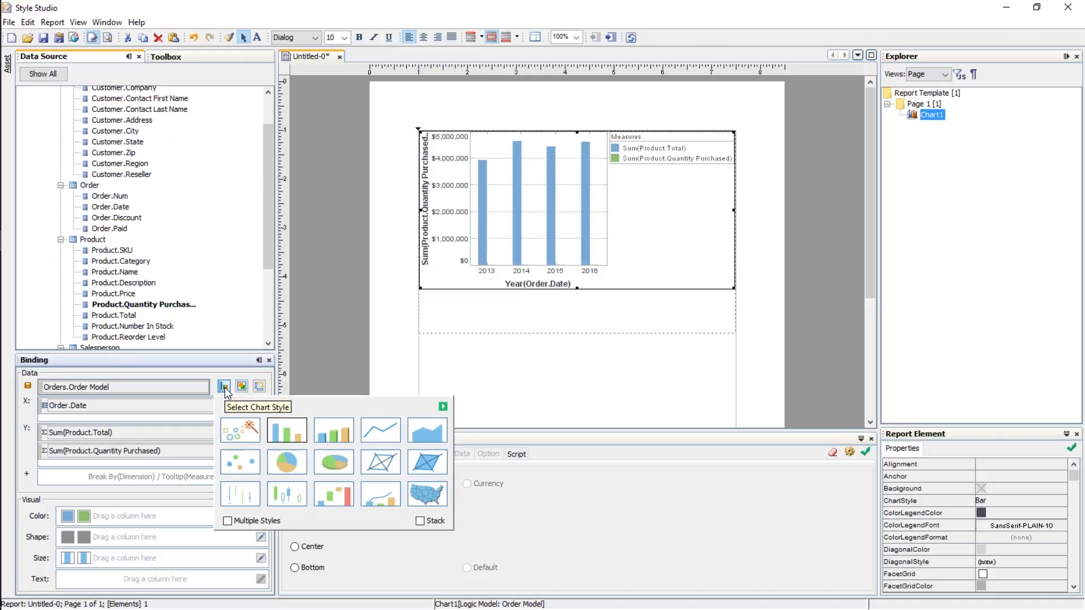
pyautogui.click(223, 387)
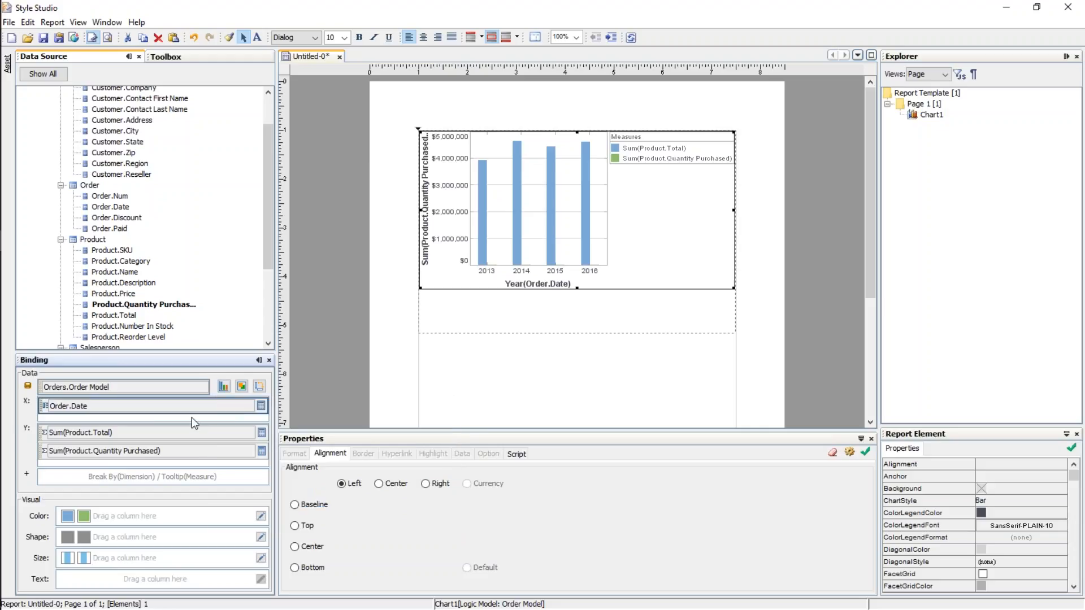
pyautogui.click(225, 387)
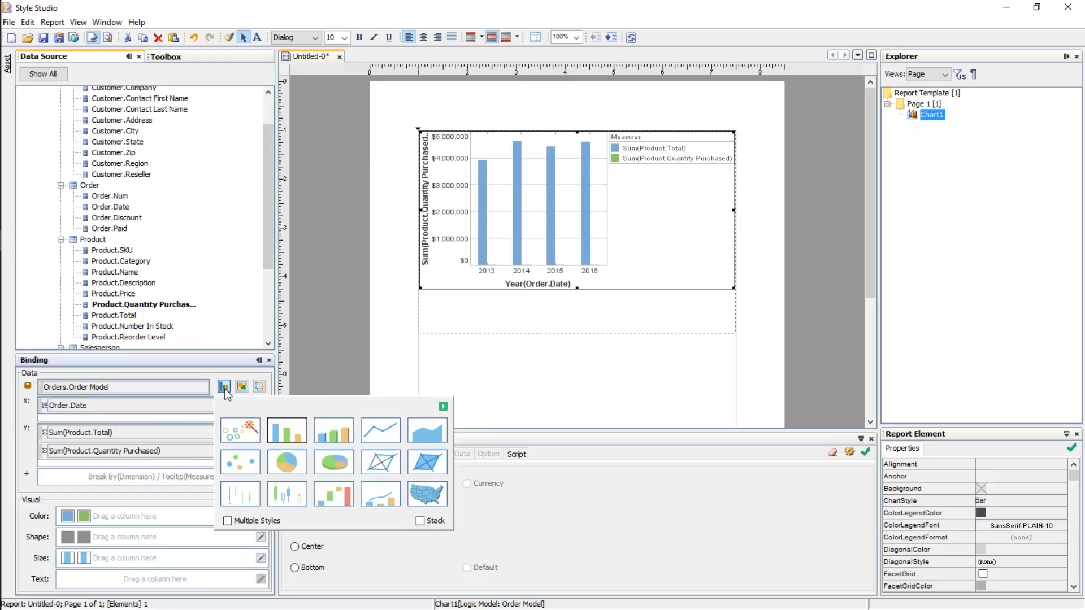
pyautogui.click(226, 521)
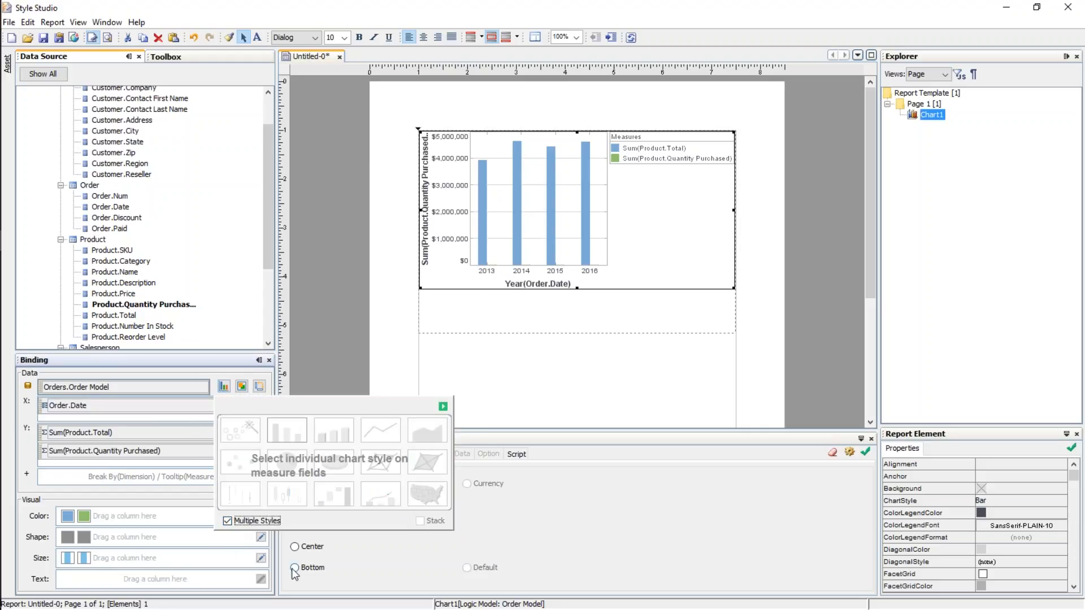
pyautogui.click(443, 408)
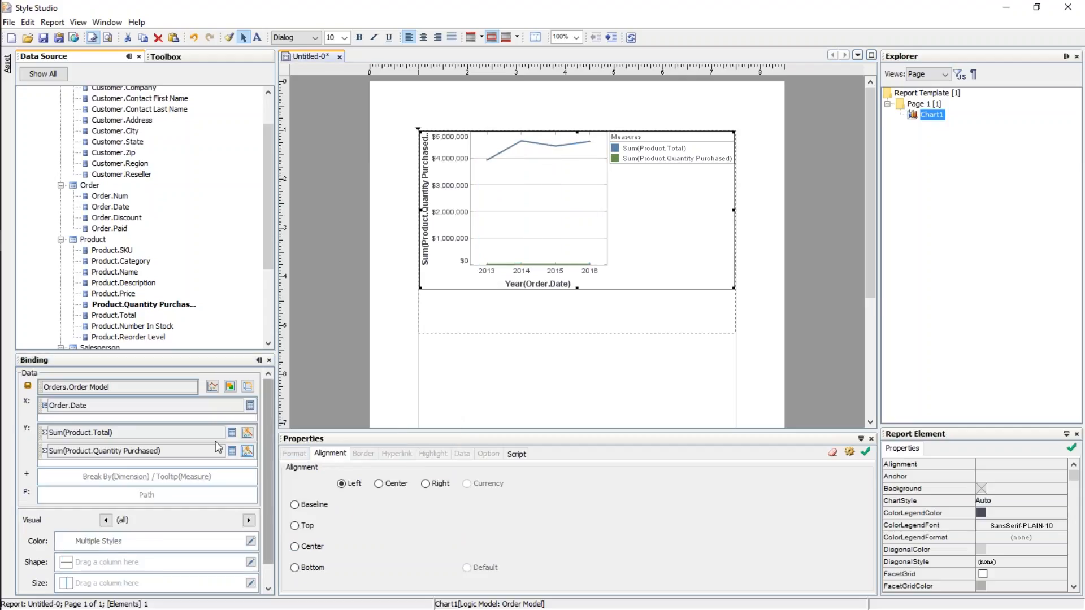
pyautogui.click(248, 451)
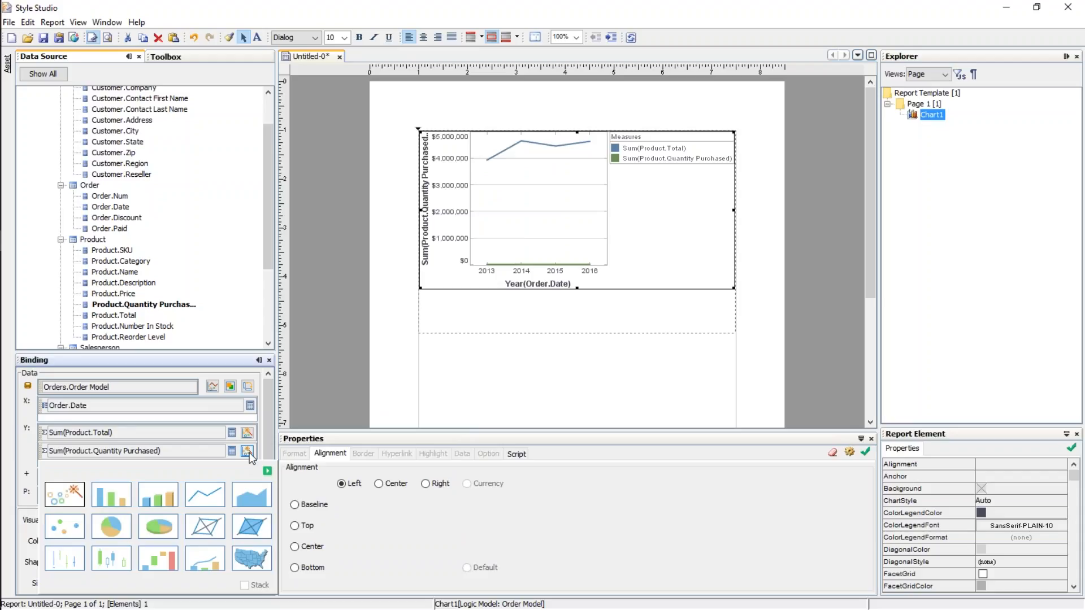
pyautogui.click(210, 451)
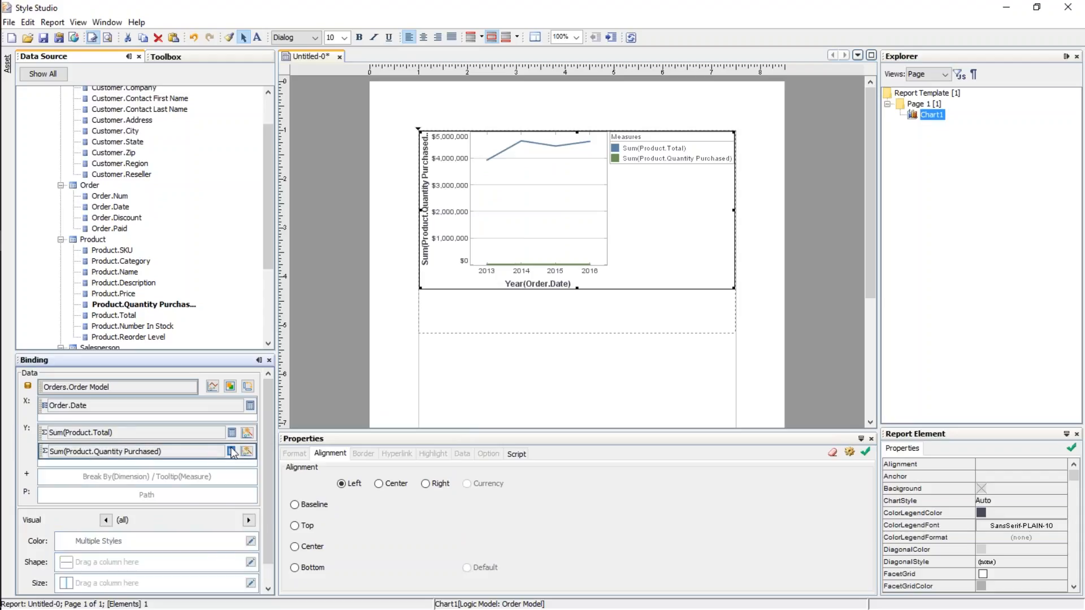
pyautogui.click(232, 451)
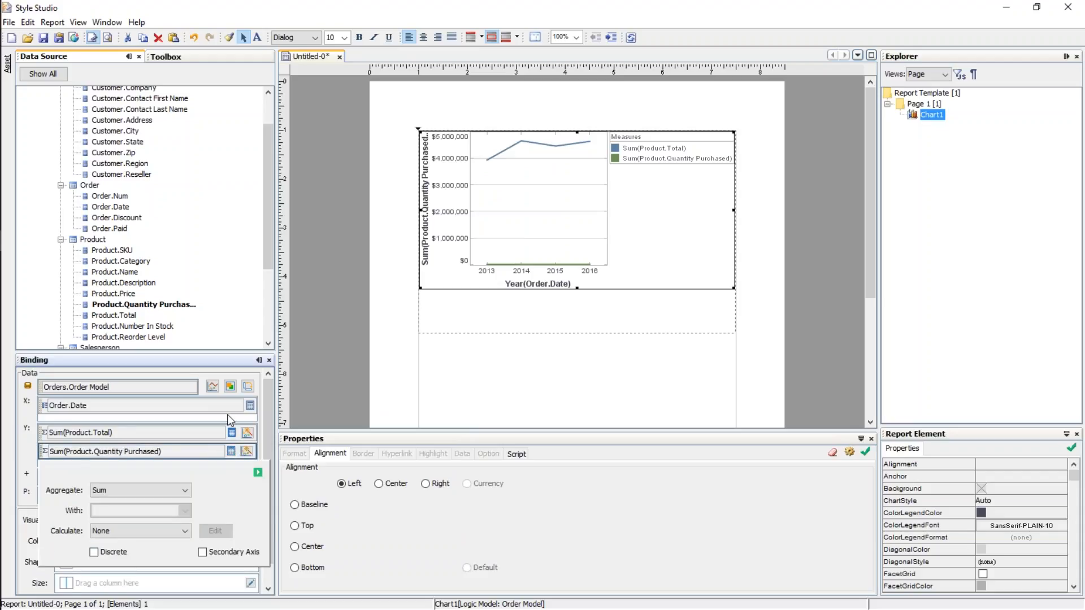
# Turn off multiple chart styles for the chart and apply the change.
pyautogui.click(212, 387)
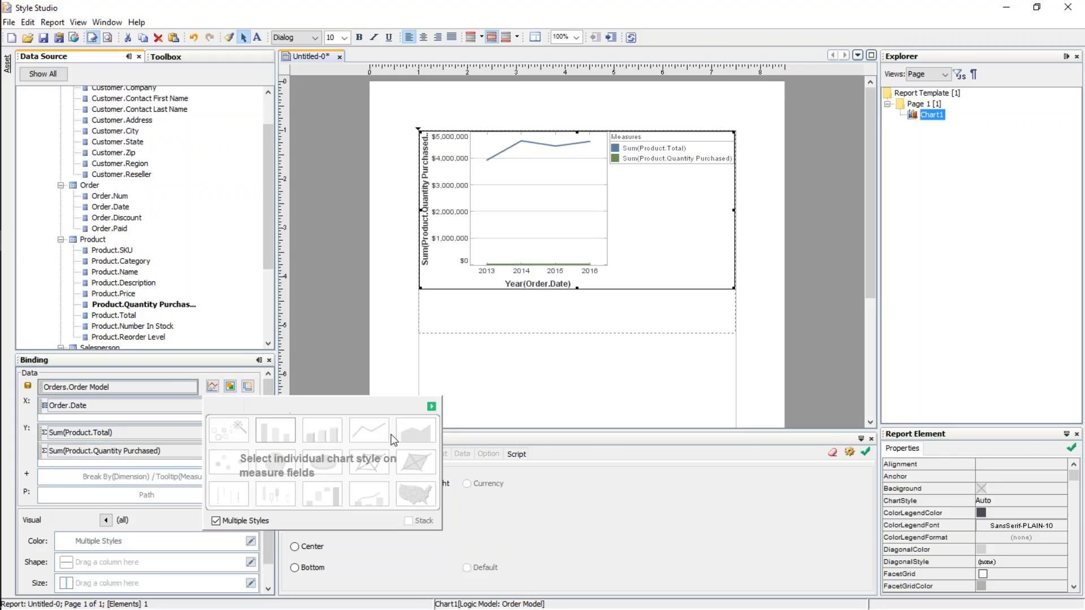
pyautogui.click(217, 520)
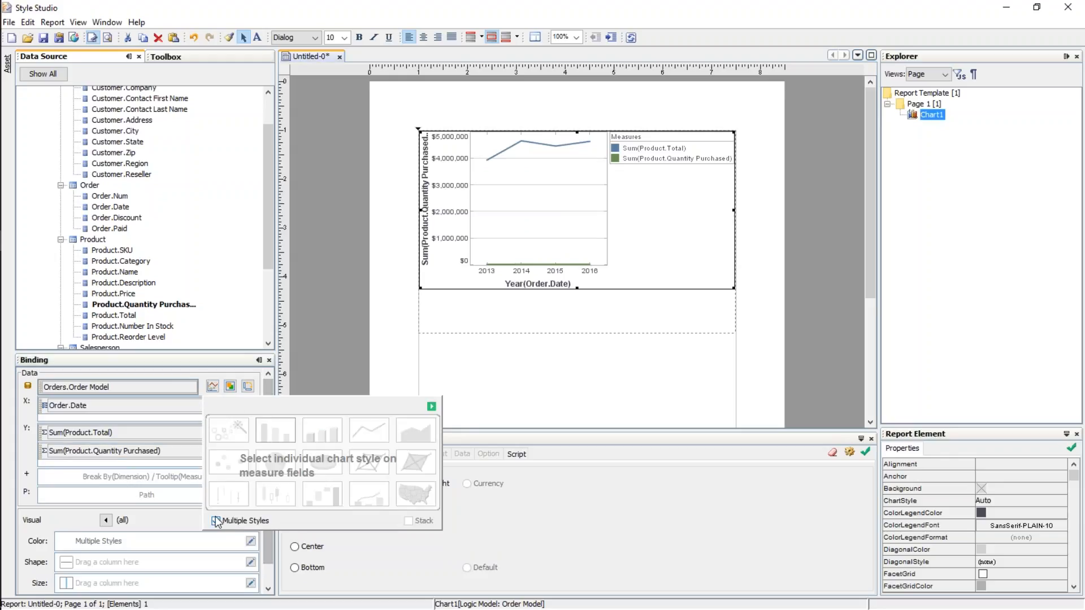
pyautogui.click(431, 407)
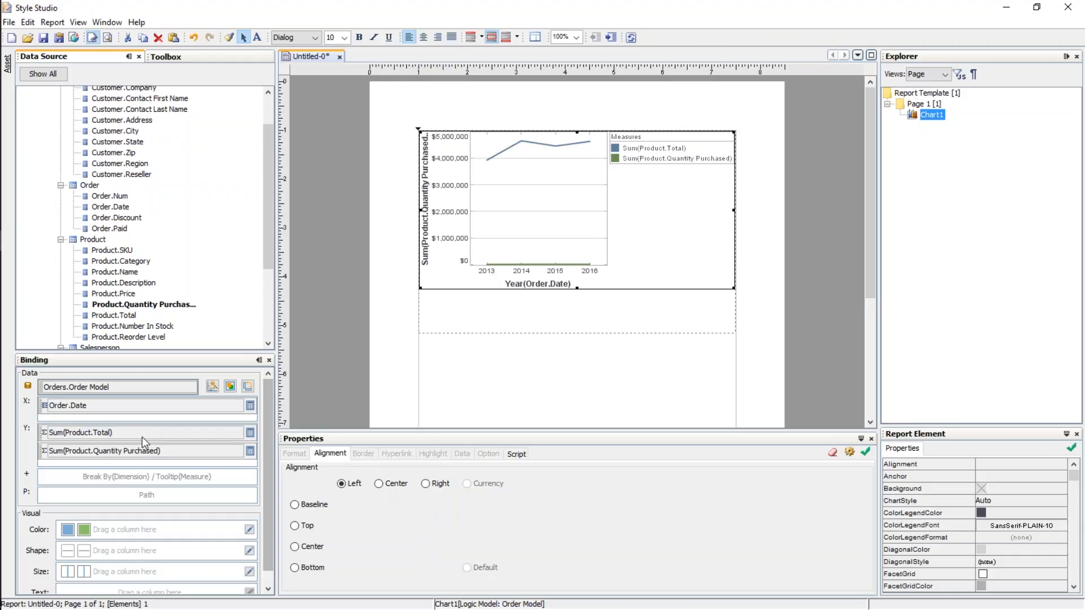
# Plot Sum(Product.Quantity Purchased) on a secondary axis and apply the setting.
pyautogui.click(250, 452)
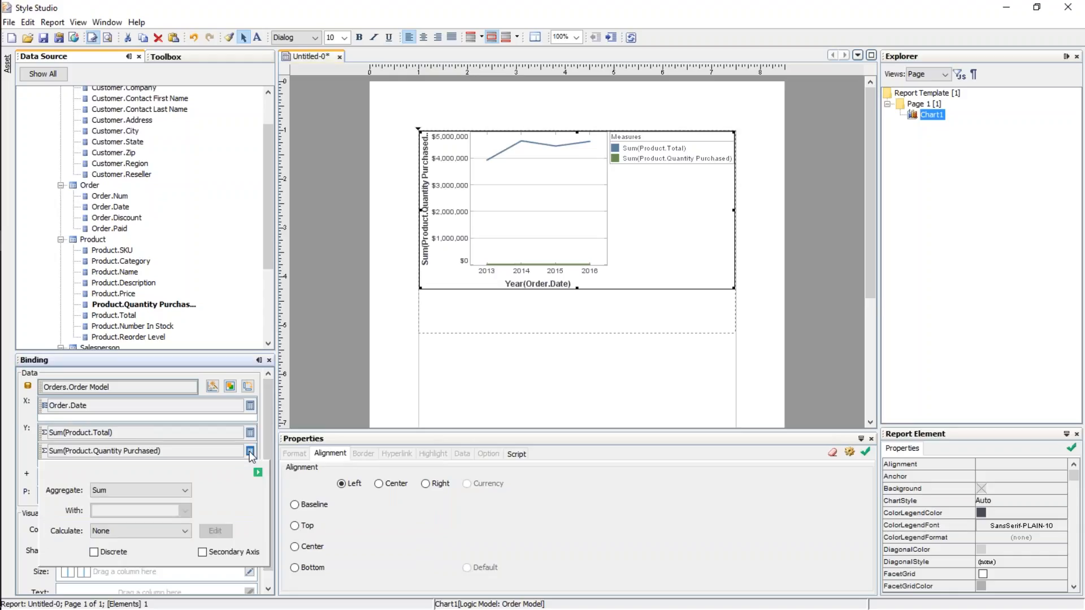
pyautogui.click(250, 453)
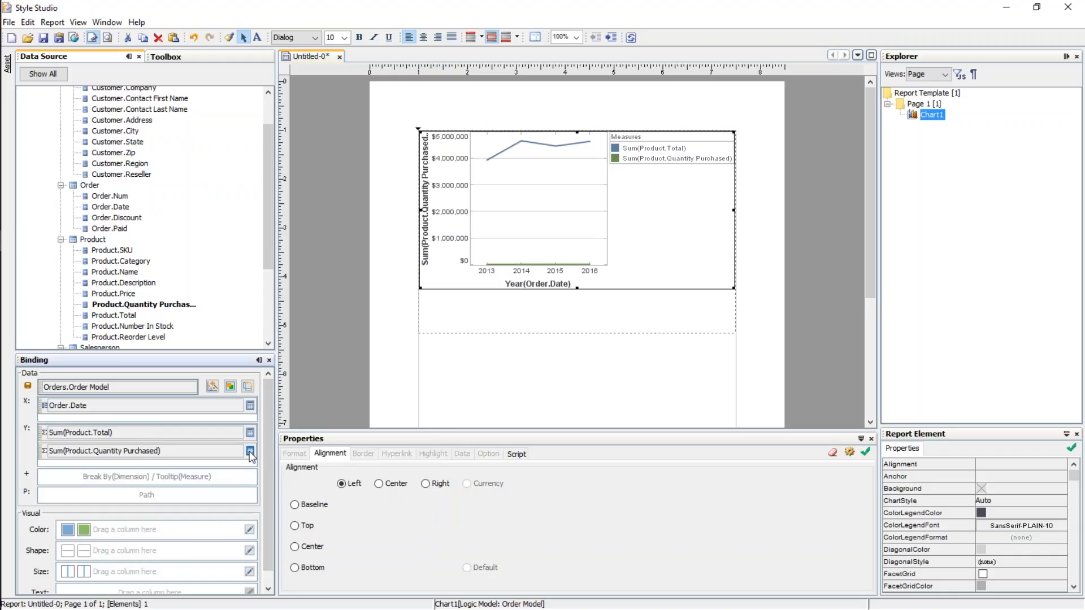
pyautogui.click(251, 453)
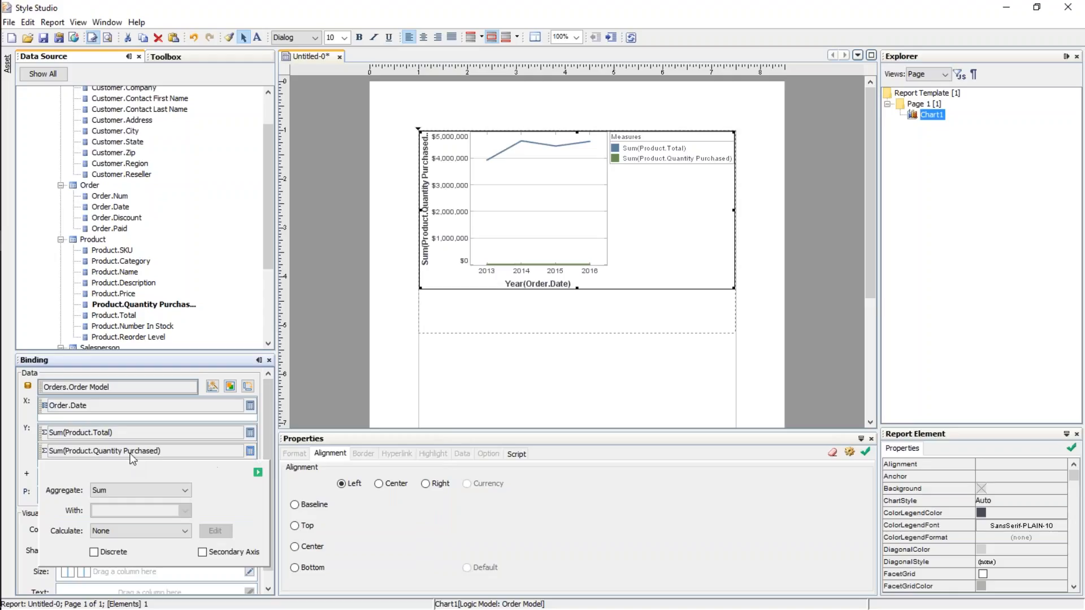
pyautogui.click(203, 552)
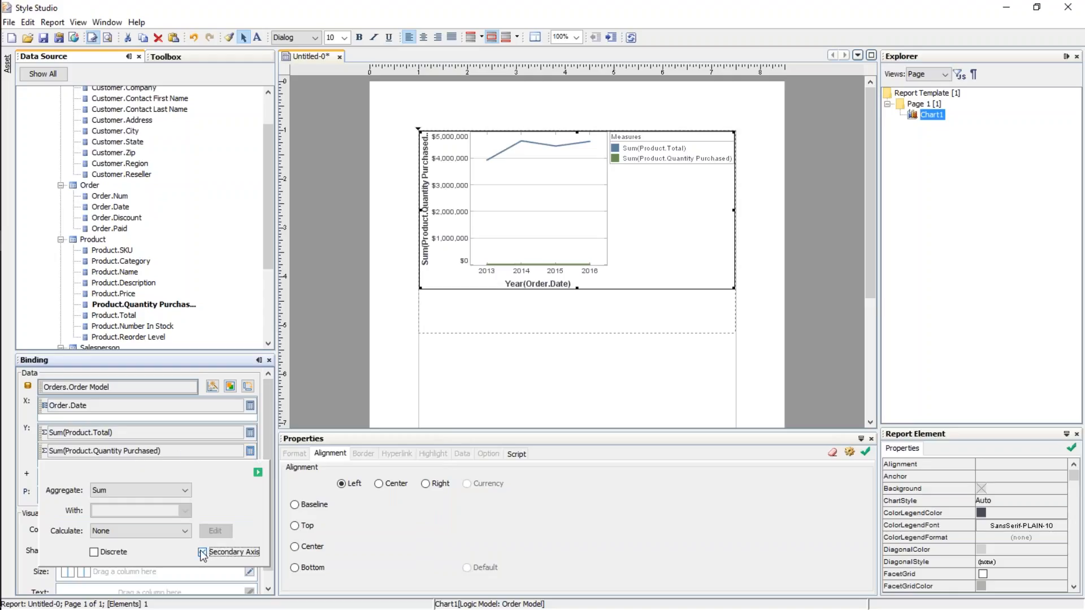
pyautogui.click(258, 472)
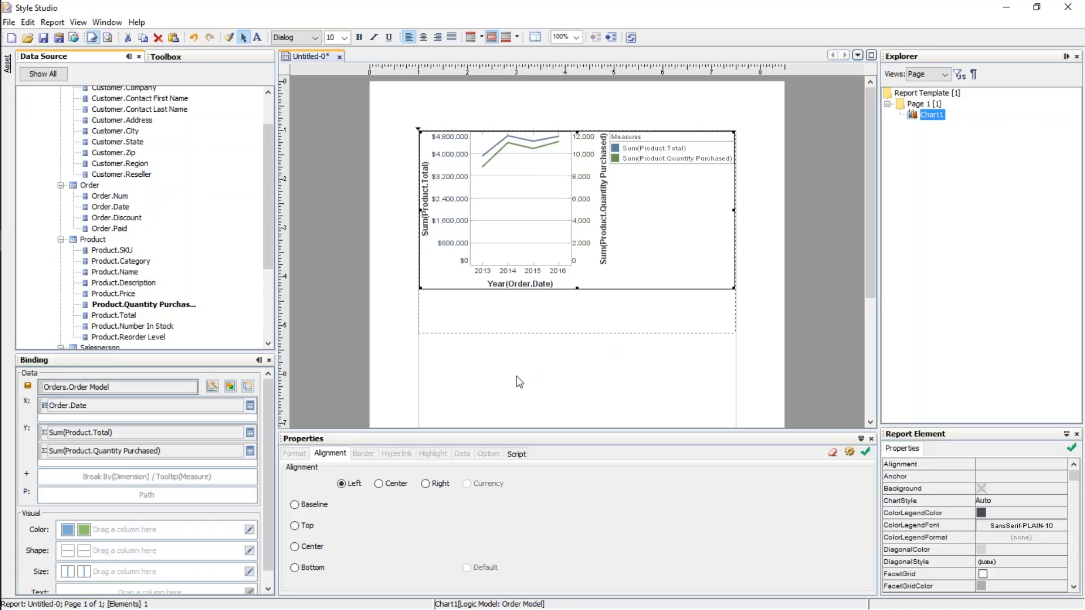
# Remove Sum(Product.Quantity Purchased) from the secondary axis and show the two measures in separate graphs.
pyautogui.click(250, 452)
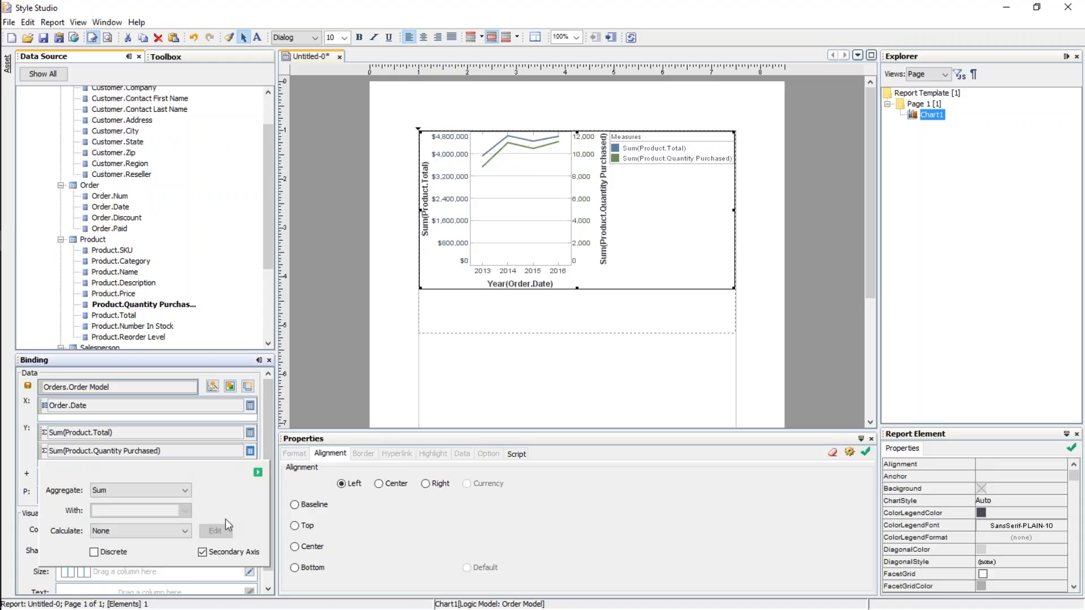
pyautogui.click(201, 552)
pyautogui.click(258, 473)
pyautogui.click(230, 386)
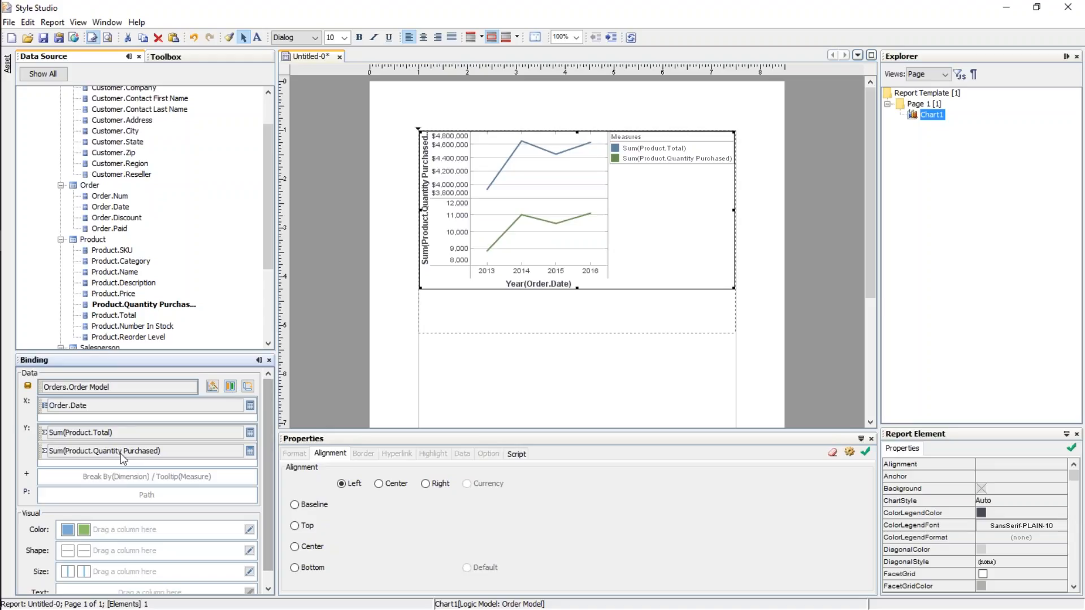
# Move Sum(Product.Quantity Purchased) from the Y axis to the Color binding and set the chart style to Bar.
pyautogui.moveTo(115, 451); pyautogui.dragTo(123, 531)
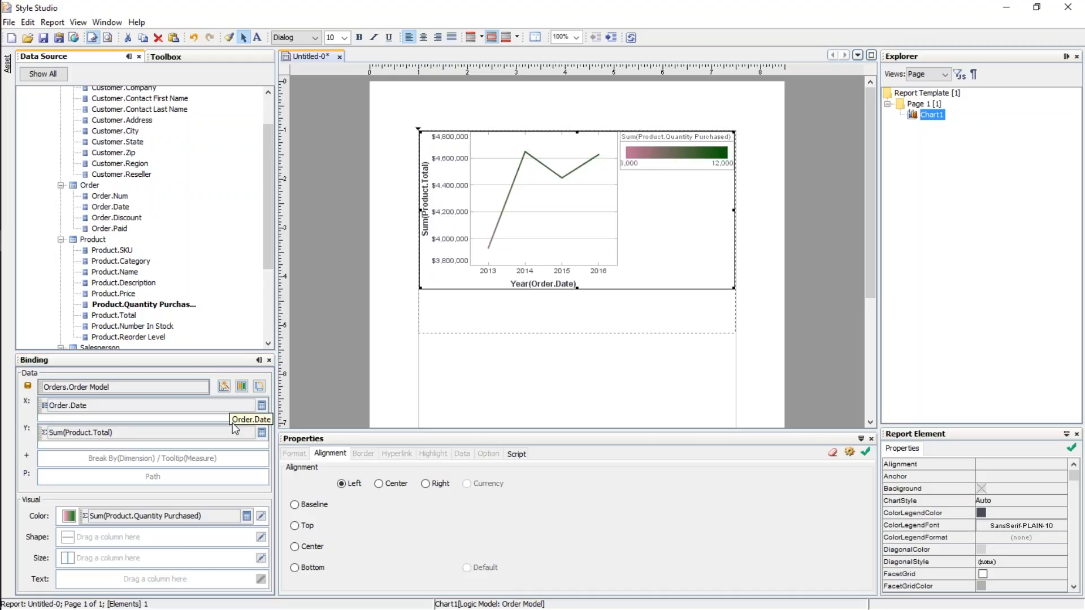
pyautogui.click(224, 388)
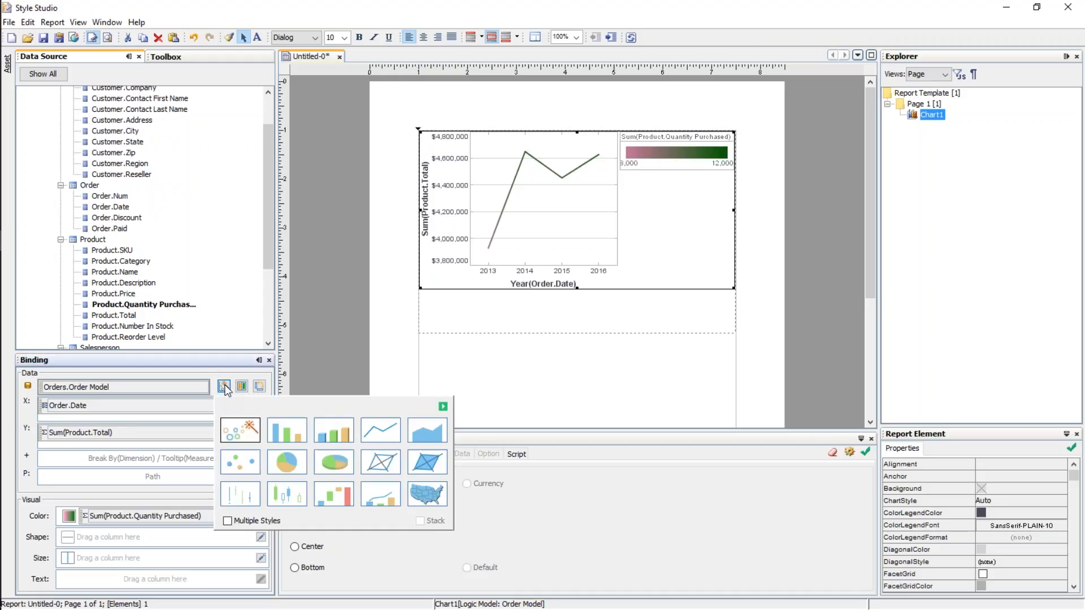
pyautogui.click(287, 438)
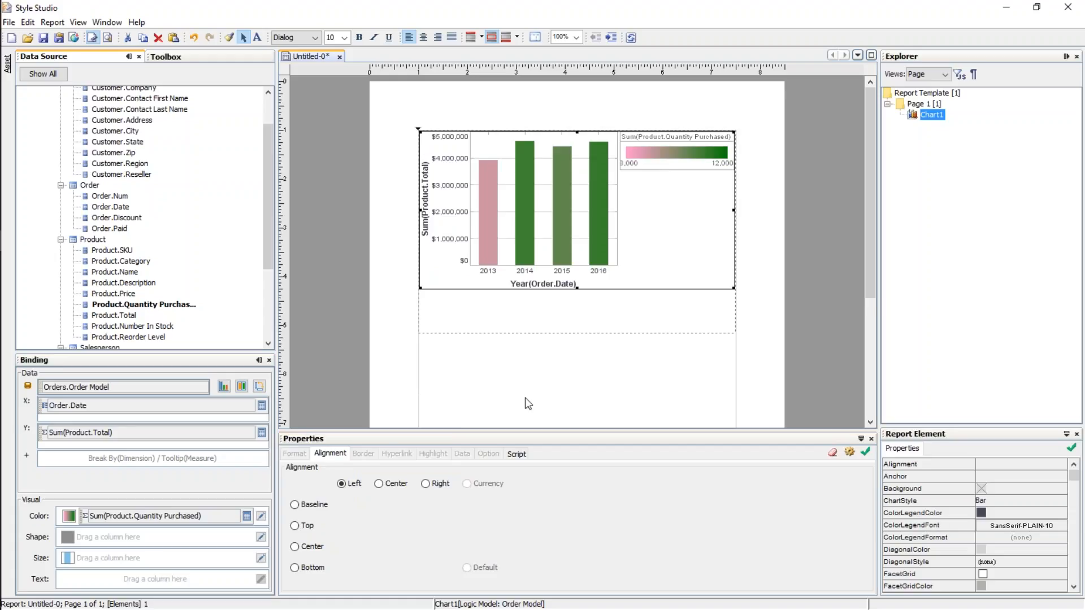
# Switch to Adobe Reader and view the "Adding Charts to a Report" slide.
pyautogui.click(486, 206)
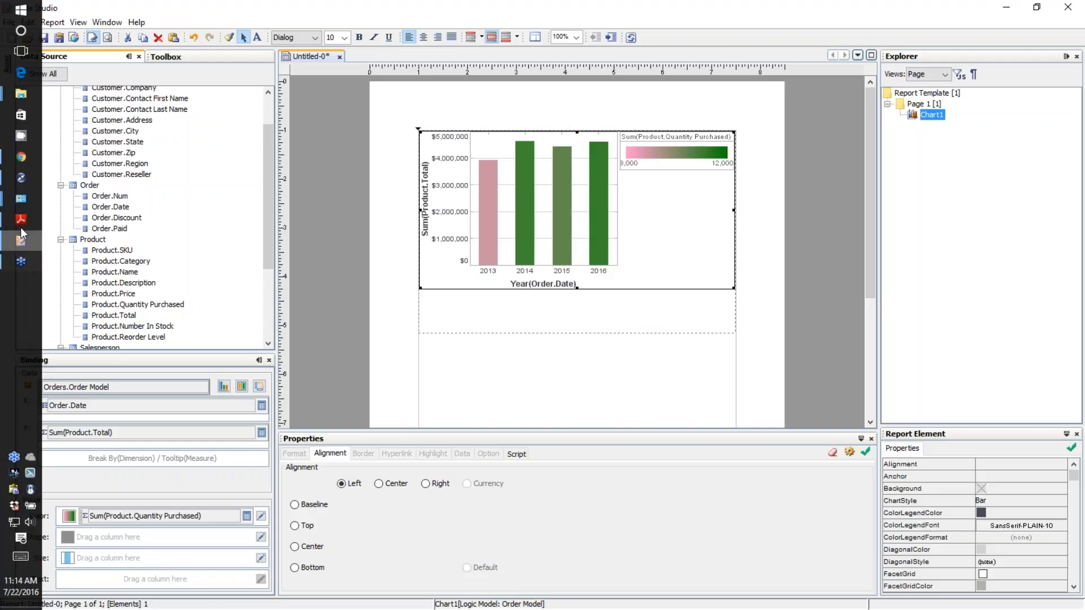
pyautogui.click(25, 224)
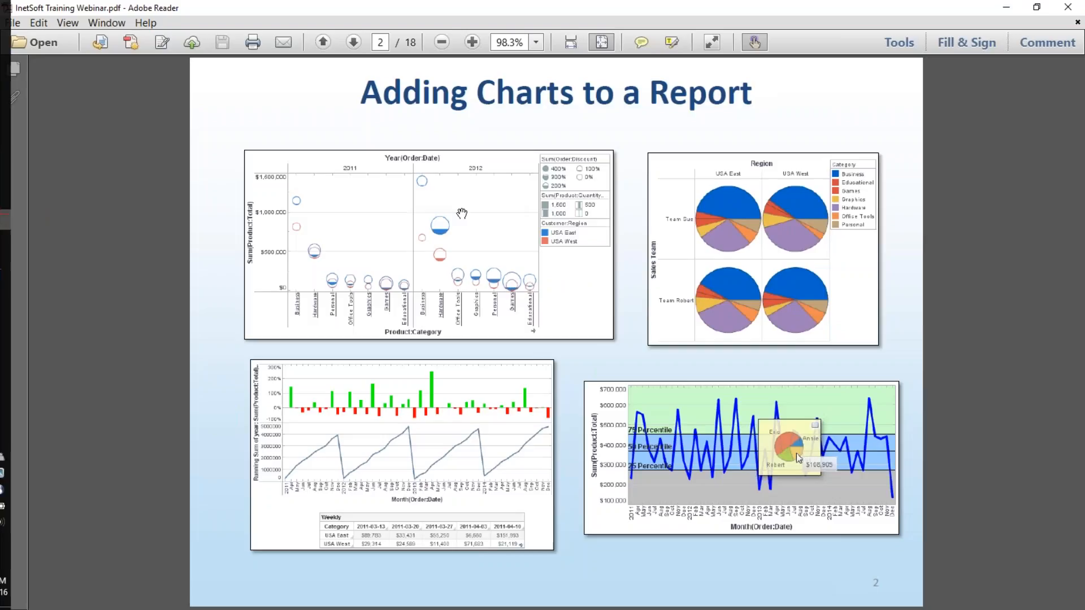
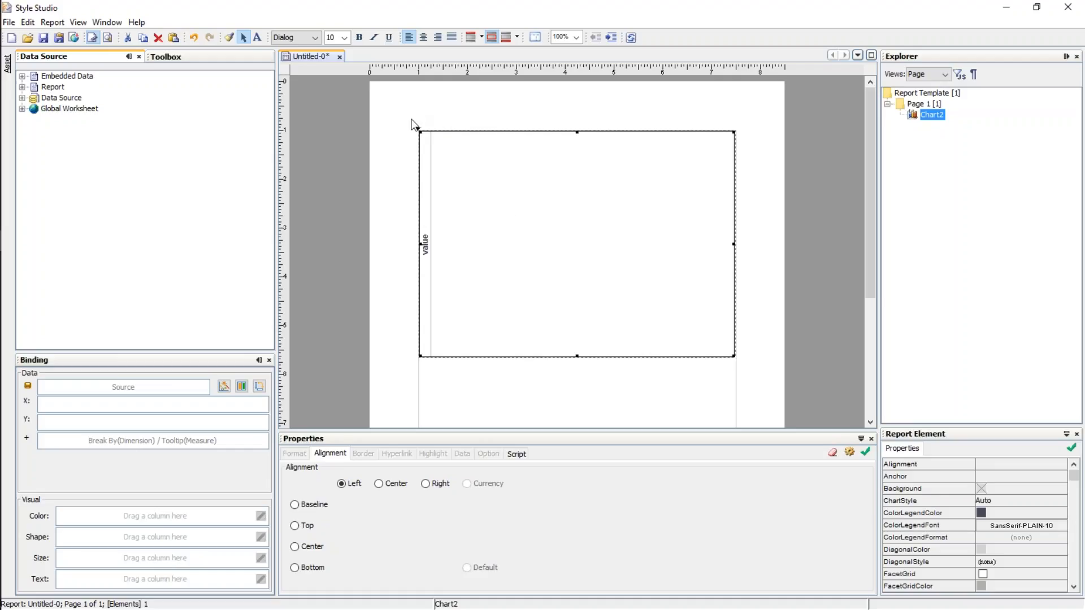
# Bind Product.Category from the Orders data source's Order Model to the X axis of the empty chart.
pyautogui.click(399, 349)
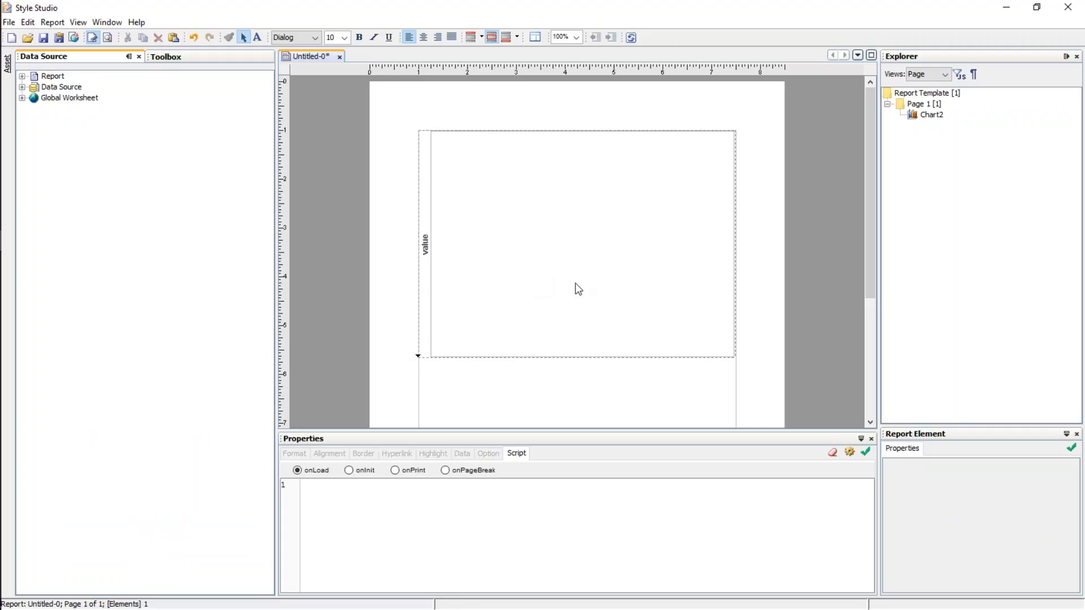
pyautogui.click(576, 287)
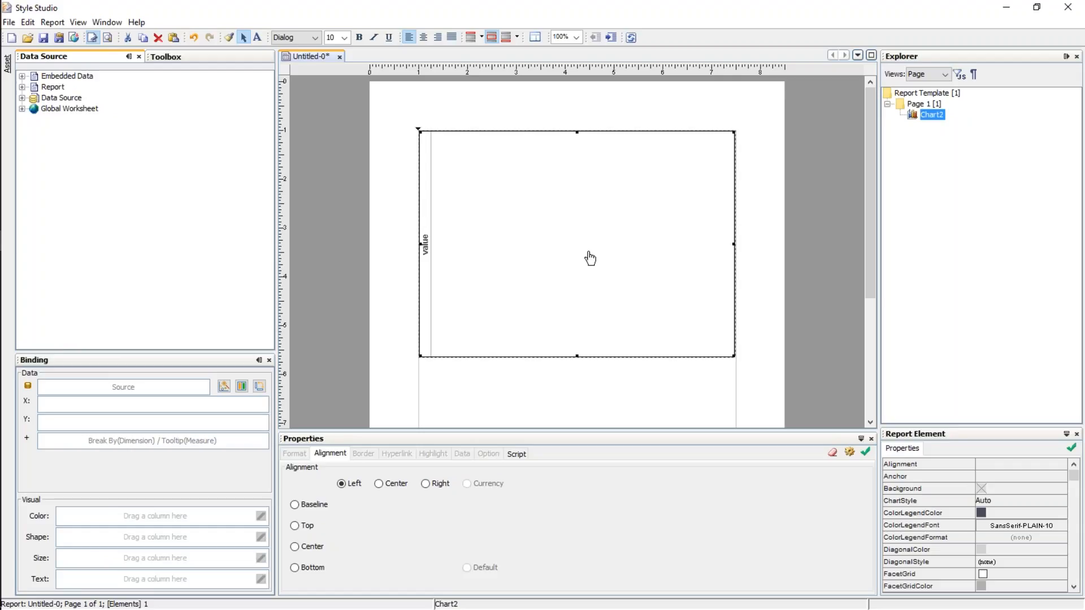
pyautogui.click(22, 98)
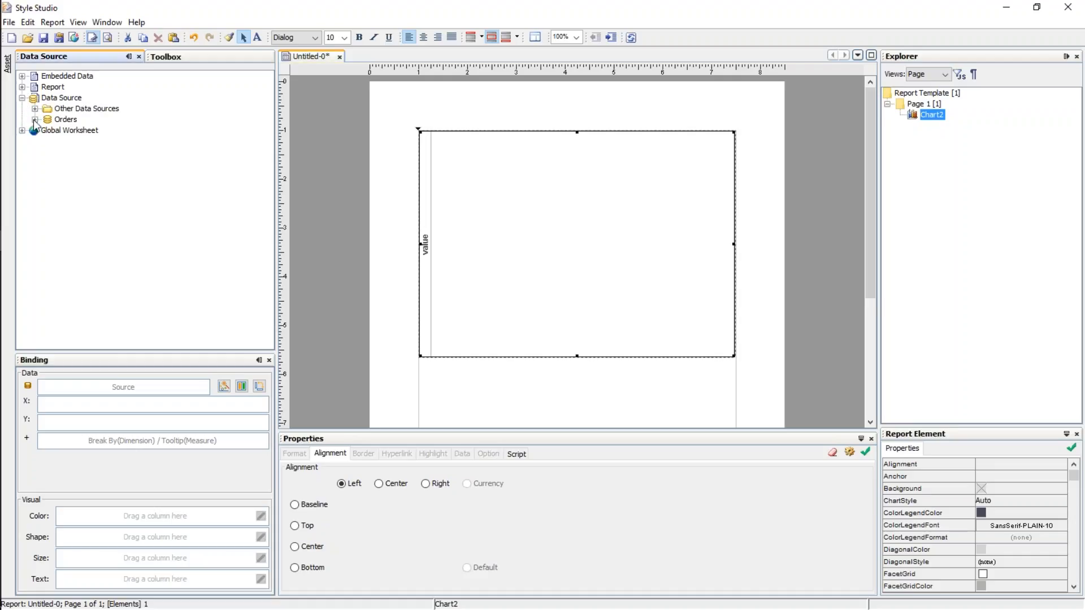
pyautogui.click(34, 120)
pyautogui.click(47, 141)
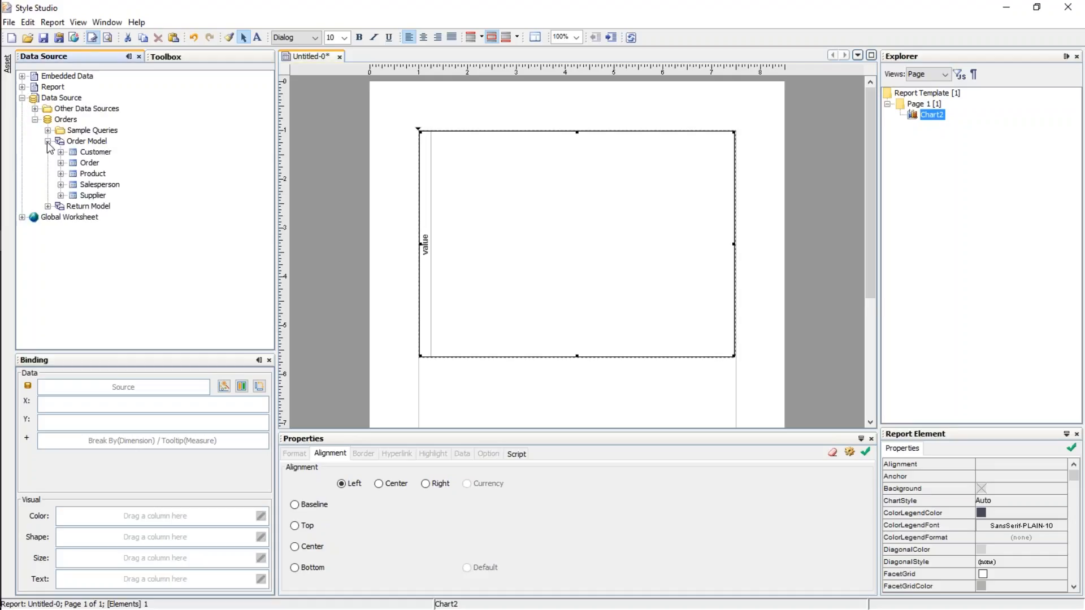
pyautogui.click(61, 174)
pyautogui.moveTo(113, 195); pyautogui.dragTo(107, 413)
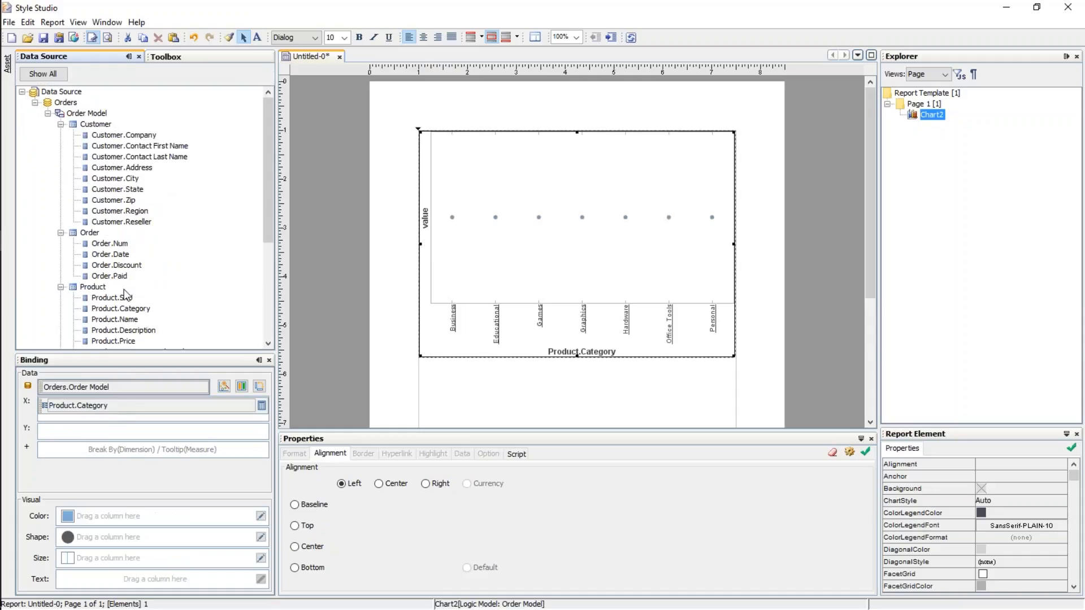
# Bind Order.Date to the X axis ahead of Product.Category, and bind Customer.Region to Color.
pyautogui.moveTo(112, 255); pyautogui.dragTo(121, 416)
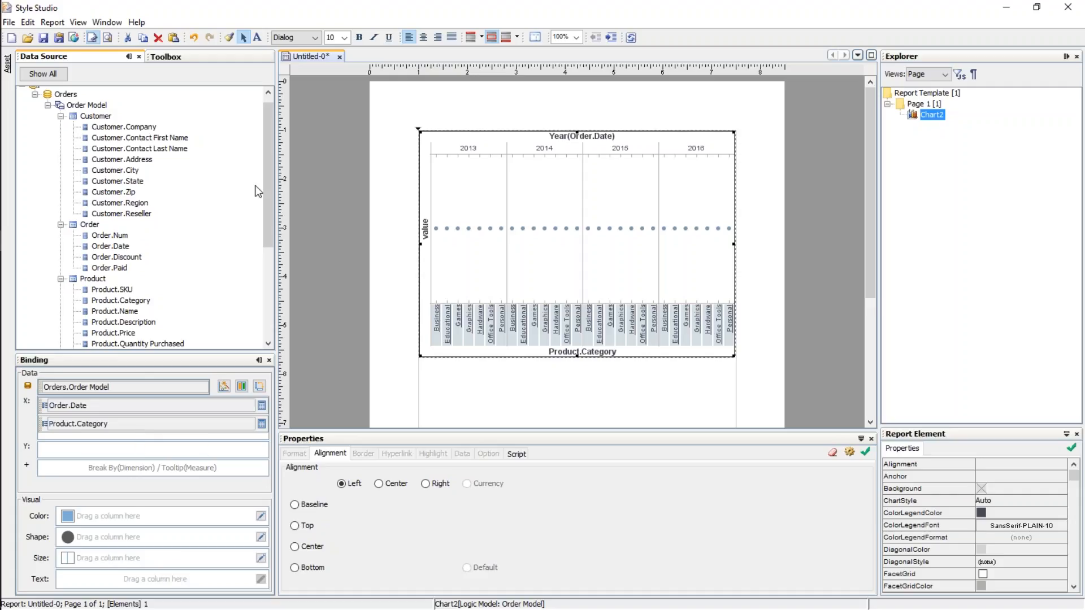
pyautogui.moveTo(270, 202); pyautogui.dragTo(283, 303)
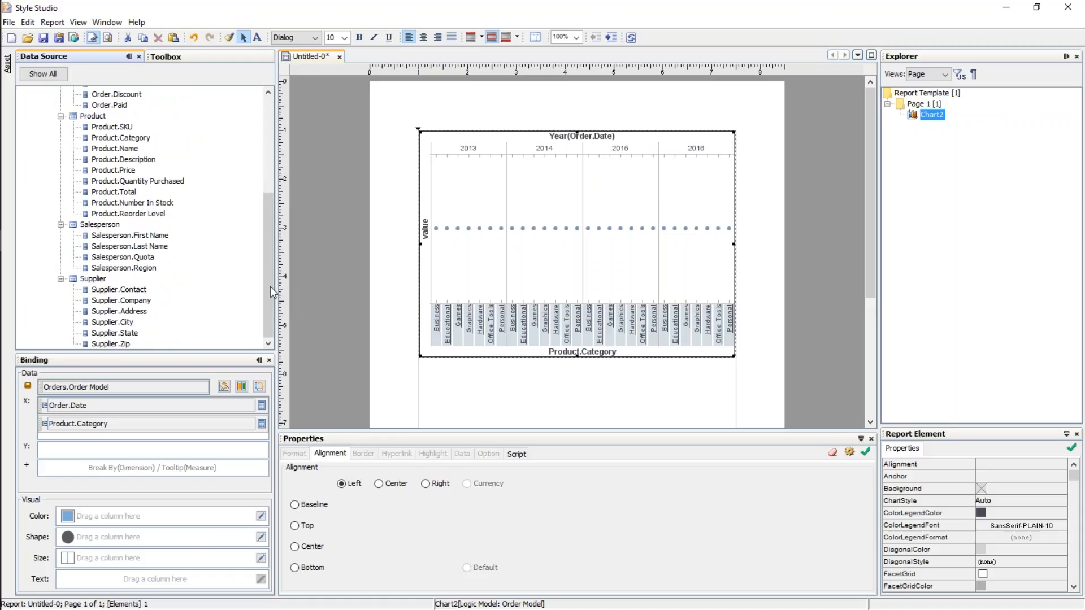
pyautogui.moveTo(266, 235); pyautogui.dragTo(272, 139)
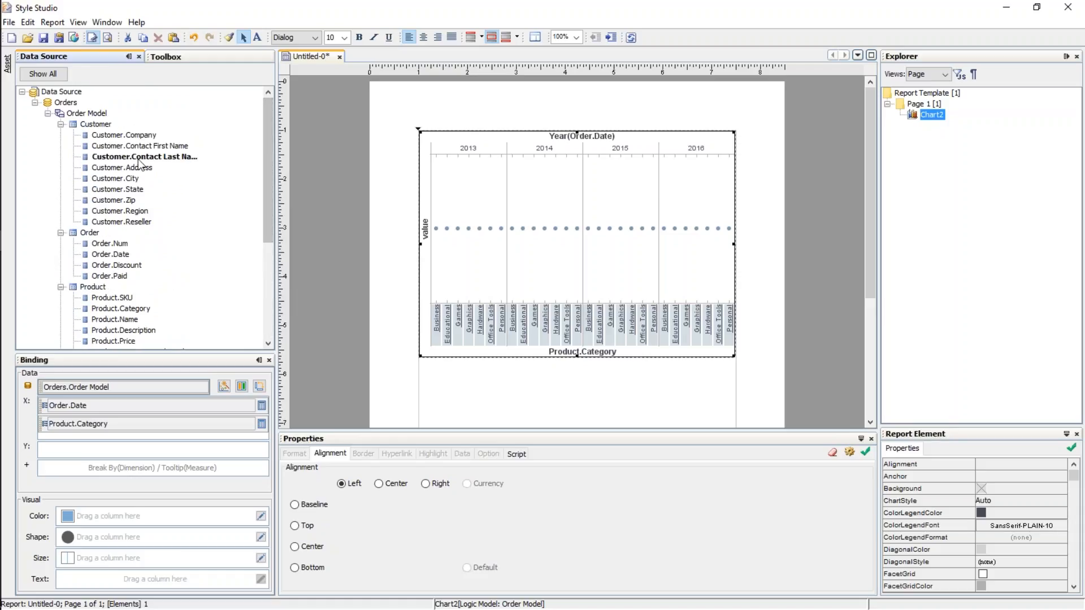
pyautogui.click(132, 213)
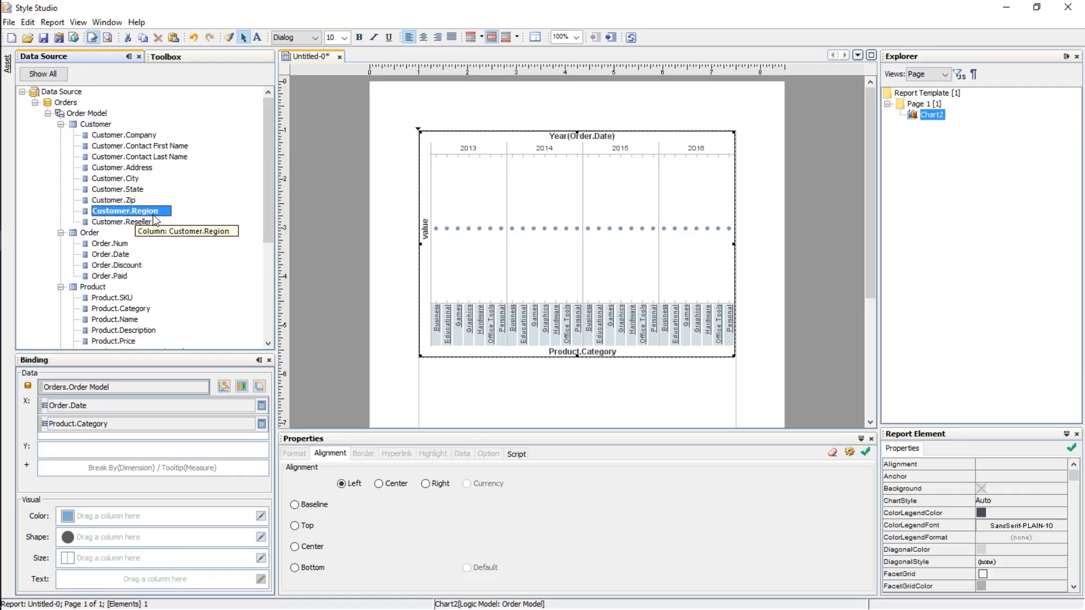
pyautogui.moveTo(151, 214); pyautogui.dragTo(113, 518)
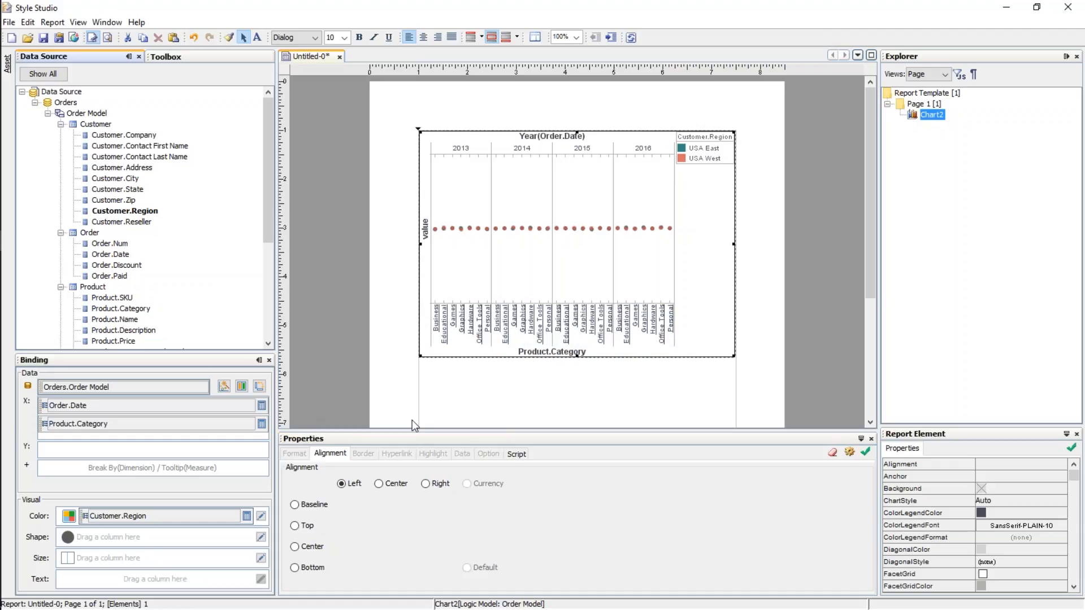
# Set the chart style to Point and bind Product.Total to the Y axis.
pyautogui.click(224, 389)
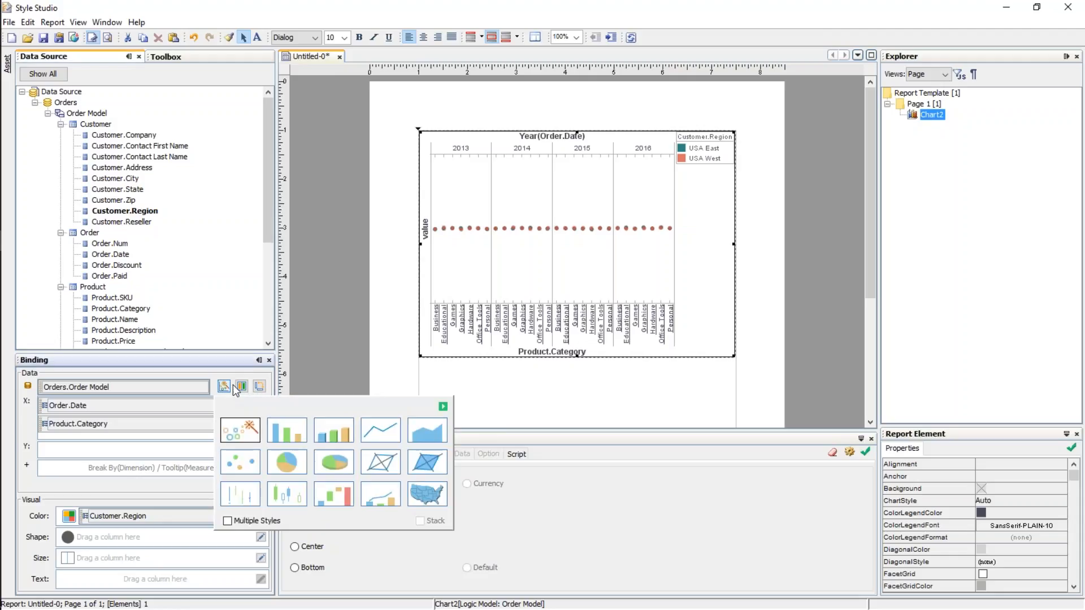
pyautogui.click(243, 461)
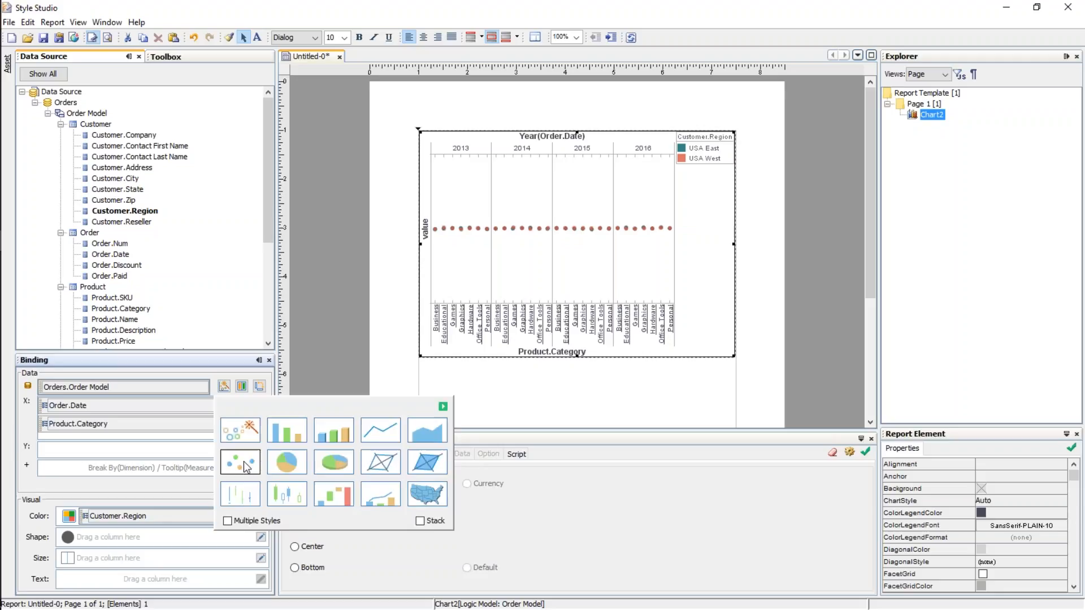
pyautogui.click(243, 461)
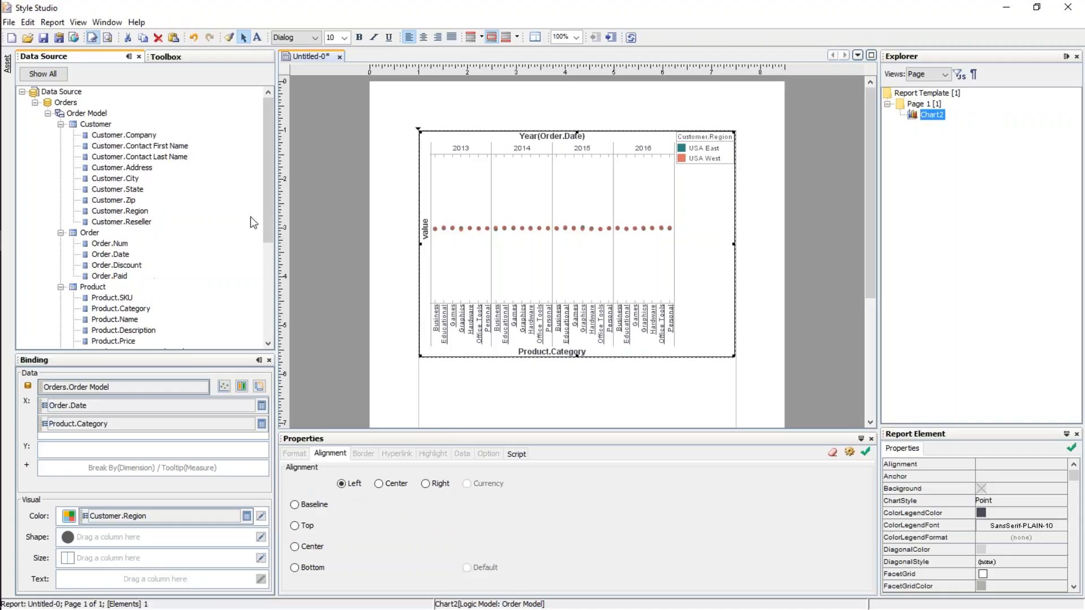
pyautogui.moveTo(270, 202); pyautogui.dragTo(270, 275)
pyautogui.moveTo(118, 231); pyautogui.dragTo(111, 451)
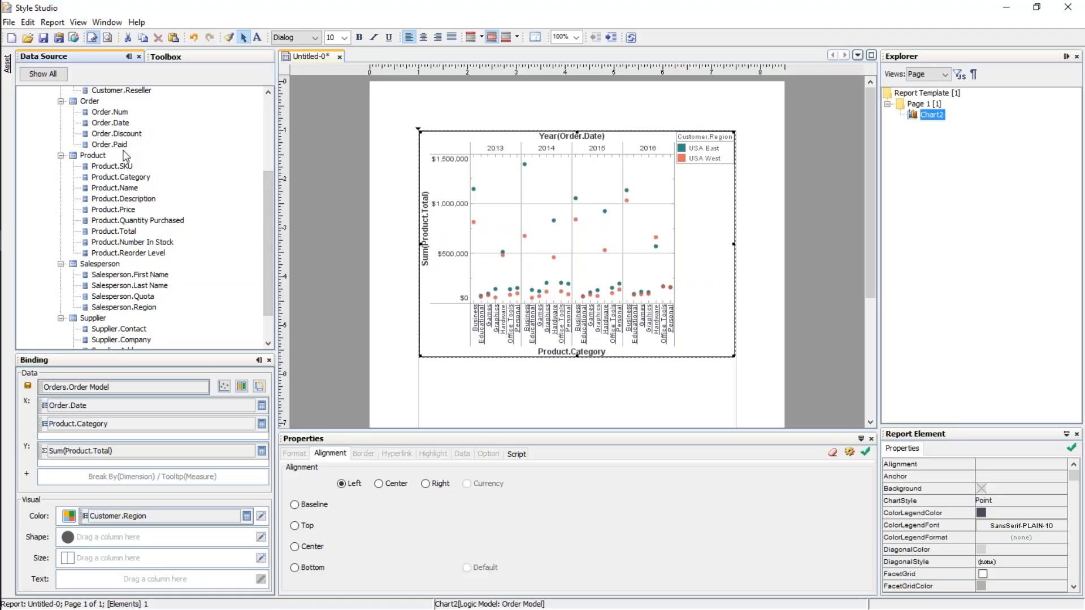
# Bind Order.Discount to Shape with the Average aggregate, and bind Product.Quantity Purchased to Size.
pyautogui.click(116, 134)
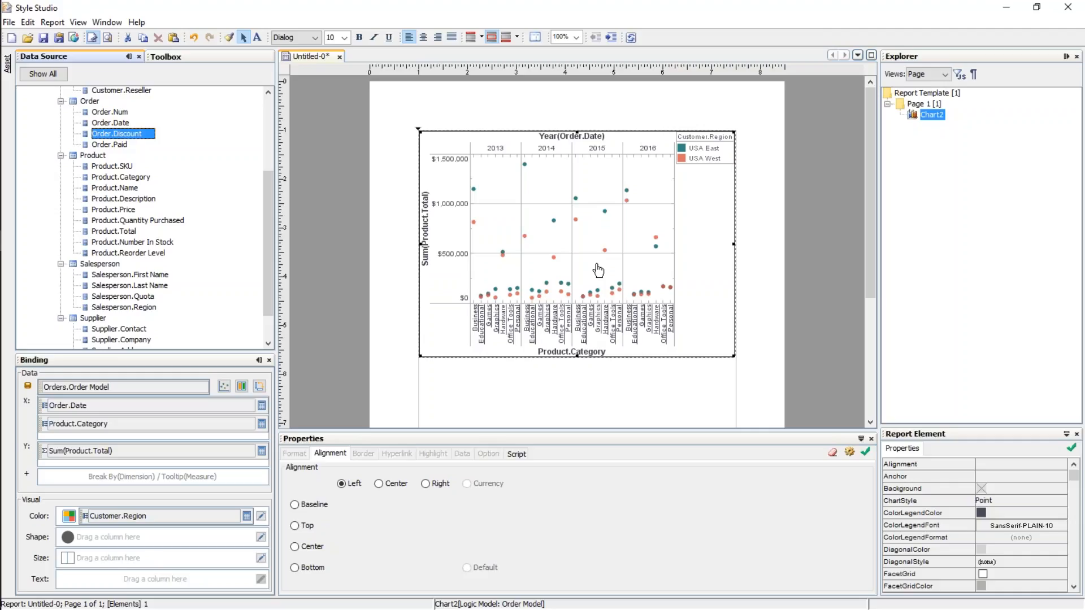
pyautogui.moveTo(135, 134); pyautogui.dragTo(105, 540)
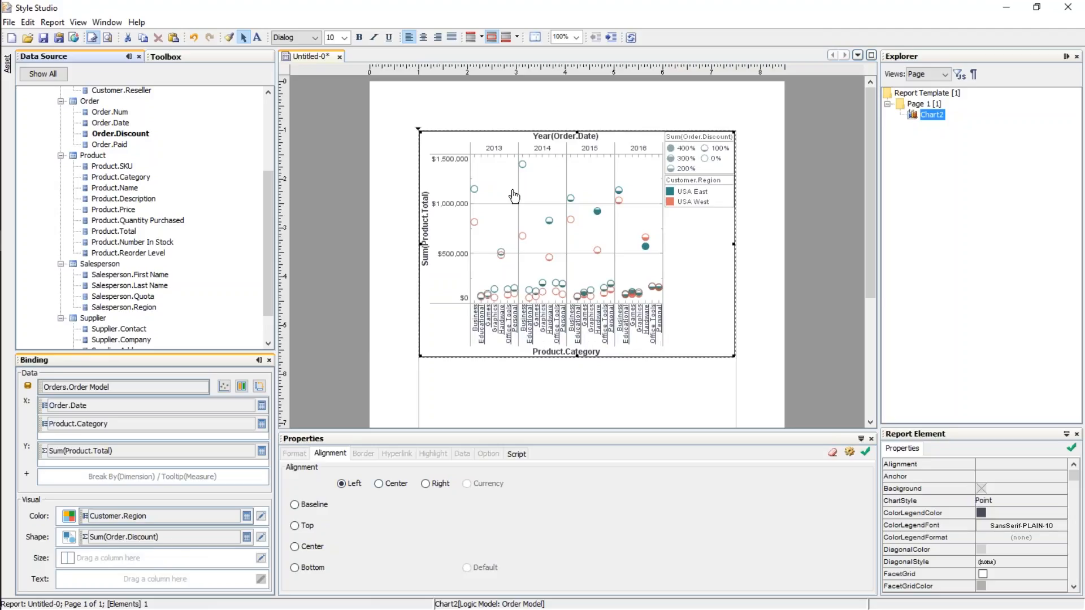
pyautogui.click(511, 319)
pyautogui.click(247, 536)
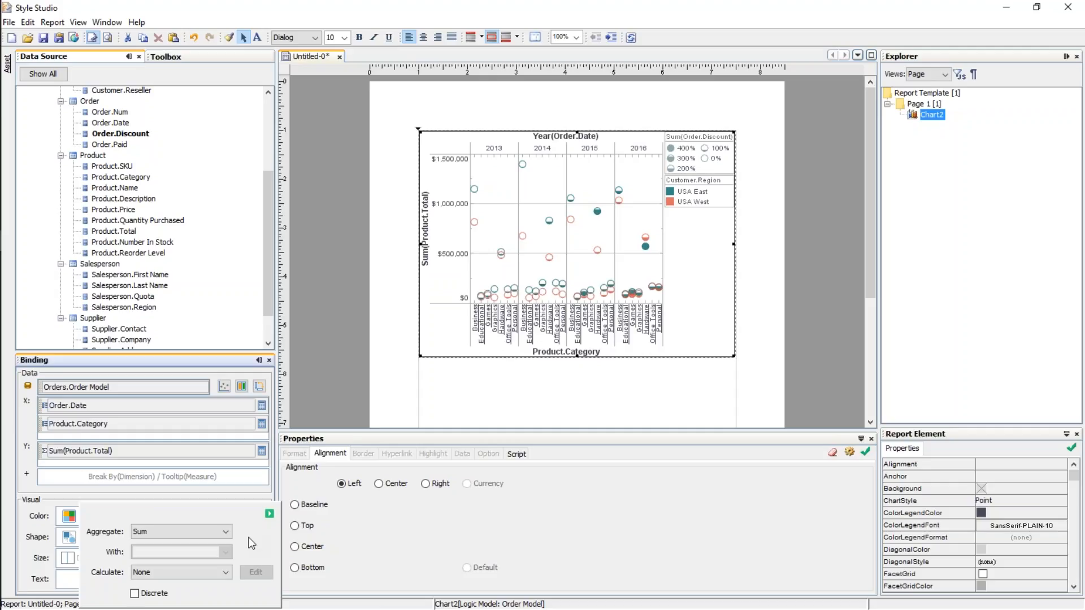
pyautogui.click(200, 530)
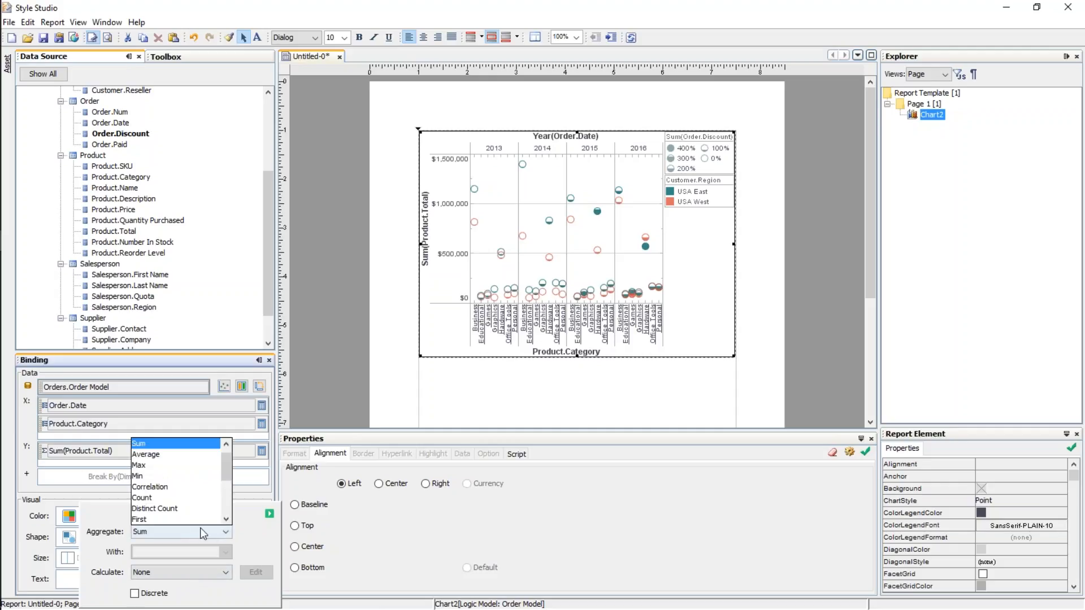
pyautogui.click(177, 456)
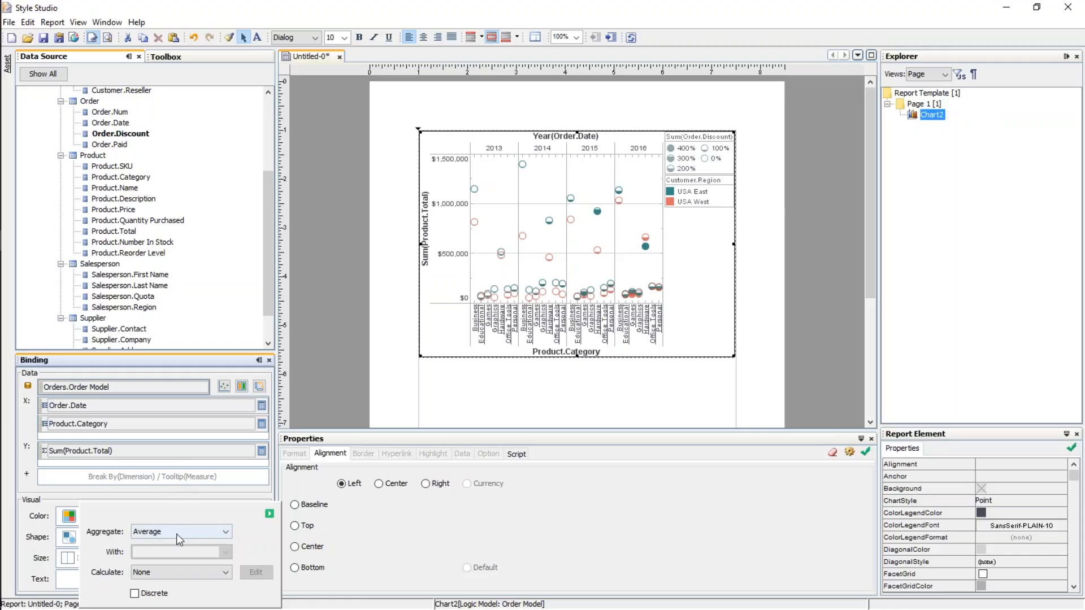
pyautogui.click(269, 514)
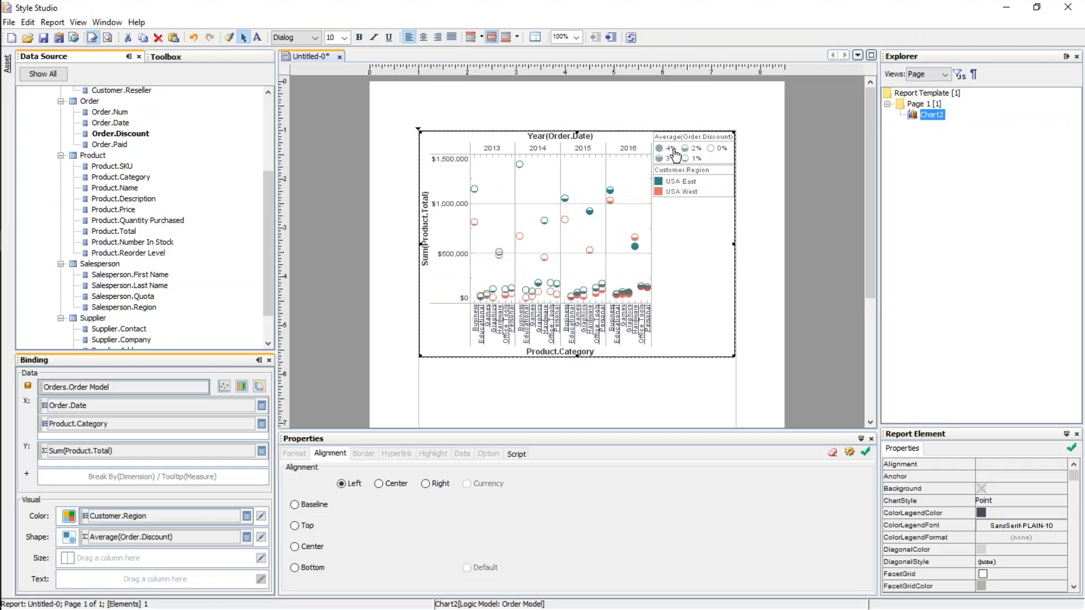
pyautogui.click(616, 332)
pyautogui.moveTo(131, 225); pyautogui.dragTo(100, 573)
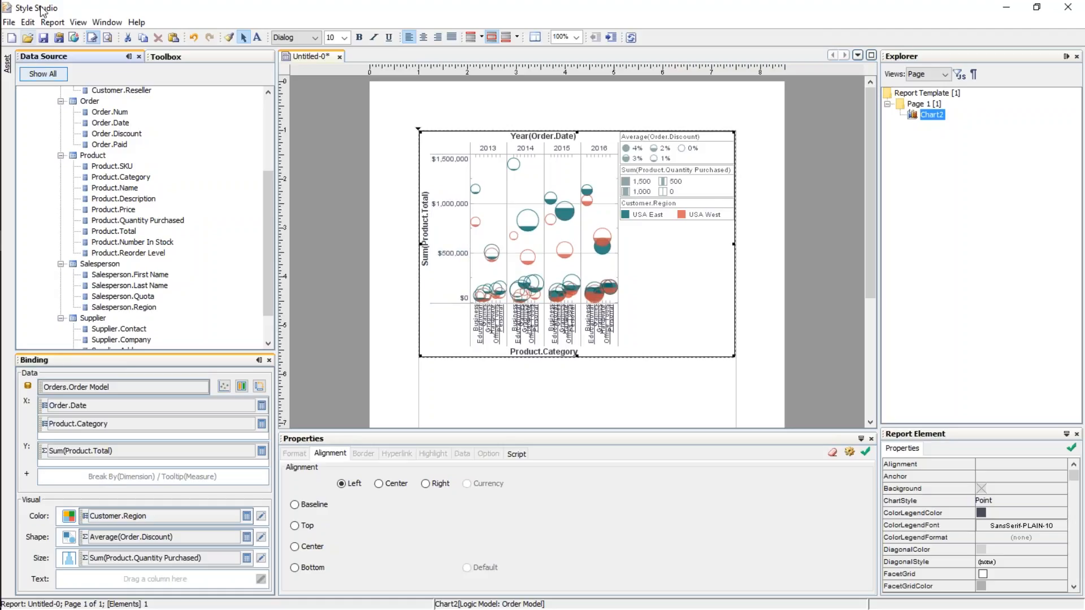
# Change the page orientation to Landscape and widen the chart to the page's right margin.
pyautogui.click(9, 22)
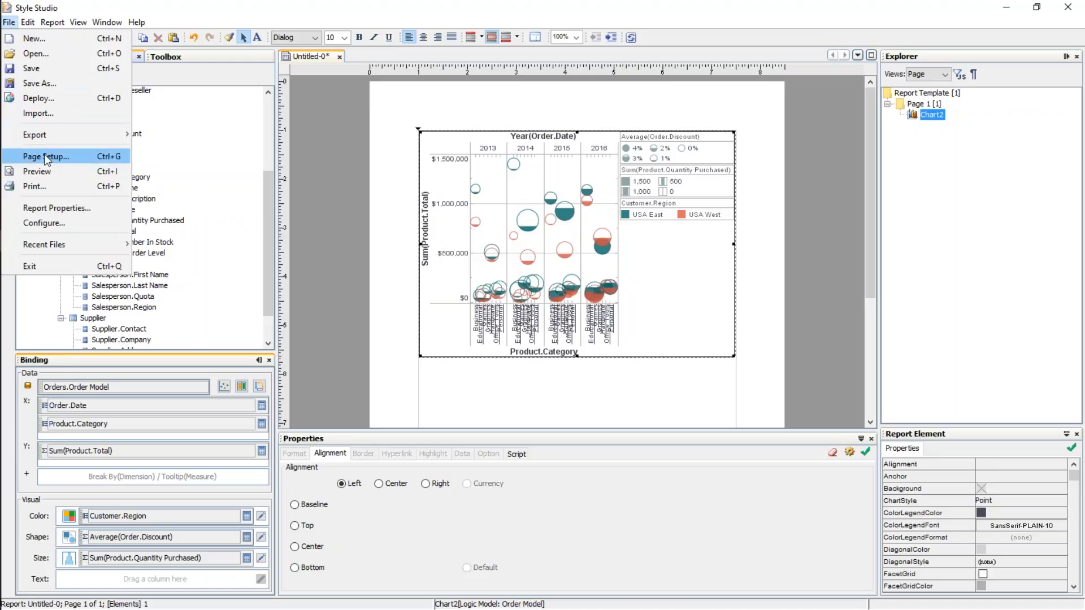
pyautogui.click(67, 154)
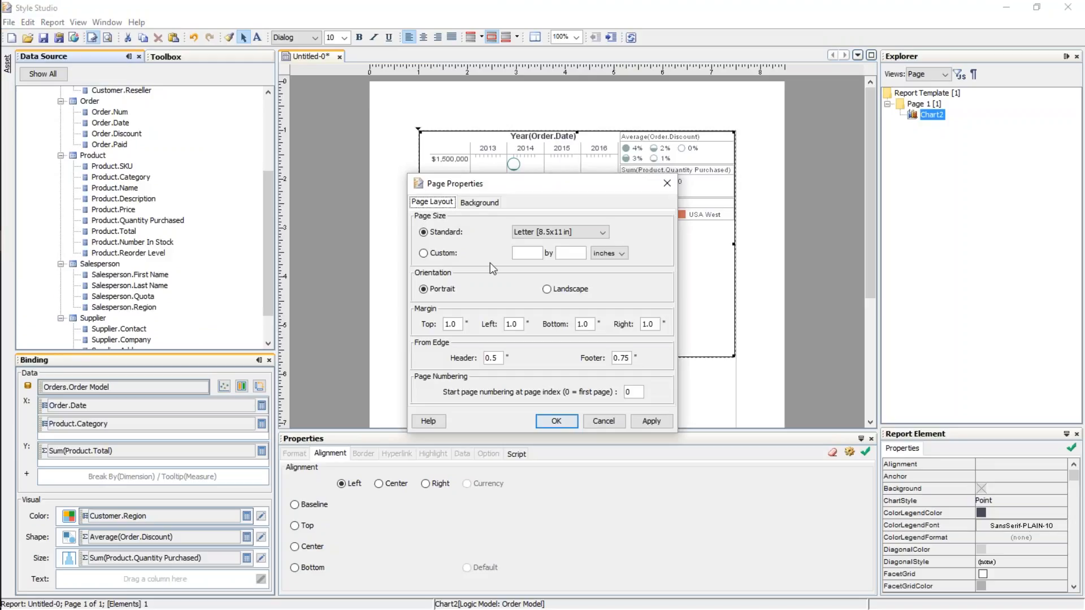
pyautogui.click(547, 289)
pyautogui.click(560, 423)
pyautogui.click(575, 198)
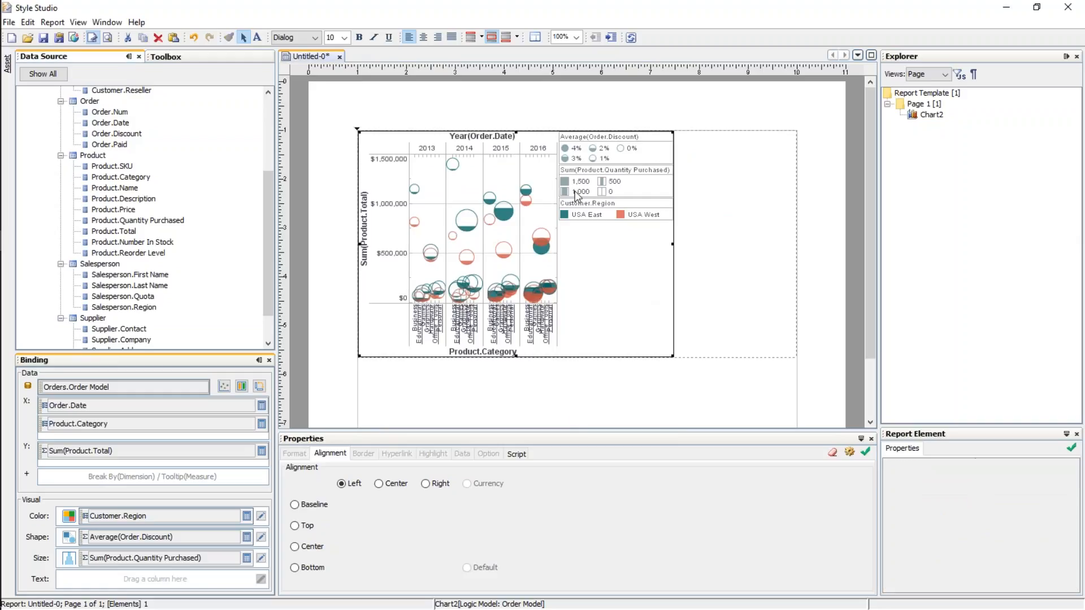
pyautogui.moveTo(716, 244); pyautogui.dragTo(795, 243)
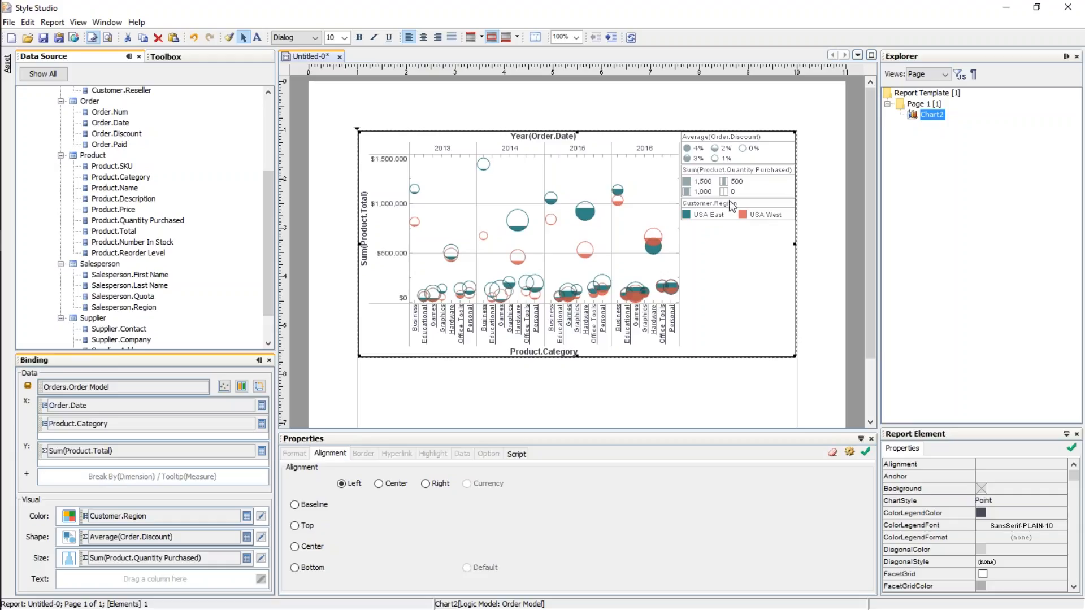
# Move the chart's legends to the Bottom position through the chart properties.
pyautogui.rightClick(708, 142)
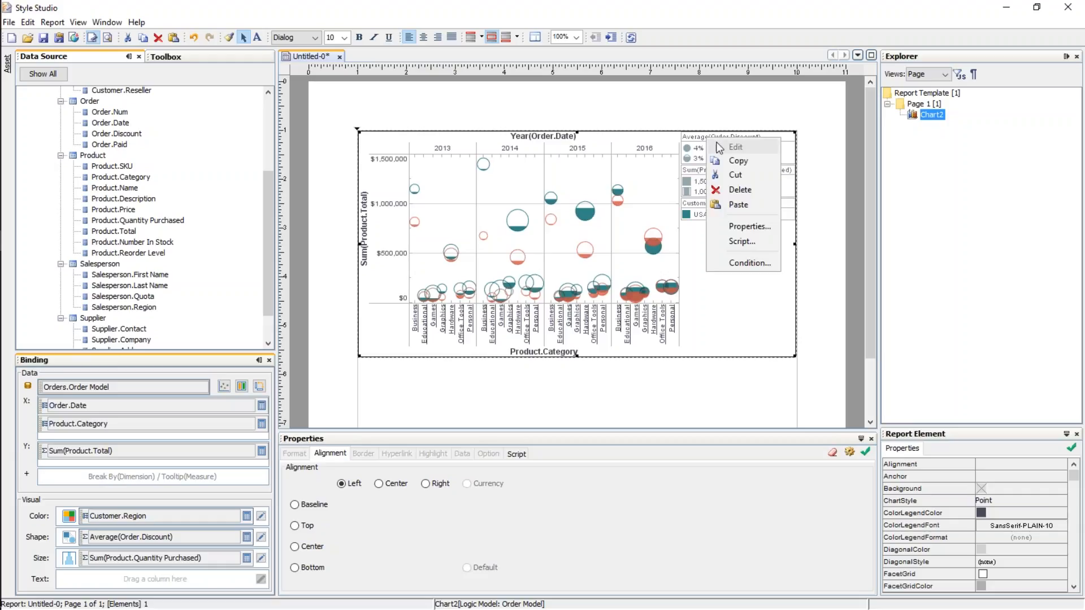
pyautogui.click(741, 228)
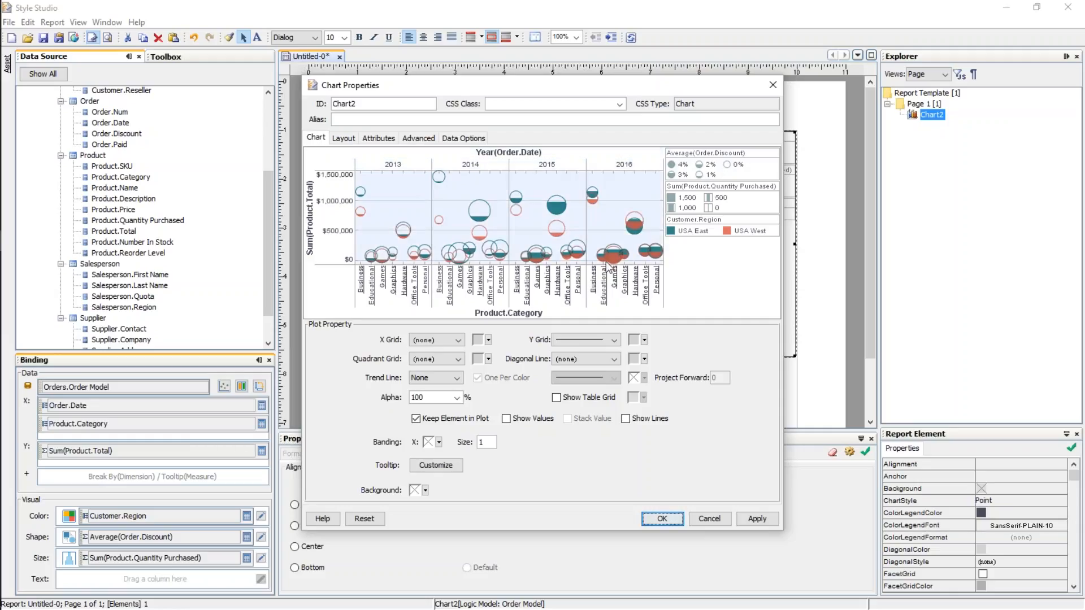
pyautogui.click(714, 152)
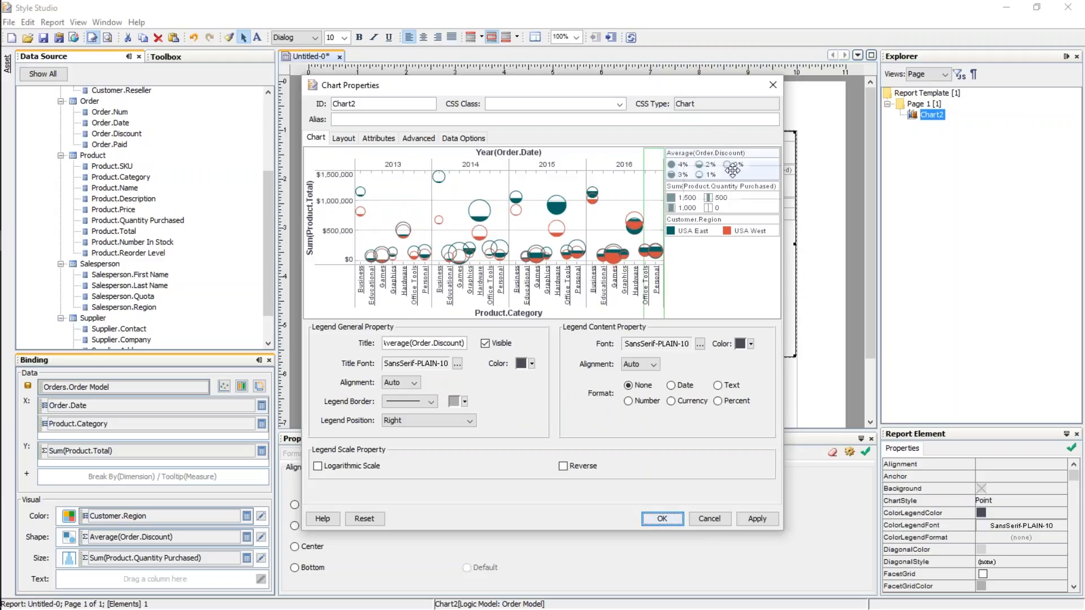
pyautogui.moveTo(476, 312)
pyautogui.mouseDown()
pyautogui.moveTo(392, 317)
pyautogui.moveTo(474, 314)
pyautogui.mouseUp()
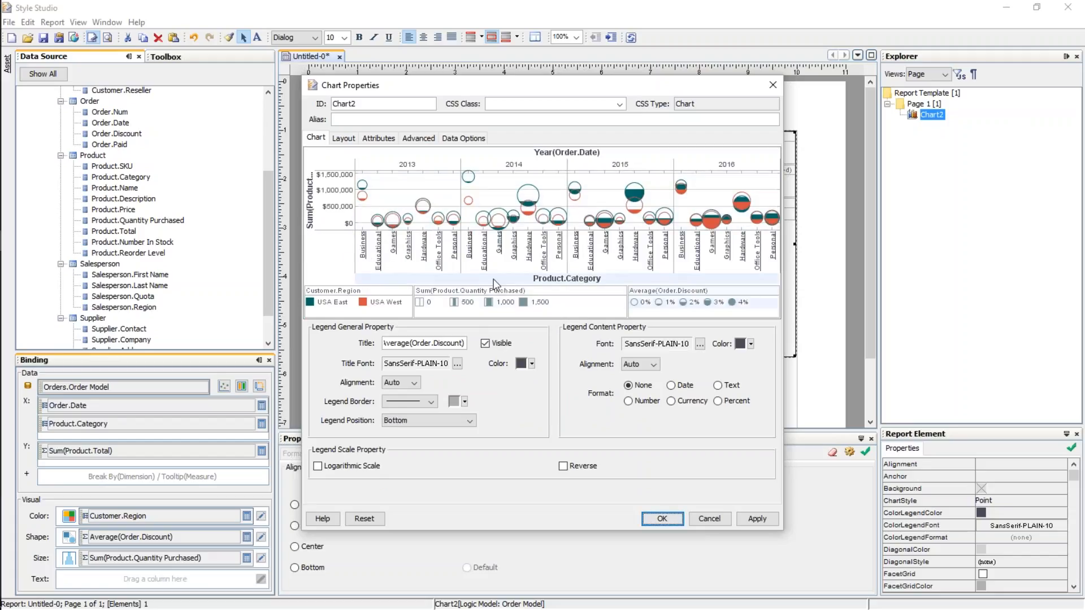
pyautogui.click(676, 521)
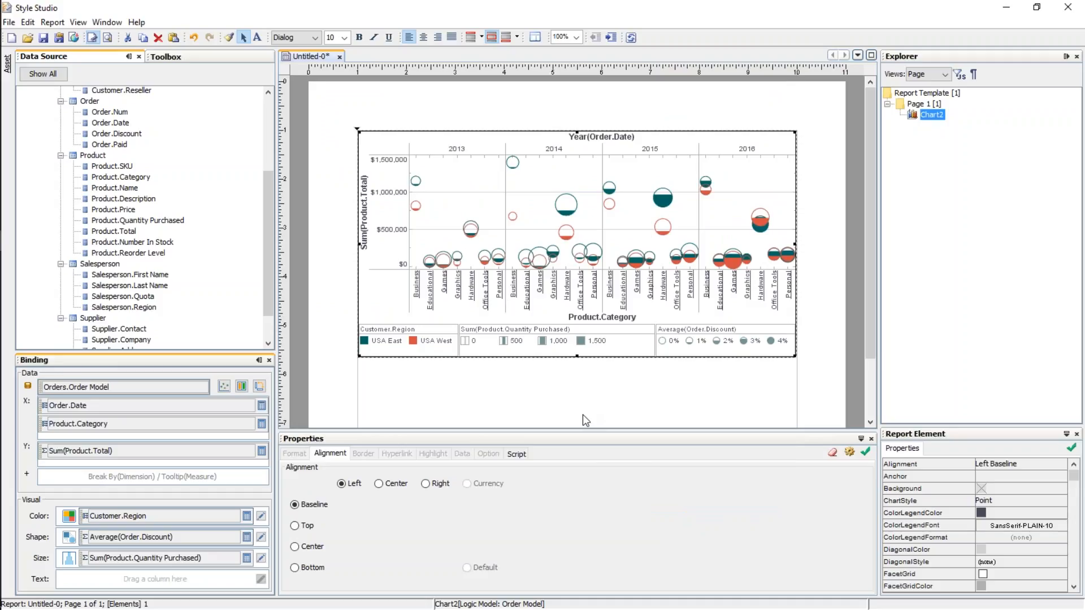
# Switch to Adobe Reader to compare with the "Adding Charts to a Report" slide, and return to Style Studio.
pyautogui.click(23, 226)
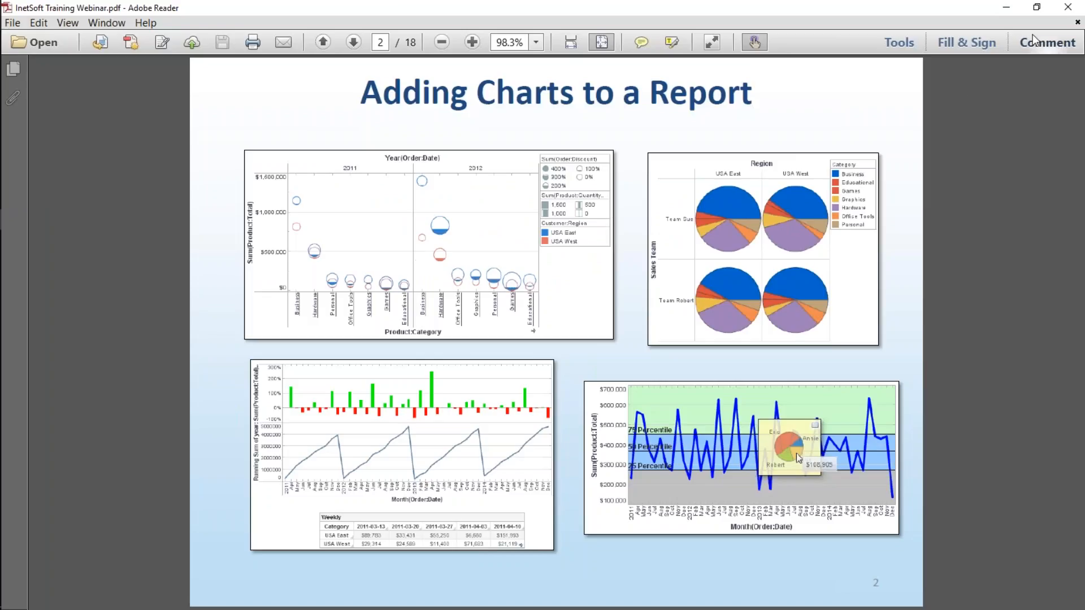
pyautogui.click(1005, 6)
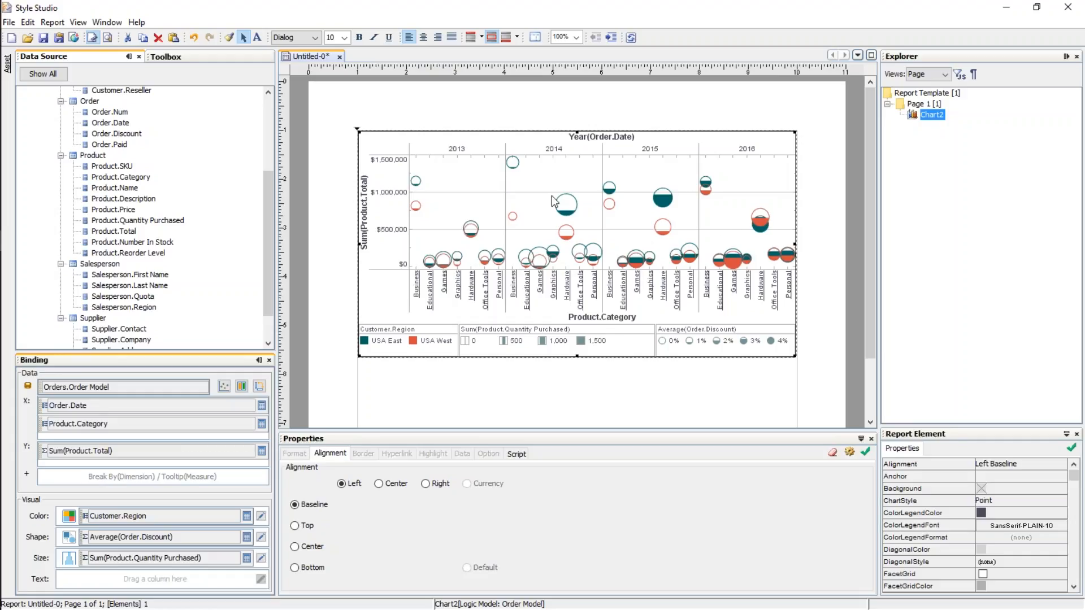
# Add a chart condition restricting Order.Date to the range Last 18 months.
pyautogui.rightClick(575, 216)
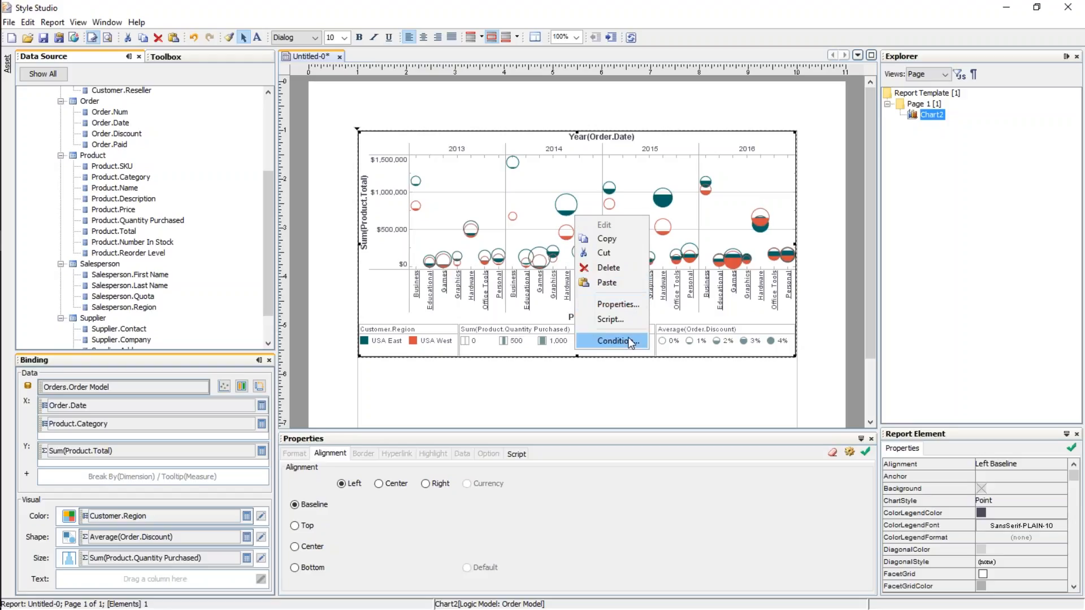
pyautogui.click(613, 341)
pyautogui.click(385, 194)
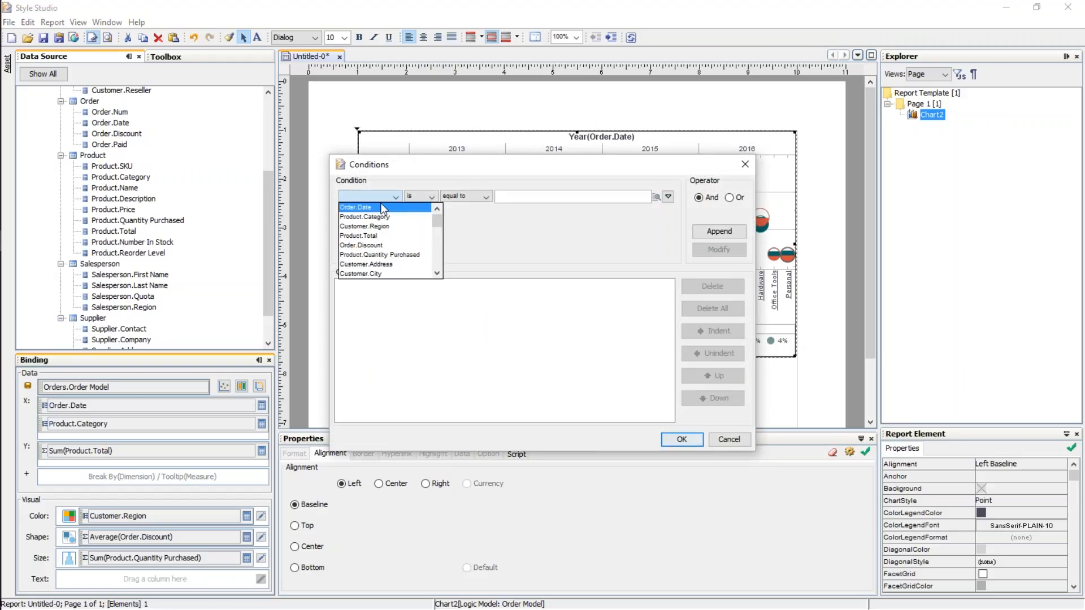
pyautogui.click(382, 208)
pyautogui.click(462, 196)
pyautogui.click(474, 217)
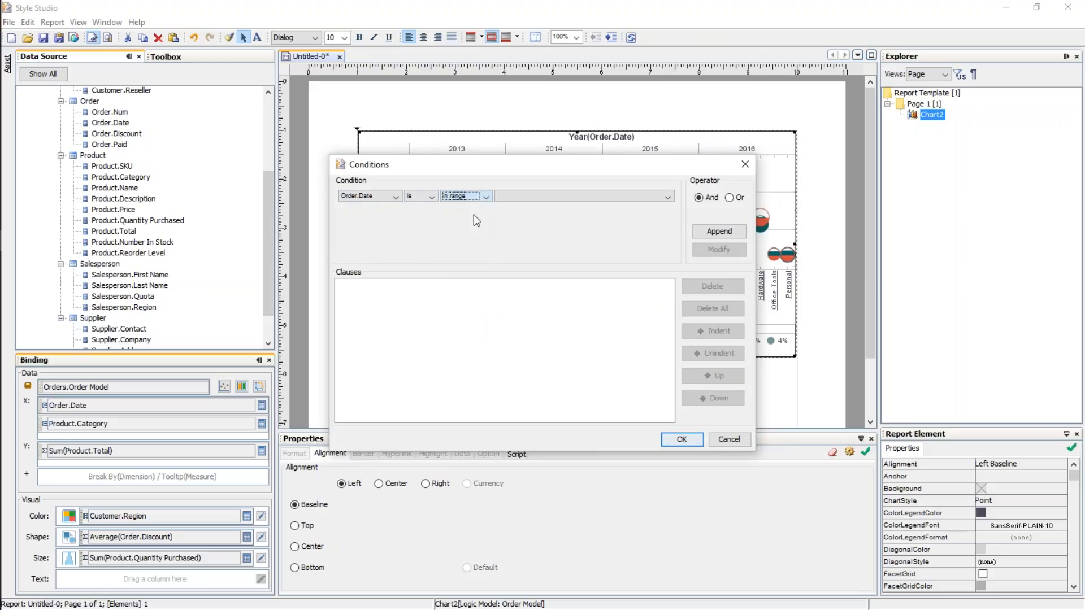
pyautogui.click(626, 196)
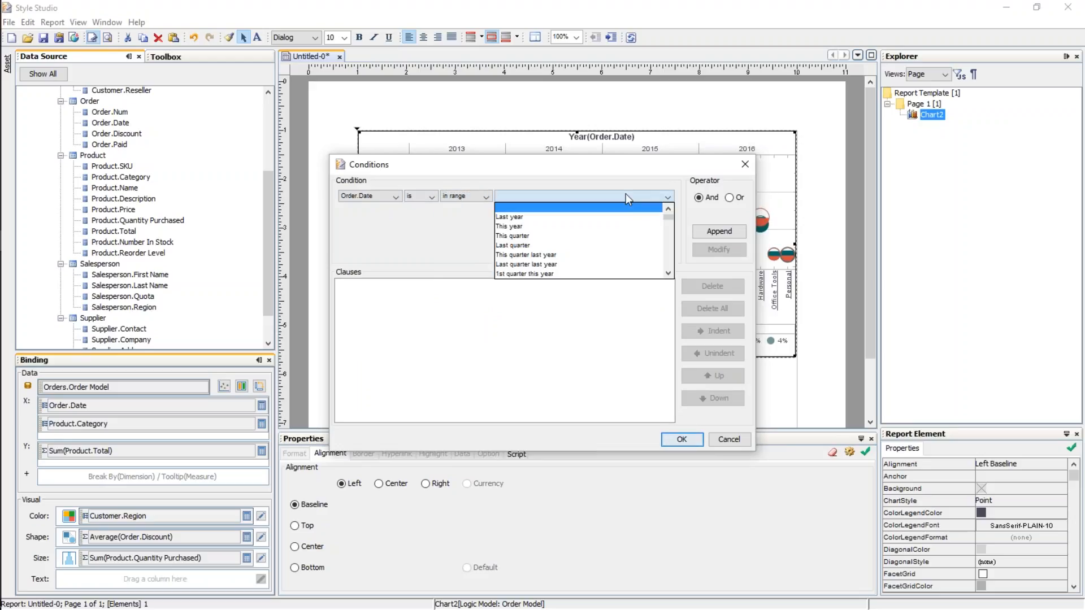
pyautogui.click(670, 242)
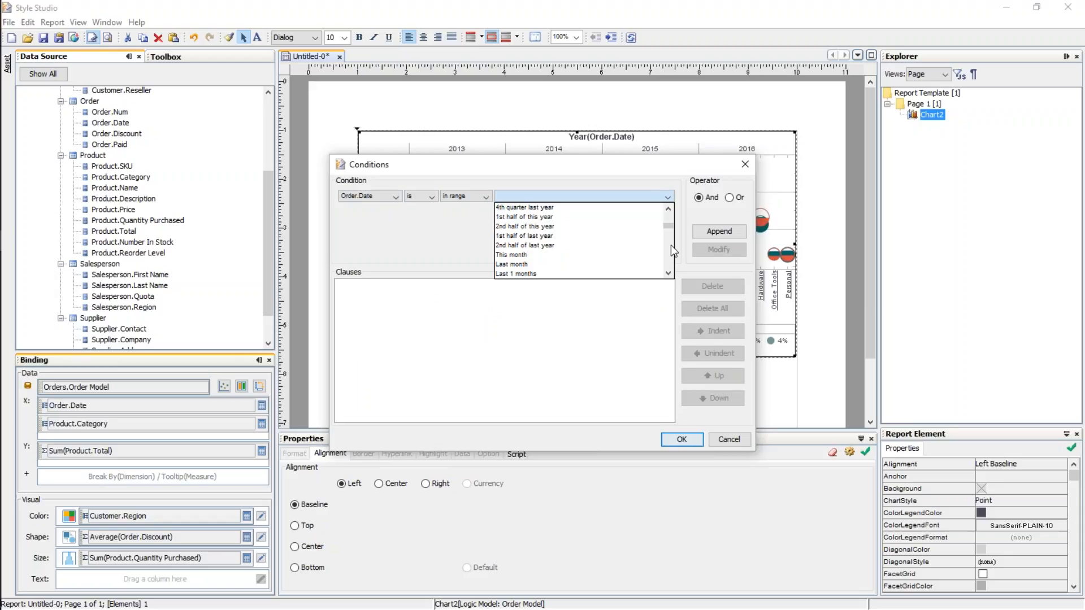
pyautogui.click(672, 262)
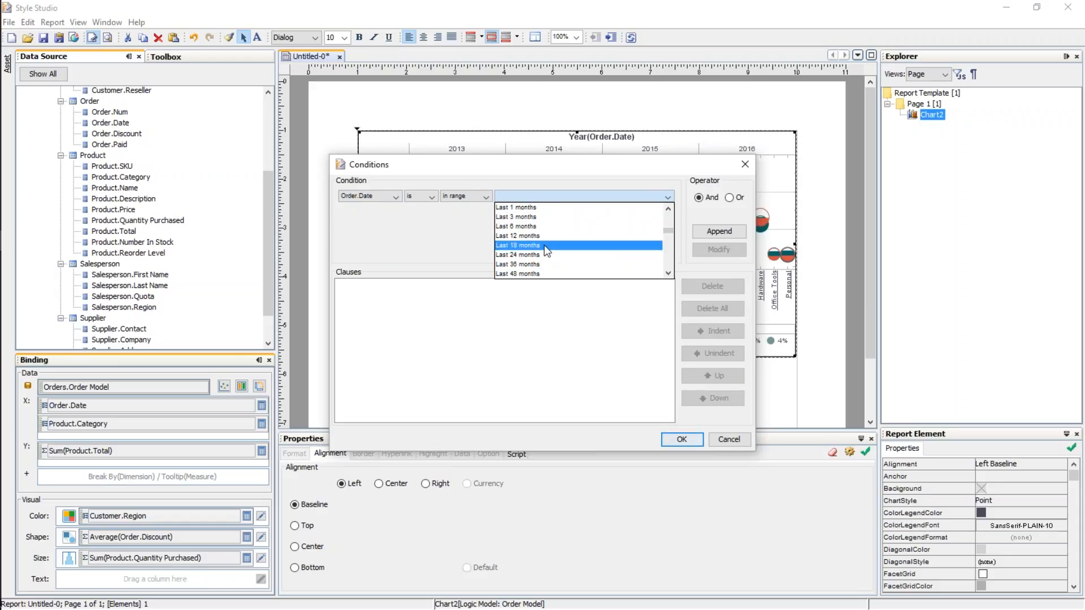
pyautogui.click(531, 244)
pyautogui.click(682, 439)
pyautogui.click(501, 326)
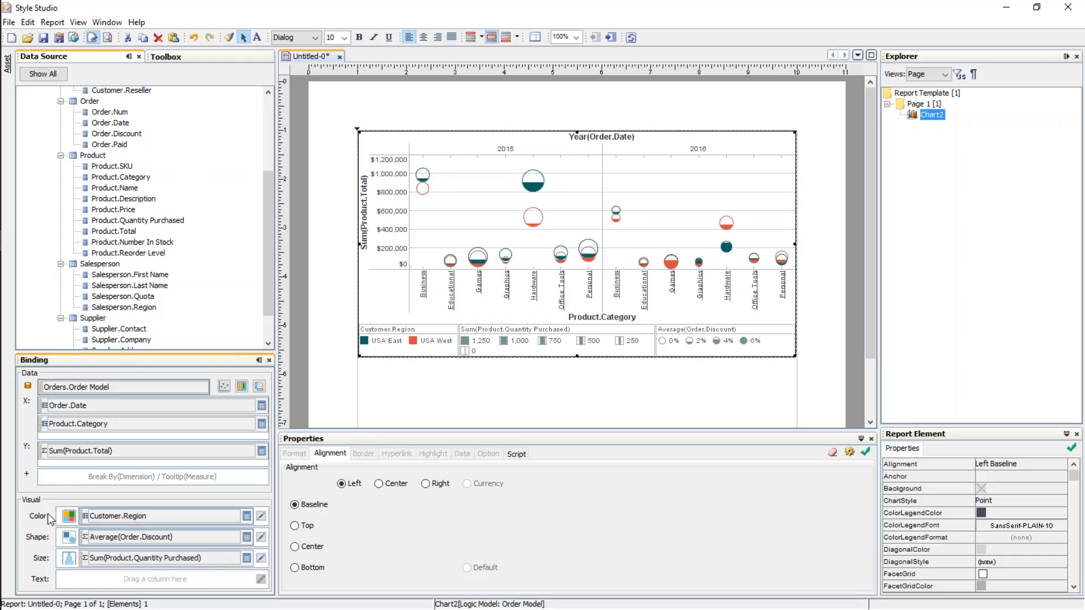
# Edit the Customer.Region color palette, setting the first color to light blue 99CCFF and the second to red FF0000.
pyautogui.click(261, 516)
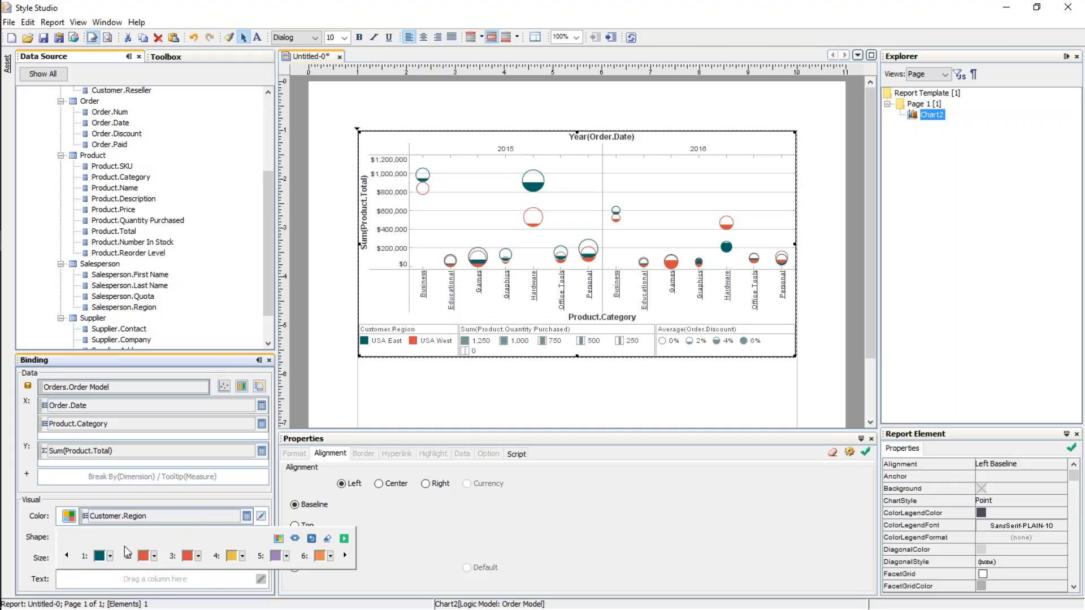
pyautogui.click(110, 556)
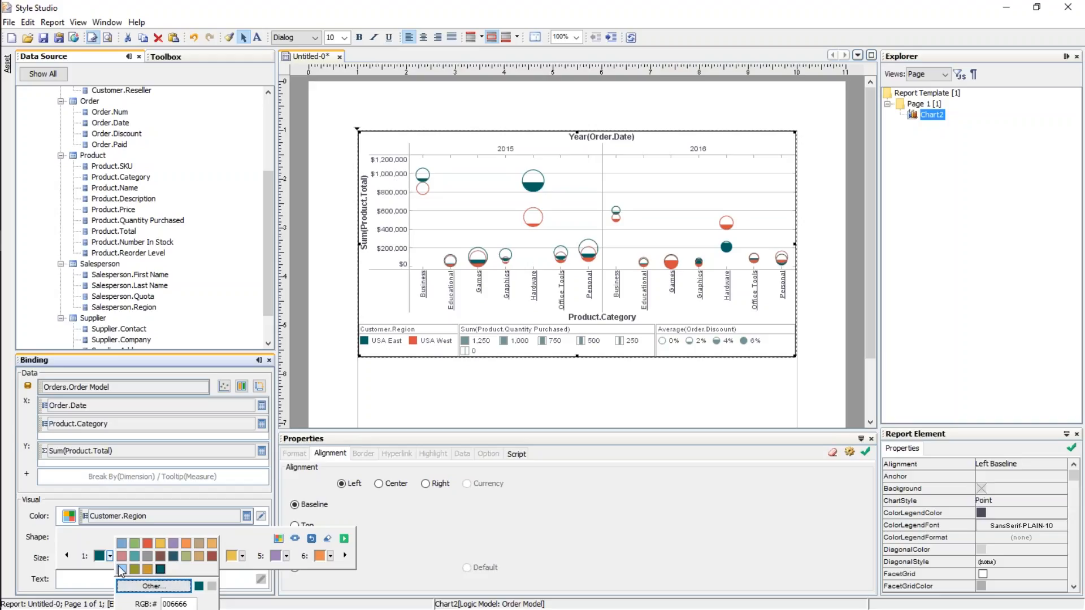
pyautogui.click(122, 569)
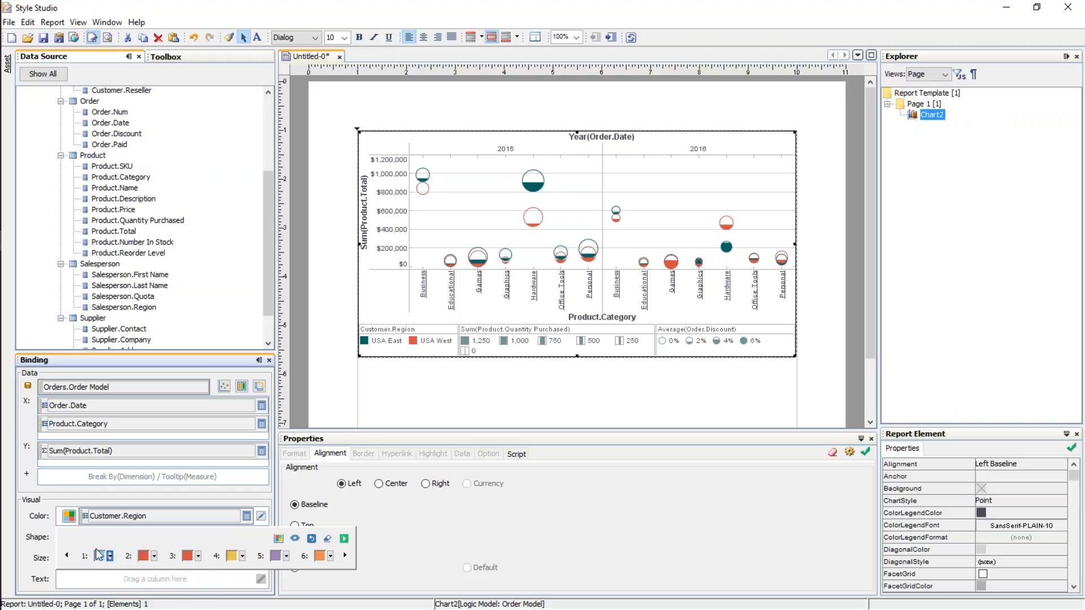
pyautogui.click(154, 557)
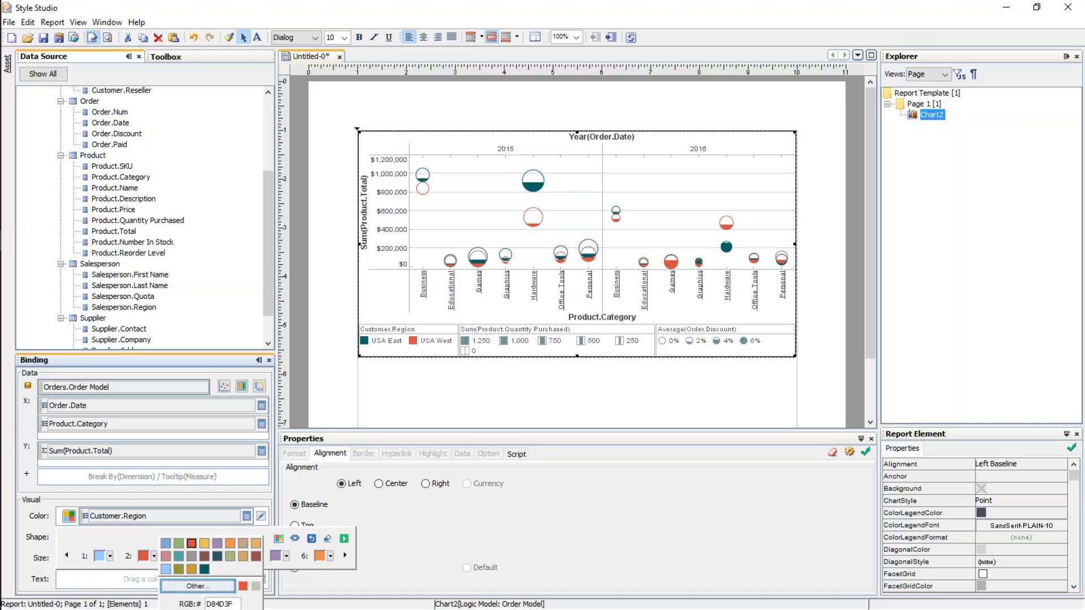
pyautogui.doubleClick(221, 605)
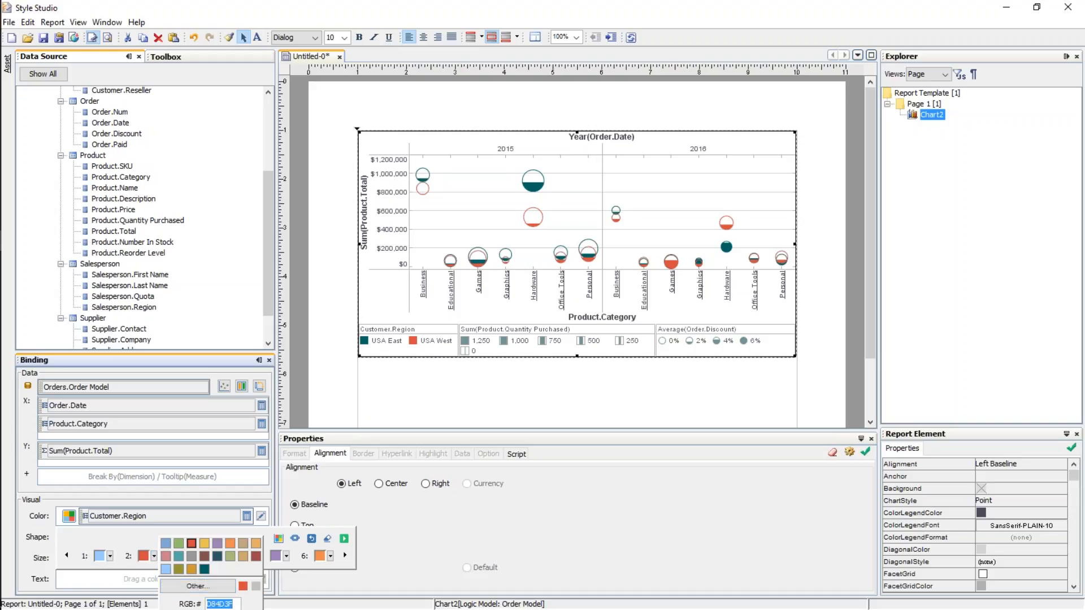
pyautogui.click(197, 586)
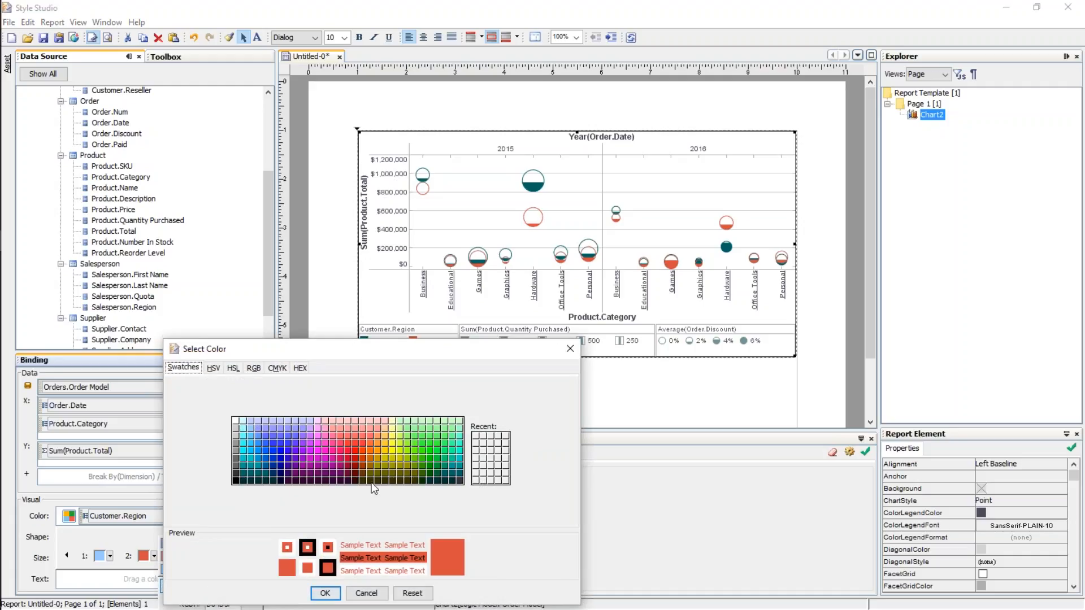
pyautogui.click(356, 451)
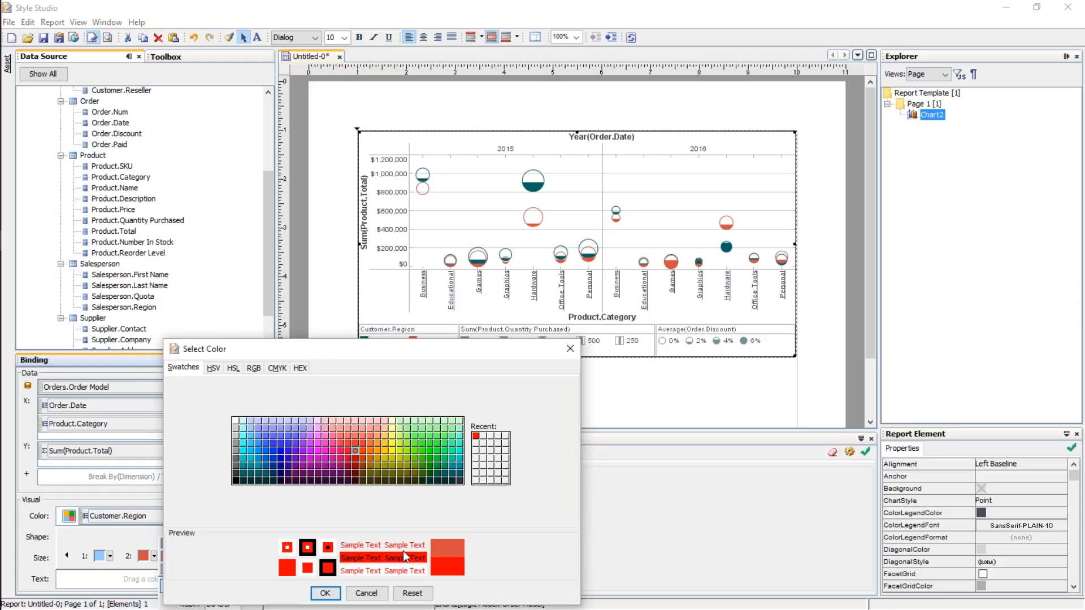
pyautogui.click(325, 593)
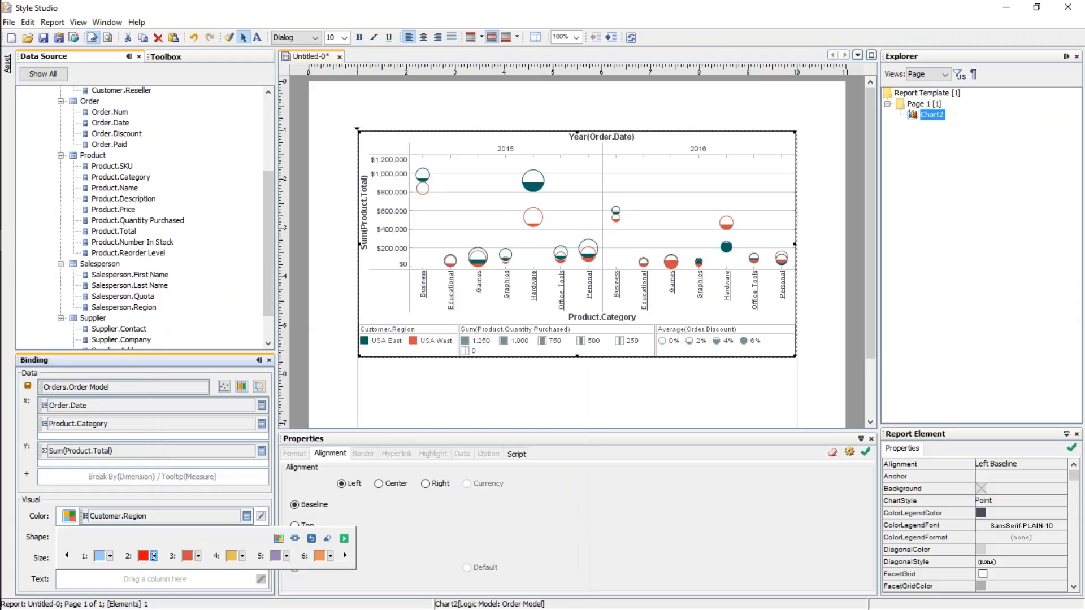
pyautogui.click(198, 556)
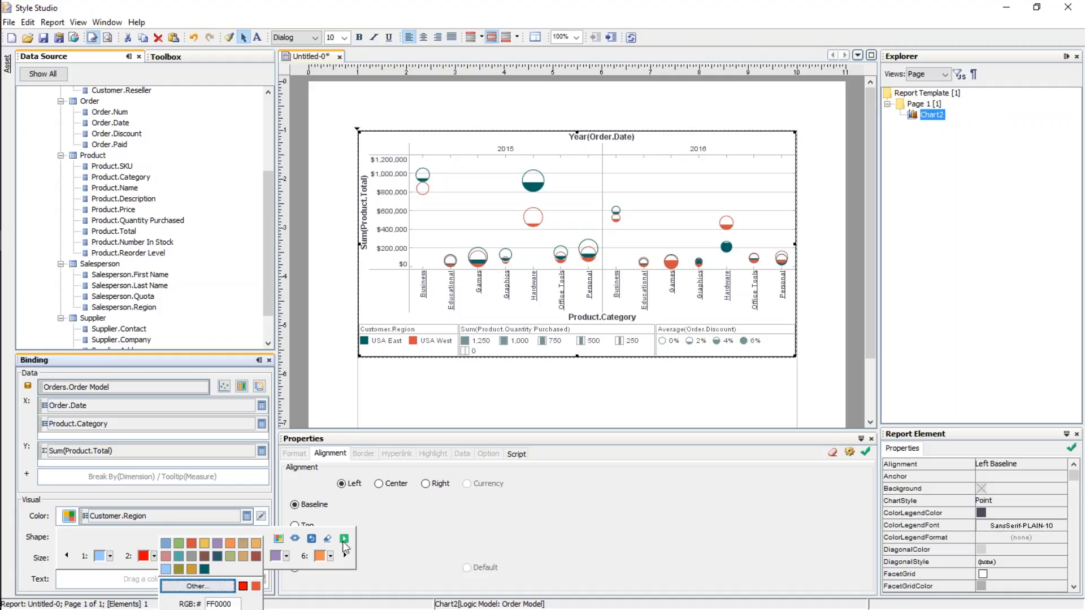
# Set the first Customer.Region color to blue 0000FF and apply the palette to the chart.
pyautogui.click(110, 556)
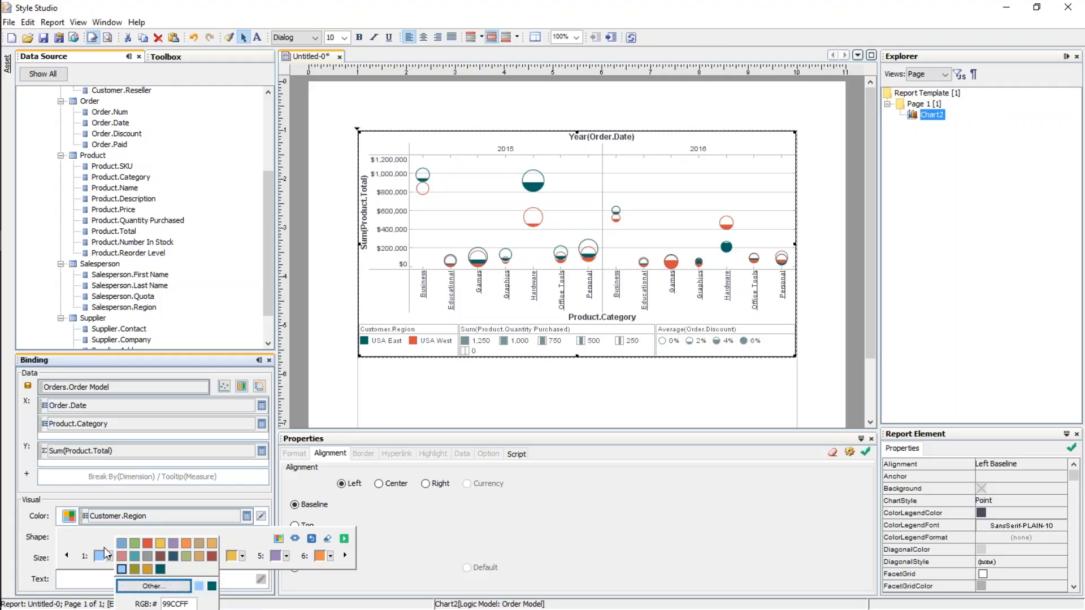
pyautogui.doubleClick(178, 603)
pyautogui.write('0')
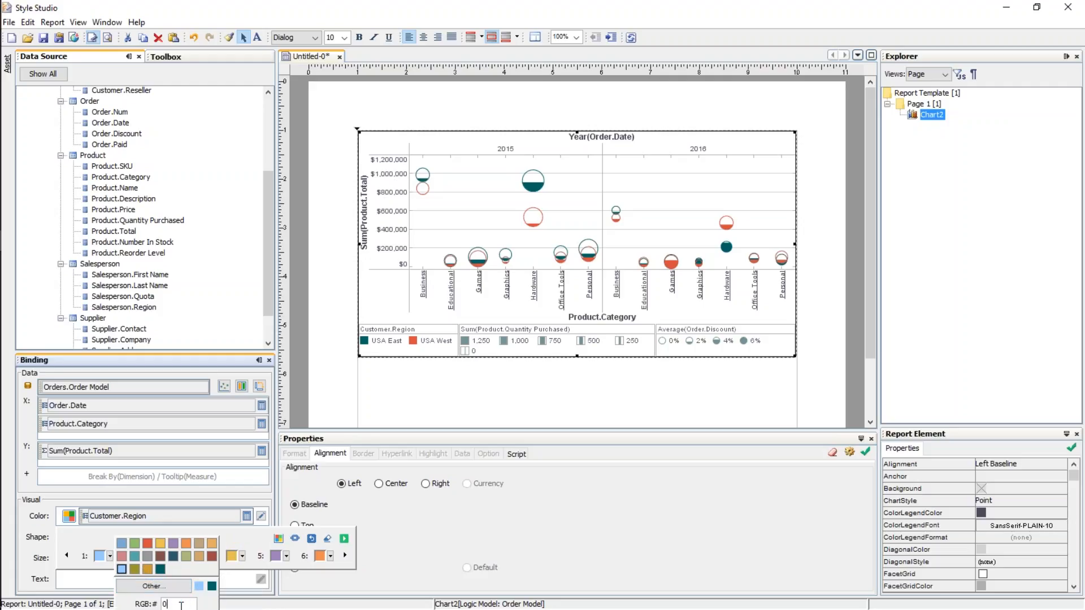
pyautogui.write('000FF')
pyautogui.click(233, 539)
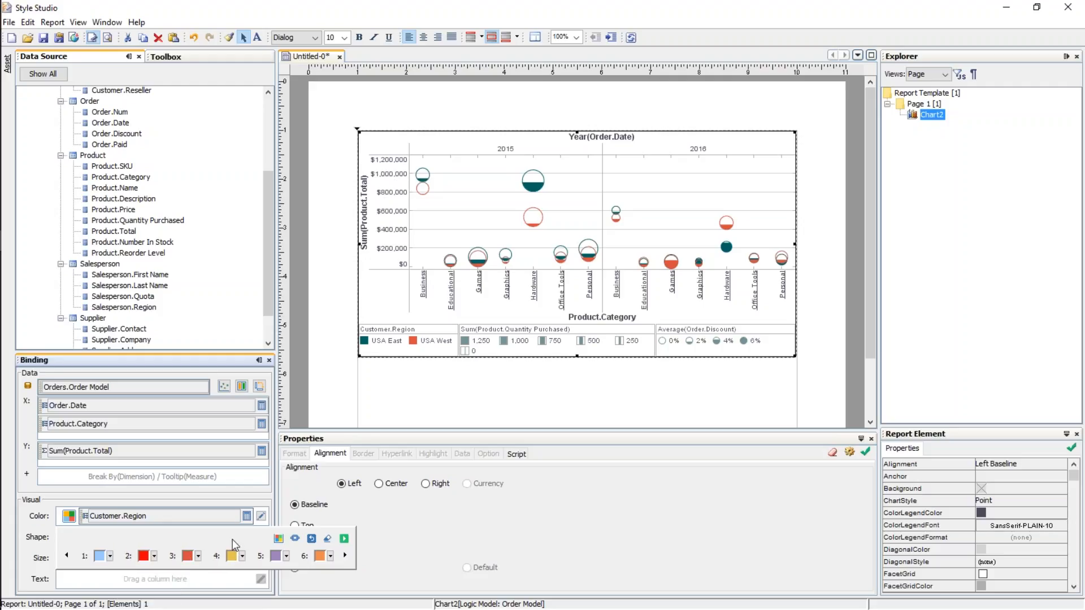
pyautogui.click(110, 557)
pyautogui.press('Return')
pyautogui.click(344, 538)
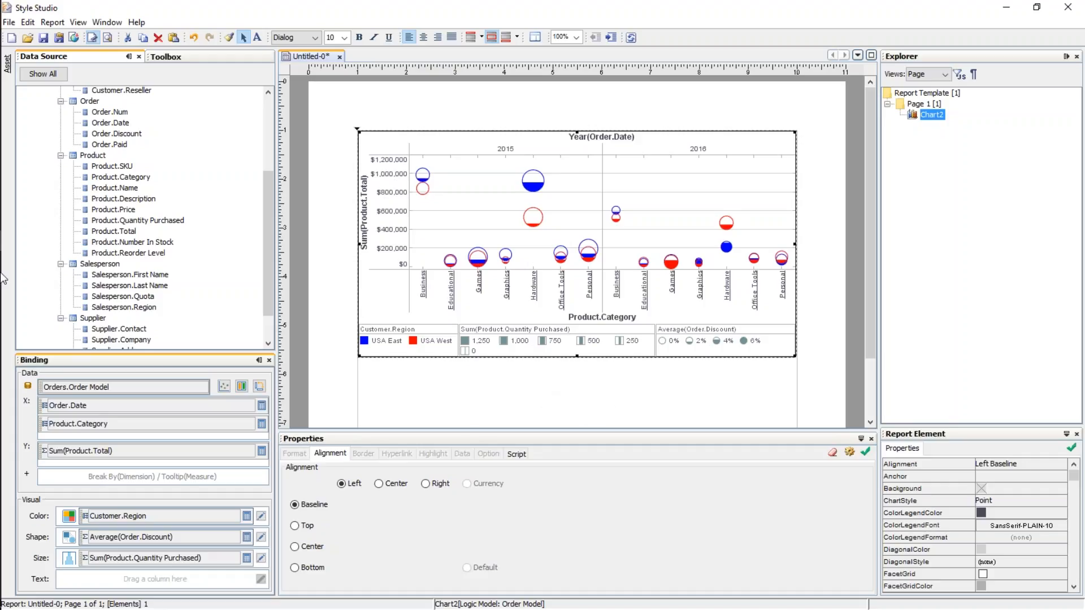
# Switch to Adobe Reader to view the pie chart example on the "Adding Charts to a Report" slide, and return to Style Studio.
pyautogui.moveTo(22, 240)
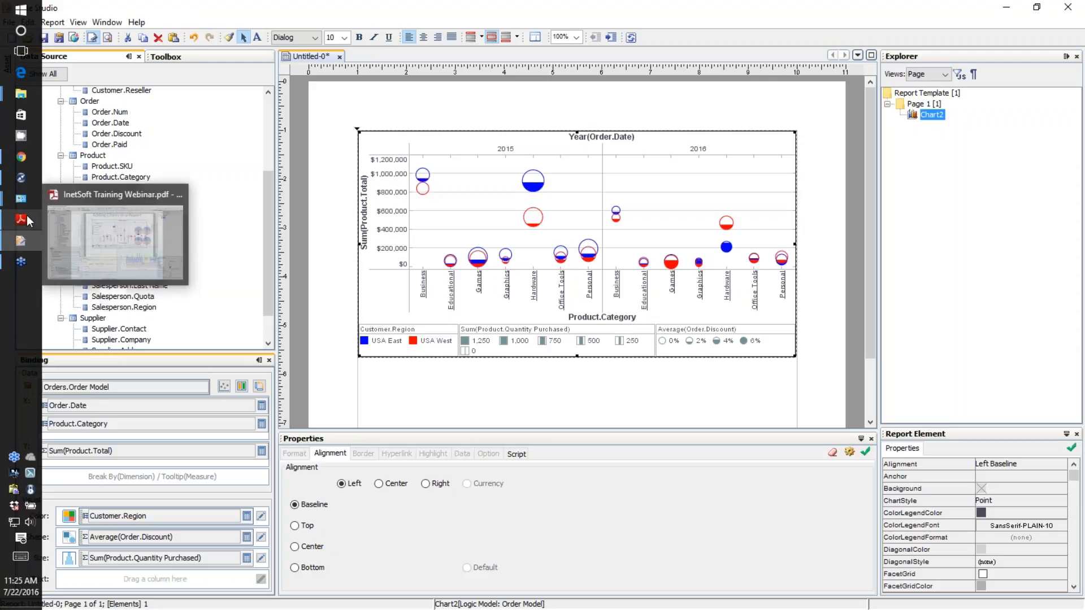
pyautogui.click(24, 217)
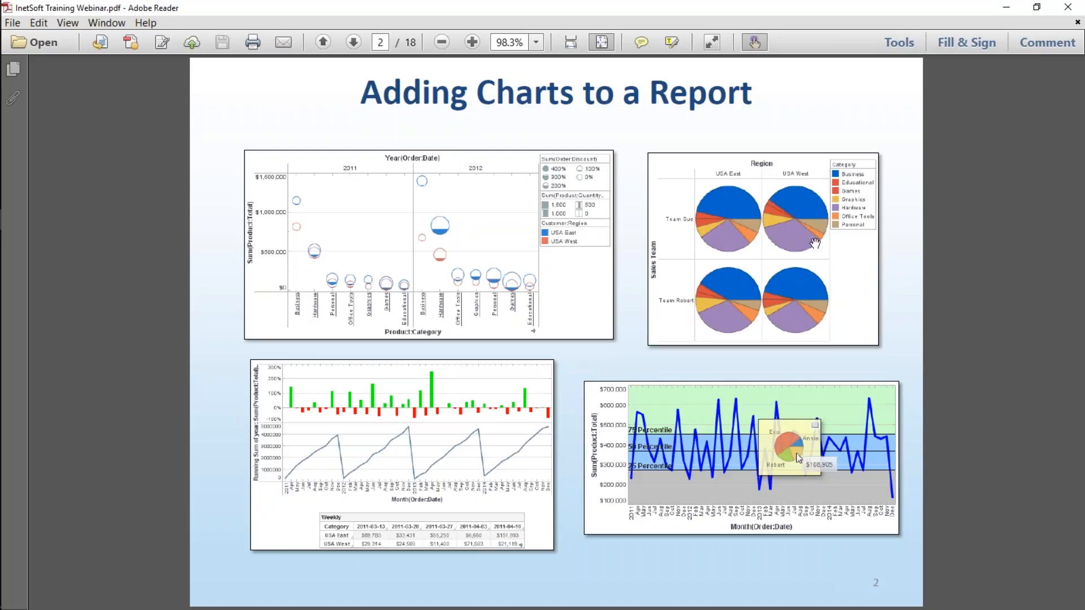
pyautogui.click(1007, 10)
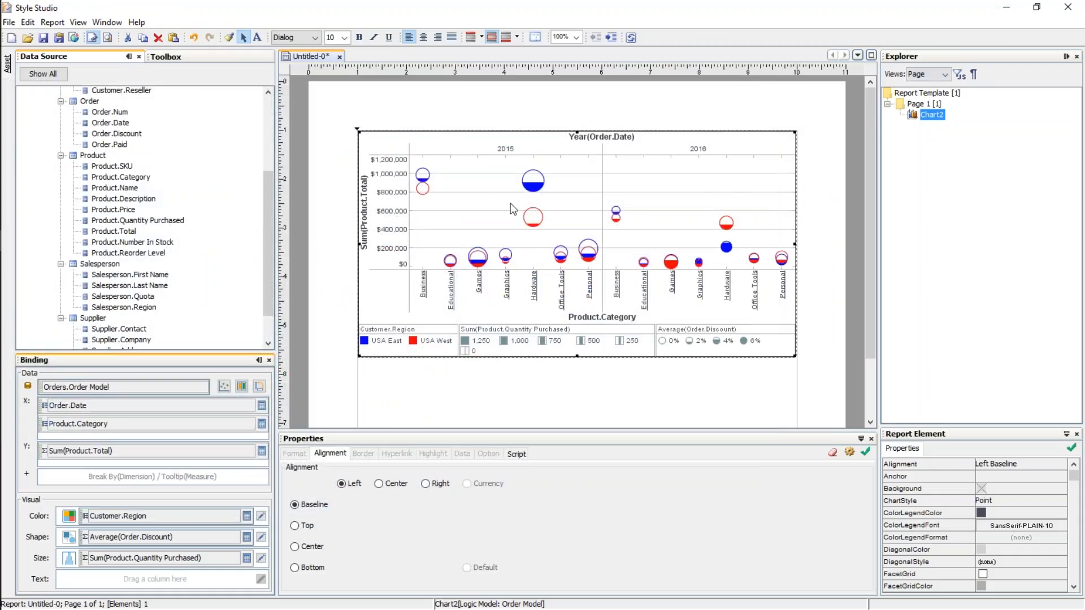
# Delete the point chart from the page and insert a new empty chart in its place.
pyautogui.press('Delete')
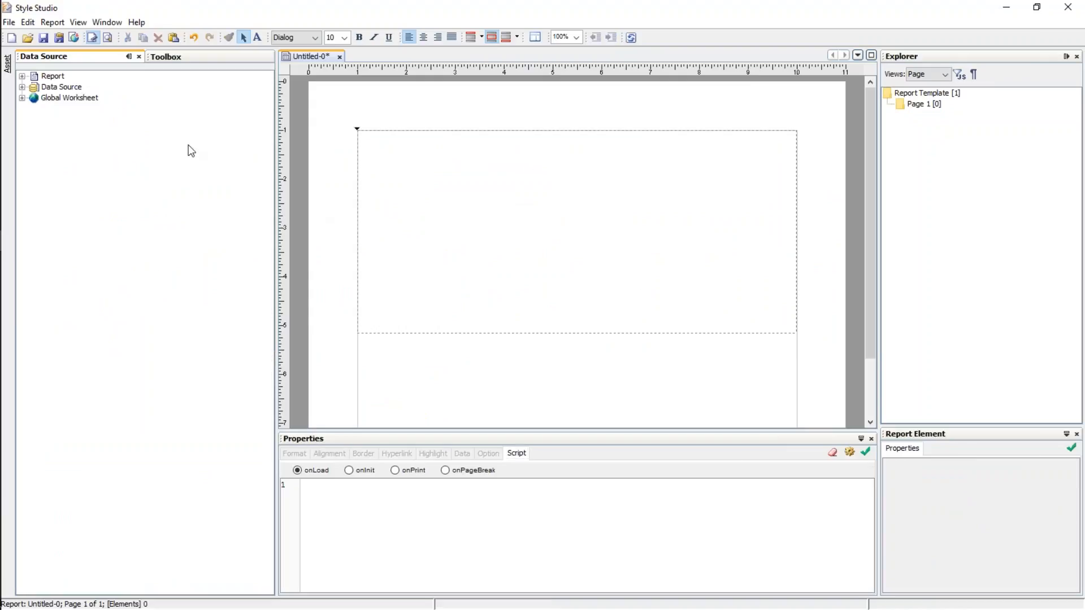
pyautogui.click(166, 57)
pyautogui.click(47, 97)
pyautogui.click(419, 207)
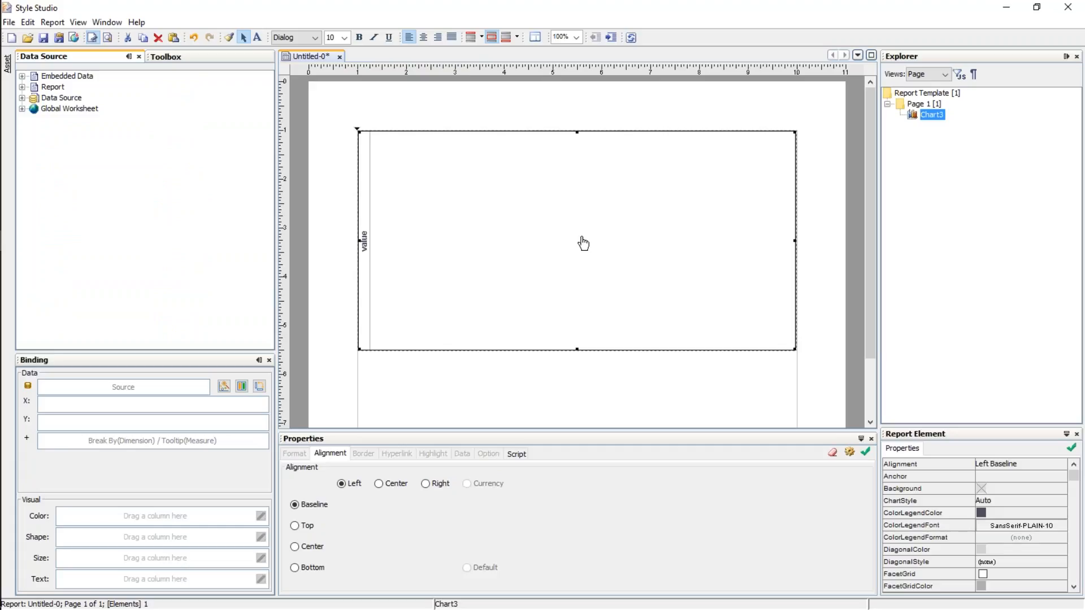
# Expand the Order Model of the Orders data source and bind Product.Total to the new chart's Y axis.
pyautogui.doubleClick(34, 99)
pyautogui.click(34, 119)
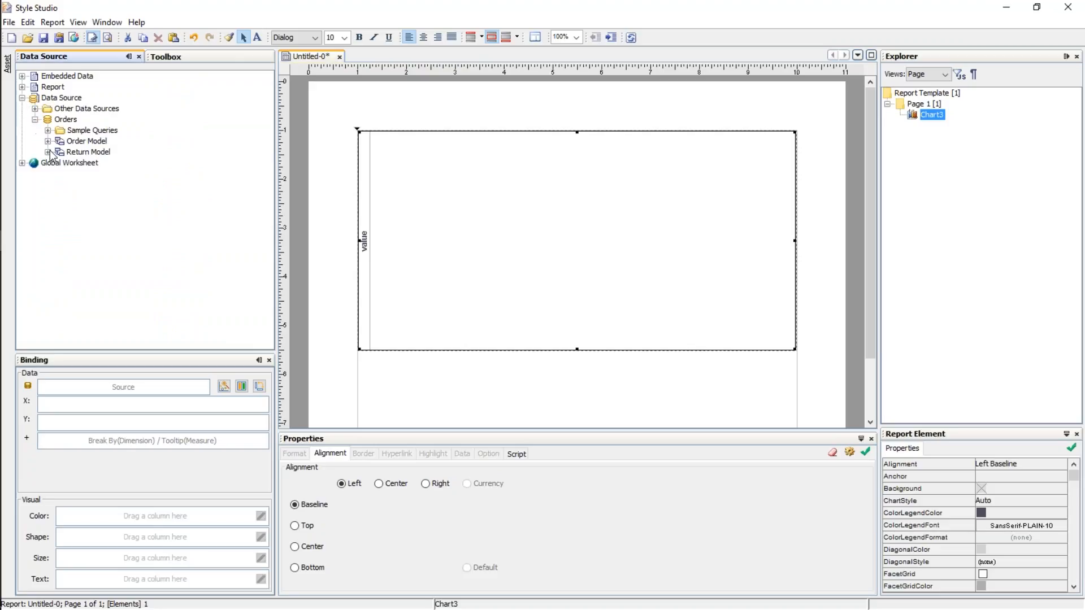
pyautogui.click(48, 141)
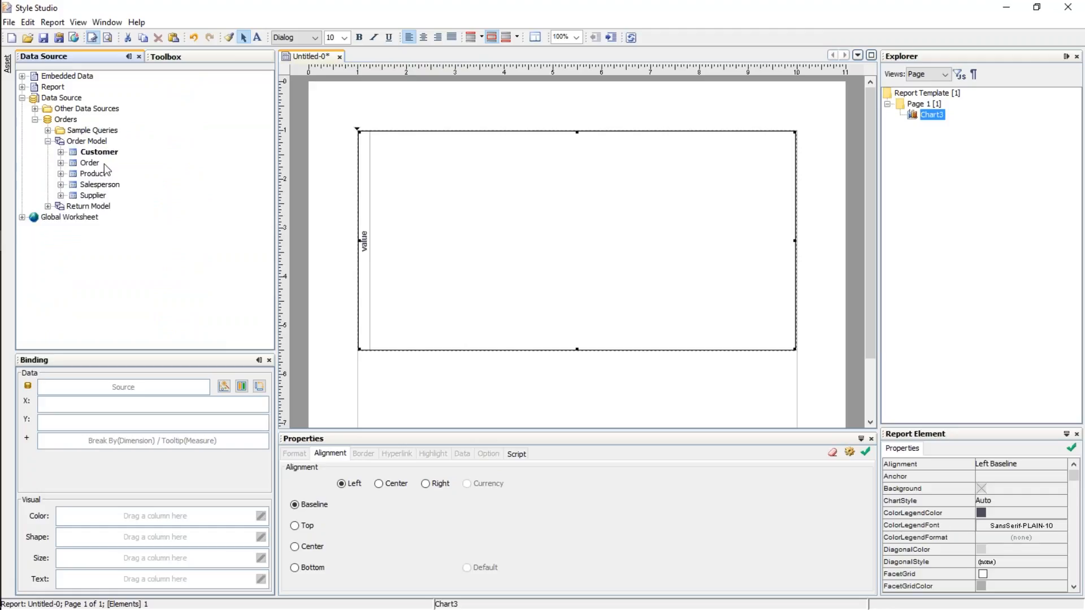
pyautogui.click(61, 163)
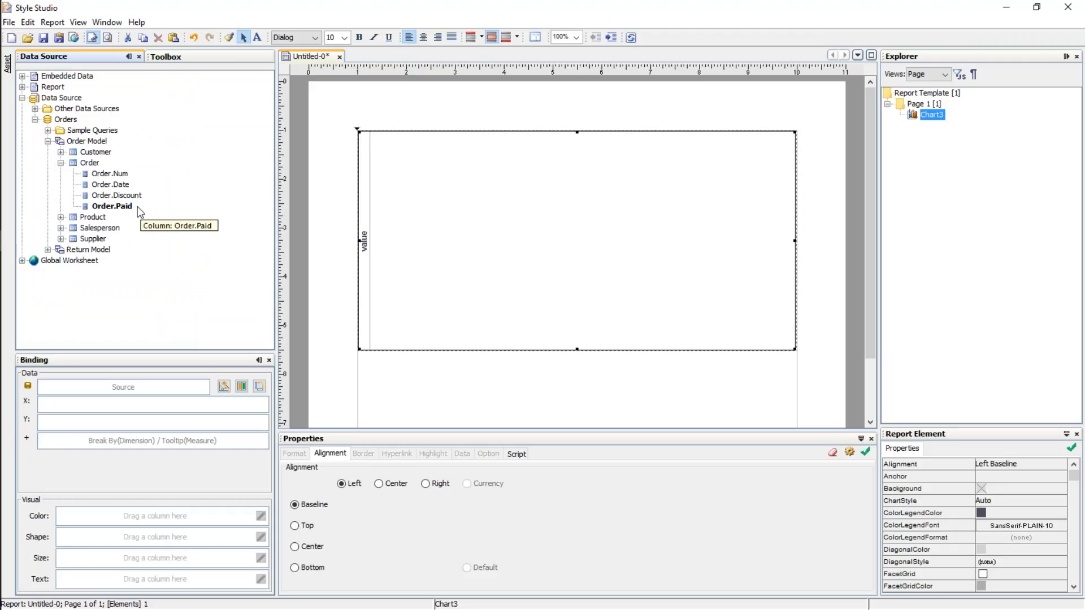
pyautogui.click(60, 217)
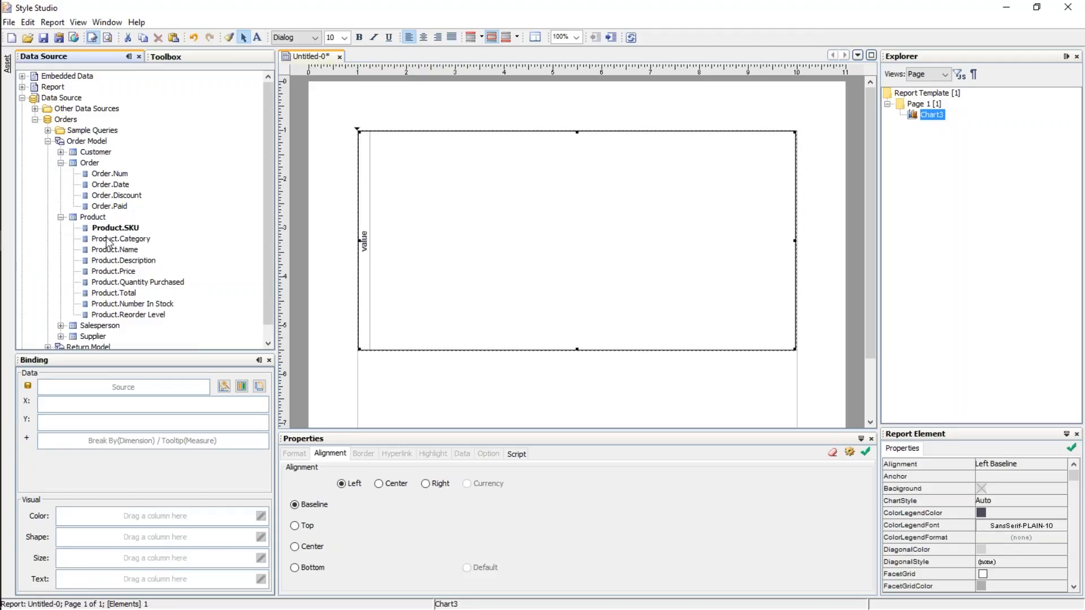
pyautogui.moveTo(115, 292); pyautogui.dragTo(116, 423)
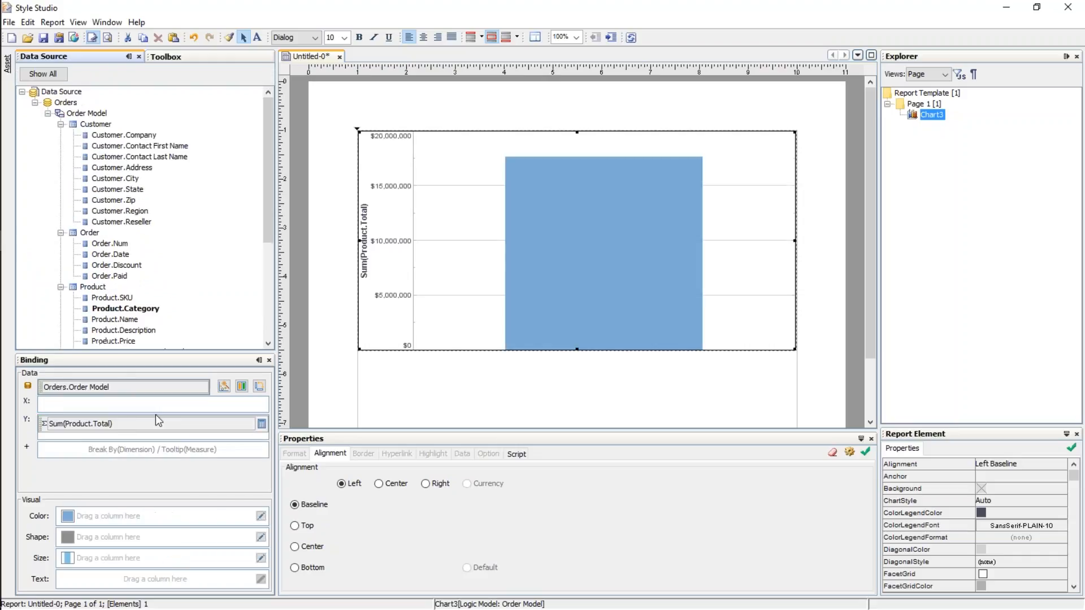
# Change the chart style to Pie and color the slices by Product.Category.
pyautogui.click(225, 387)
pyautogui.click(287, 462)
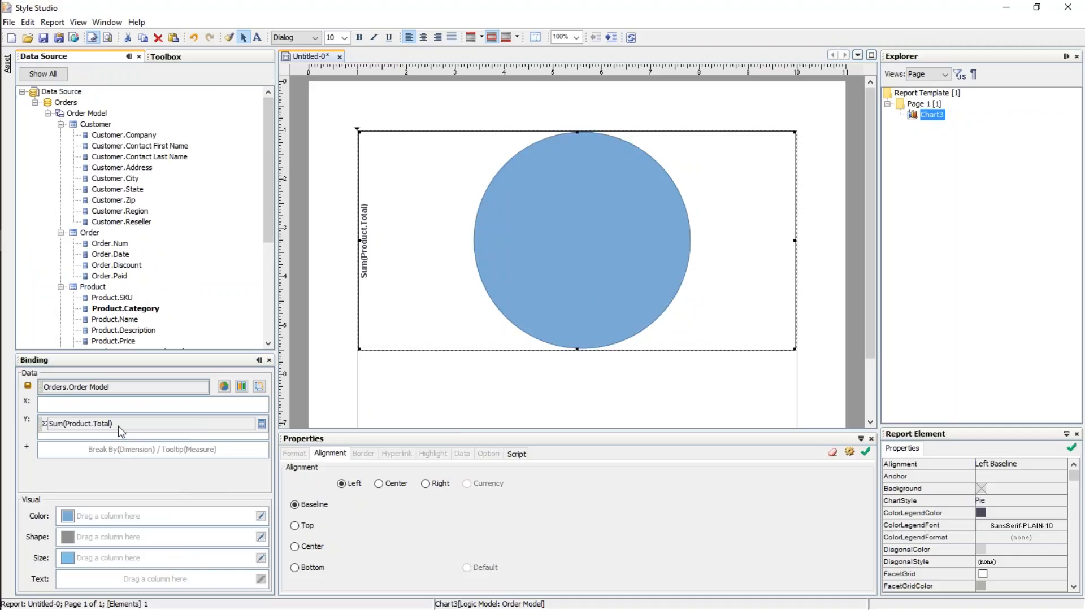
pyautogui.moveTo(269, 153); pyautogui.dragTo(268, 210)
pyautogui.click(116, 199)
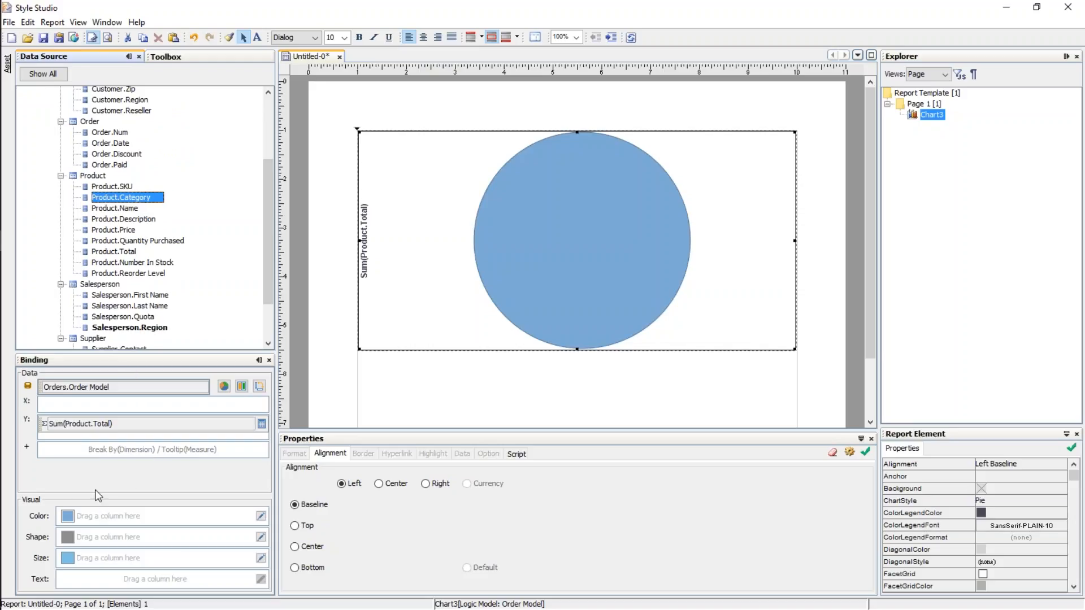
pyautogui.moveTo(122, 198); pyautogui.dragTo(160, 516)
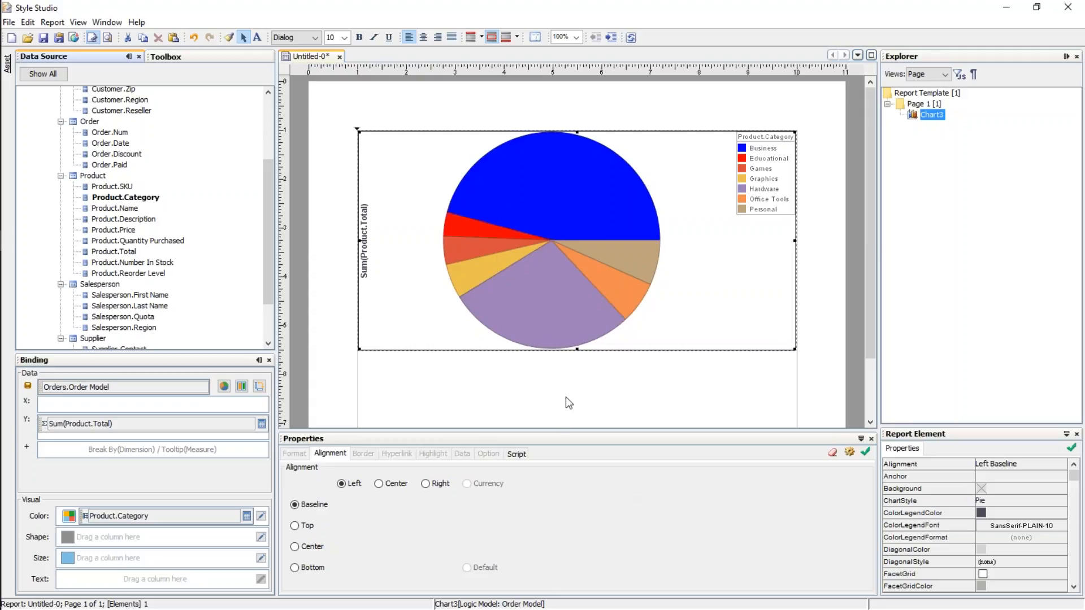
# Try labeling the pie slices by binding Product.Total to the Text encoding, and remove that binding.
pyautogui.rightClick(535, 286)
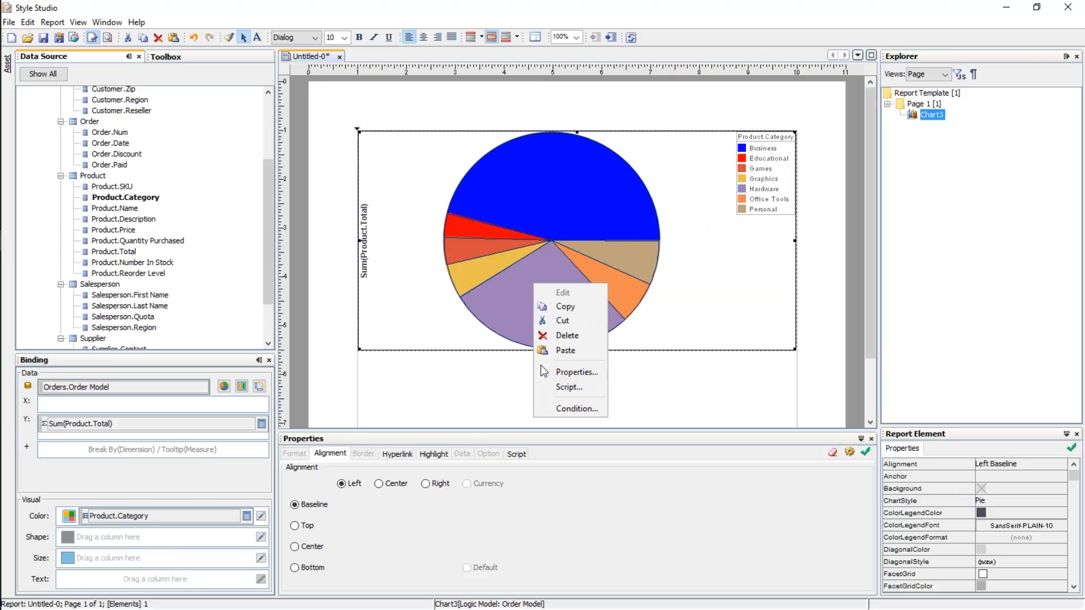
pyautogui.click(518, 296)
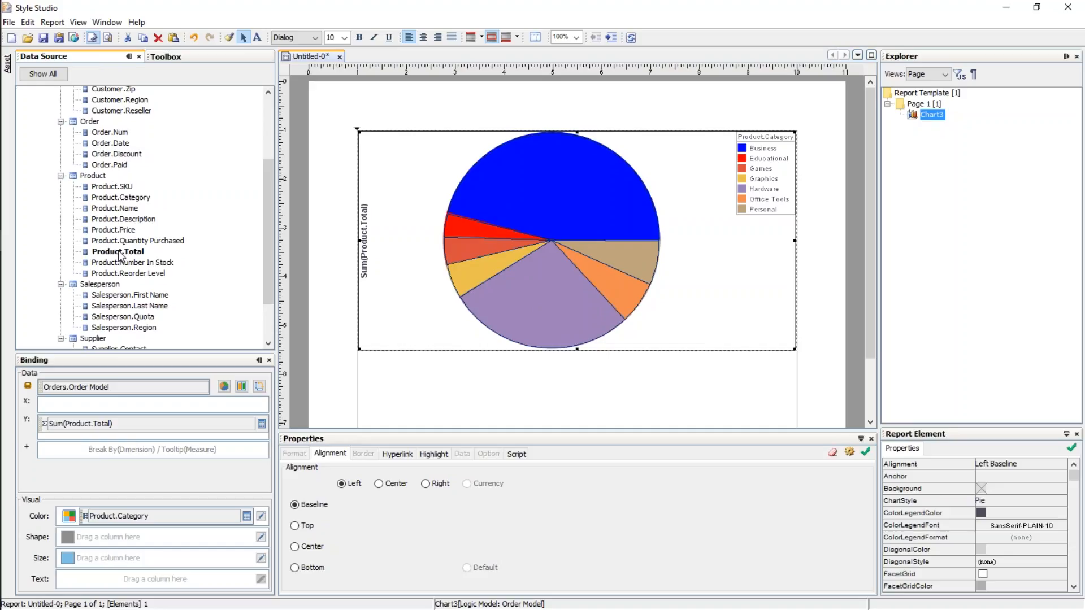
pyautogui.moveTo(113, 252); pyautogui.dragTo(115, 581)
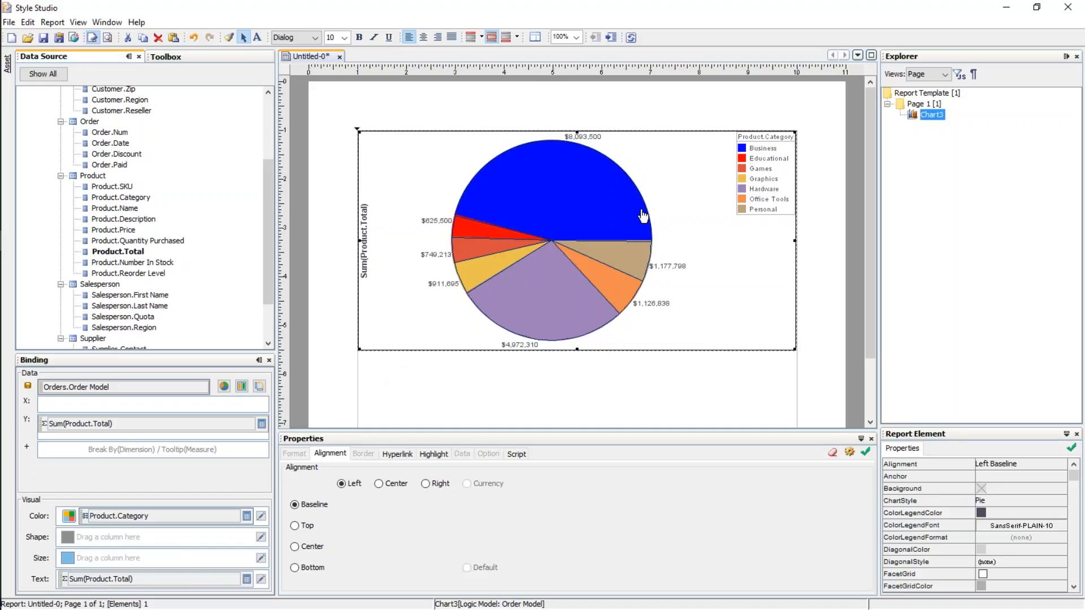
pyautogui.moveTo(120, 581); pyautogui.dragTo(162, 289)
# Turn on Show Values for the pie in the chart properties, apply it, and turn the option off again.
pyautogui.rightClick(582, 205)
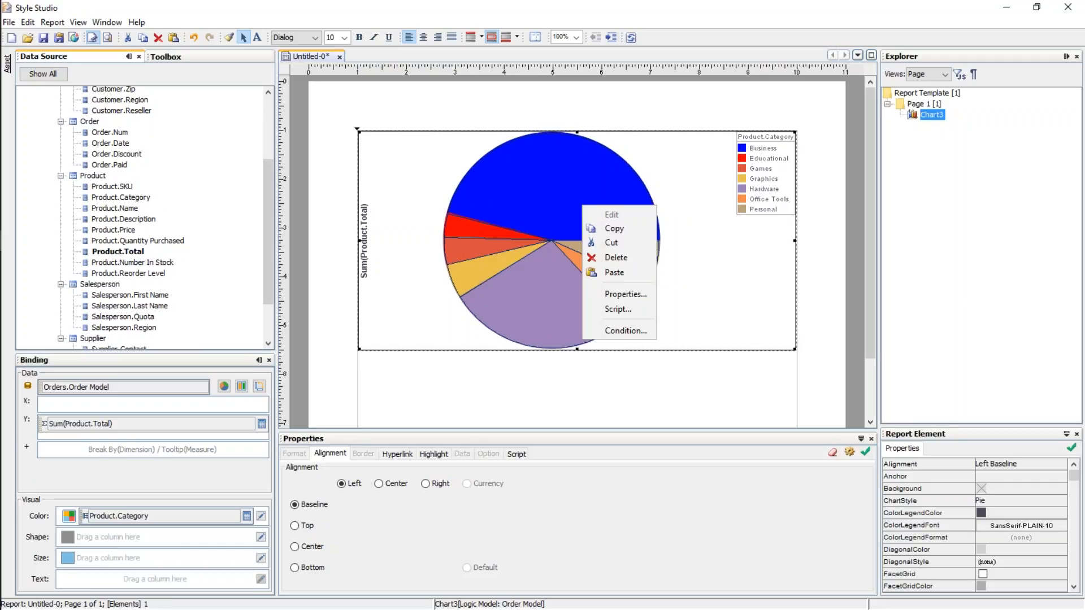
pyautogui.click(634, 295)
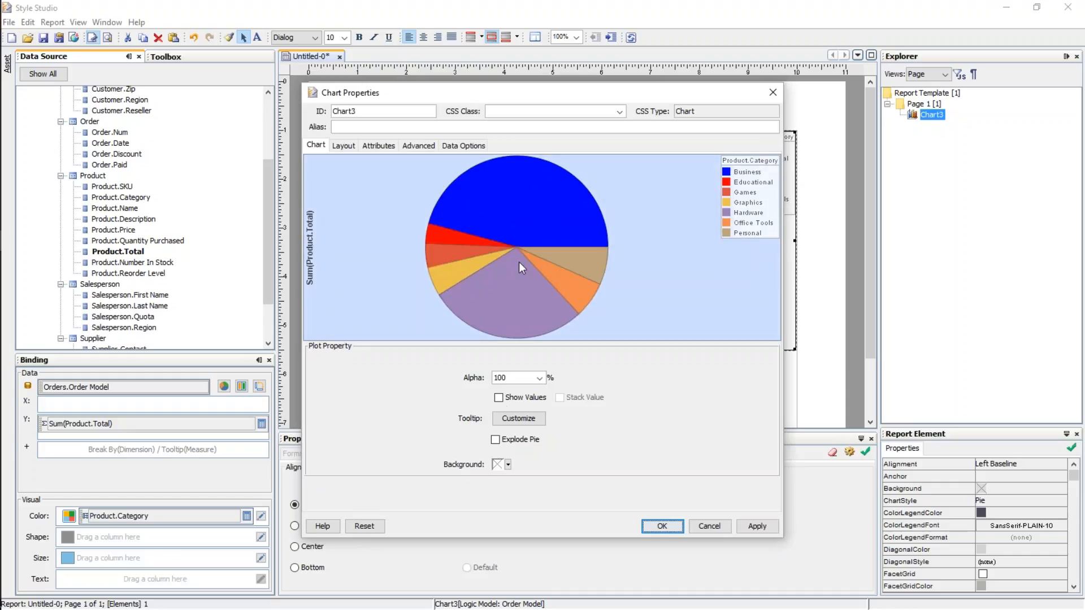
pyautogui.click(498, 398)
pyautogui.click(760, 526)
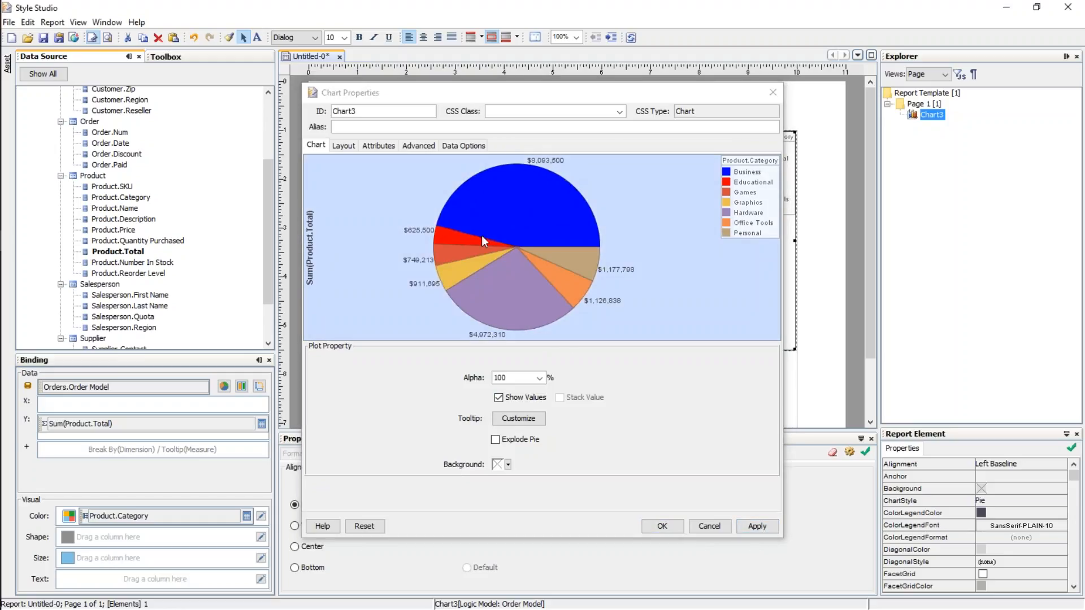
pyautogui.click(498, 397)
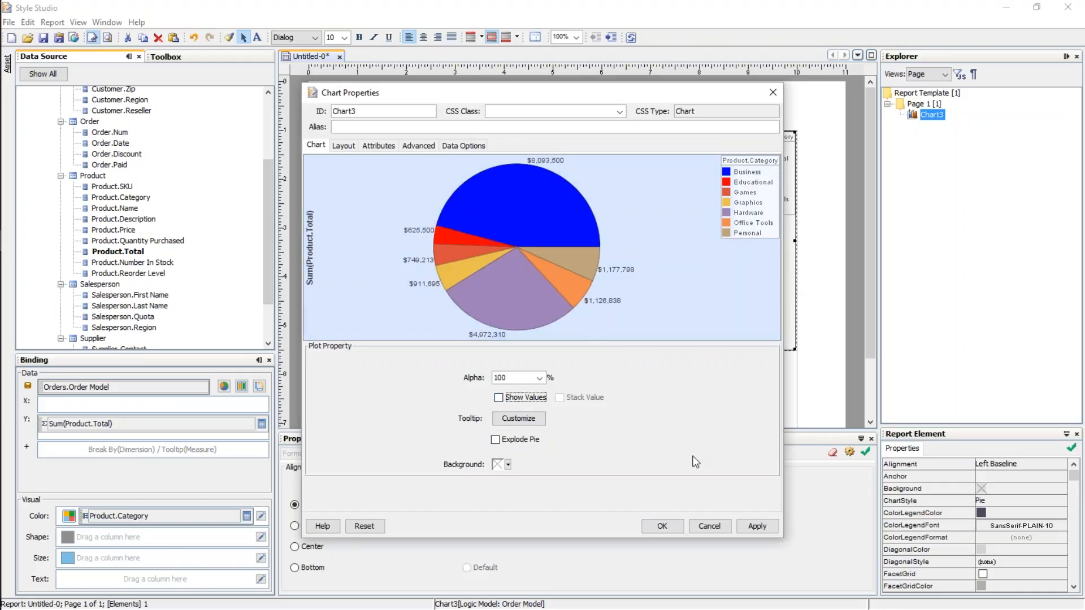
pyautogui.click(674, 527)
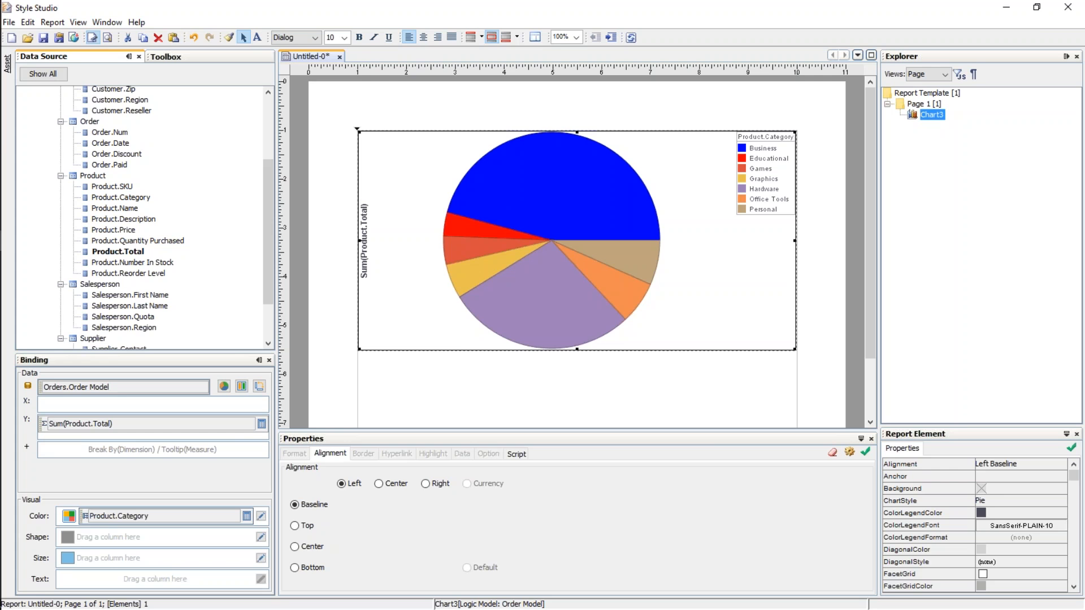
# Review the pie chart example on the Adding Charts to a Report slide in Adobe Reader, and return to Style Studio.
pyautogui.moveTo(2, 150)
pyautogui.click(24, 220)
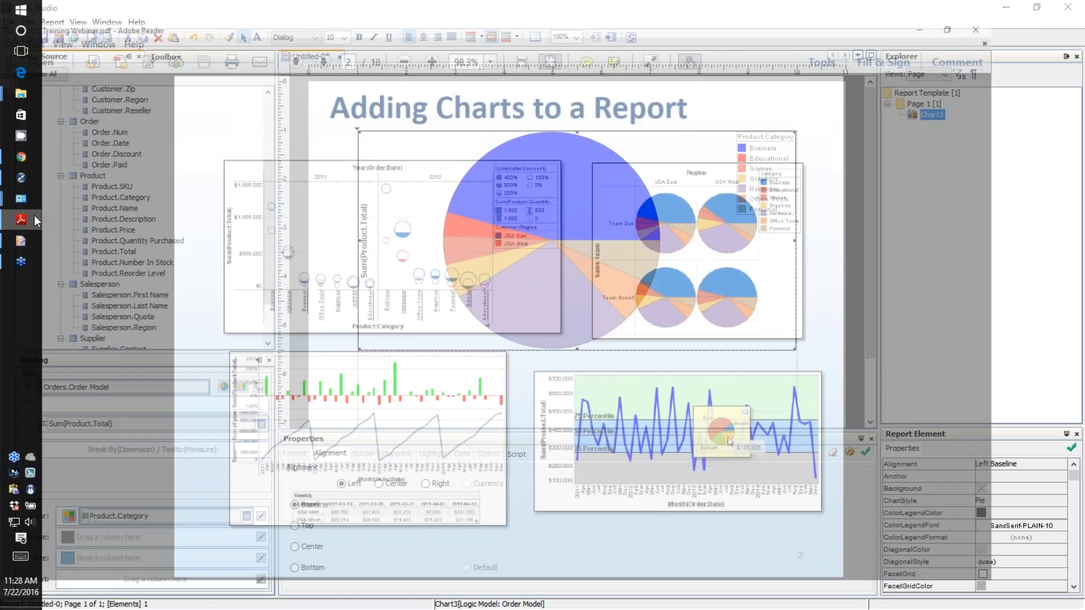
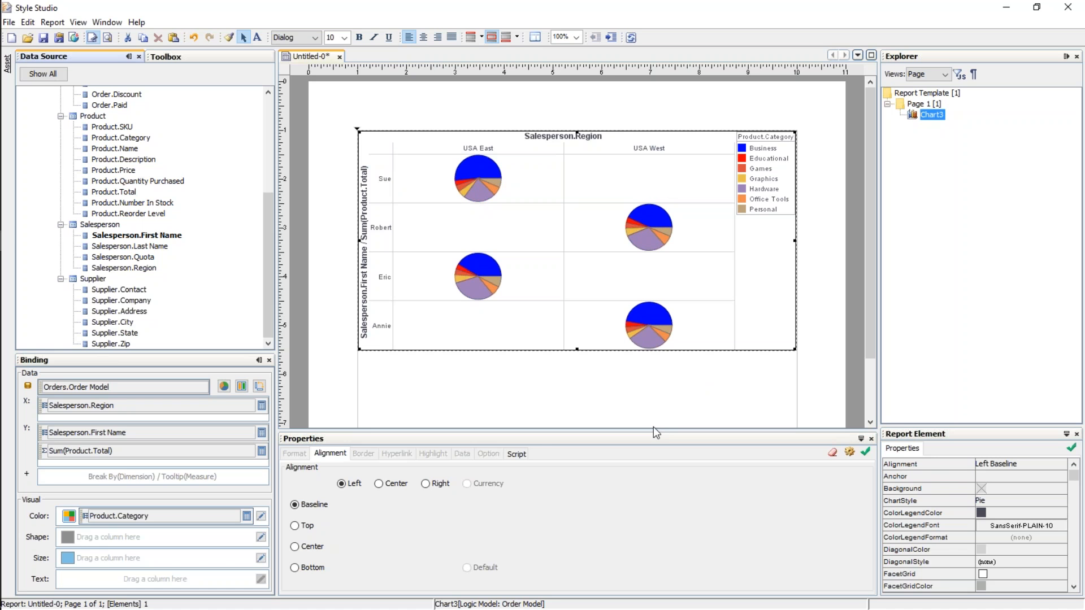
pyautogui.moveTo(4, 179)
pyautogui.click(23, 152)
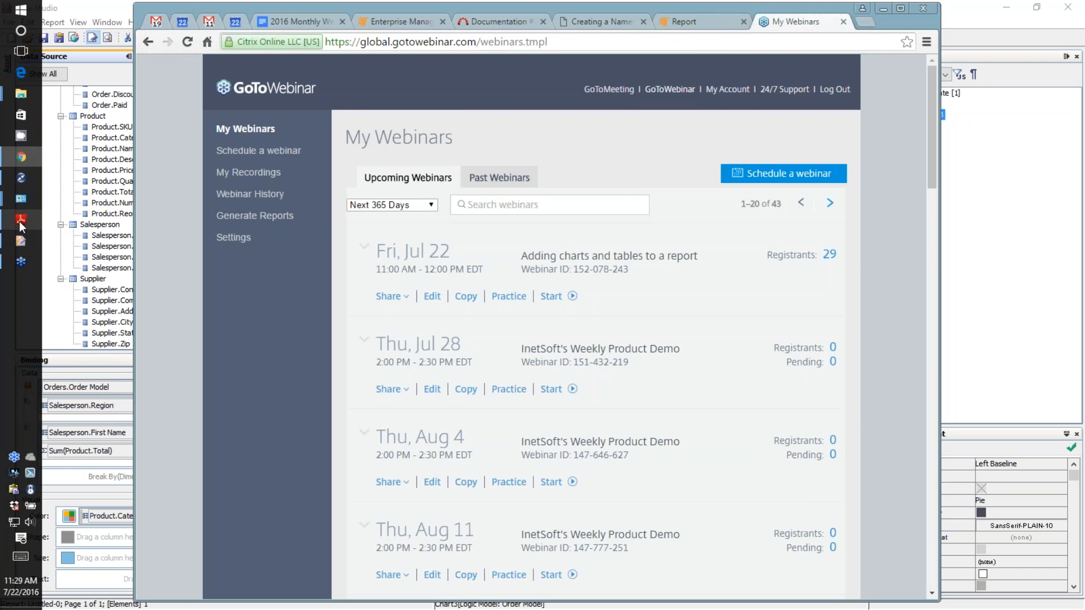
pyautogui.click(21, 217)
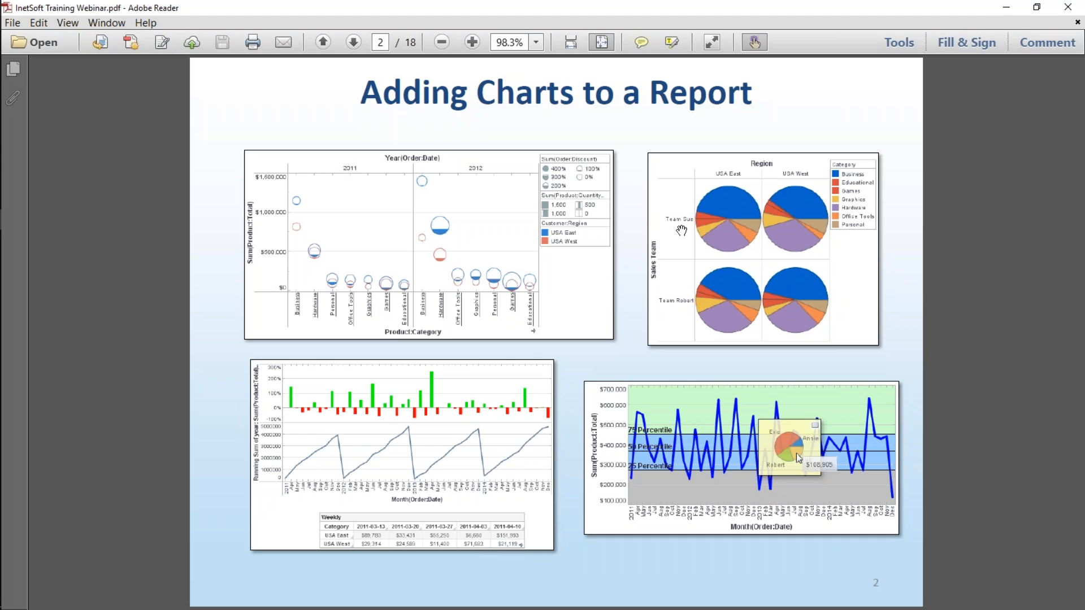
pyautogui.click(1014, 12)
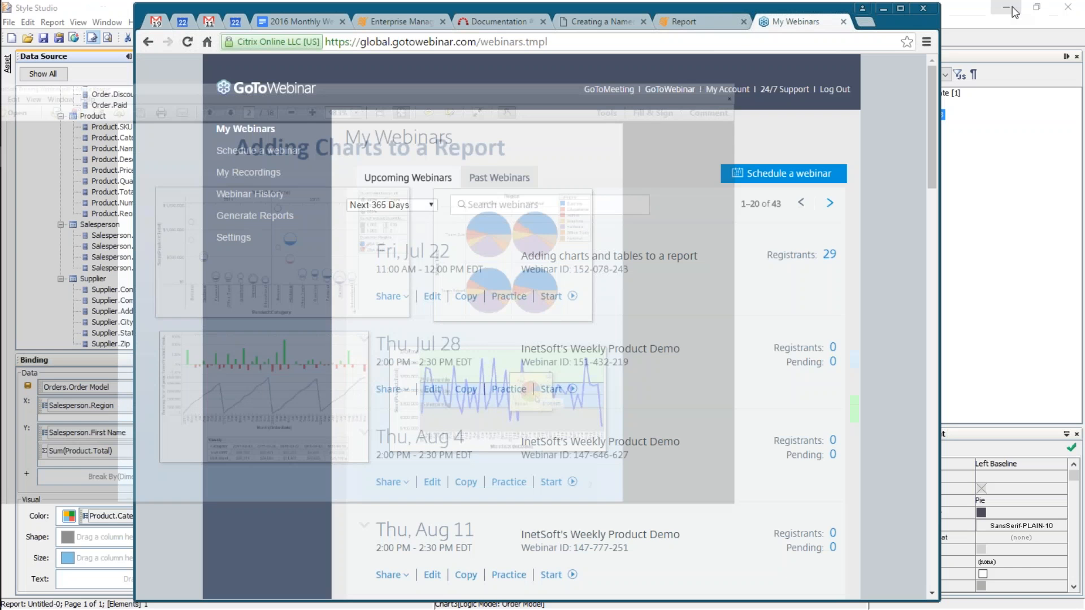
pyautogui.click(124, 16)
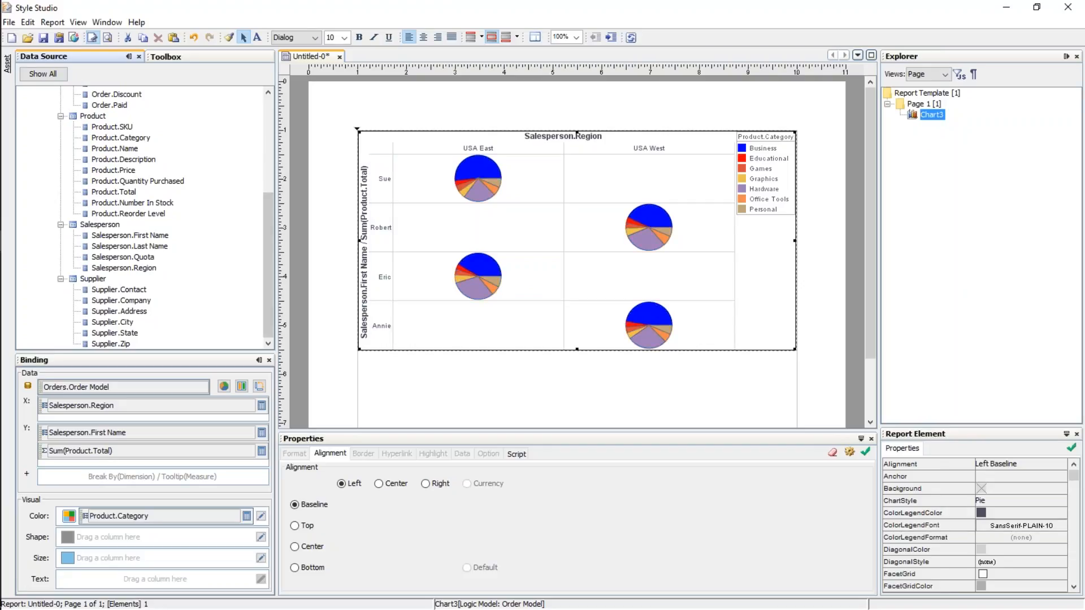
# Create a calculated field named Team for the Order Model of the Orders data source.
pyautogui.scroll(5, 270, 165)
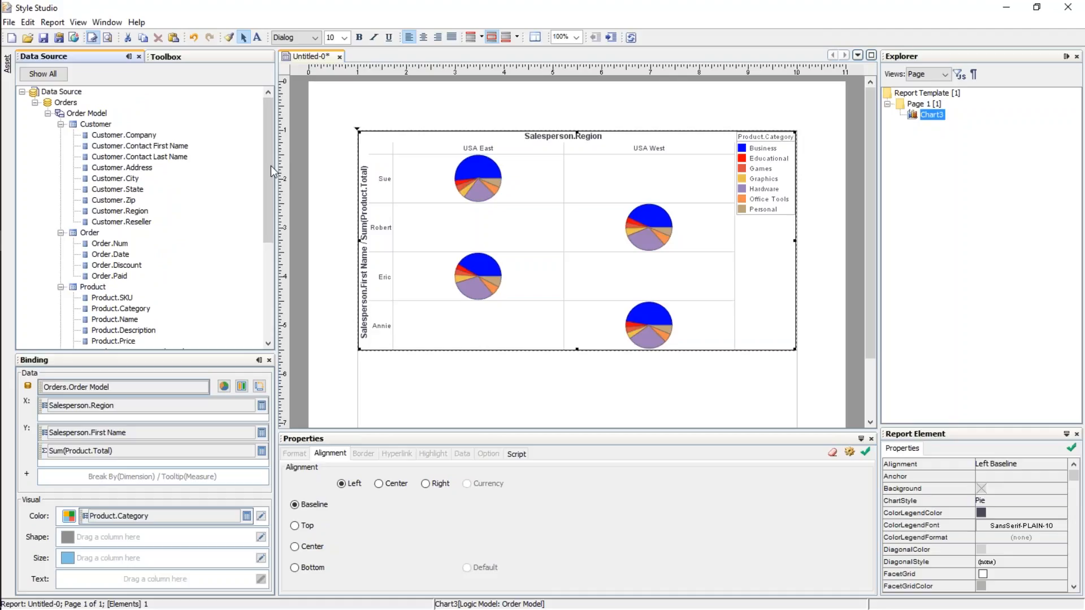
pyautogui.rightClick(91, 113)
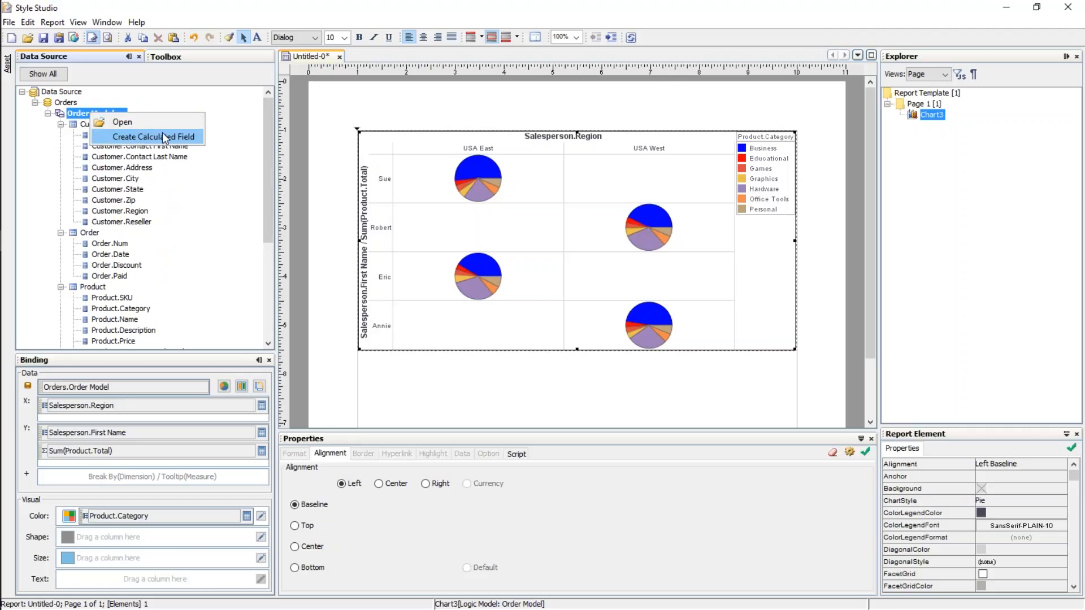
pyautogui.click(136, 99)
pyautogui.rightClick(109, 116)
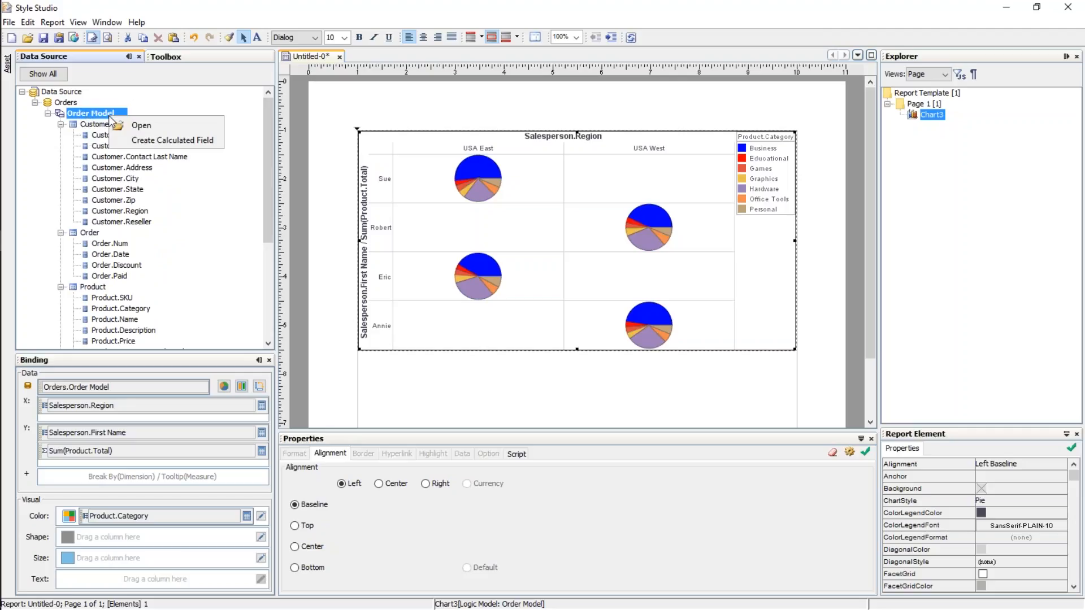
pyautogui.click(179, 141)
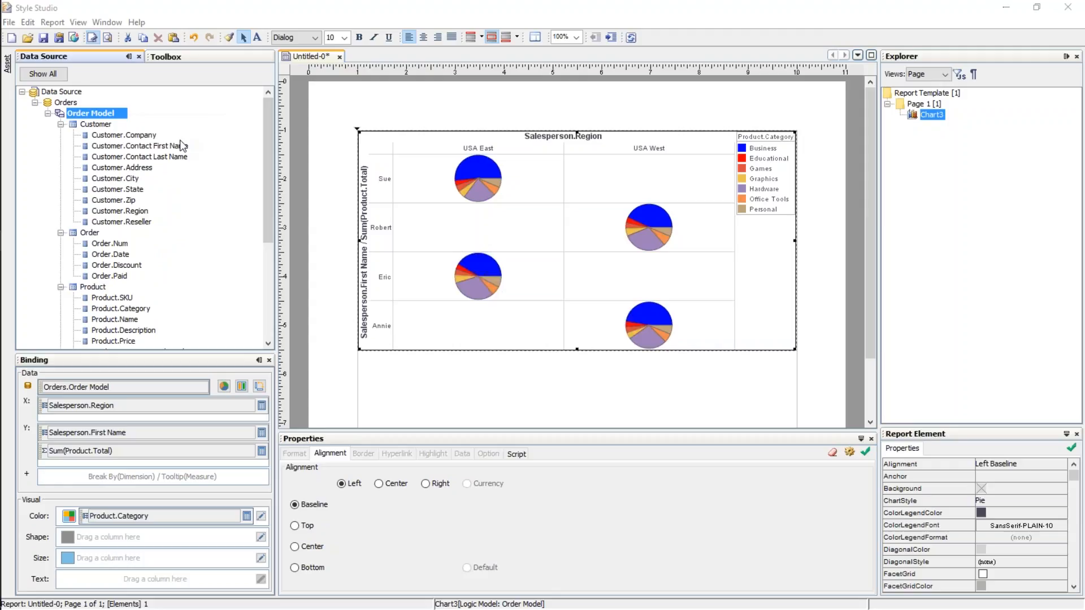
pyautogui.write('Team')
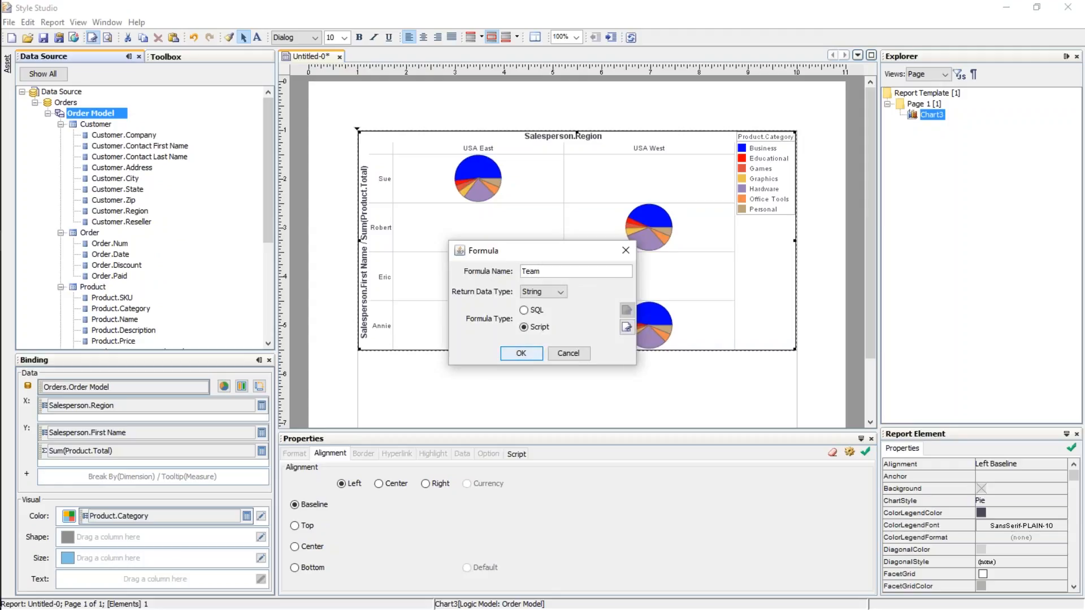
# Start the Team field's script with an if condition matching Salesperson.First Name against either of the first team's two salespeople.
pyautogui.click(627, 327)
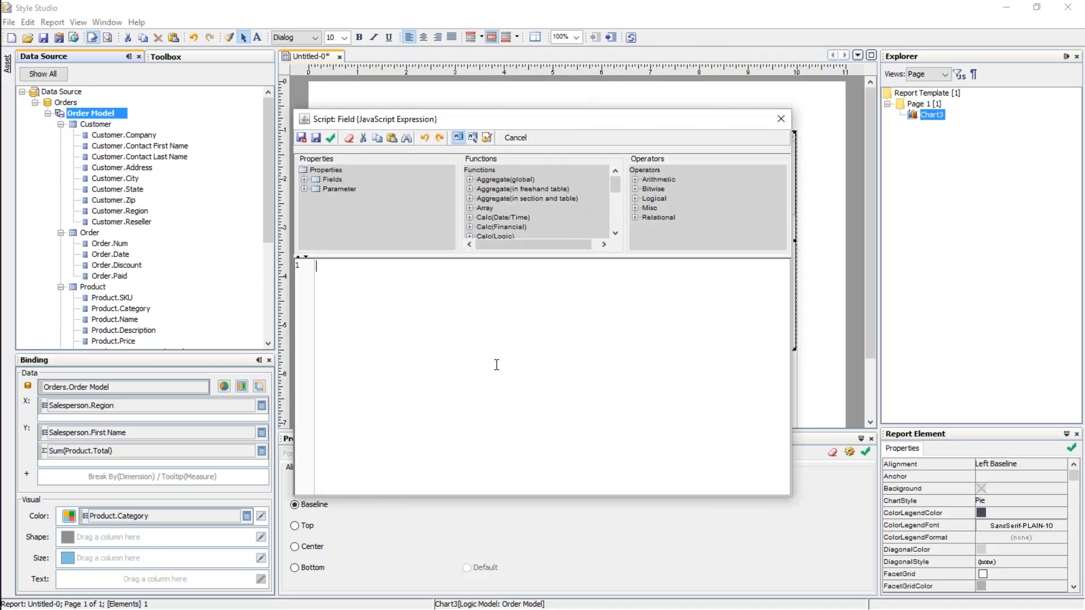
pyautogui.write('if(')
pyautogui.click(305, 181)
pyautogui.scroll(-3, 452, 204)
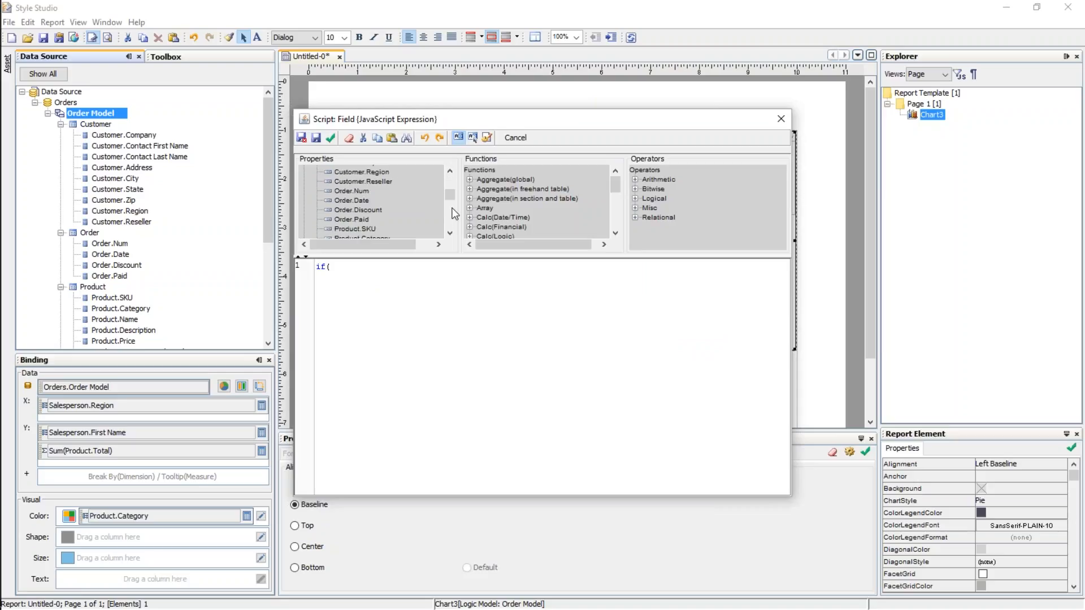
pyautogui.scroll(-5, 452, 218)
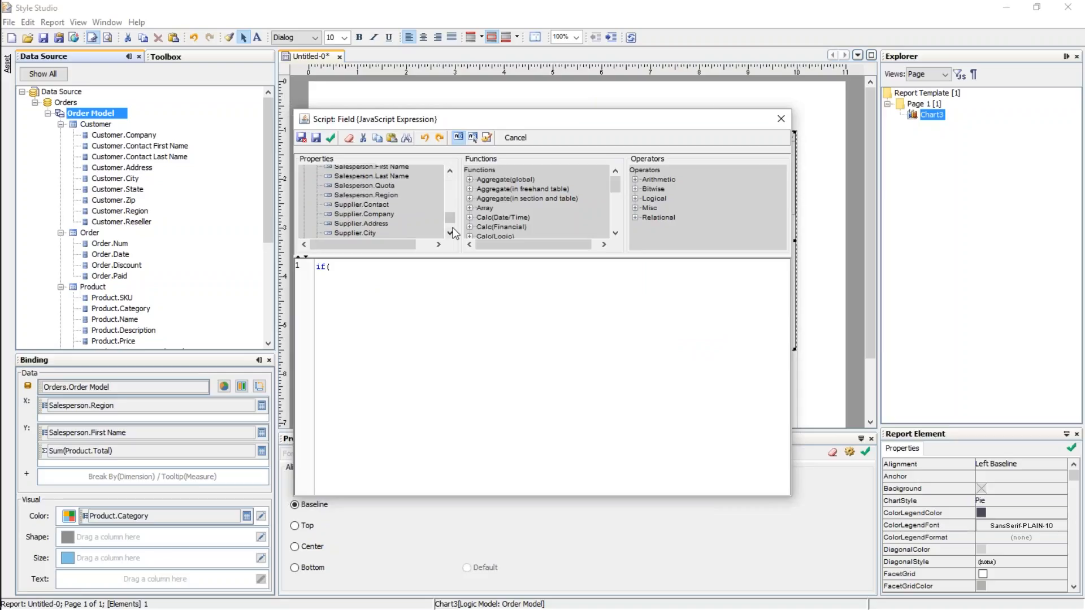
pyautogui.doubleClick(400, 167)
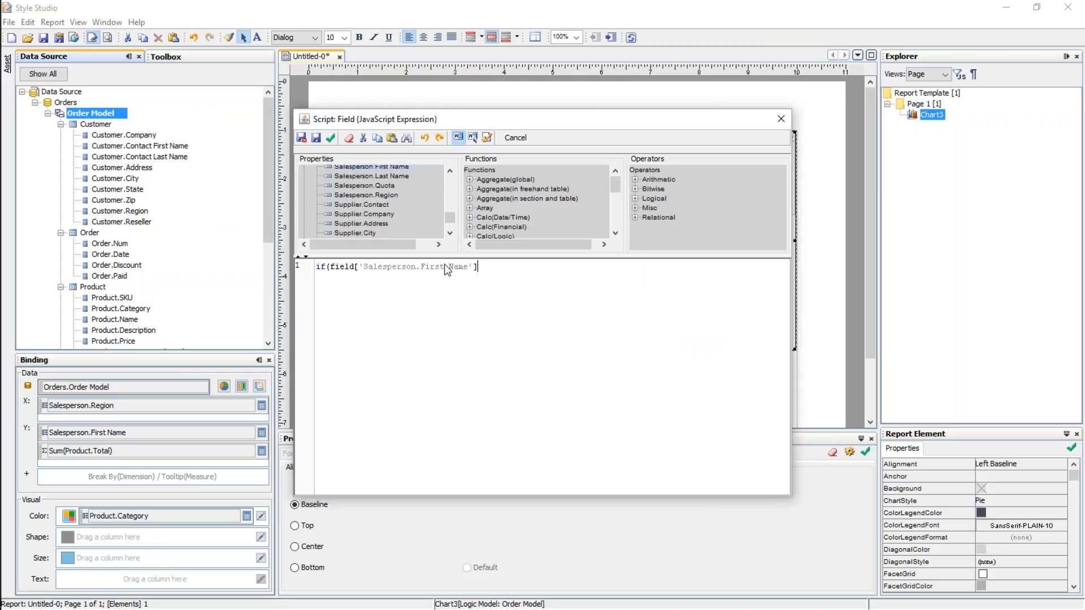
pyautogui.write("=='Annie' ||")
pyautogui.doubleClick(400, 168)
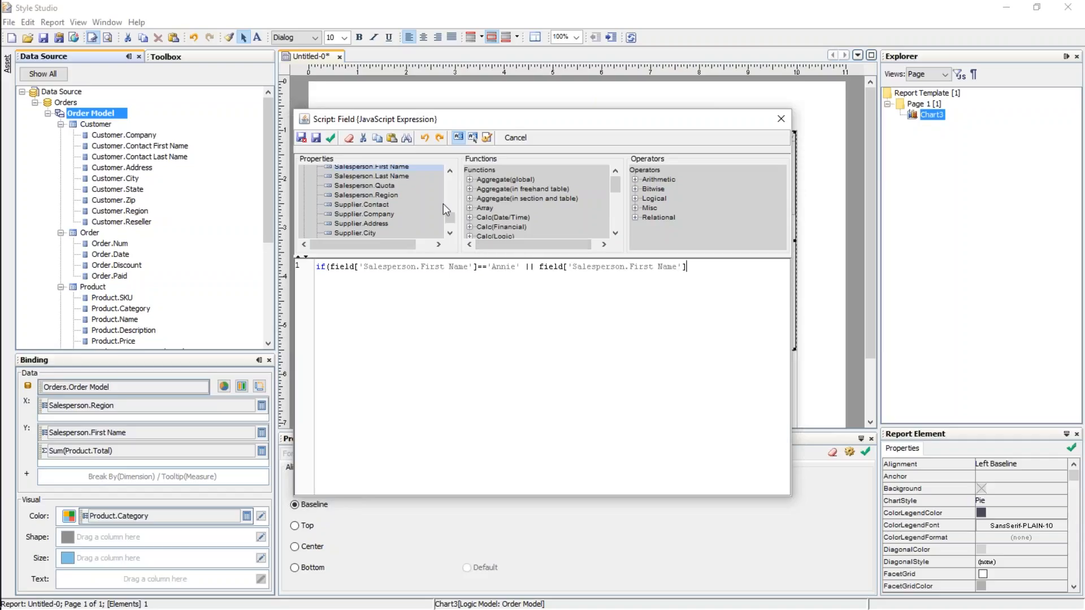
pyautogui.write("=='Sue') {")
# Make the script return the first team's label in the if branch and the second team's label in an else branch.
pyautogui.press('Return')
pyautogui.write("'Team Sue'")
pyautogui.press('Return')
pyautogui.write('}')
pyautogui.press('BackSpace')
pyautogui.press('BackSpace')
pyautogui.press('BackSpace')
pyautogui.write('lse')
pyautogui.press('BackSpace')
pyautogui.press('BackSpace')
pyautogui.press('BackSpace')
pyautogui.write("lse {     'Team")
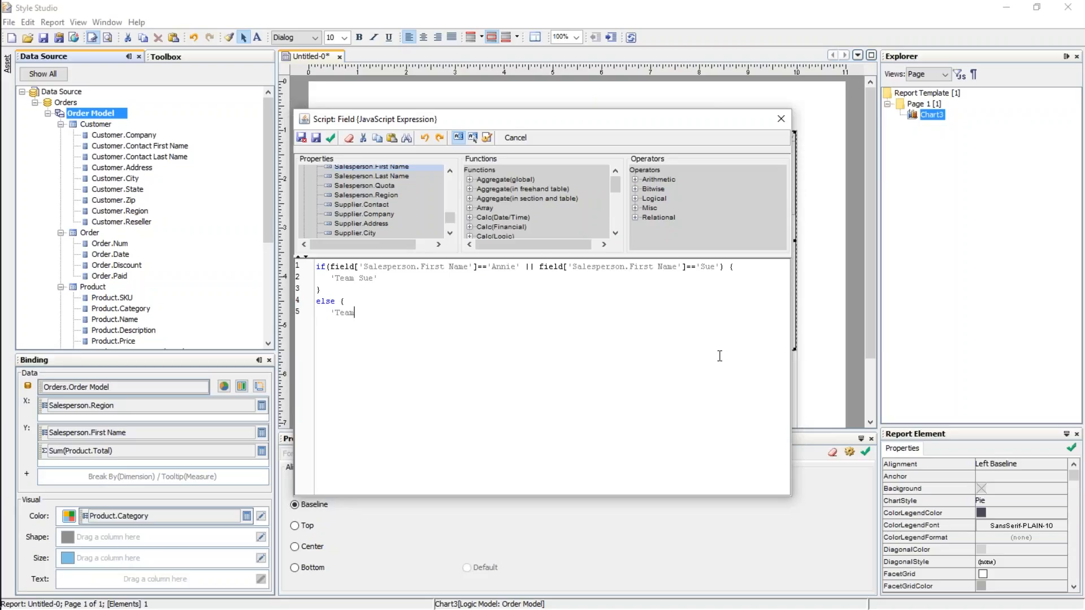
pyautogui.write(' Robert')
# Review both returned team labels, save the script, and confirm the Team formula.
pyautogui.moveTo(341, 279); pyautogui.dragTo(390, 281)
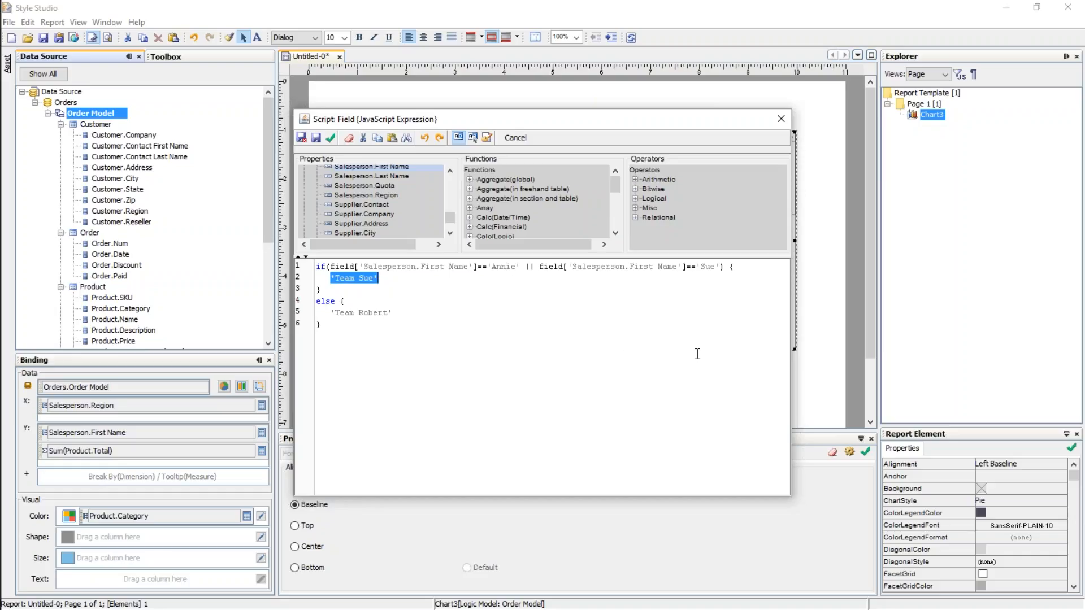
pyautogui.moveTo(331, 313); pyautogui.dragTo(409, 317)
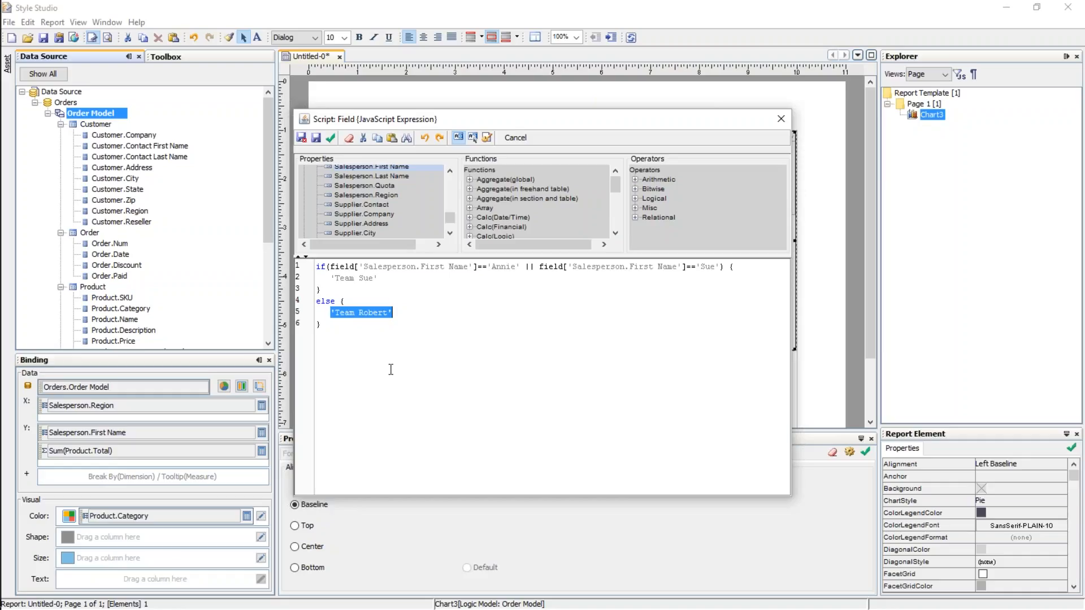
pyautogui.click(553, 404)
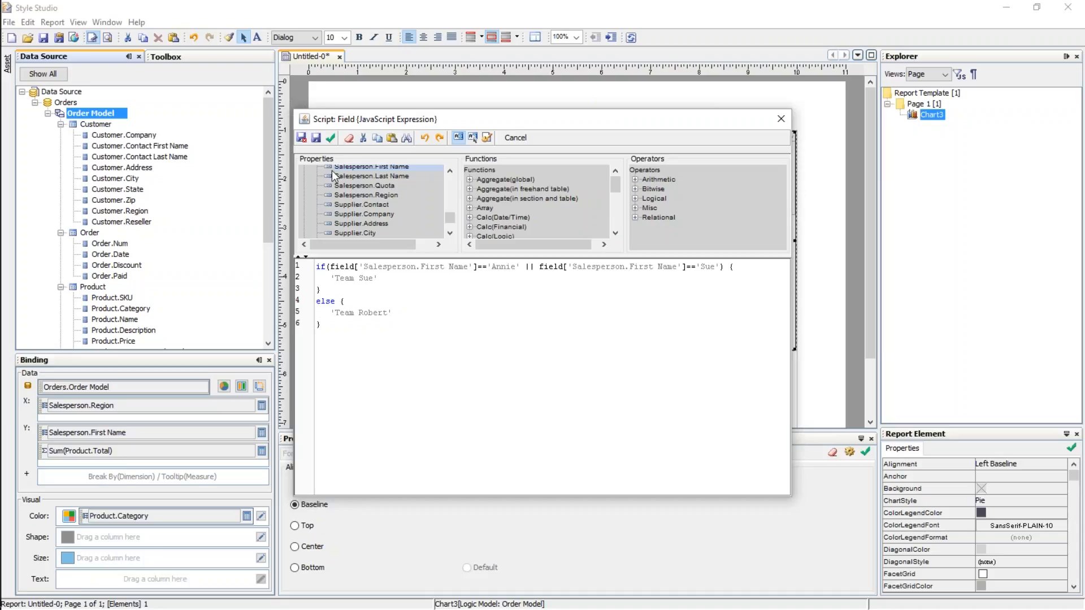
pyautogui.click(302, 138)
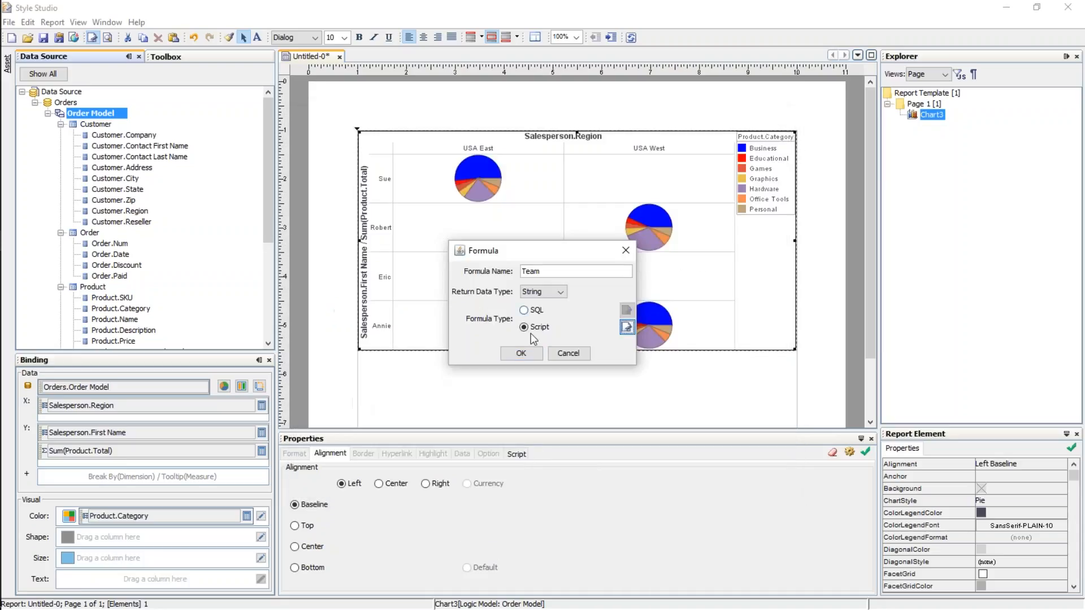
pyautogui.click(536, 356)
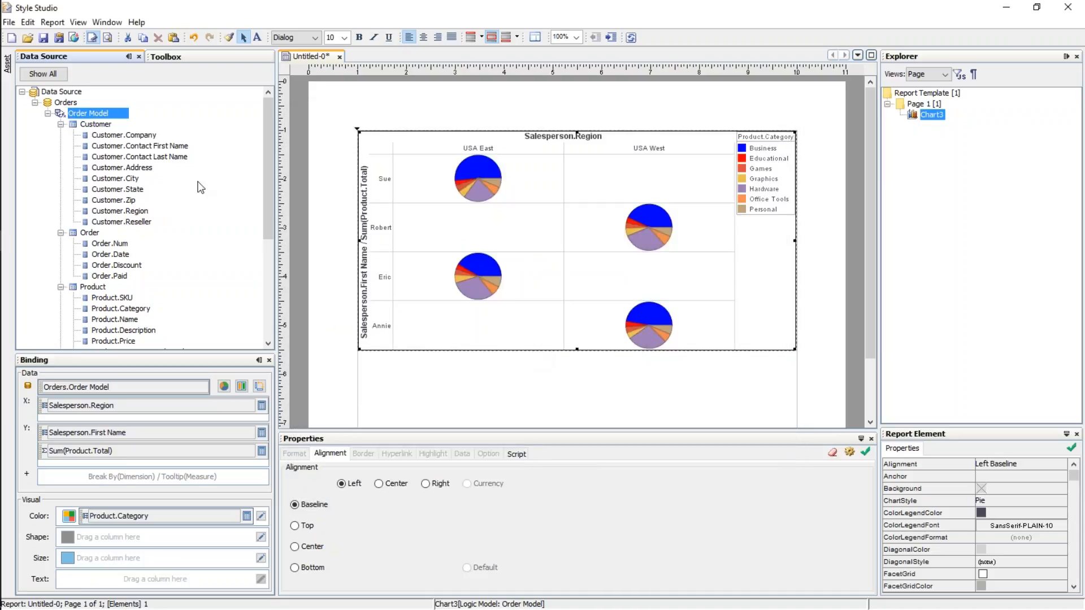
# Replace Salesperson.First Name with the Team calculated field on the pie chart's Y axis.
pyautogui.scroll(-4, 185, 181)
pyautogui.scroll(-3, 188, 186)
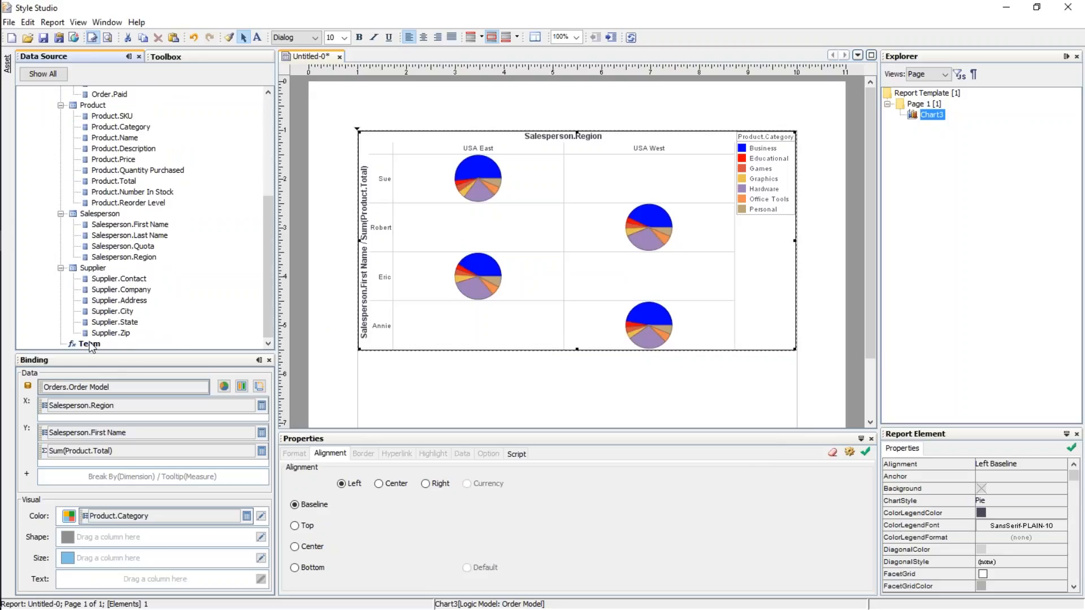
pyautogui.click(88, 344)
pyautogui.moveTo(90, 344); pyautogui.dragTo(104, 438)
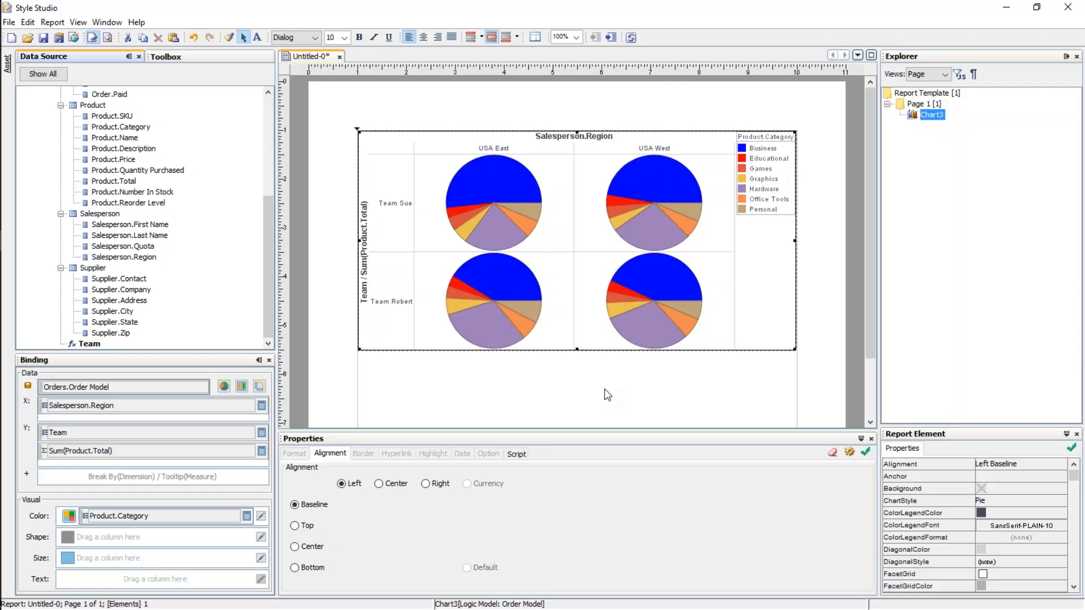
# Switch to Adobe Reader to look at the slide's next example chart.
pyautogui.moveTo(3, 330)
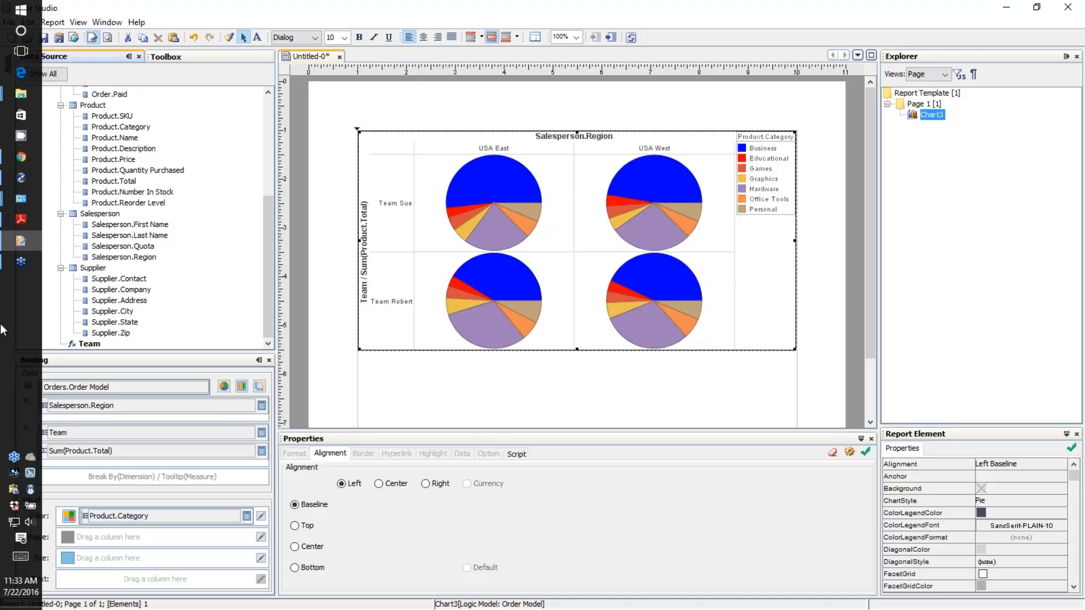
pyautogui.click(21, 219)
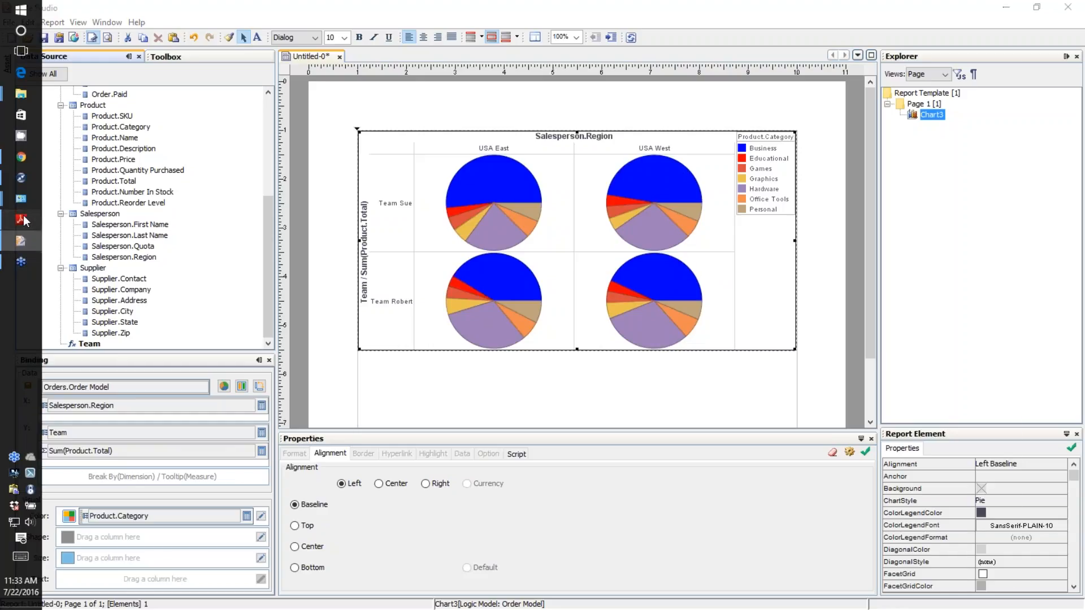
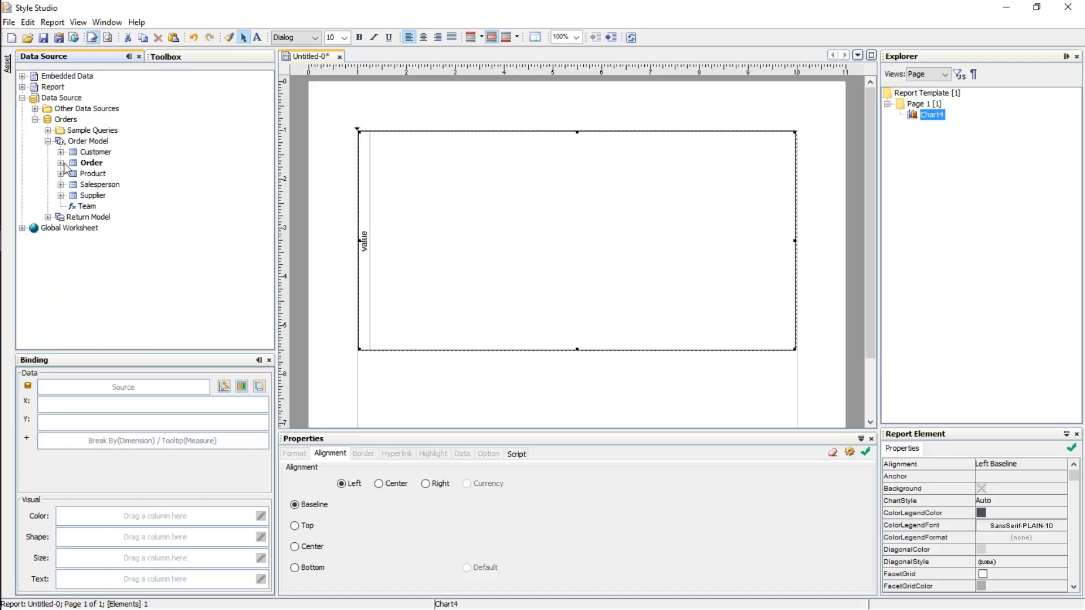
# Bind Order.Date to the new chart's X axis and group the dates at the Month level.
pyautogui.click(113, 184)
pyautogui.moveTo(113, 184); pyautogui.dragTo(107, 407)
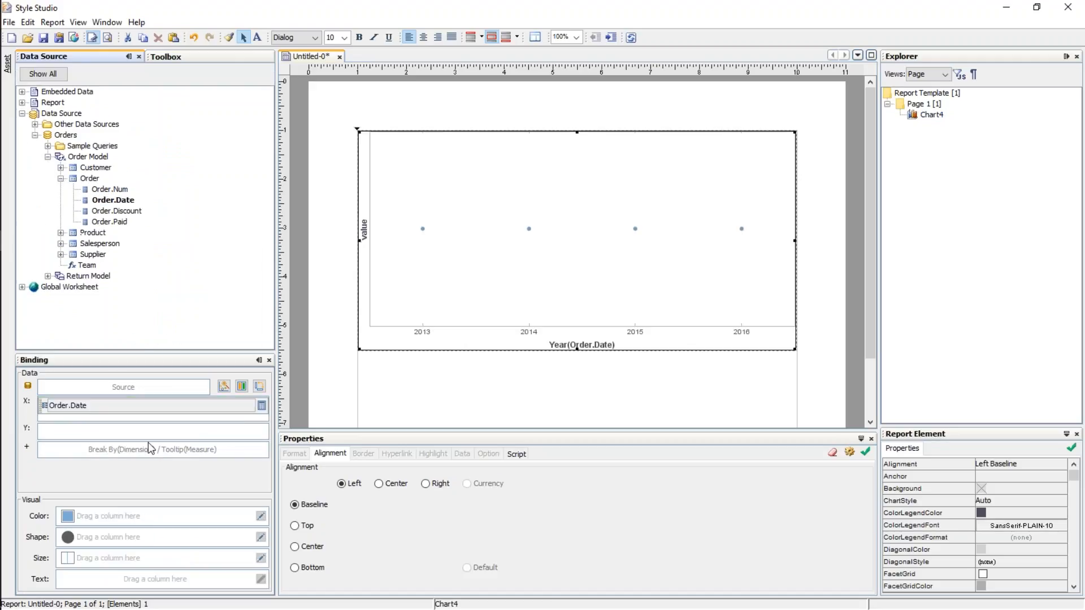
pyautogui.click(261, 405)
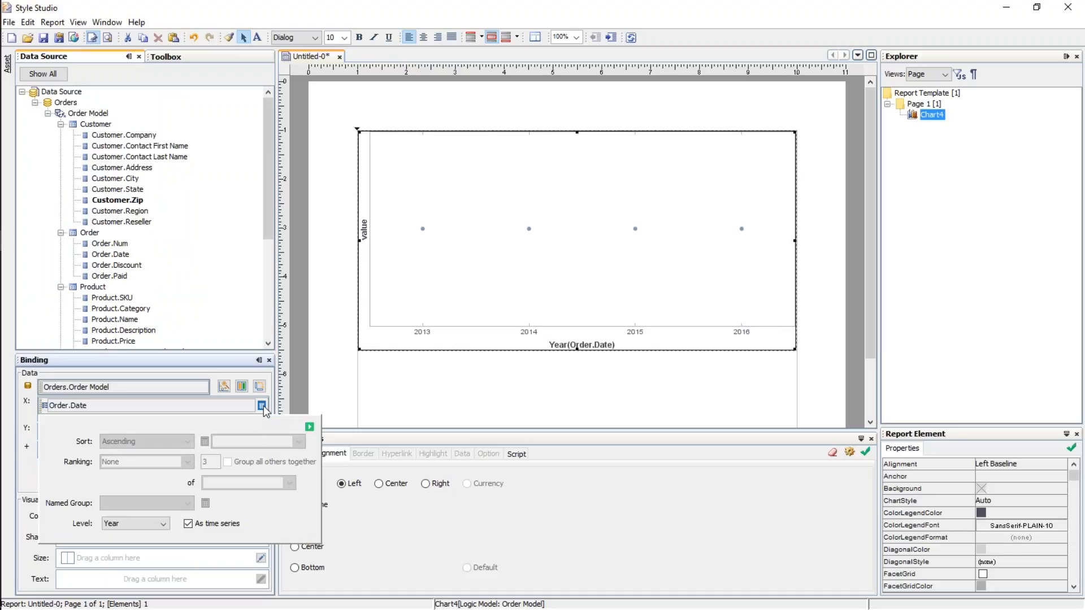
pyautogui.click(154, 524)
pyautogui.click(113, 458)
pyautogui.click(310, 427)
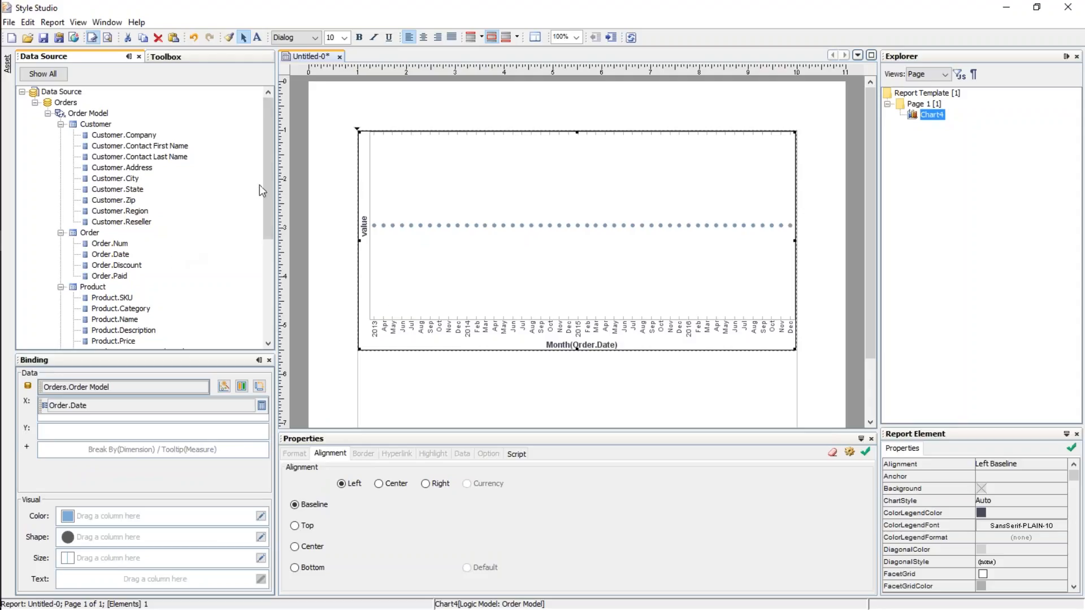
# Bind Product.Total to the chart's Y axis twice.
pyautogui.moveTo(270, 186); pyautogui.dragTo(265, 233)
pyautogui.moveTo(137, 280); pyautogui.dragTo(96, 432)
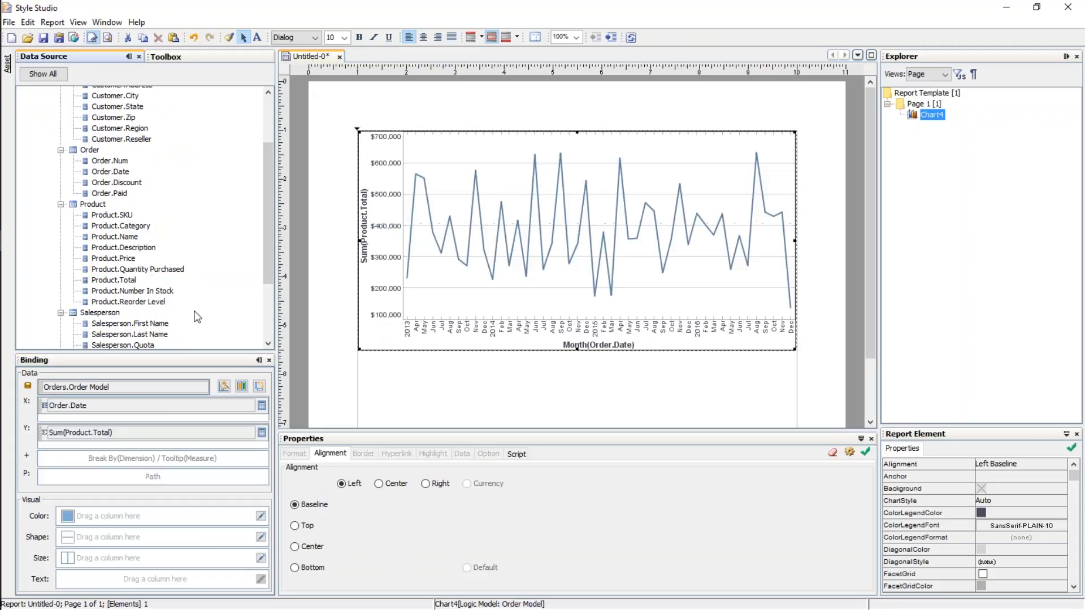
pyautogui.moveTo(138, 280); pyautogui.dragTo(127, 449)
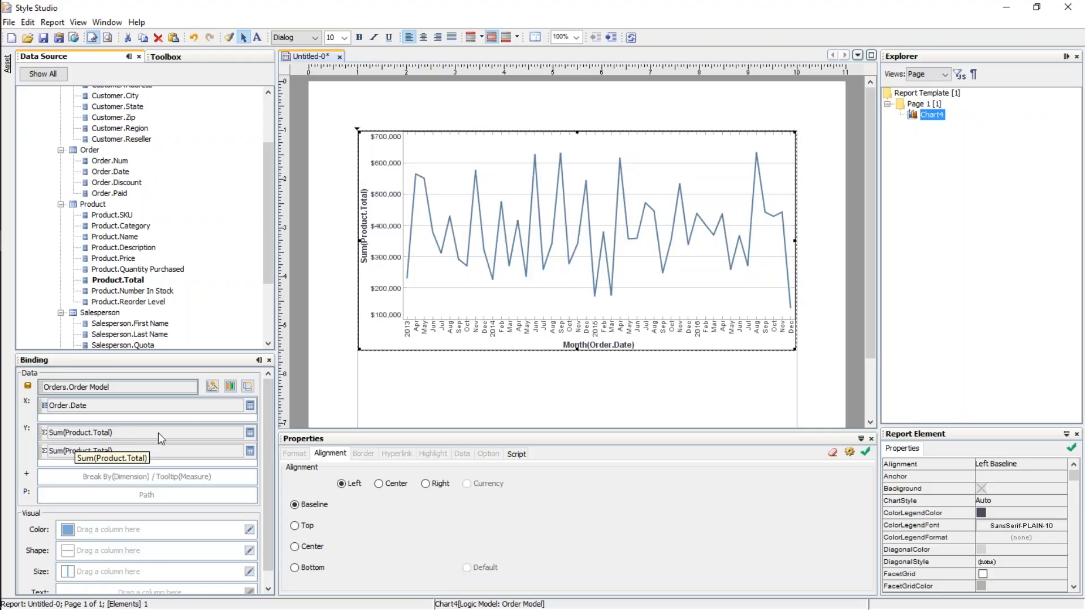
# Enable Multiple Styles for the chart and apply the setting.
pyautogui.click(213, 388)
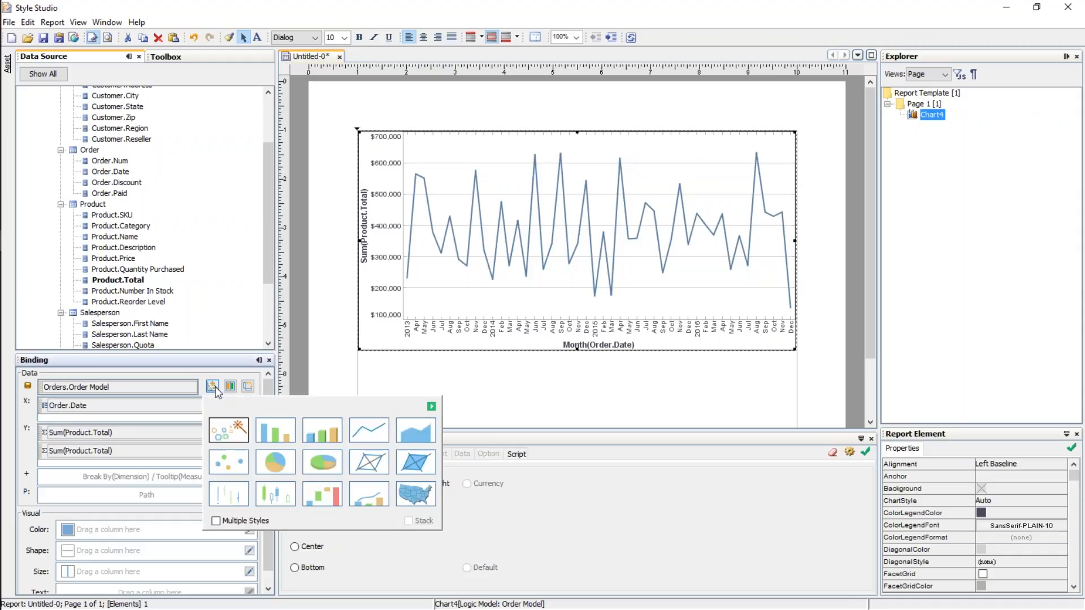
pyautogui.click(216, 522)
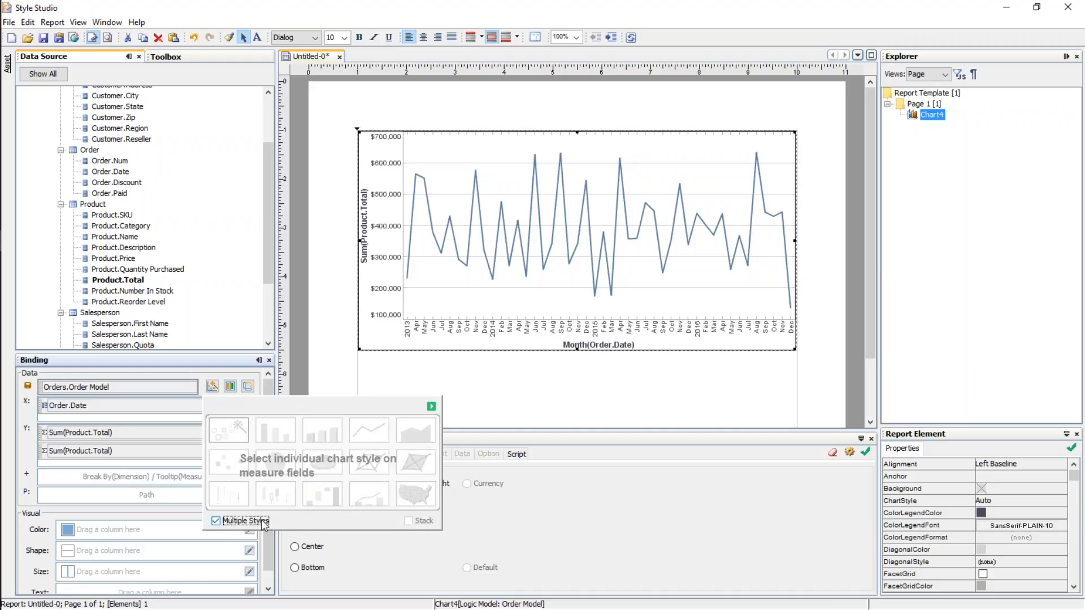
pyautogui.click(431, 406)
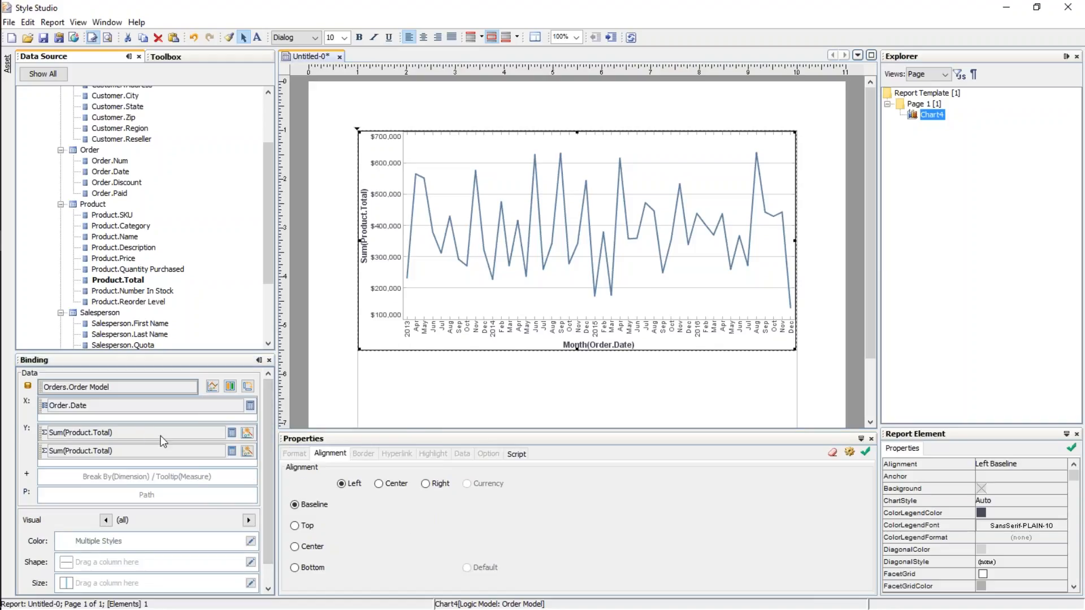
# Try the Bar and Line chart styles on the two Sum(Product.Total) measures of the Y axis.
pyautogui.click(247, 433)
pyautogui.click(117, 474)
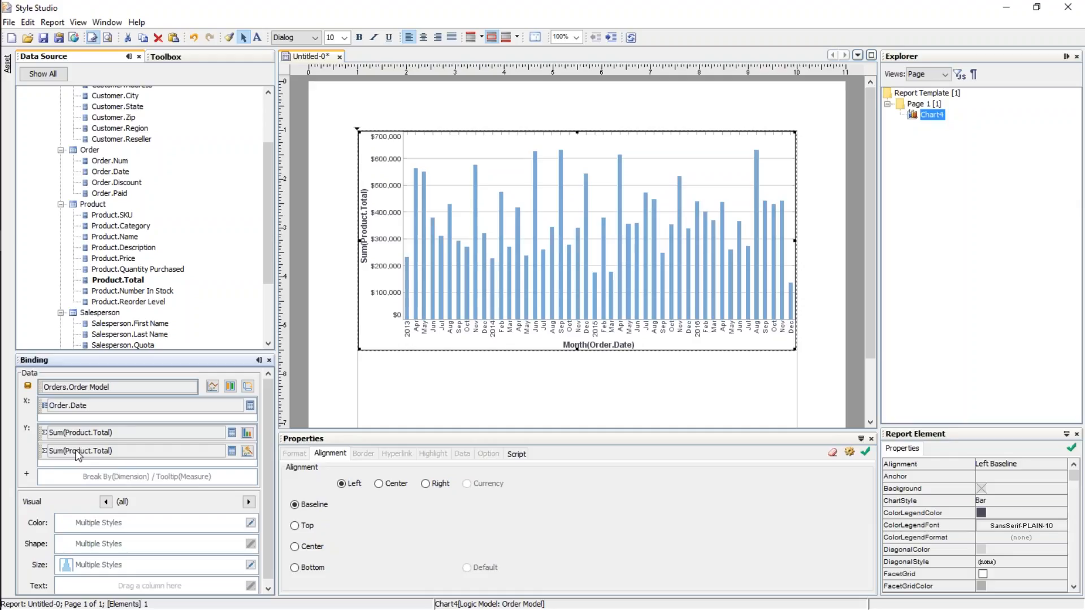
pyautogui.click(247, 451)
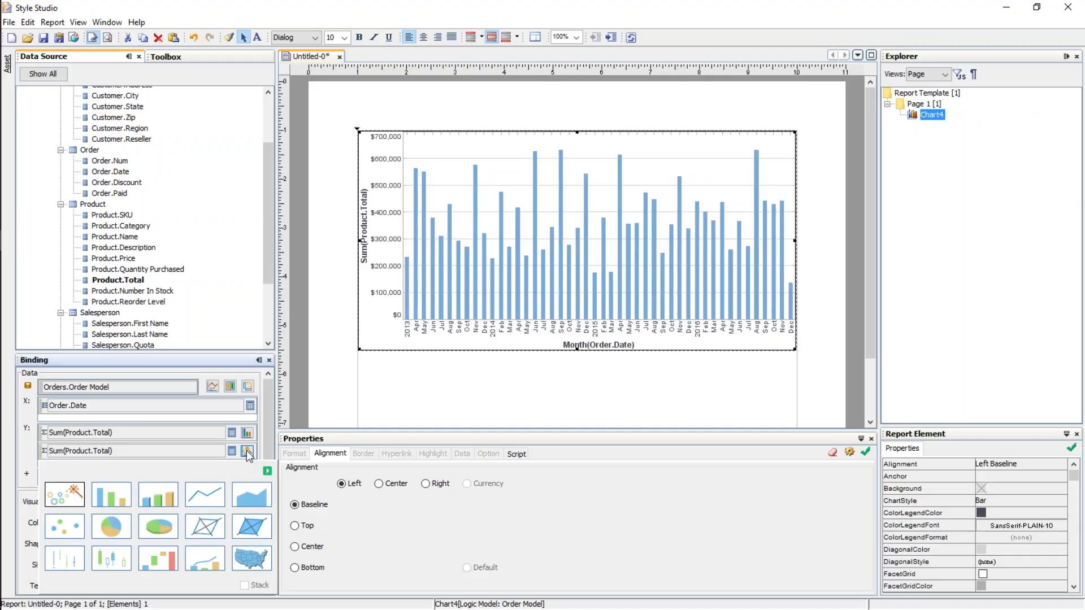
pyautogui.click(209, 499)
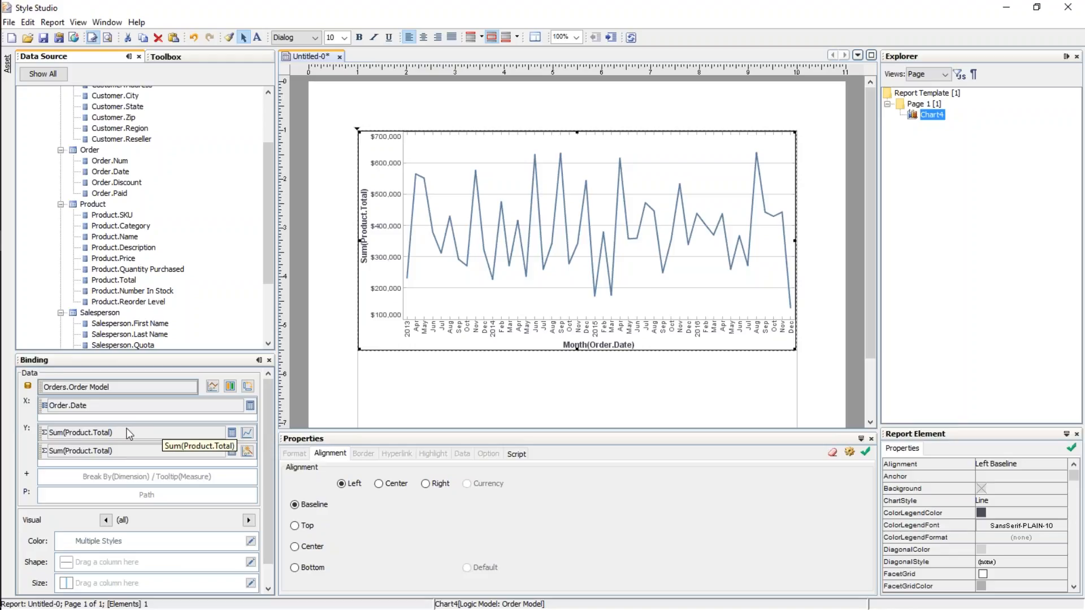
# Calculate the first Sum(Product.Total) measure as Percent from Previous and set its chart style to Bar.
pyautogui.click(232, 433)
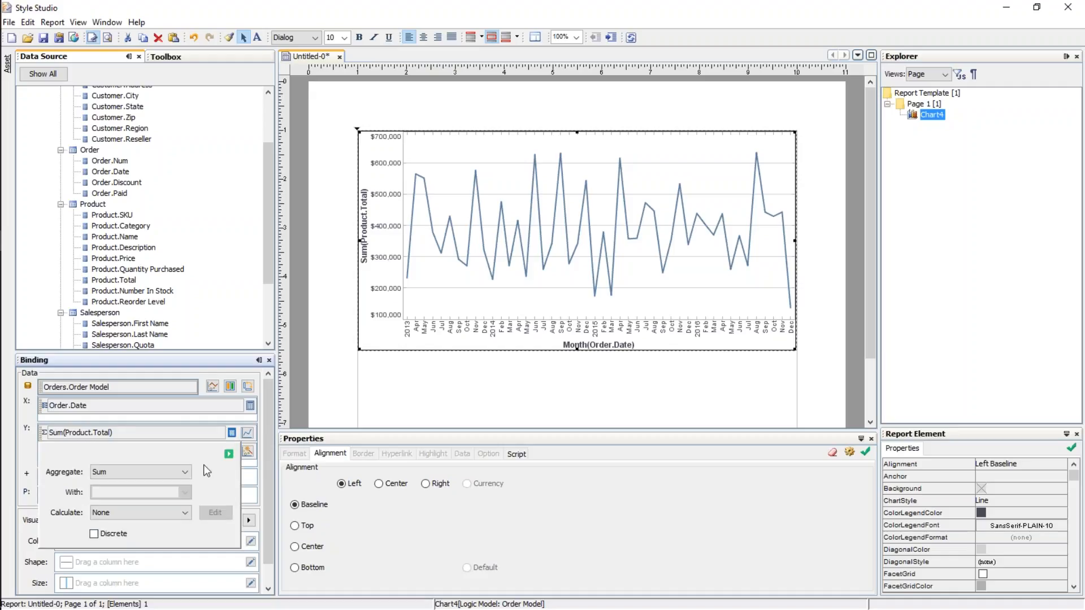
pyautogui.click(111, 513)
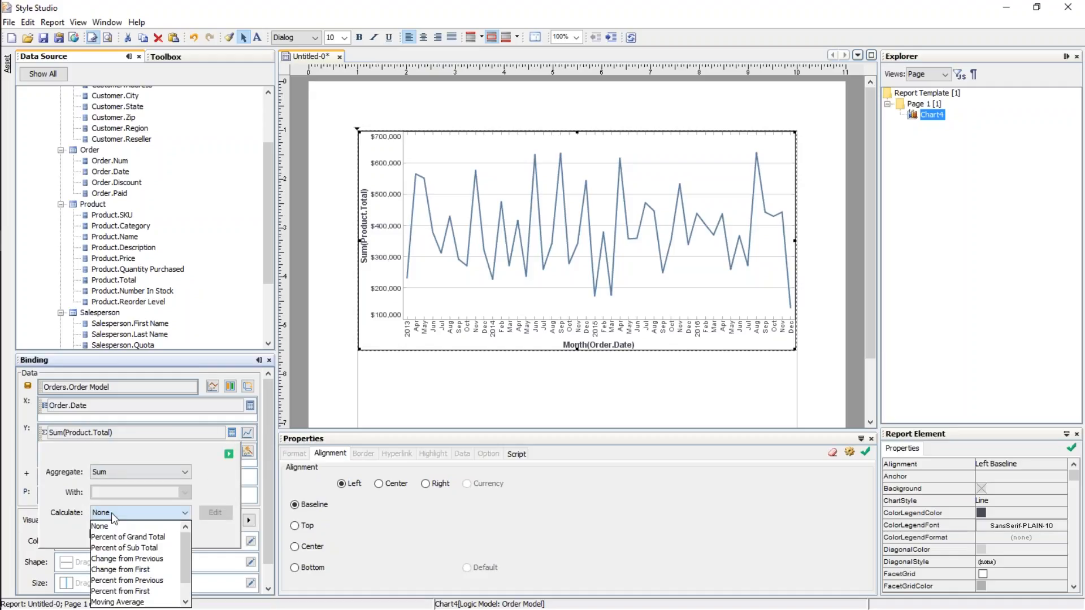
pyautogui.click(168, 582)
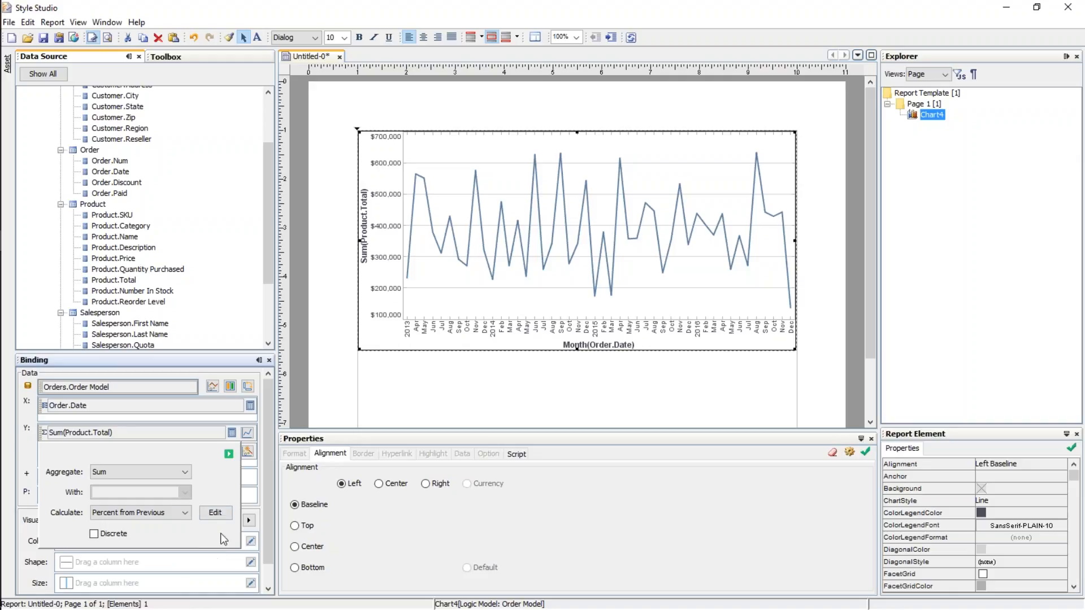
pyautogui.click(215, 513)
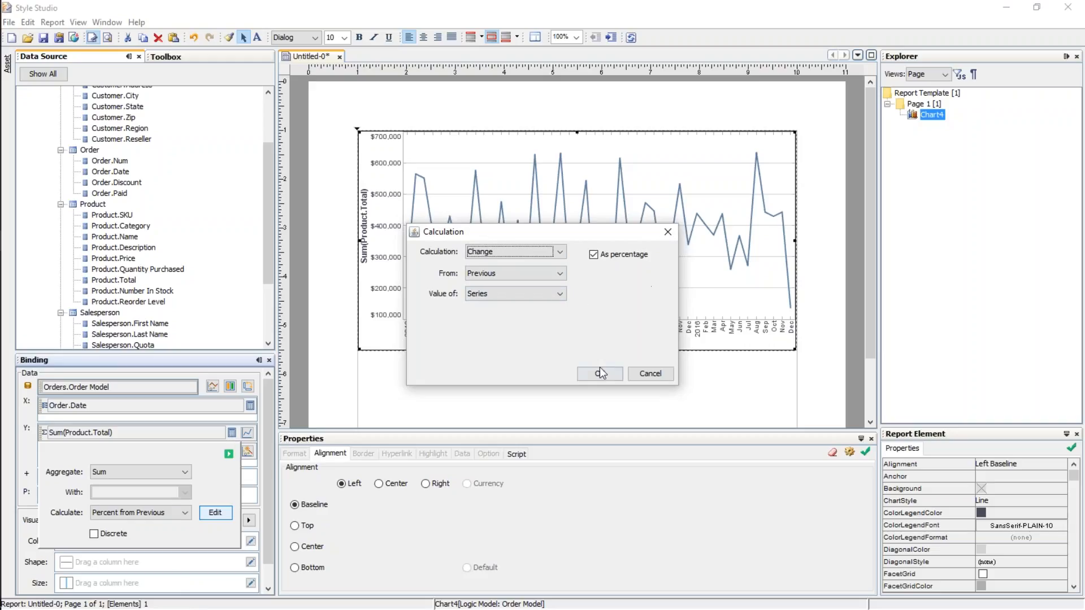
pyautogui.click(650, 374)
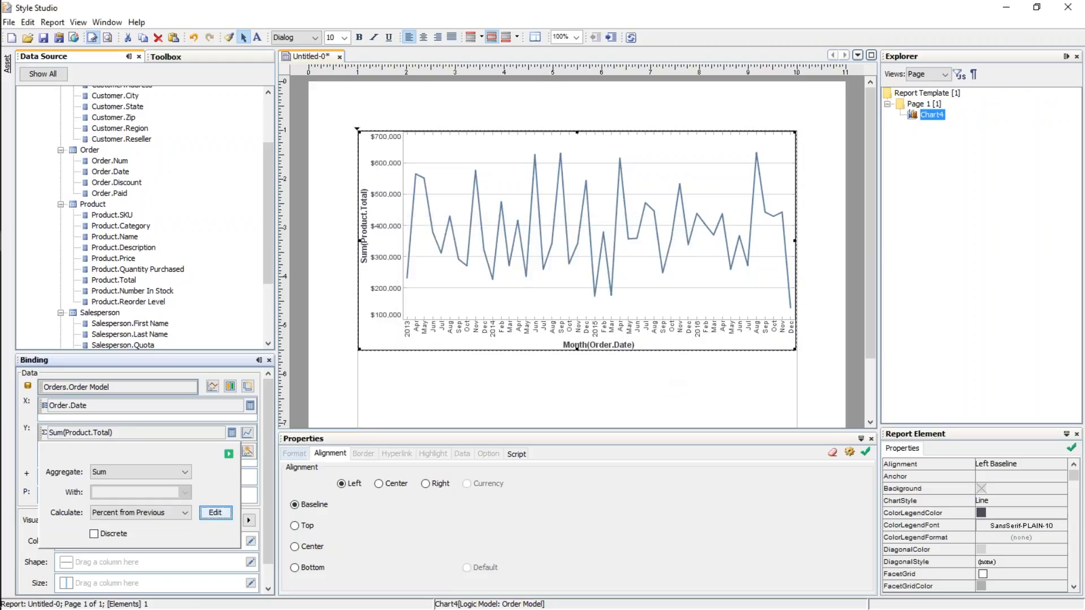
pyautogui.click(229, 454)
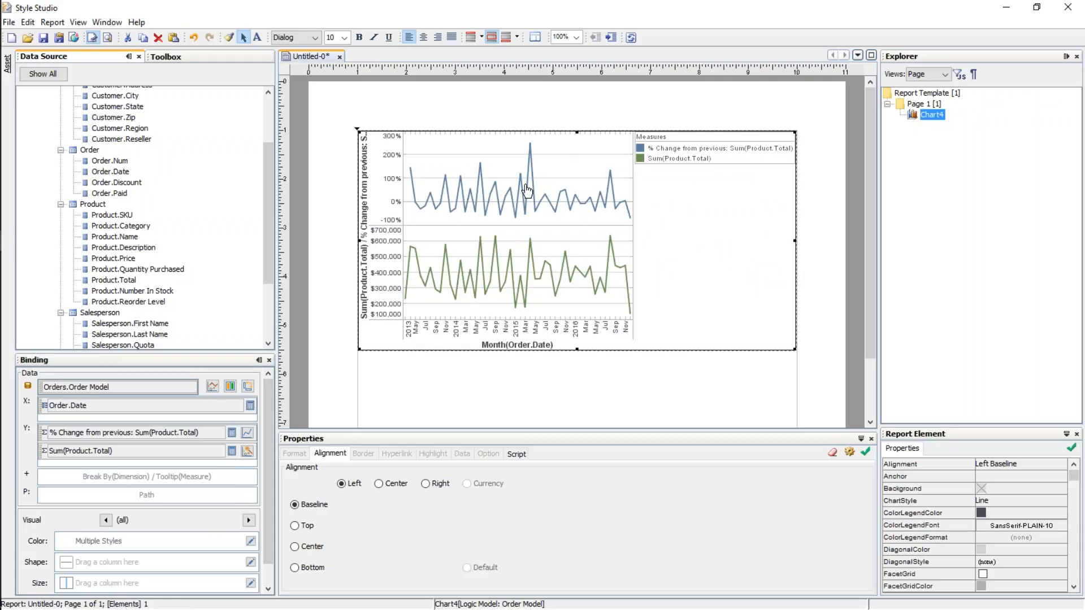
pyautogui.click(247, 433)
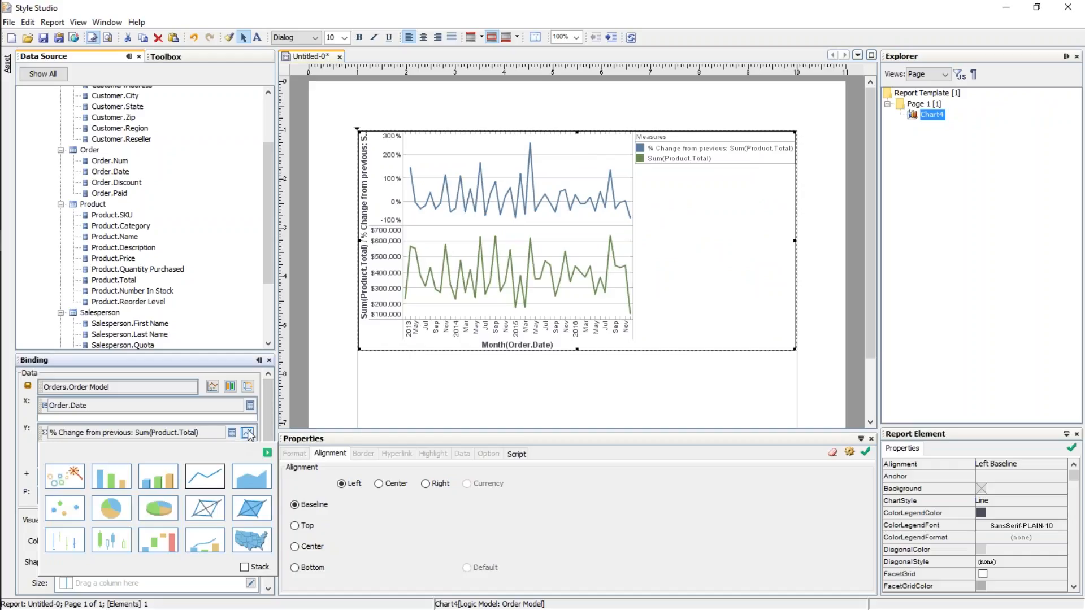
pyautogui.click(116, 487)
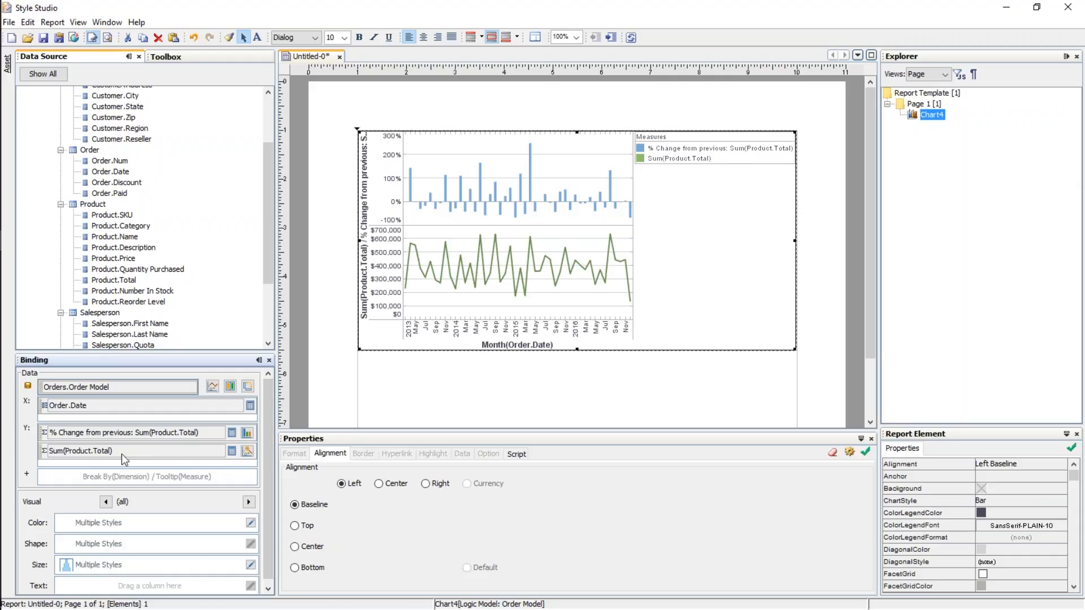
# Calculate the second Sum(Product.Total) measure as a Running Total that resets at Year, and apply it.
pyautogui.click(232, 450)
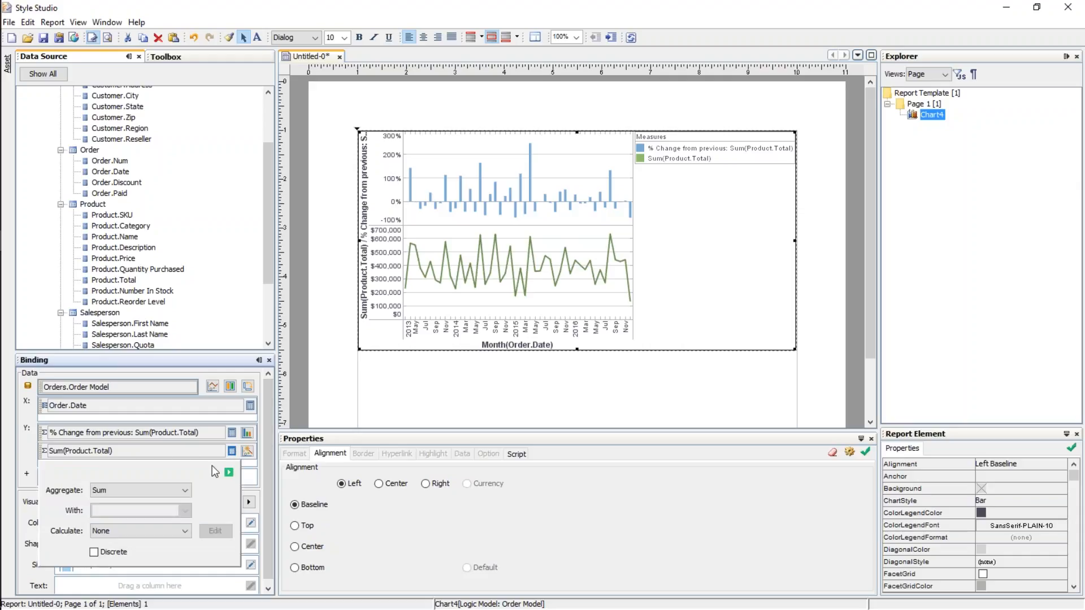
pyautogui.click(156, 528)
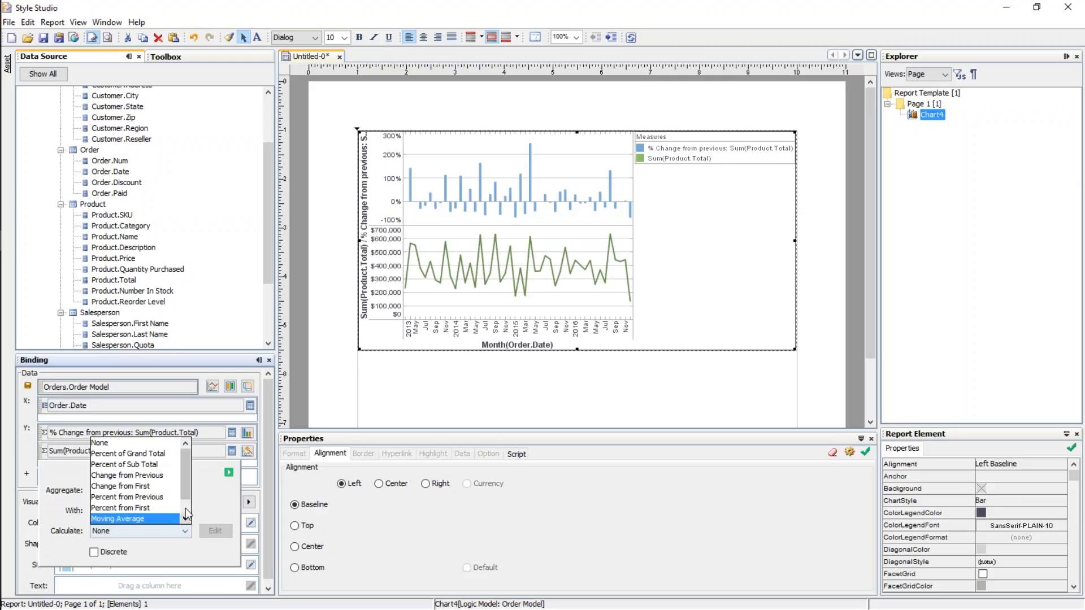
pyautogui.scroll(-1, 185, 508)
pyautogui.click(156, 505)
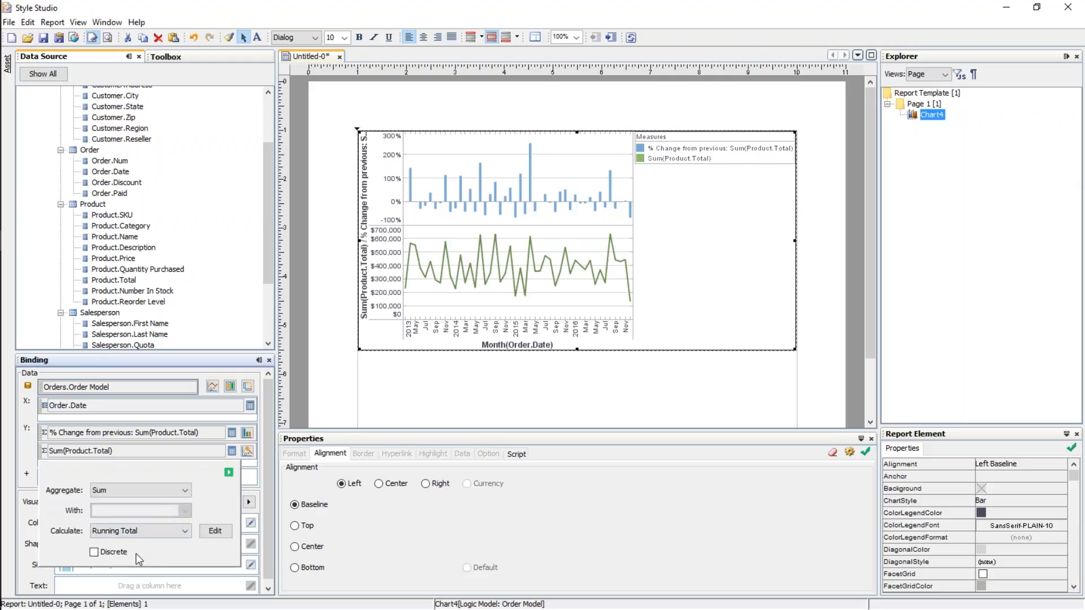
pyautogui.click(217, 531)
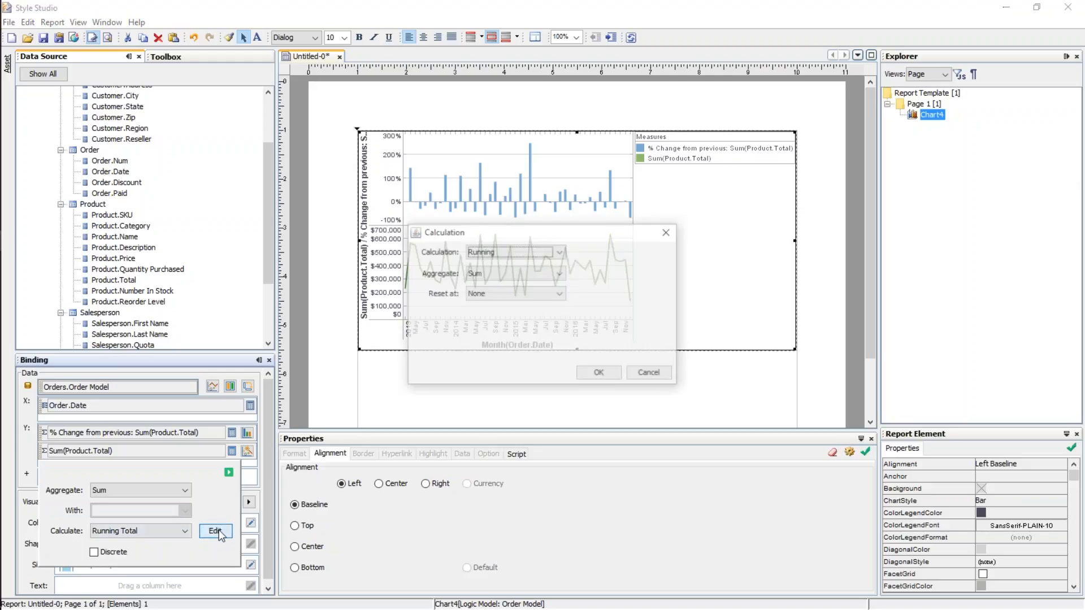
pyautogui.click(518, 295)
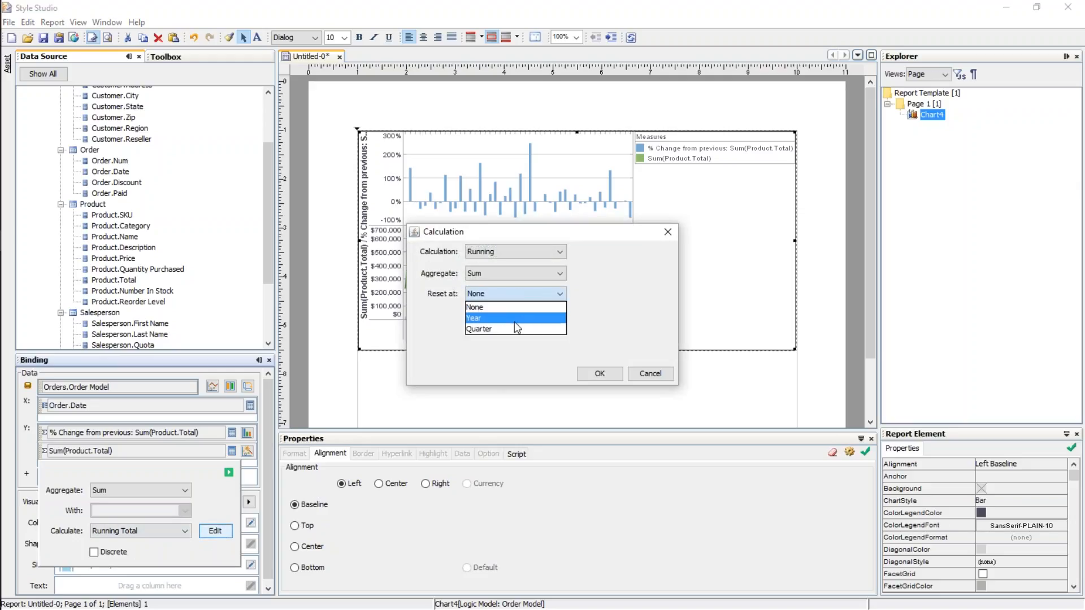
pyautogui.click(516, 305)
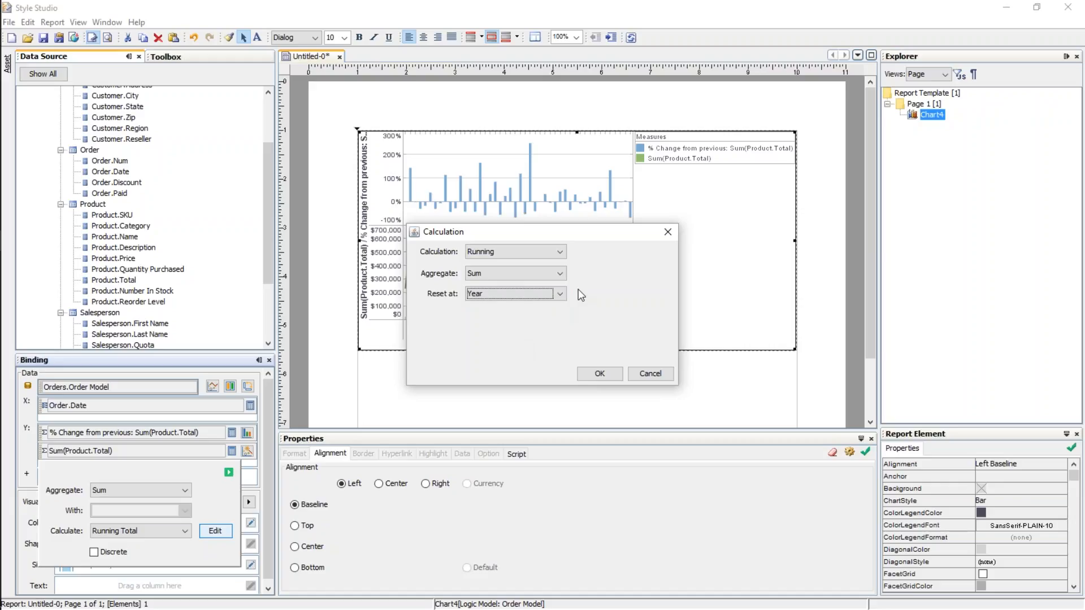
pyautogui.click(613, 374)
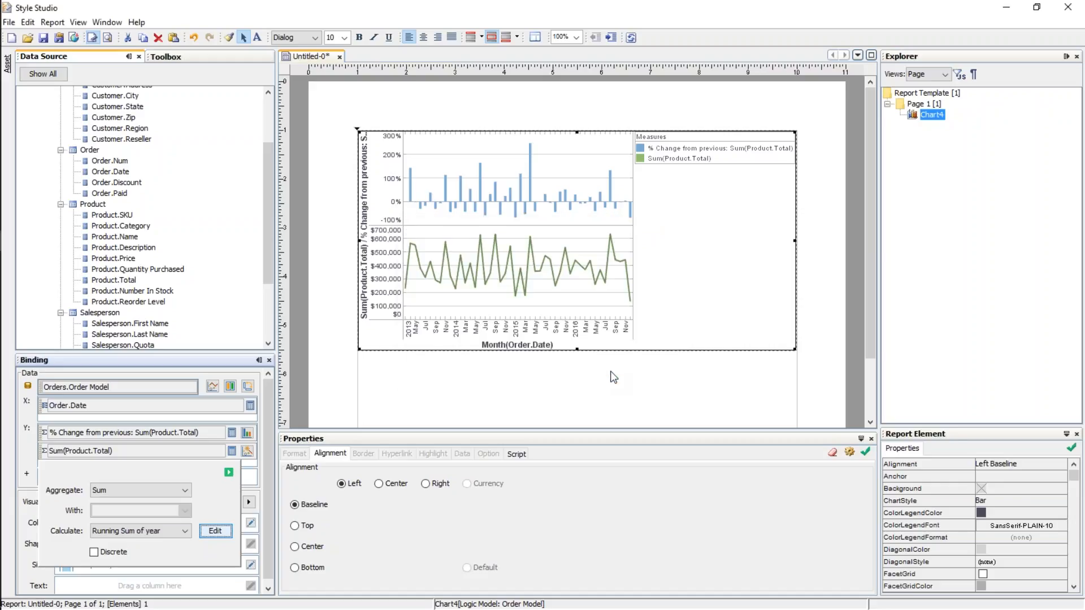
pyautogui.click(228, 473)
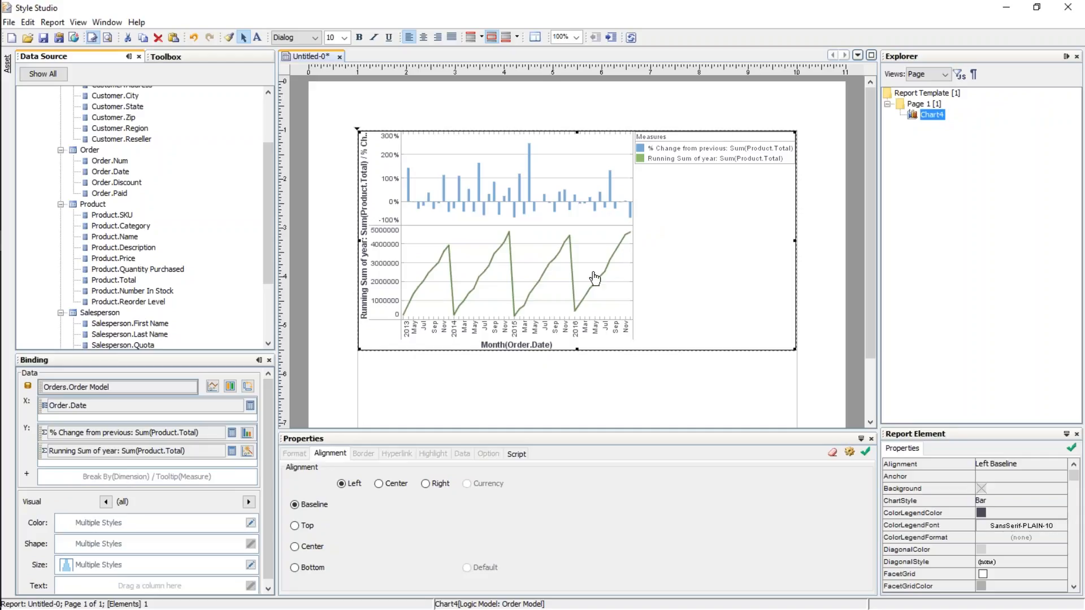
# Reposition the chart's Measures legend beneath the plot through the chart properties.
pyautogui.rightClick(660, 204)
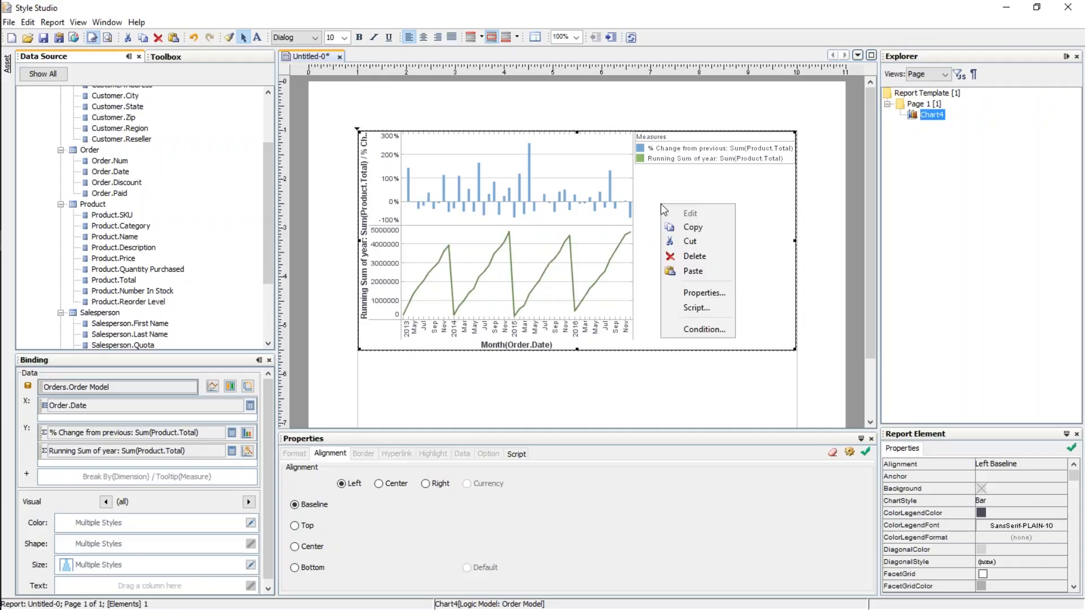
pyautogui.click(698, 293)
pyautogui.click(683, 158)
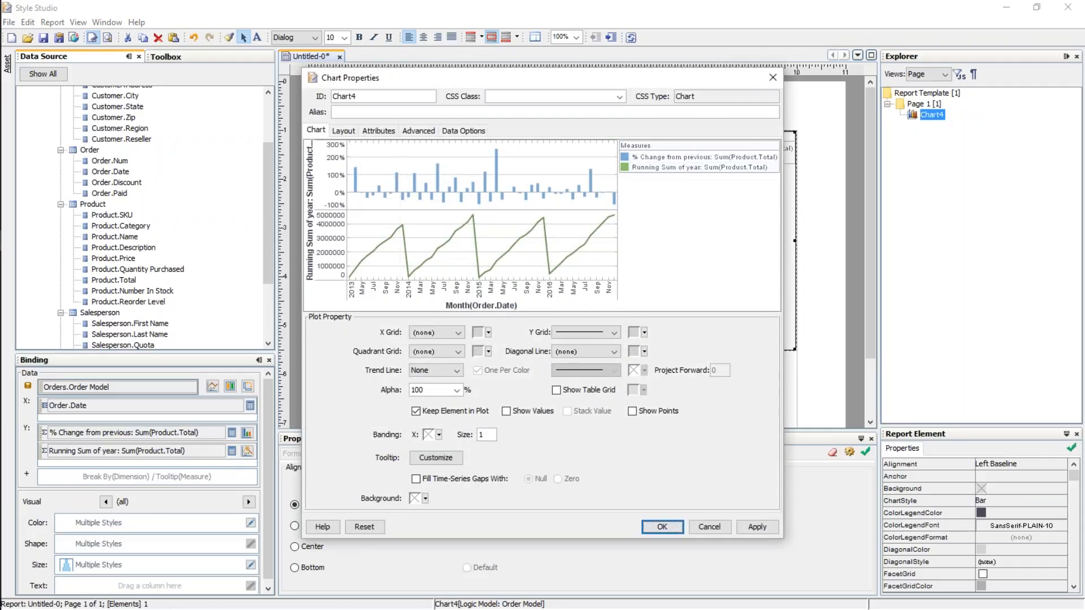
pyautogui.click(663, 526)
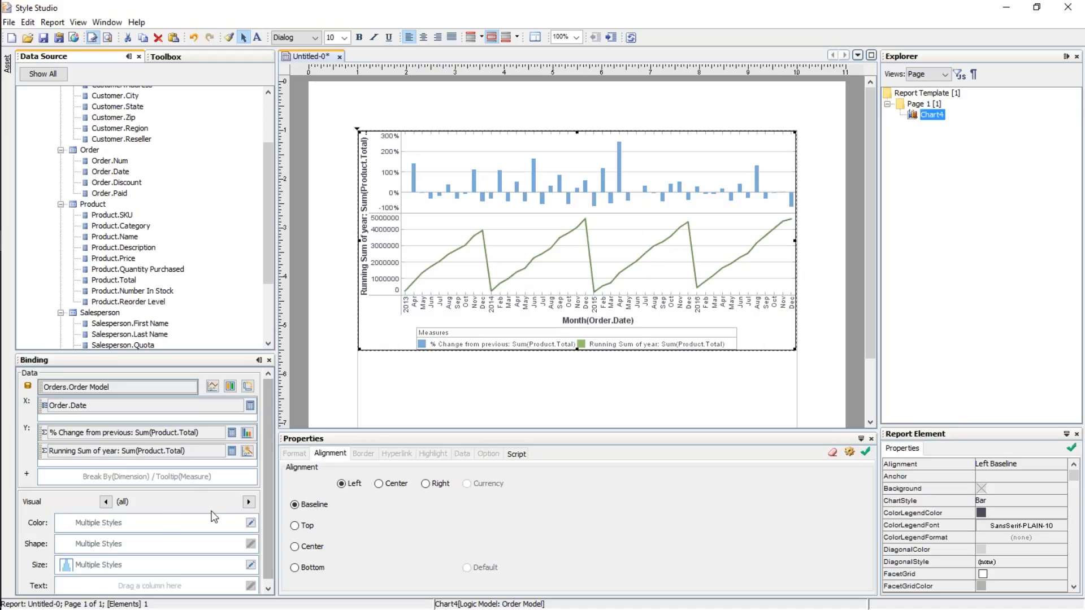
# Set the color of the % Change from previous measure to RGB 00FF00.
pyautogui.click(142, 503)
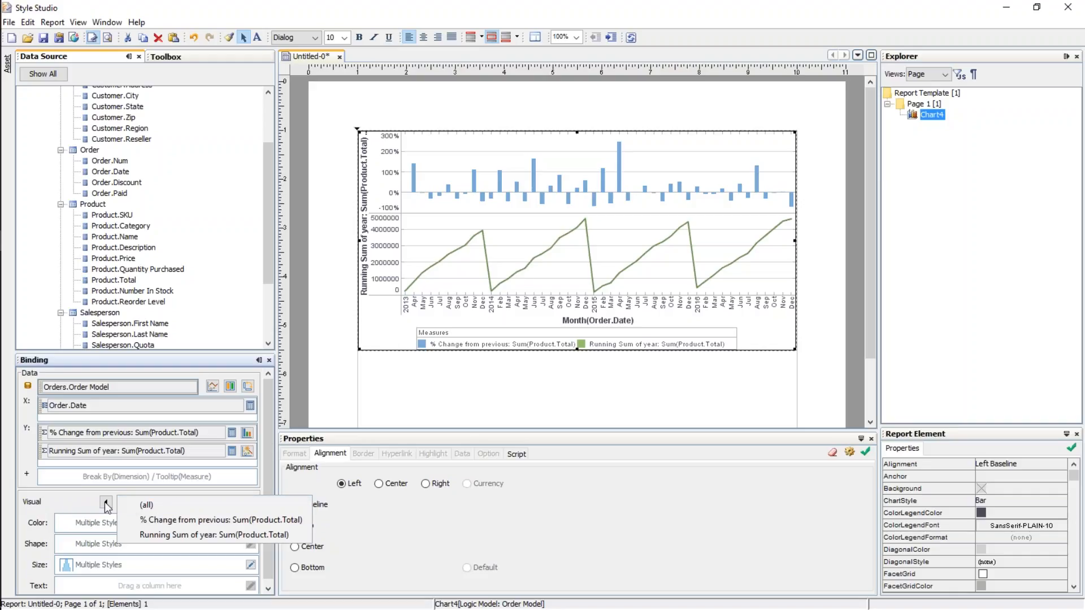
pyautogui.click(137, 507)
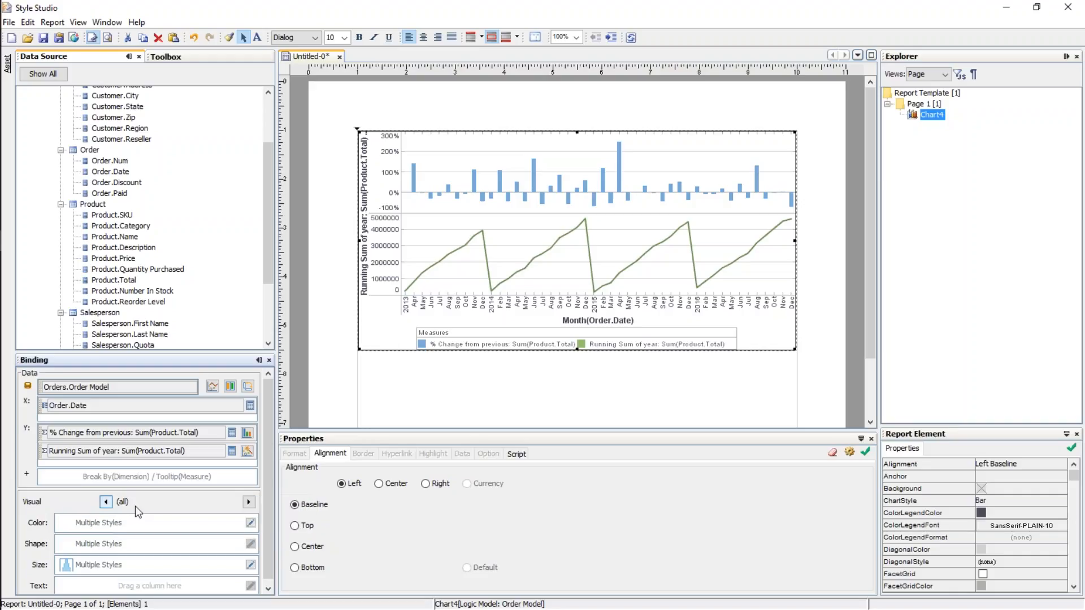
pyautogui.click(166, 507)
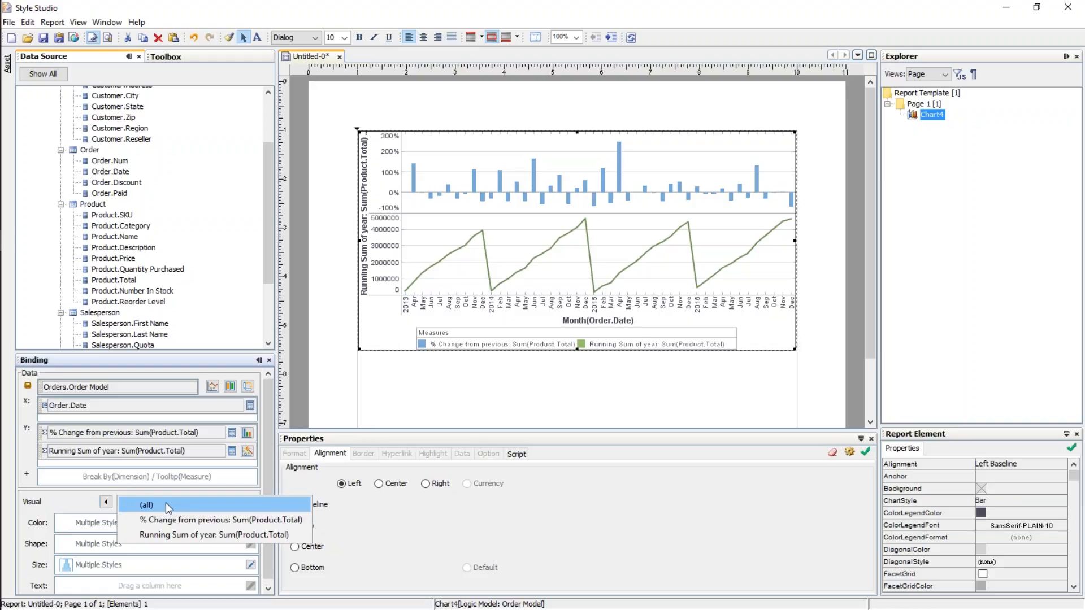
pyautogui.click(196, 520)
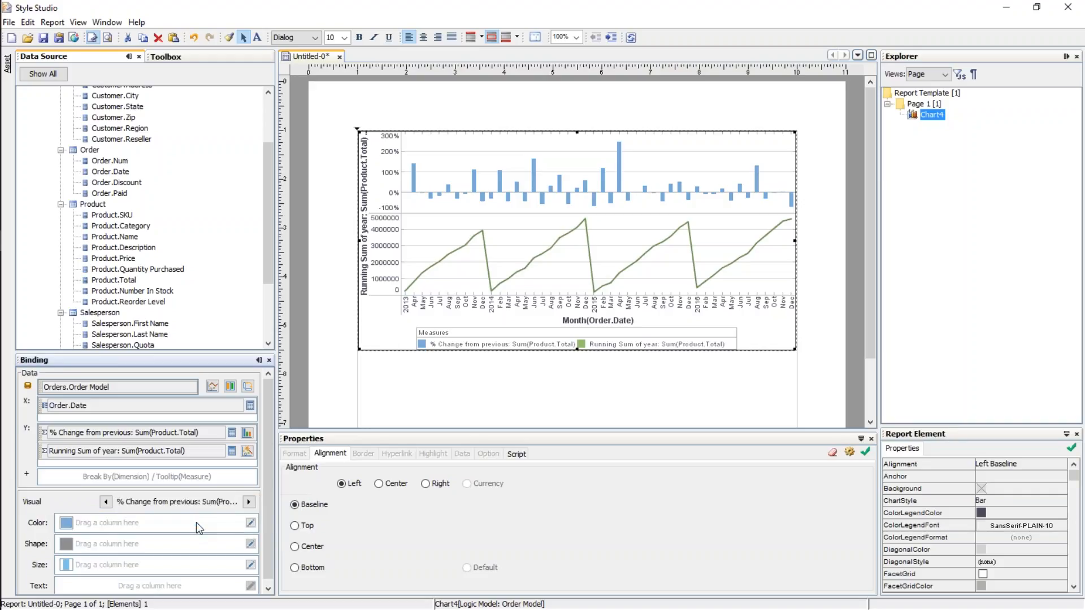
pyautogui.click(249, 502)
pyautogui.click(249, 502)
pyautogui.click(249, 502)
pyautogui.click(250, 523)
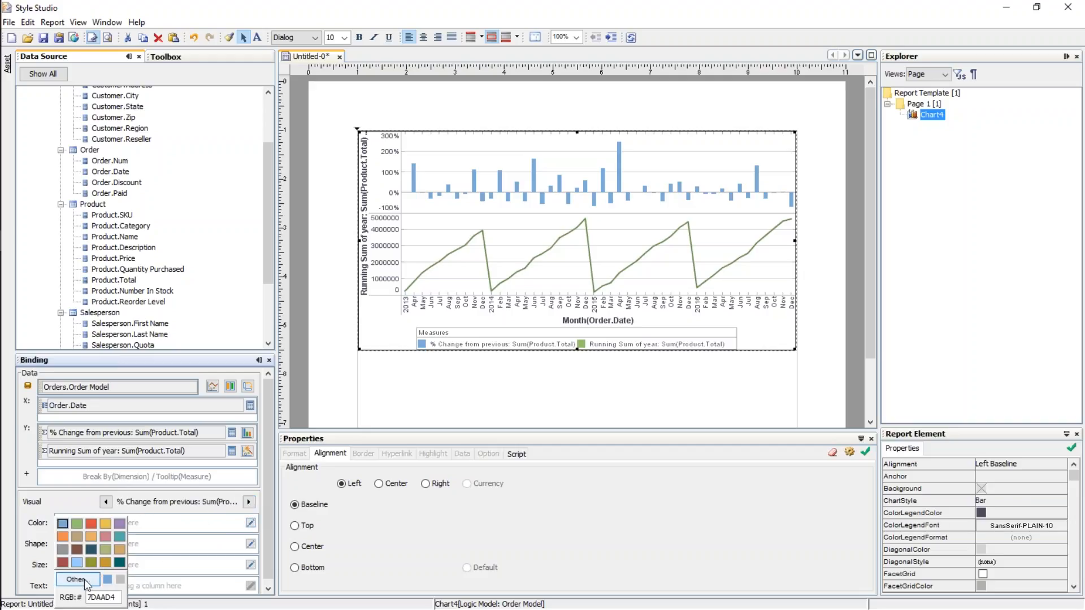
pyautogui.doubleClick(97, 598)
pyautogui.write('00')
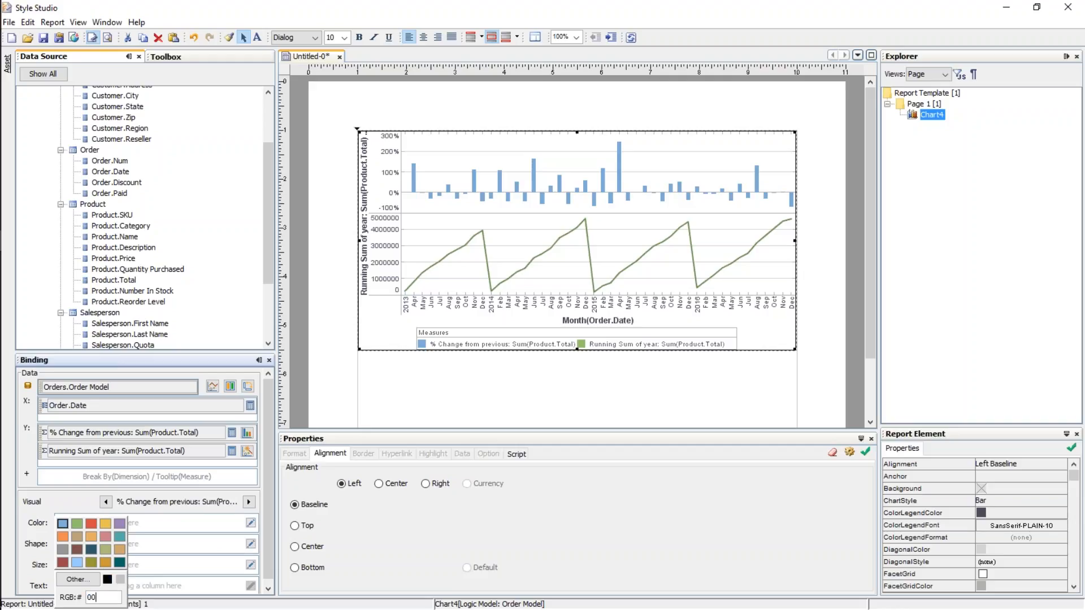
pyautogui.write('FF00')
pyautogui.press('Return')
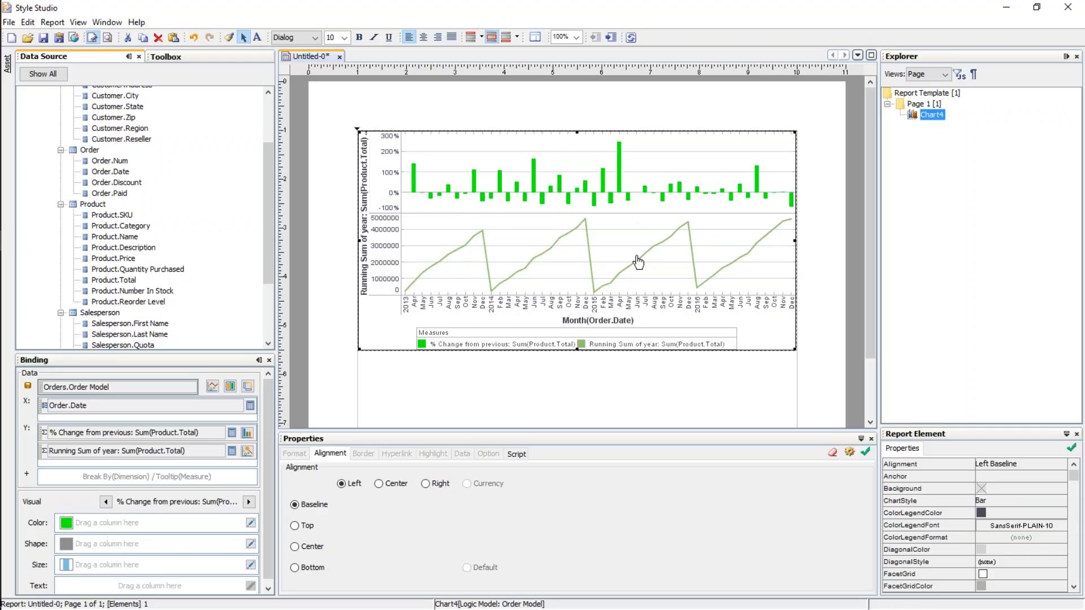
# Add a highlight named lessThan0 to the bars of the % Change from previous measure.
pyautogui.doubleClick(617, 177)
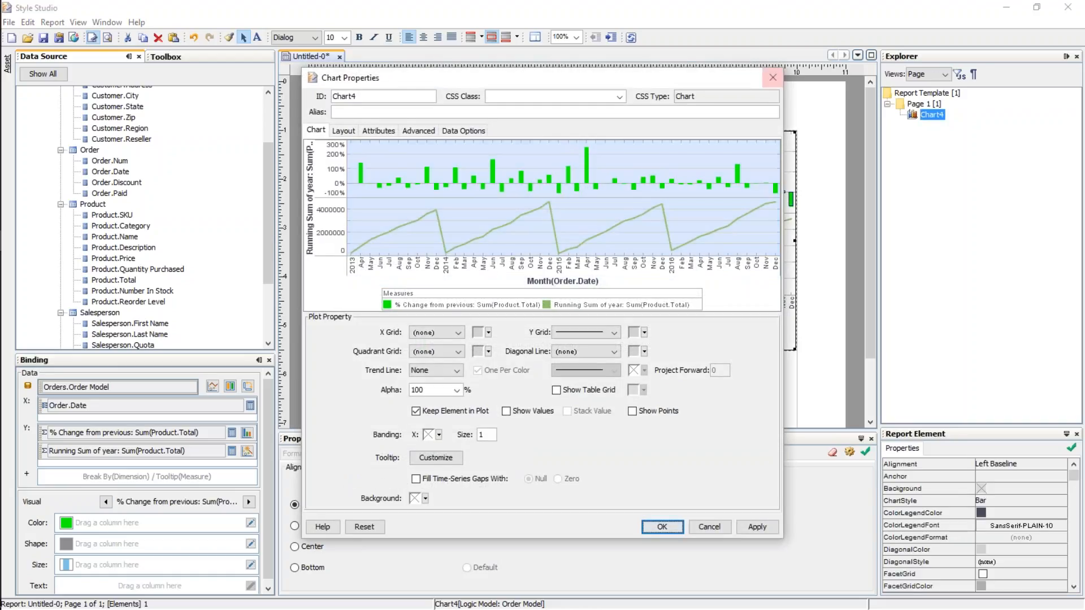
pyautogui.click(773, 78)
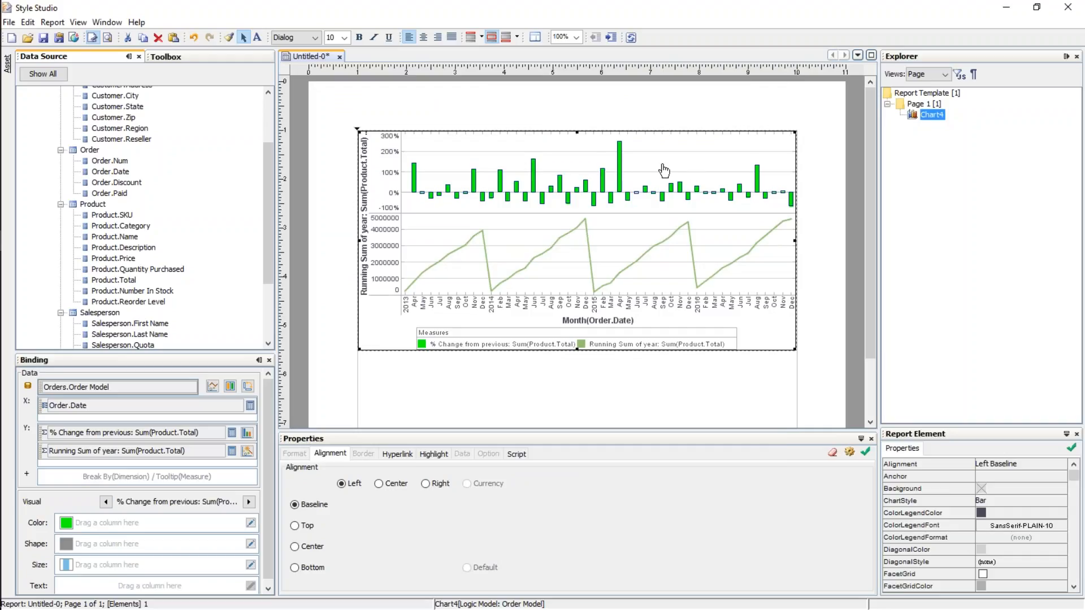
pyautogui.click(438, 459)
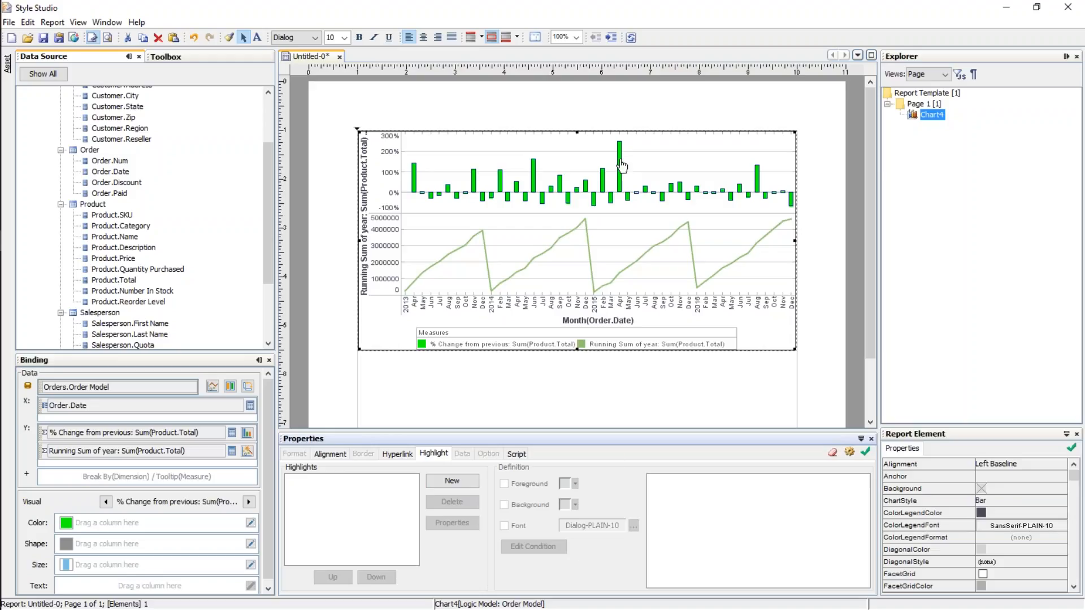
pyautogui.click(452, 481)
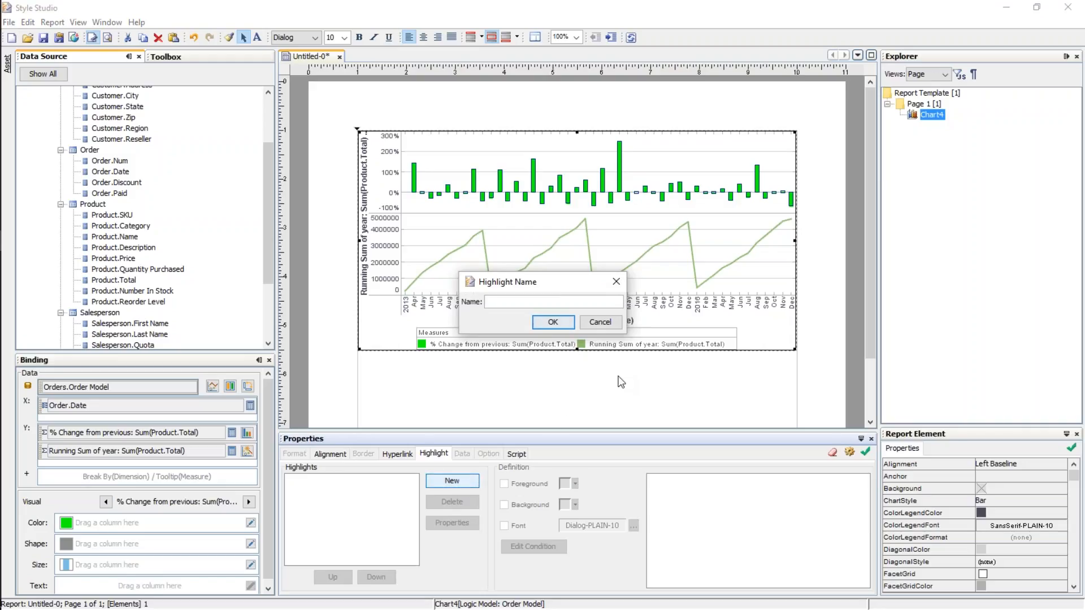
pyautogui.write('lessThan0')
pyautogui.click(553, 322)
# Enable the foreground color for the lessThan0 highlight and set it to red.
pyautogui.click(504, 484)
pyautogui.click(575, 483)
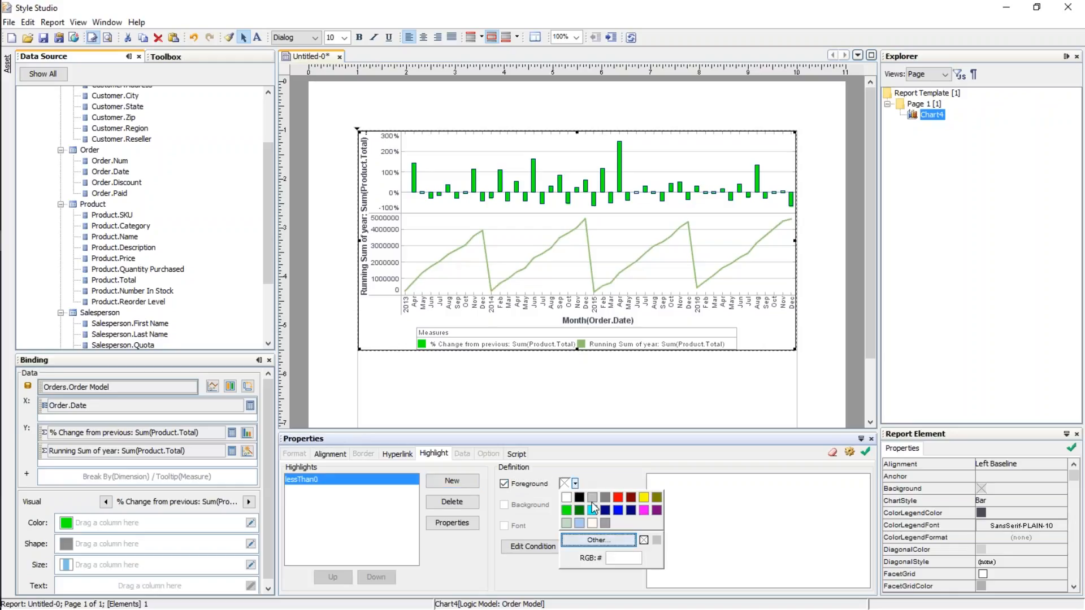
pyautogui.click(622, 510)
# Define the lessThan0 highlight's condition as % Change from previous: Sum(Product.Total) is less than 0, and apply it to the chart.
pyautogui.click(549, 548)
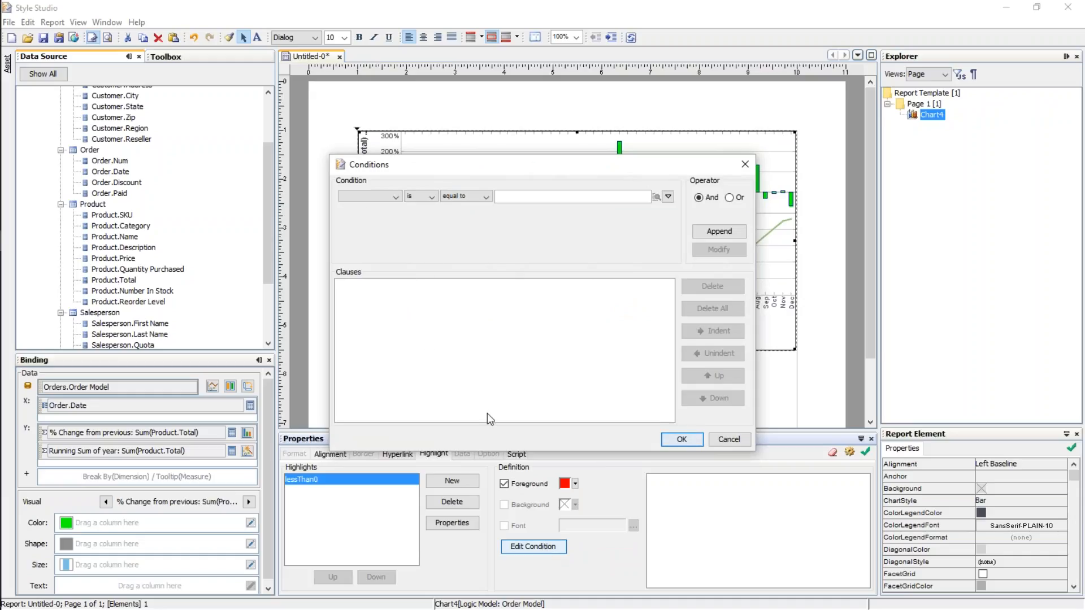
pyautogui.click(395, 197)
pyautogui.click(386, 208)
pyautogui.click(464, 199)
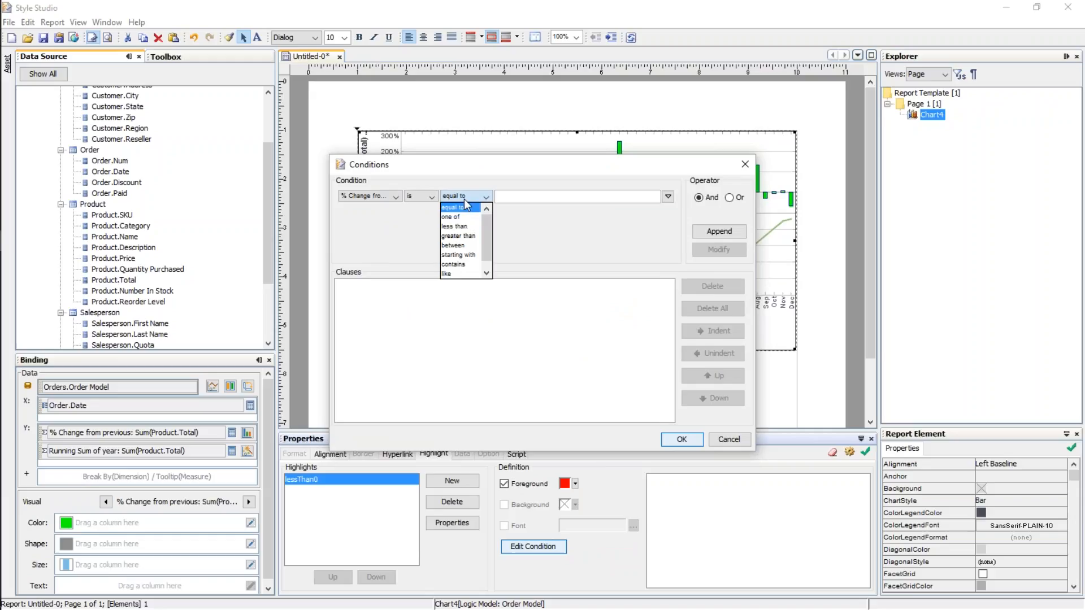
pyautogui.click(457, 223)
pyautogui.write('0')
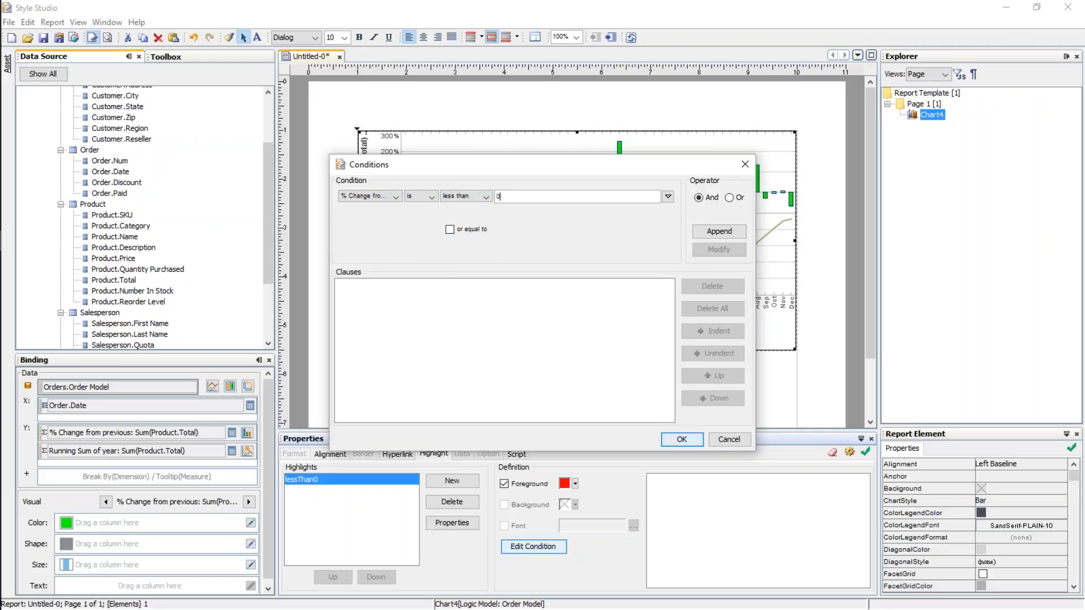
pyautogui.click(706, 233)
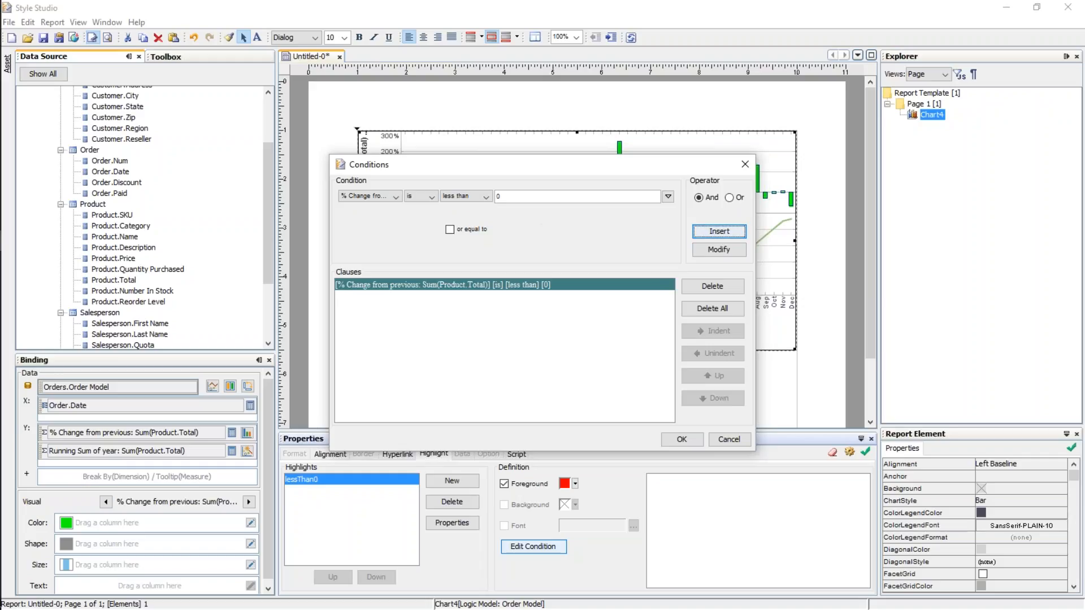
pyautogui.moveTo(588, 167); pyautogui.dragTo(632, 244)
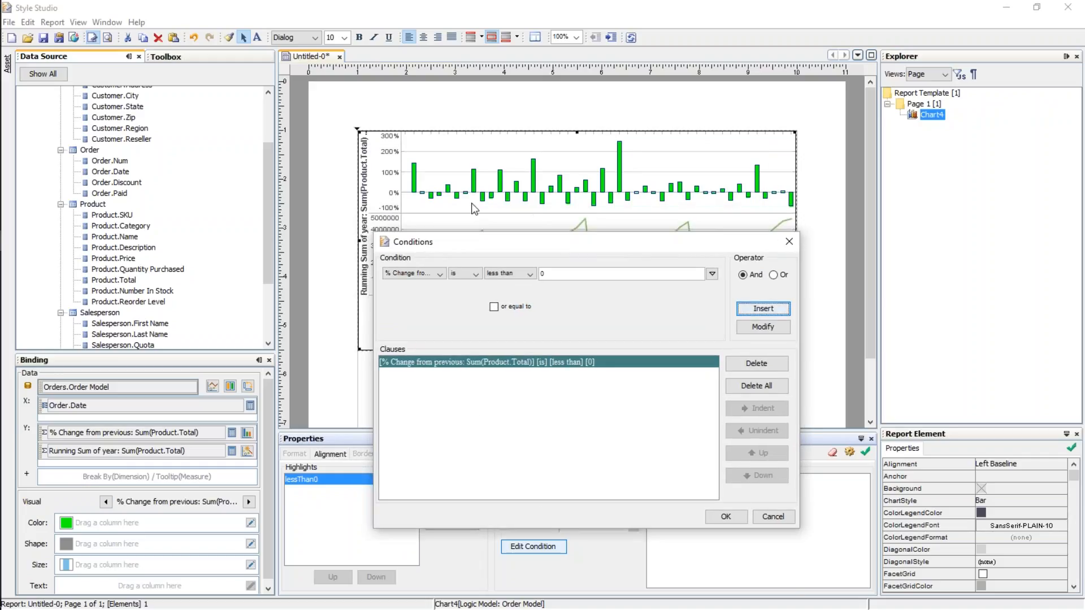
pyautogui.click(726, 516)
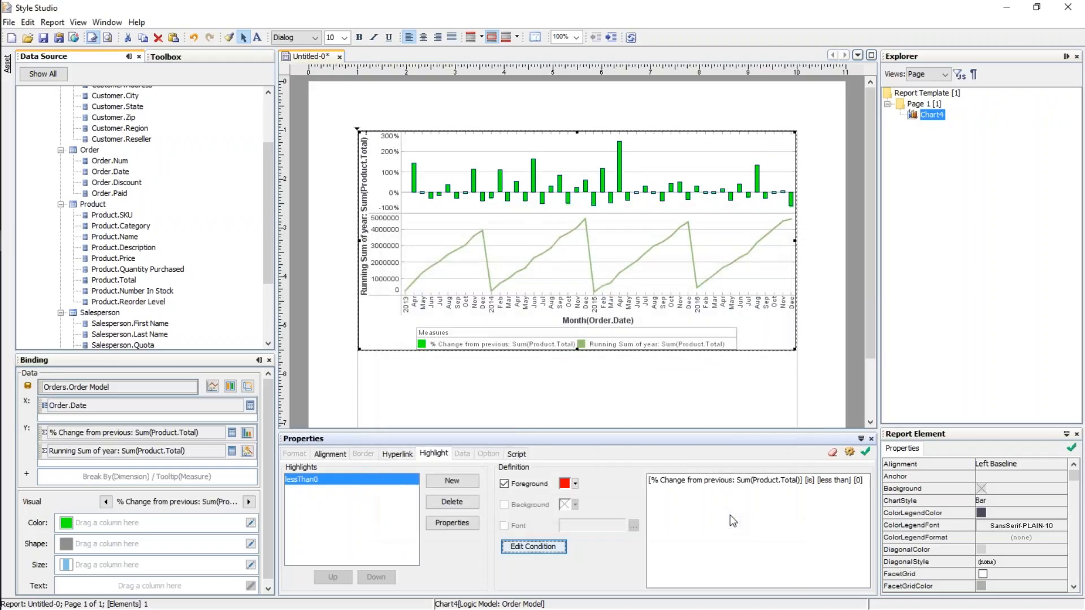
pyautogui.click(868, 453)
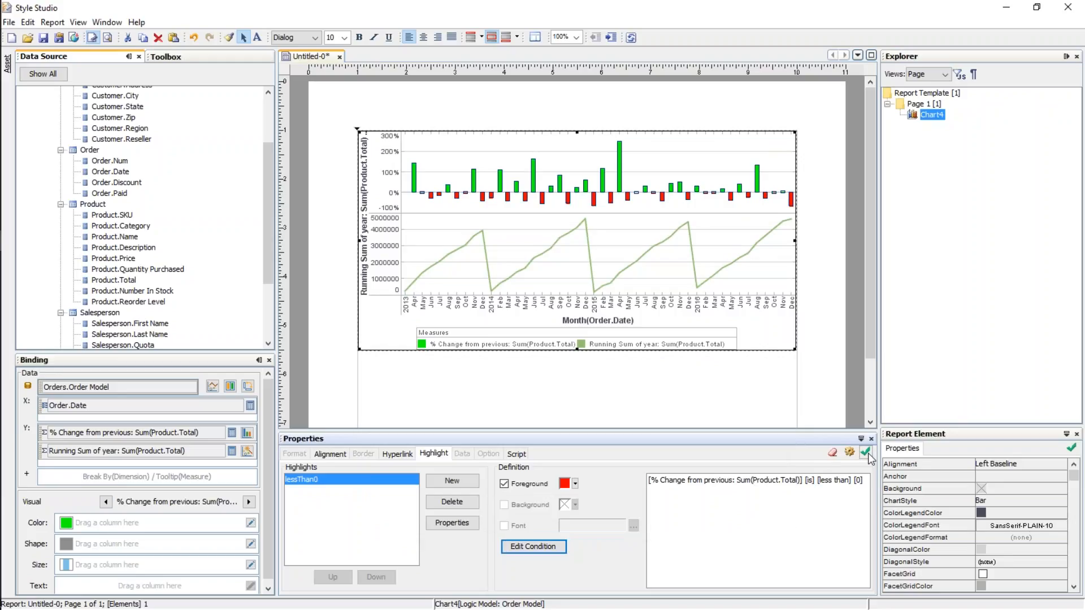
pyautogui.click(487, 380)
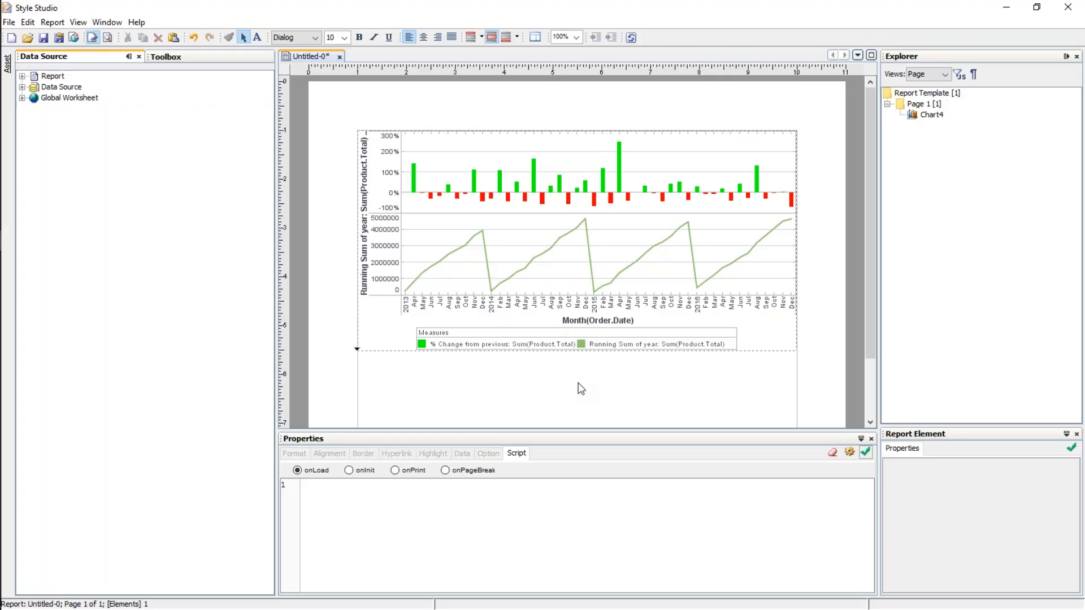
# Switch to the training PDF in Adobe Reader and view the Adding Tables to a Report slide.
pyautogui.moveTo(3, 248)
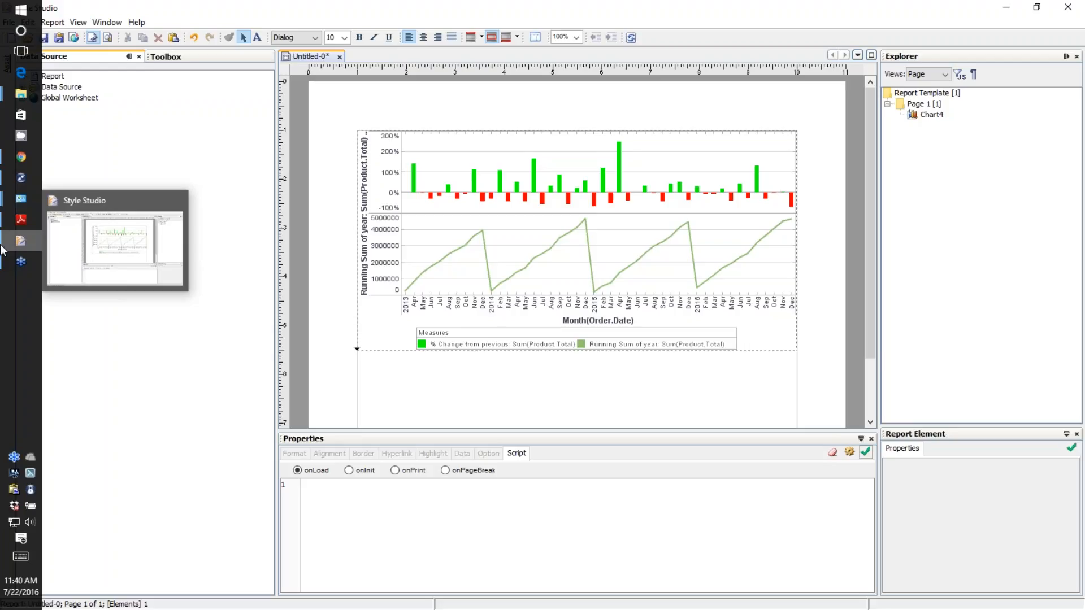
pyautogui.click(4, 220)
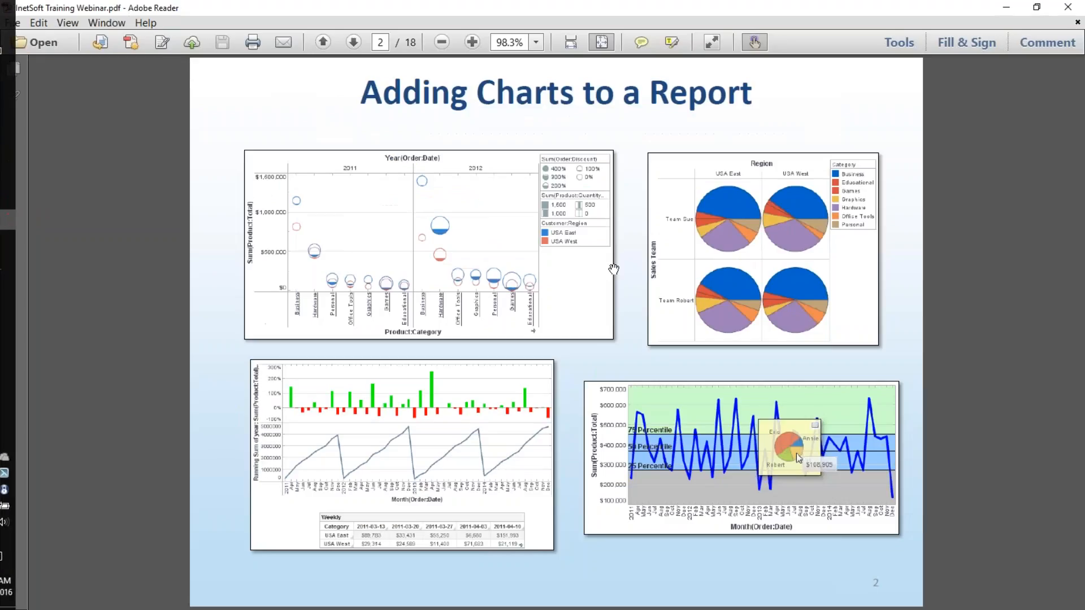
pyautogui.scroll(-1, 602, 282)
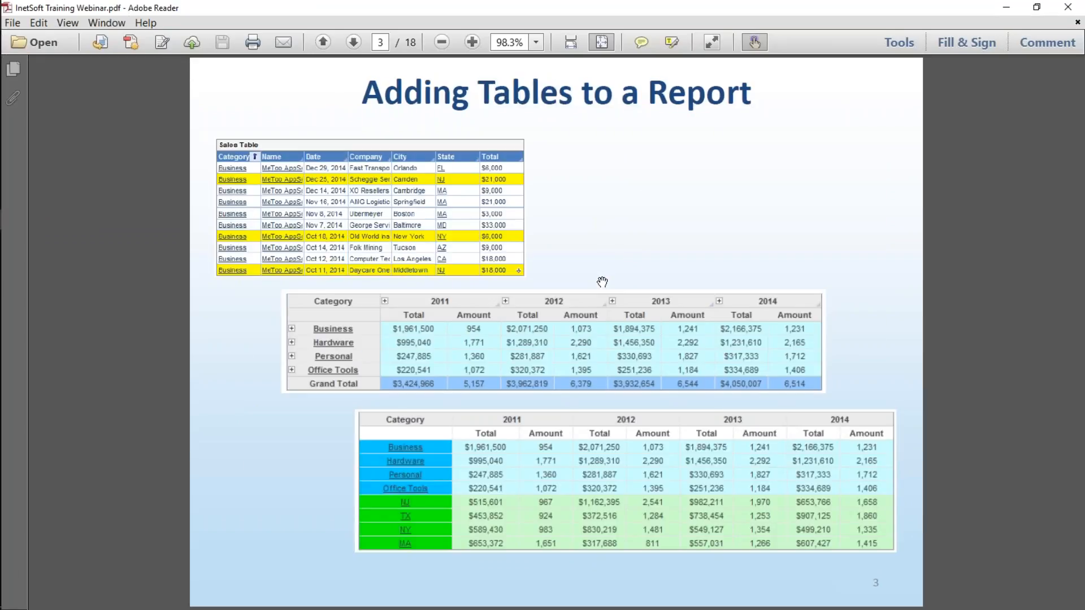
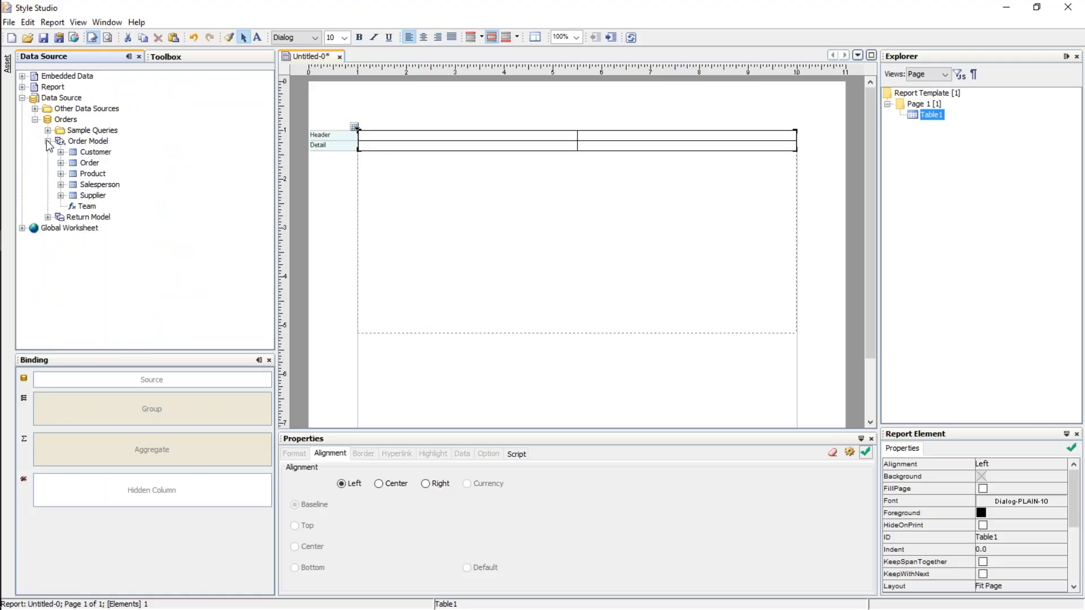
# Bind the empty table's two columns to Product.Category and Product.Name from the Order Model.
pyautogui.click(61, 173)
pyautogui.moveTo(115, 195); pyautogui.dragTo(476, 135)
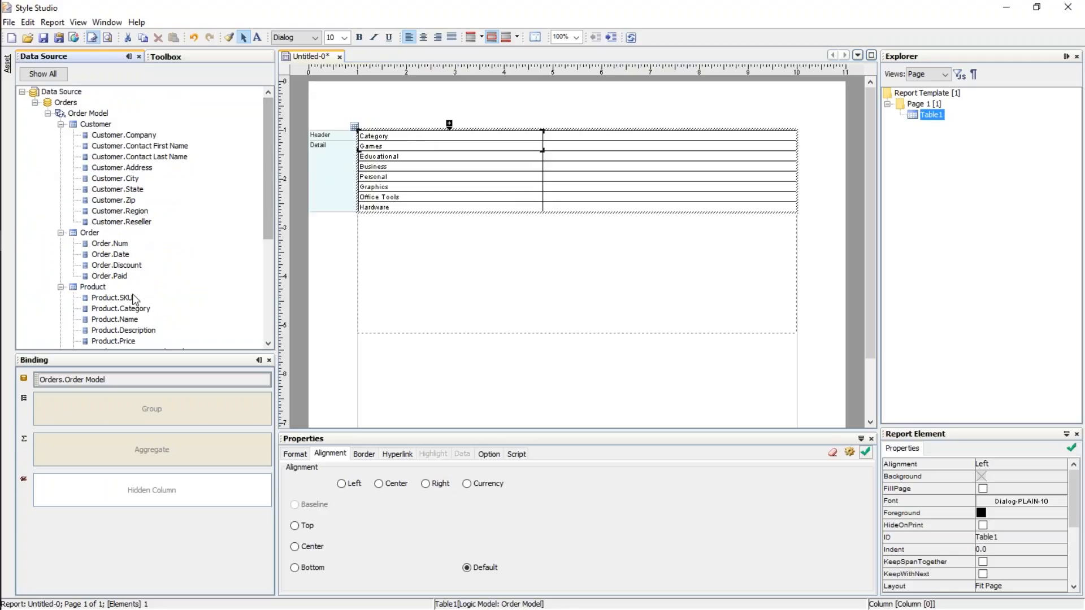
pyautogui.click(128, 320)
pyautogui.moveTo(128, 319); pyautogui.dragTo(644, 136)
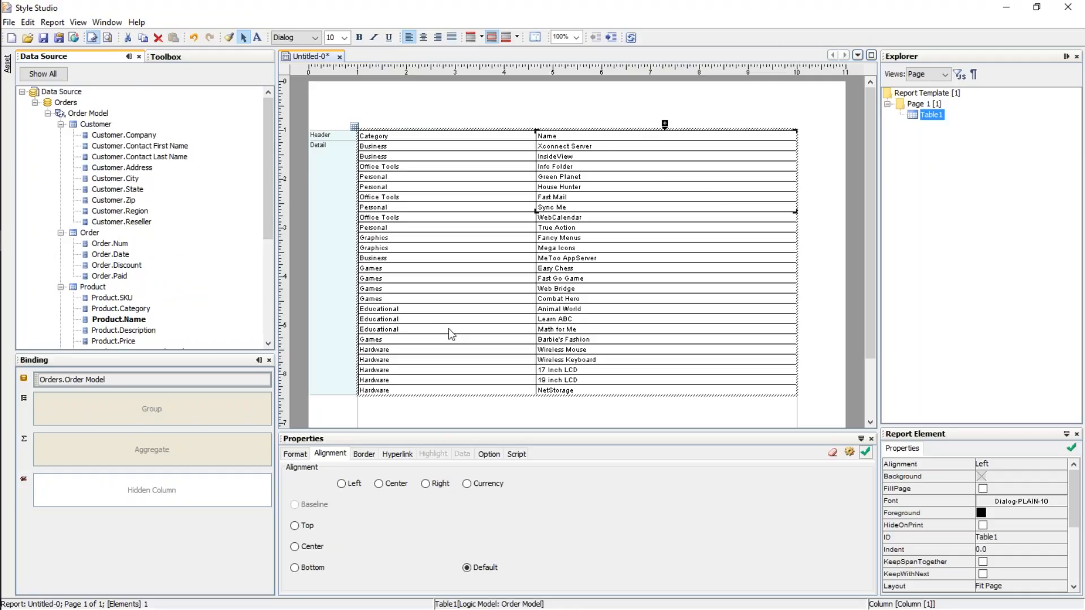
# Delete the table with the Category and Name columns from the report.
pyautogui.click(341, 236)
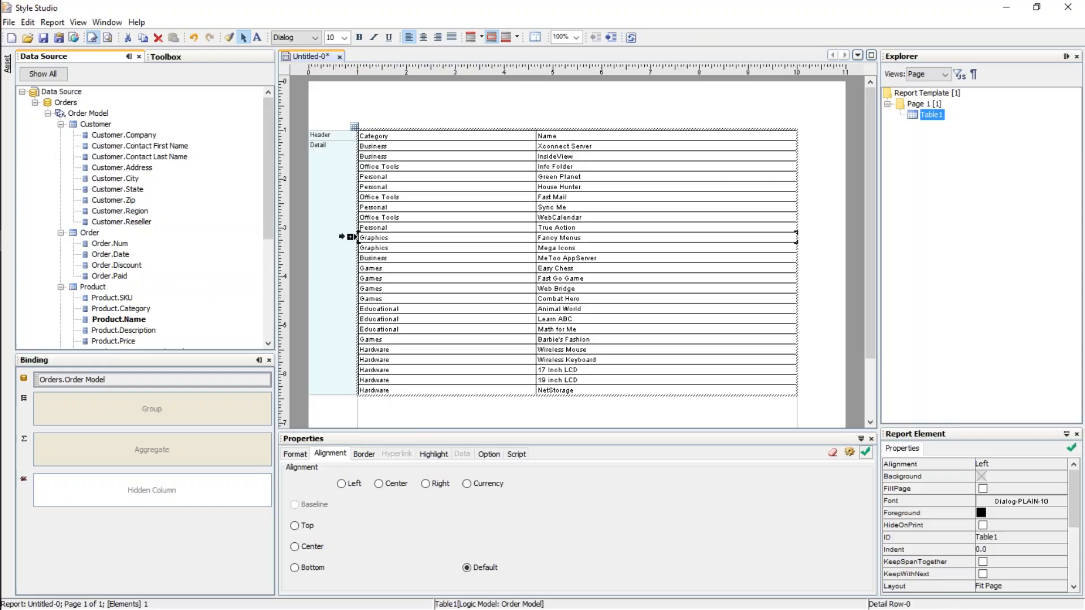
pyautogui.click(416, 412)
pyautogui.press('Delete')
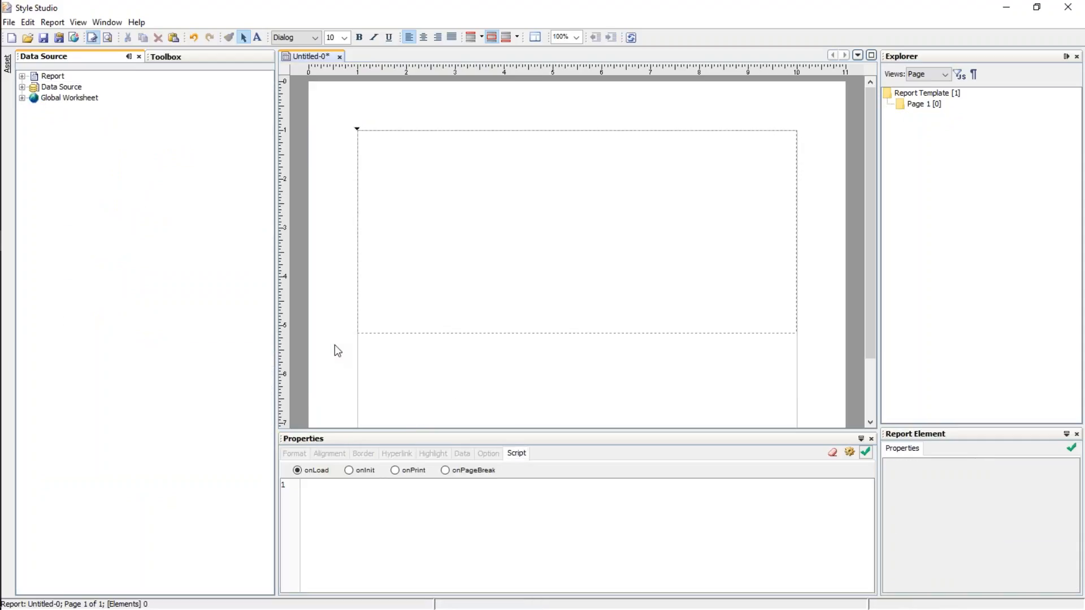
# Place the Fast Go Game query from the Orders sample queries on the page as a table.
pyautogui.click(22, 87)
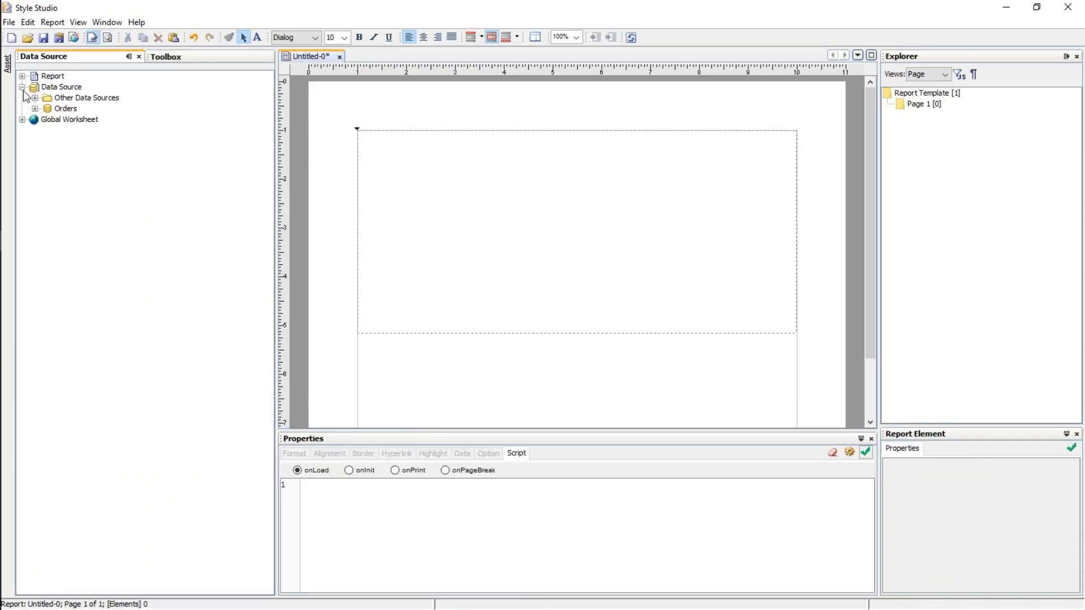
pyautogui.click(35, 108)
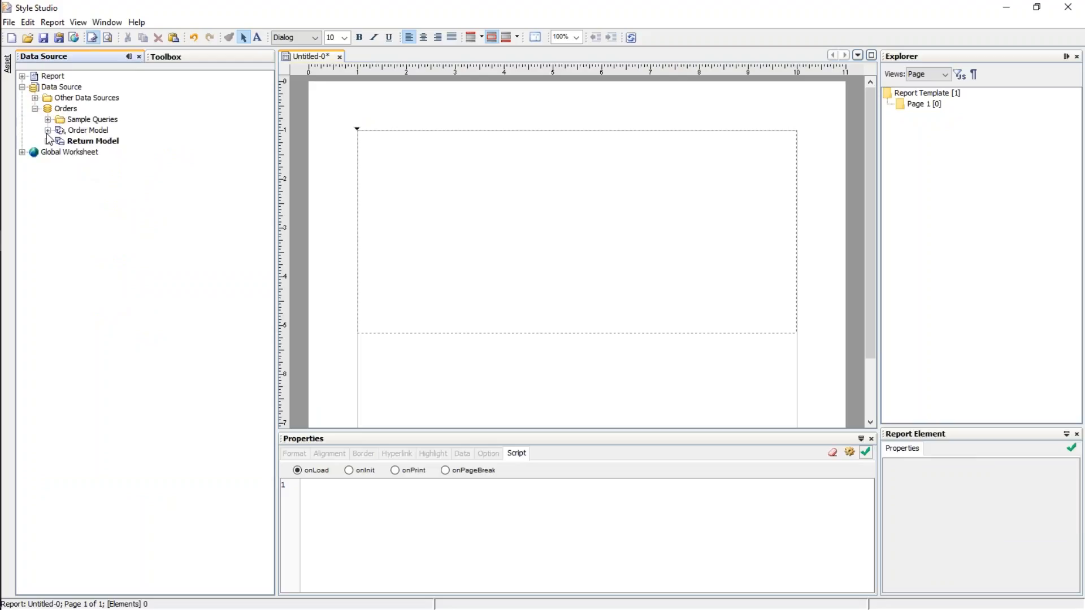
pyautogui.click(48, 130)
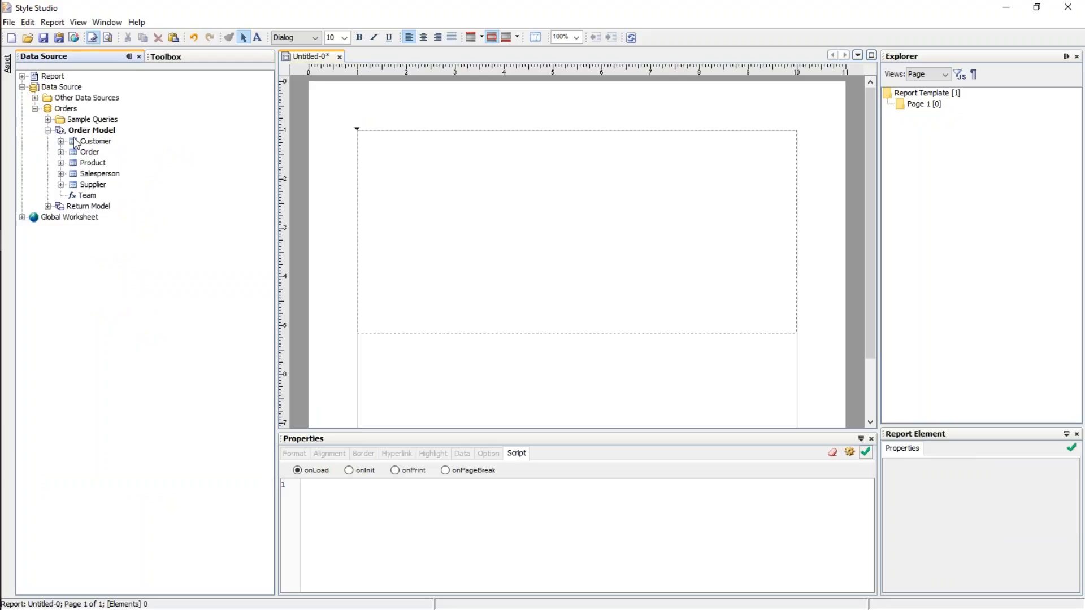
pyautogui.click(61, 163)
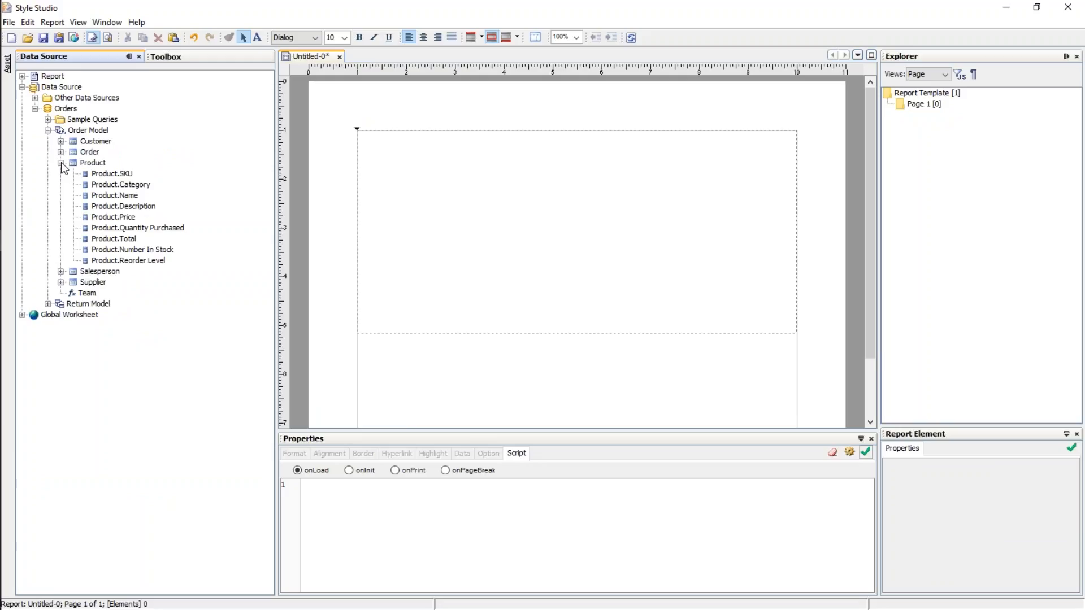
pyautogui.click(48, 119)
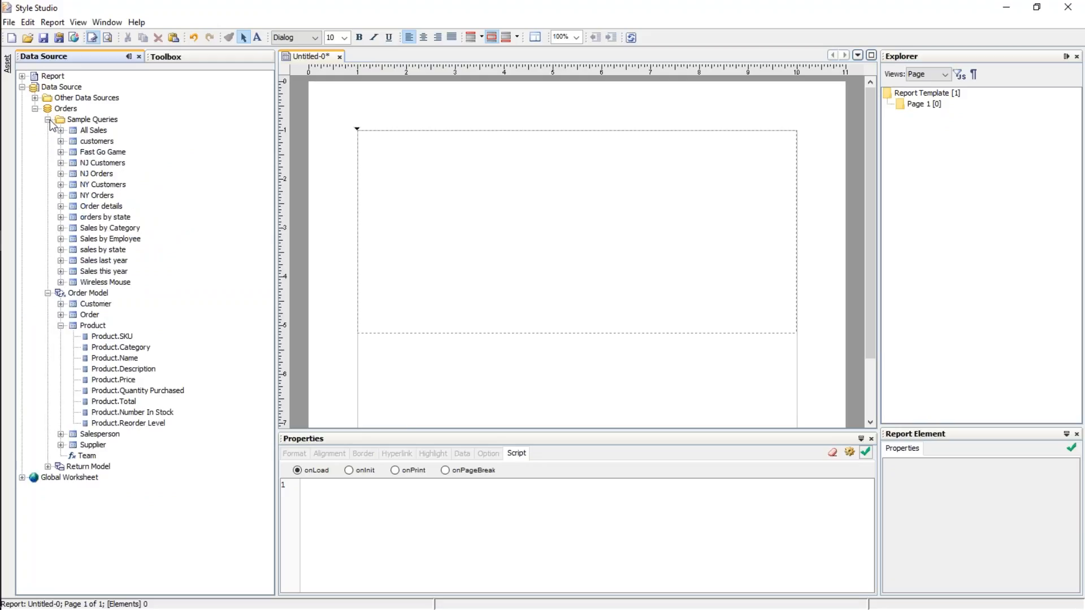
pyautogui.click(98, 153)
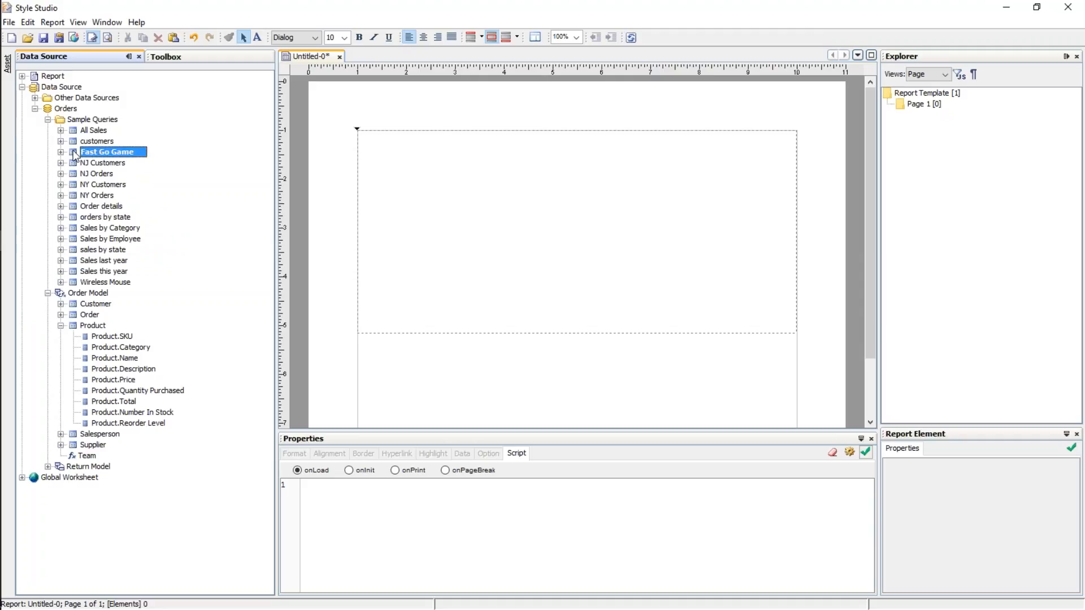
pyautogui.moveTo(95, 156); pyautogui.dragTo(570, 274)
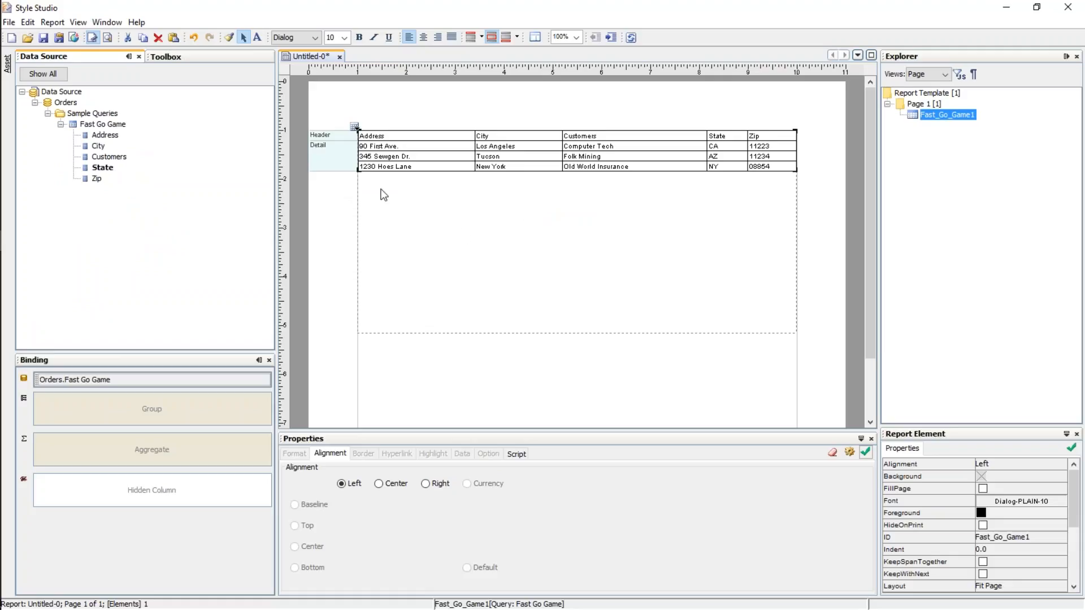
# Delete the Fast Go Game table from the report.
pyautogui.click(425, 252)
pyautogui.click(359, 167)
pyautogui.press('Delete')
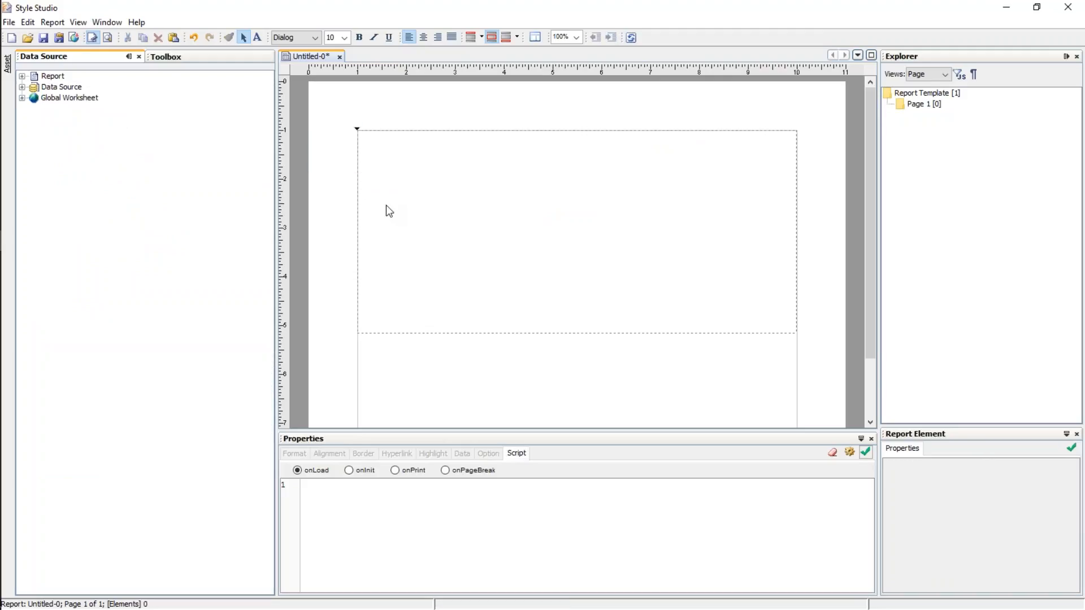
# Insert a Table element on the page and choose the Orders data source's Order Model for its data binding.
pyautogui.click(182, 56)
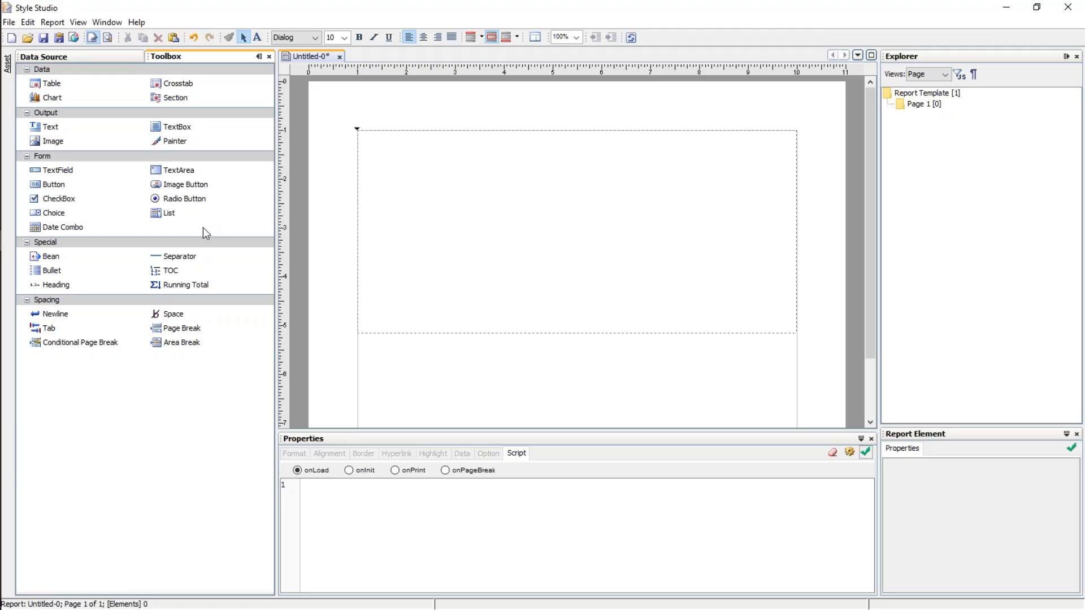
pyautogui.click(57, 83)
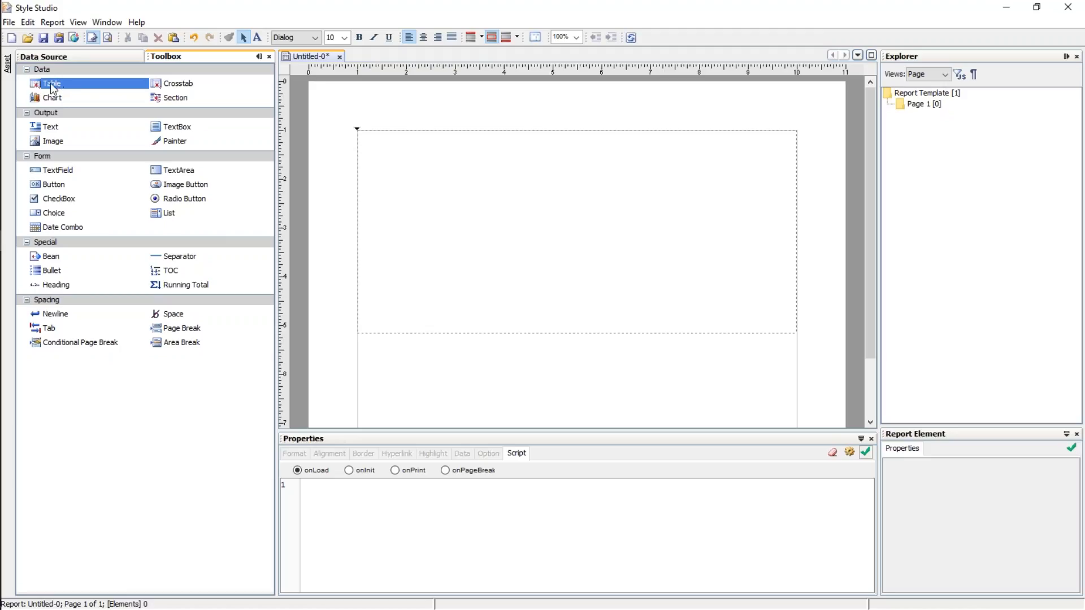
pyautogui.click(500, 214)
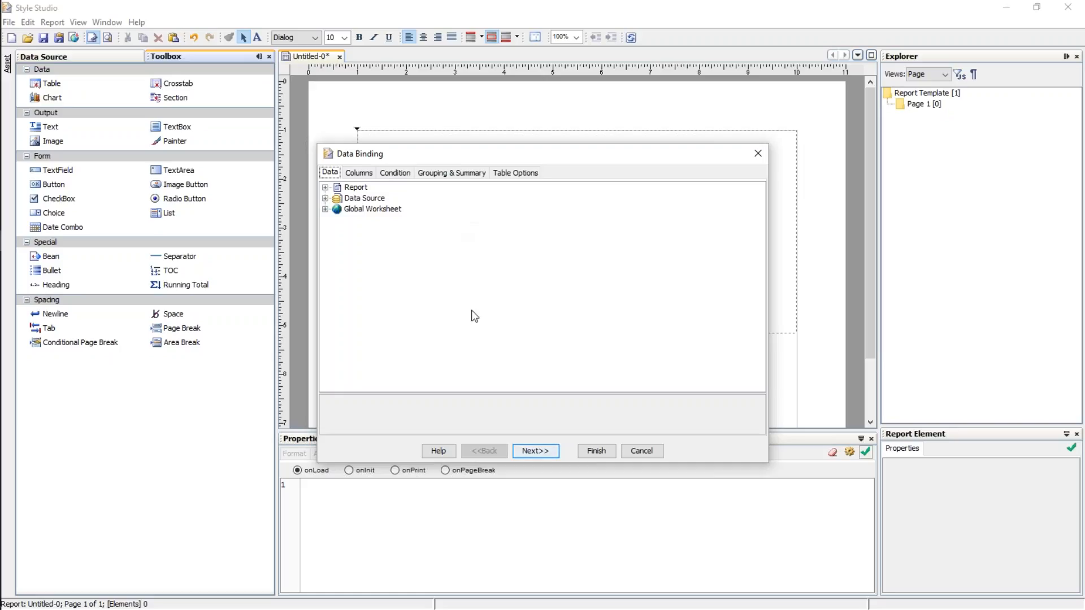
pyautogui.click(325, 199)
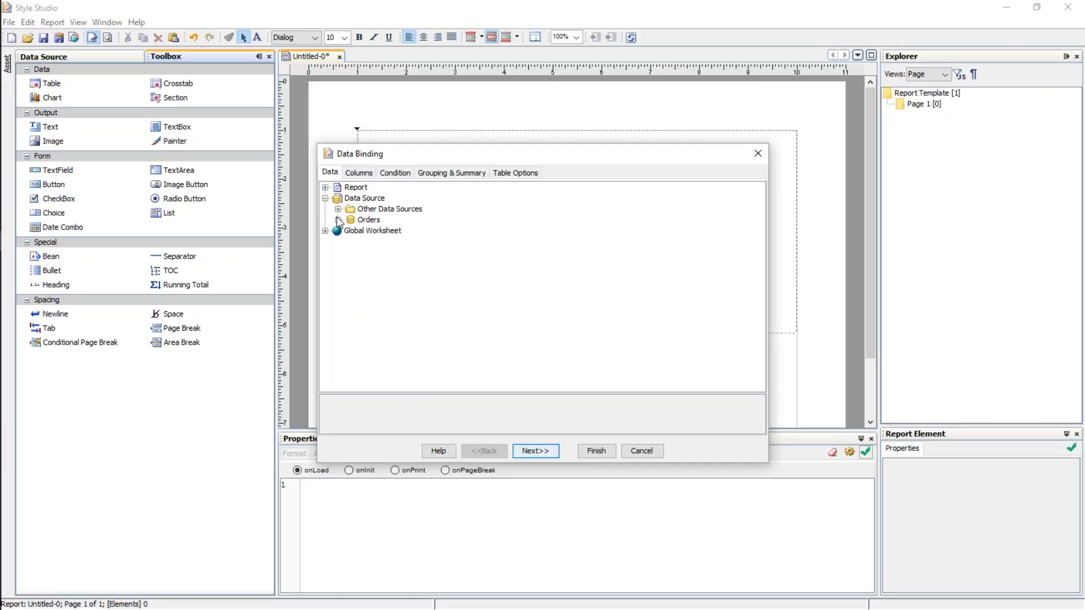
pyautogui.click(338, 220)
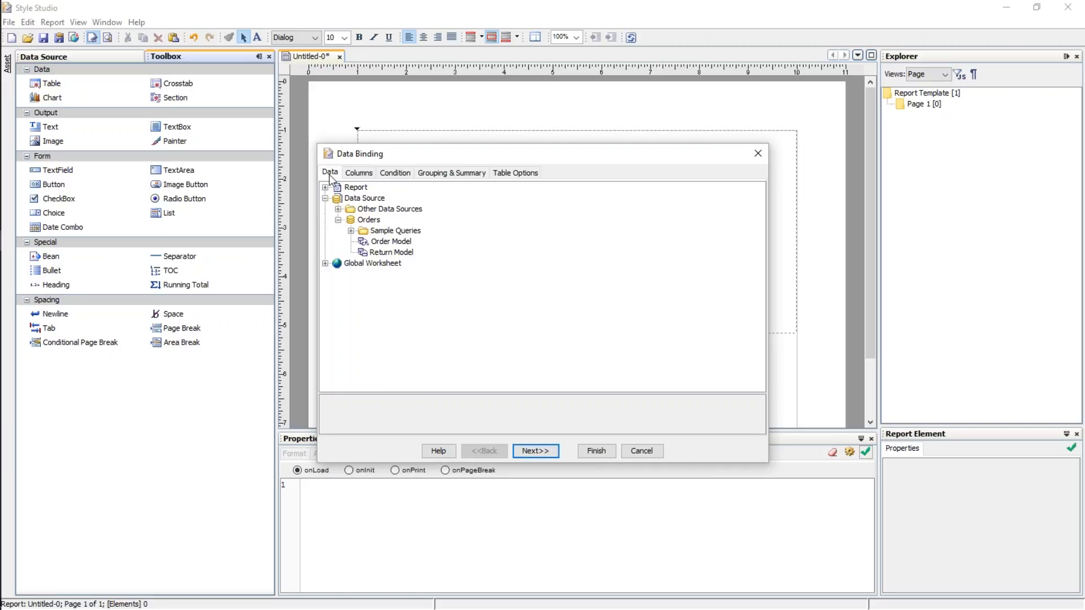
pyautogui.click(387, 243)
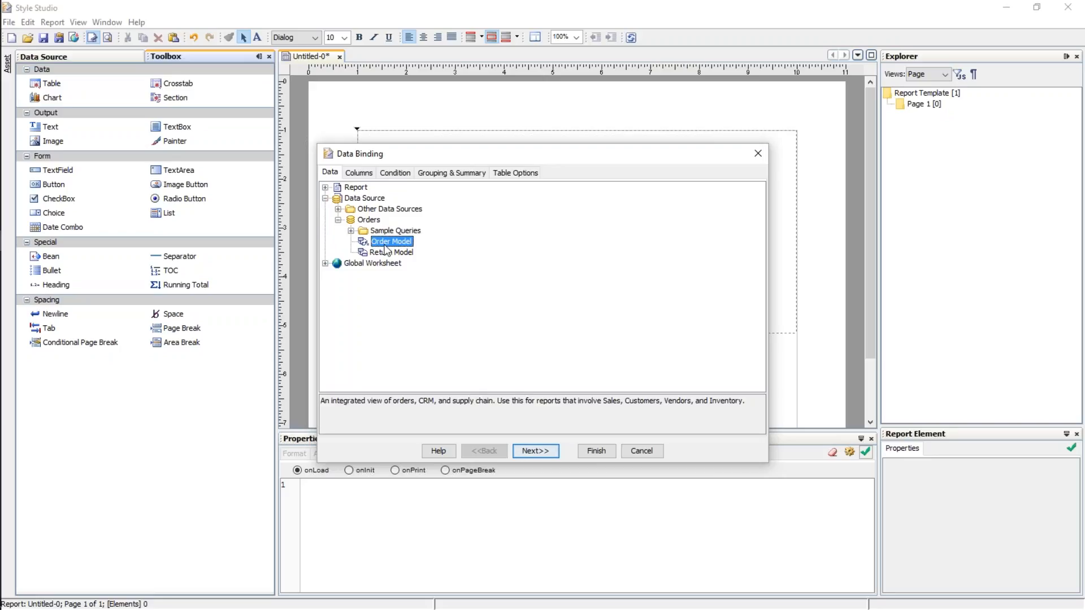
# Add Product.Category, Product.Name, Order.Date, Customer.Company, Customer.City, Customer.State and Product.Total, in that order, as the table's bound columns.
pyautogui.click(359, 174)
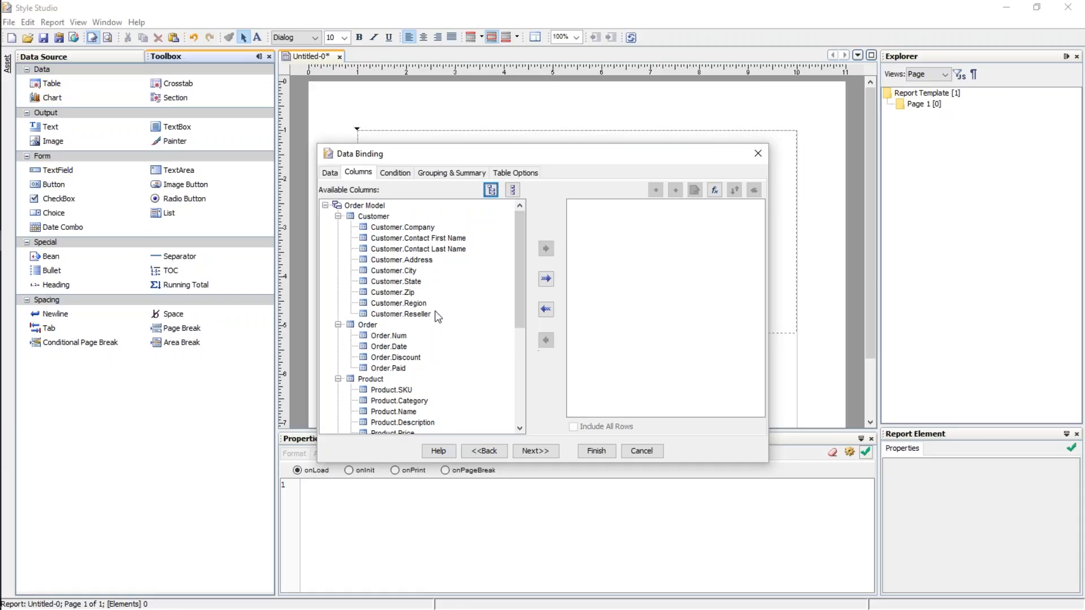
pyautogui.doubleClick(407, 401)
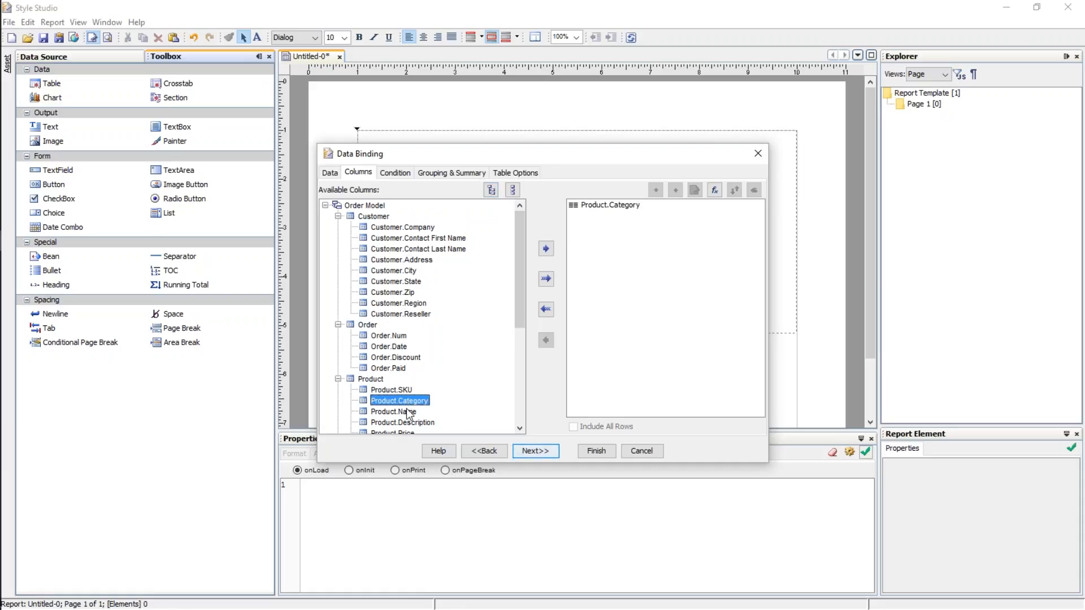
pyautogui.doubleClick(407, 412)
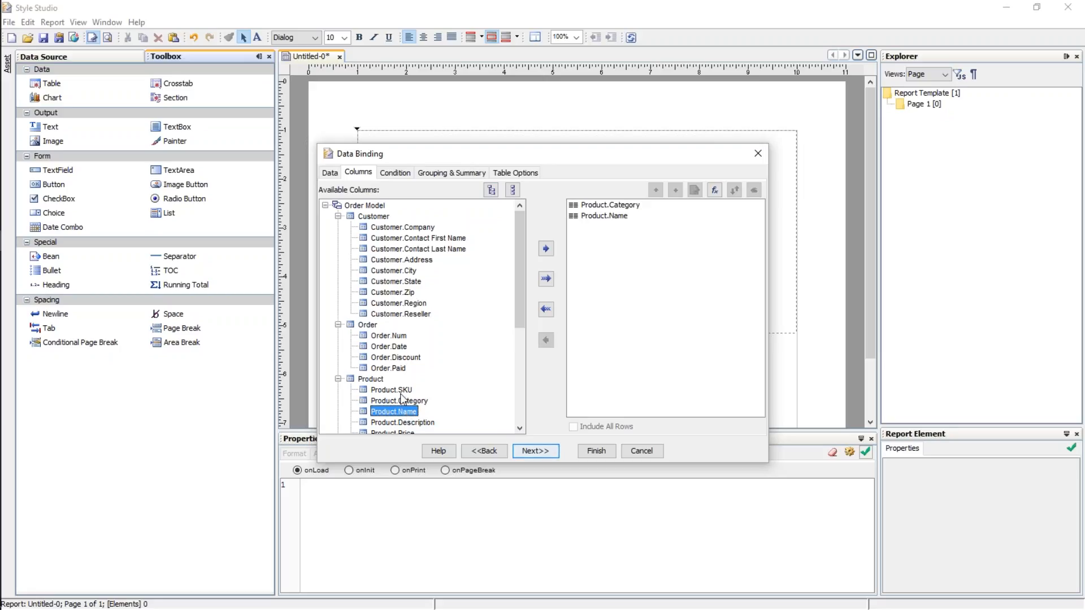
pyautogui.doubleClick(389, 346)
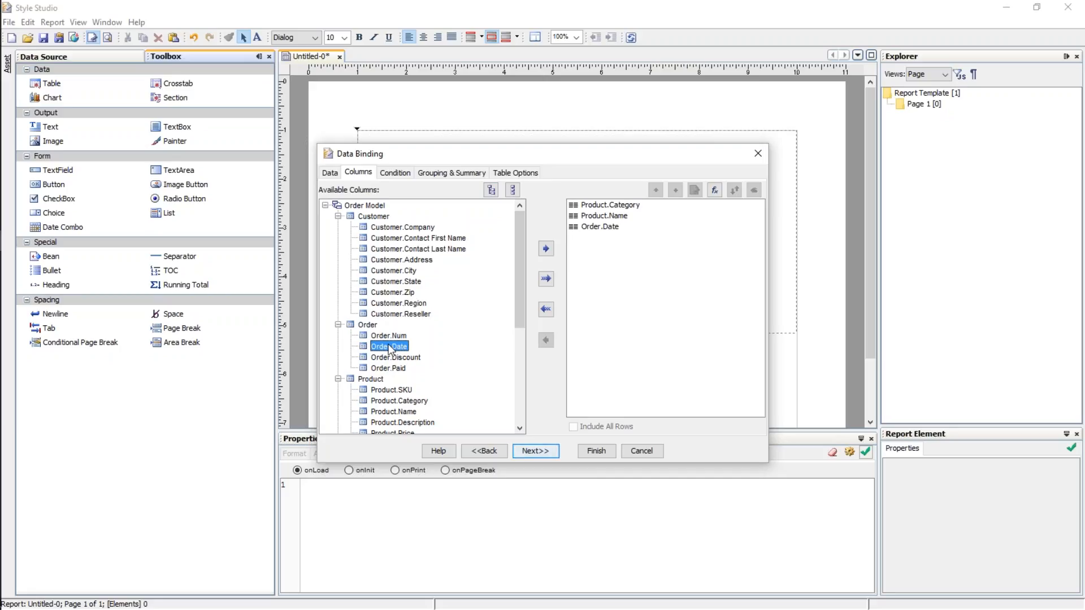
pyautogui.doubleClick(421, 227)
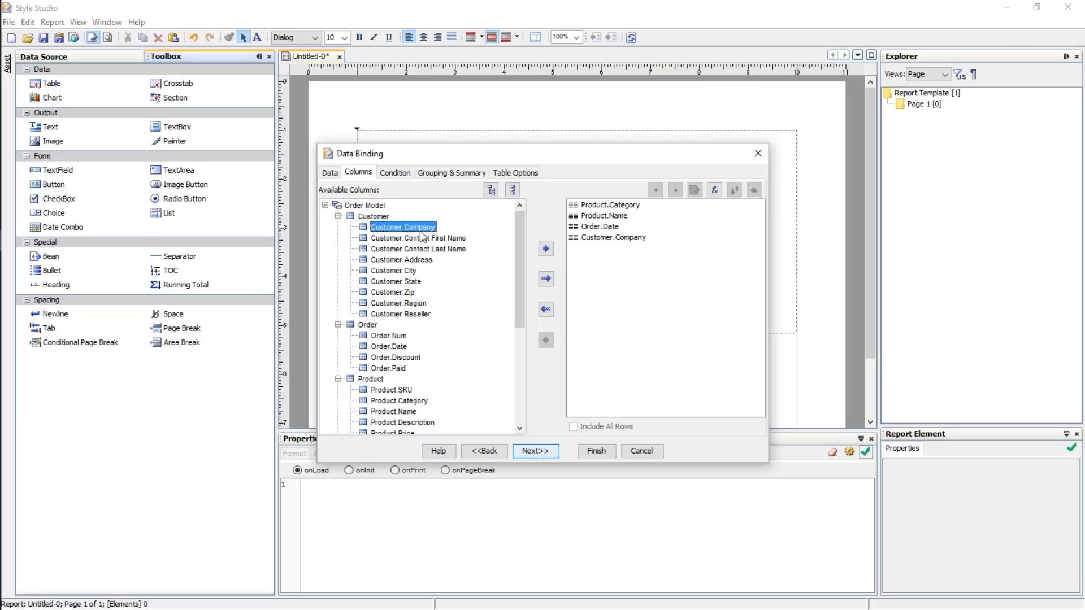
pyautogui.doubleClick(409, 272)
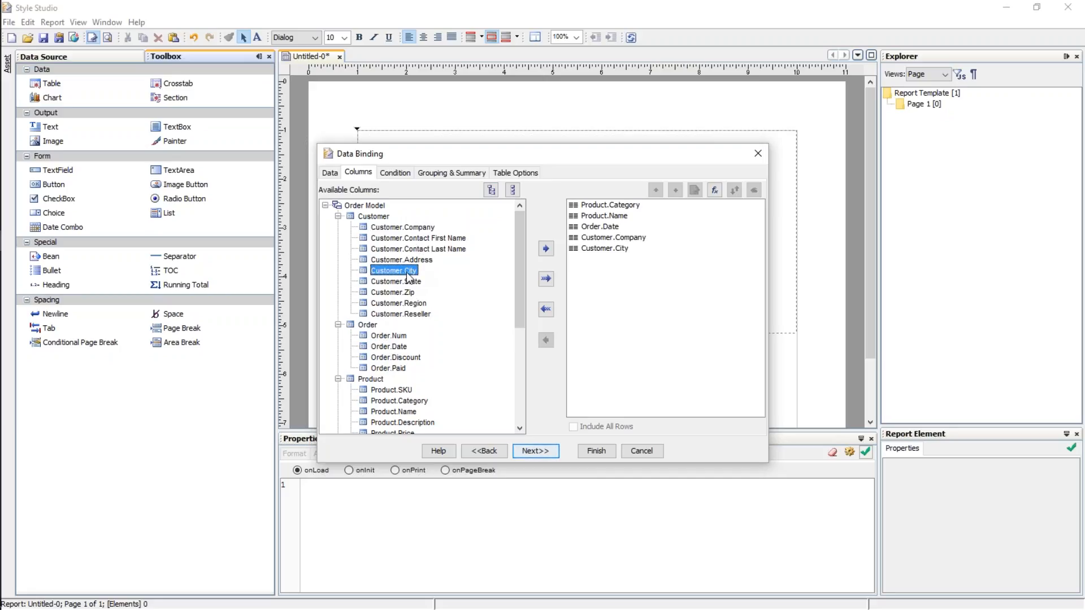
pyautogui.doubleClick(410, 281)
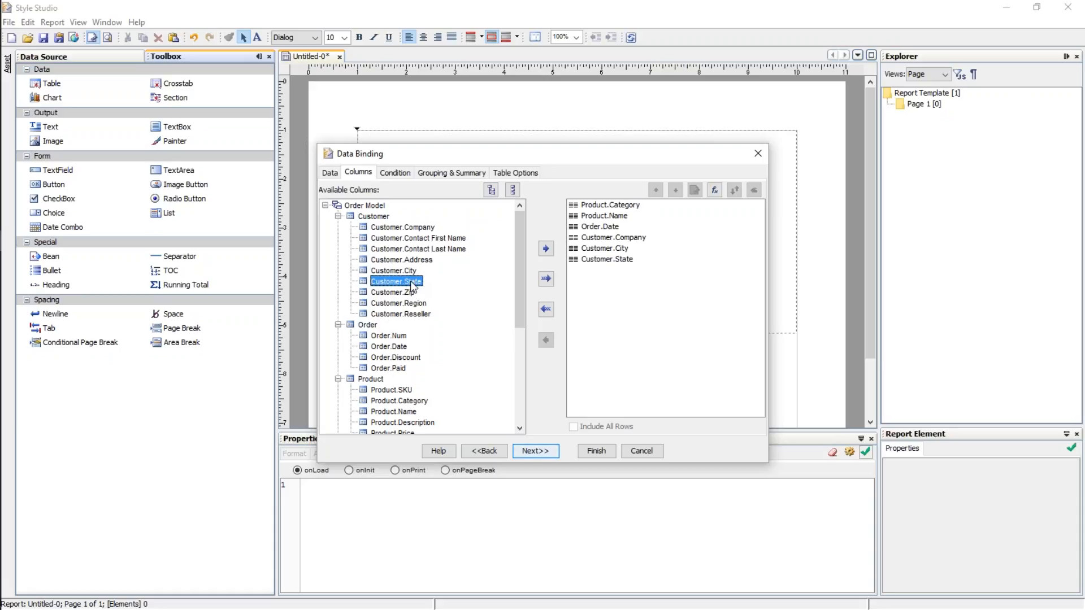
pyautogui.moveTo(519, 315); pyautogui.dragTo(526, 381)
pyautogui.doubleClick(392, 321)
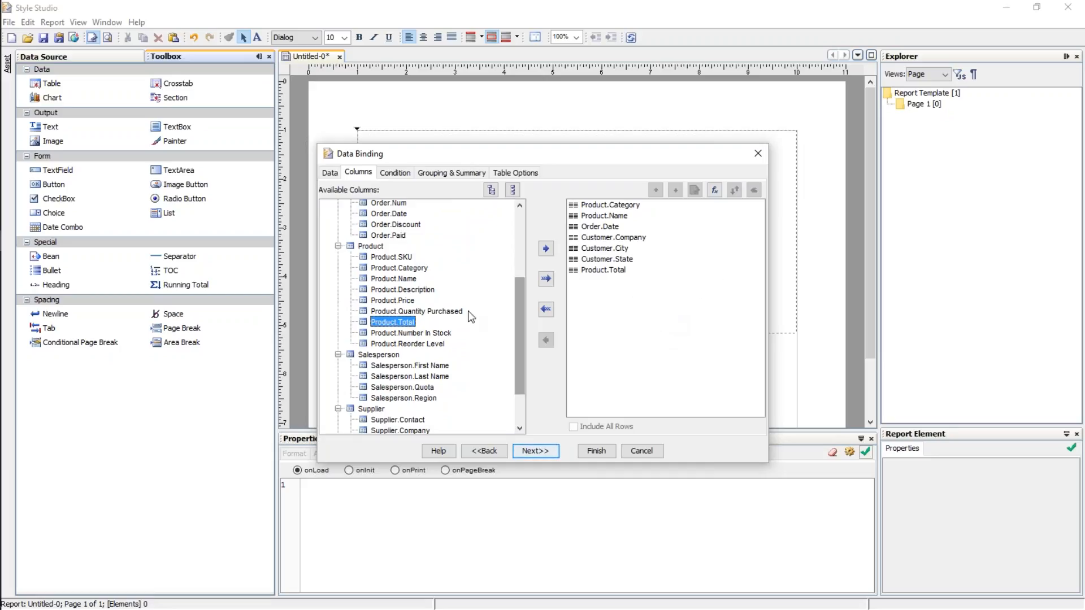
pyautogui.moveTo(520, 339); pyautogui.dragTo(520, 234)
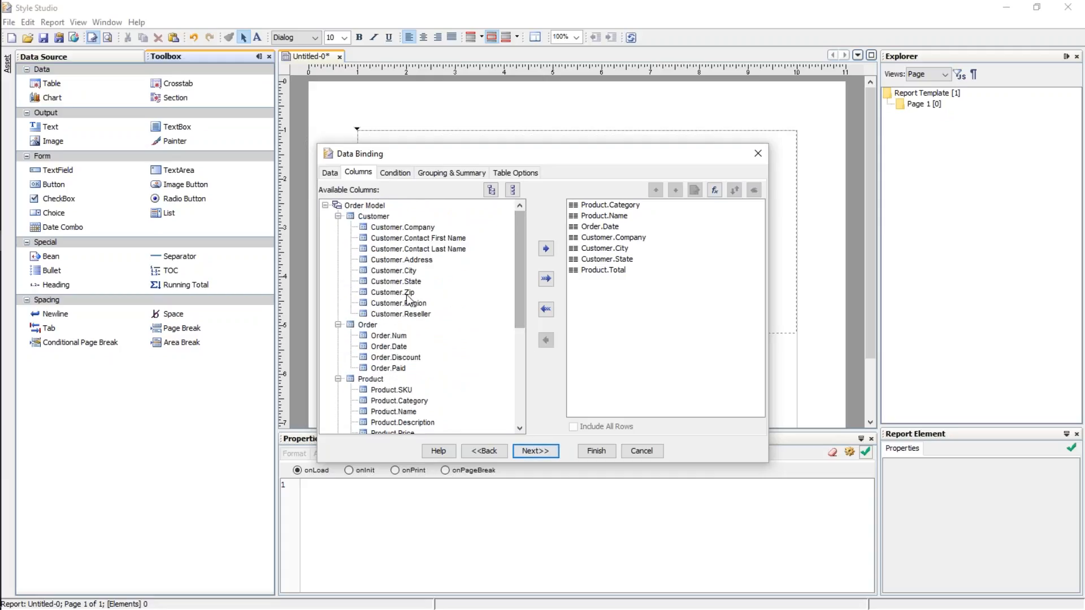
pyautogui.click(714, 197)
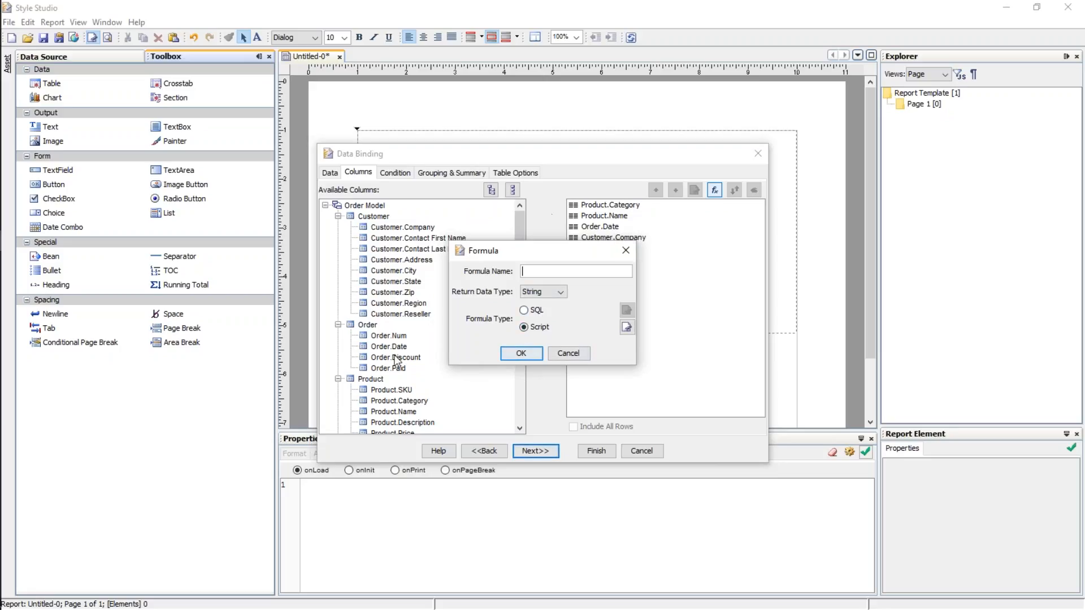
pyautogui.click(628, 254)
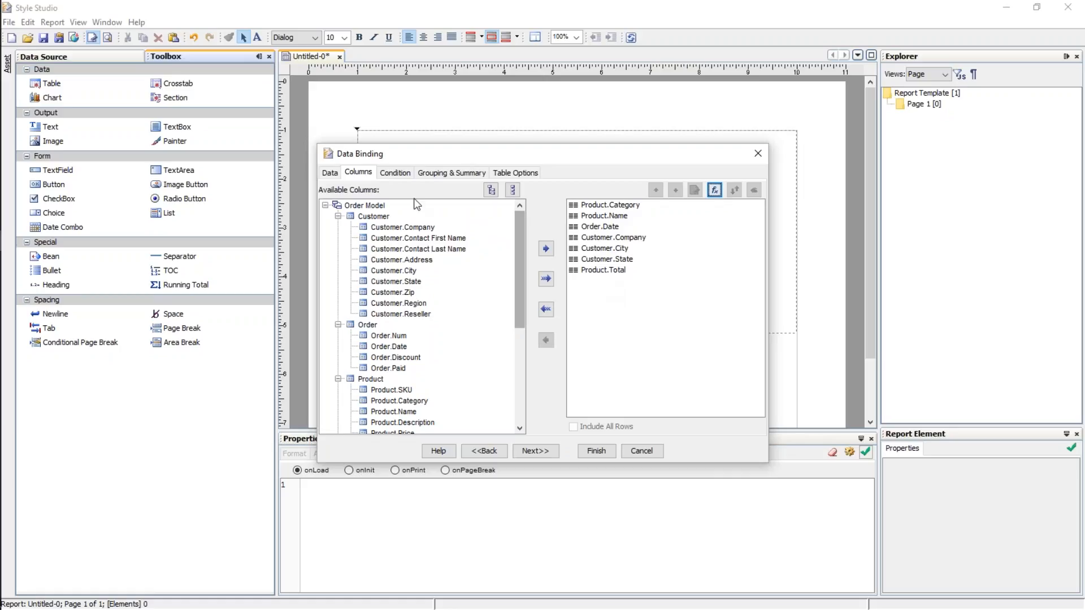
# Group the table data by Product.Category and add Product.Total as a Sum summary in the data binding.
pyautogui.click(396, 172)
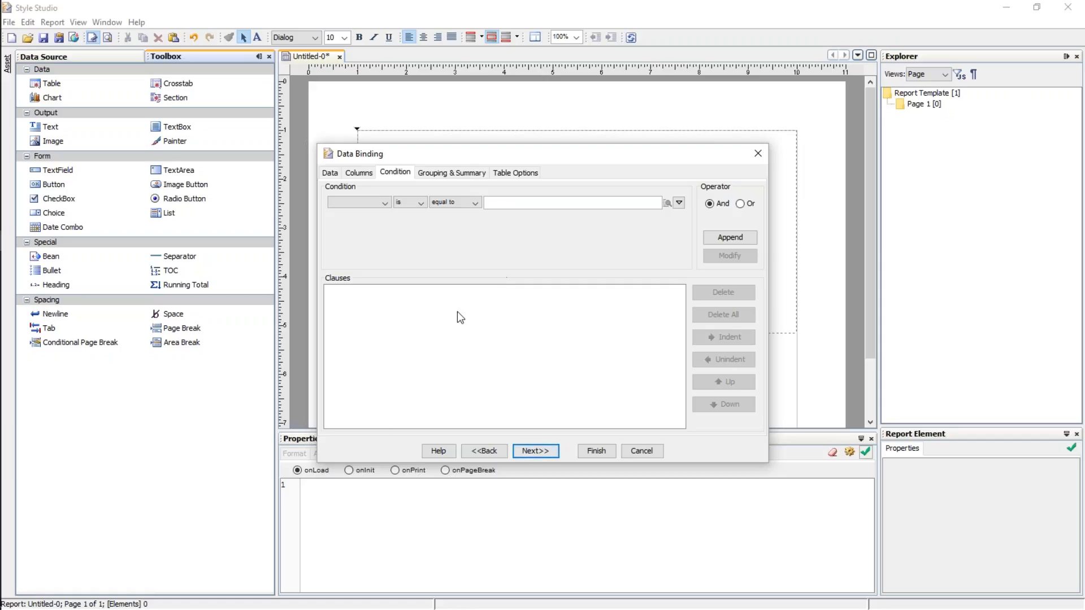
pyautogui.click(458, 173)
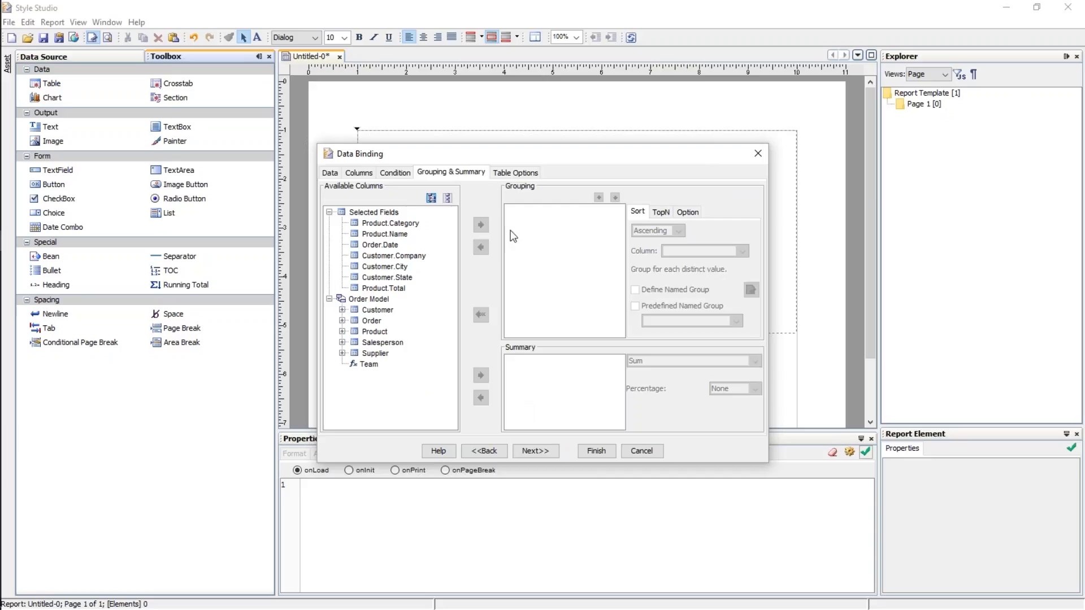
pyautogui.click(402, 223)
pyautogui.moveTo(402, 224); pyautogui.dragTo(552, 252)
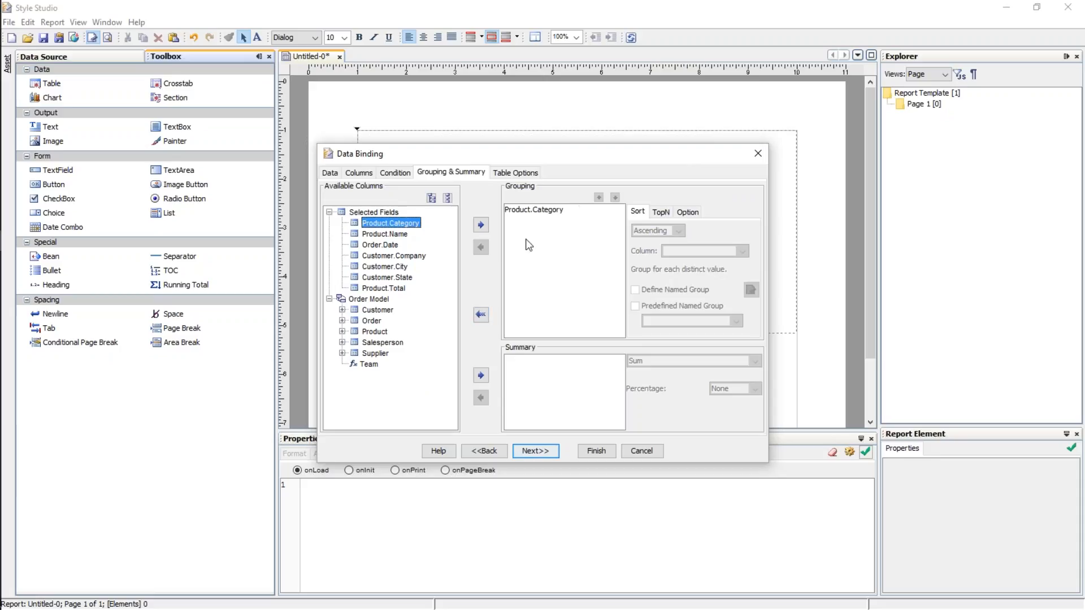
pyautogui.click(342, 332)
pyautogui.moveTo(412, 393); pyautogui.dragTo(517, 382)
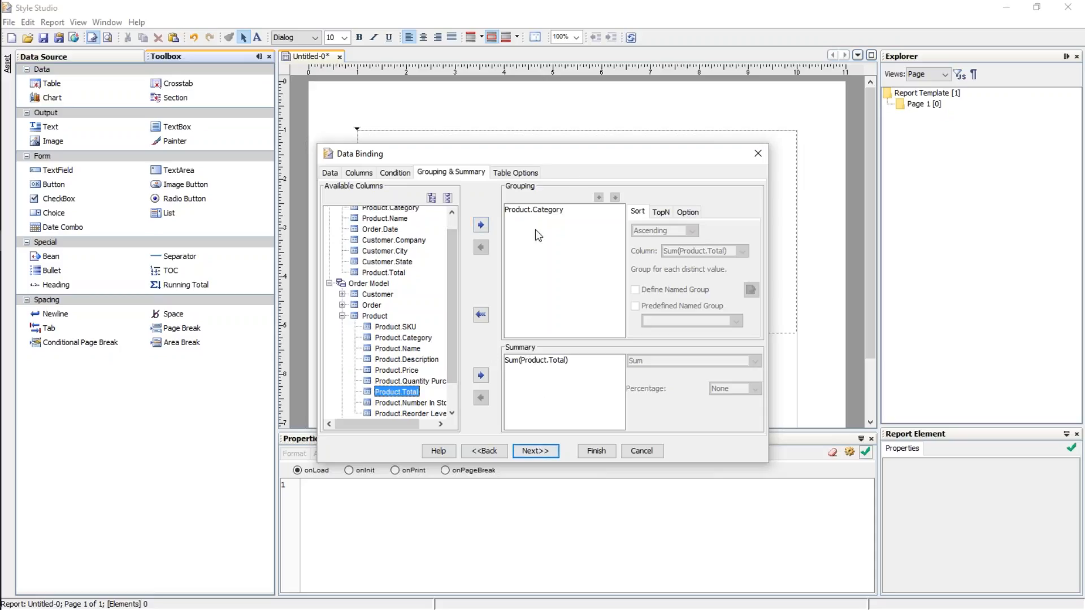
# Review the sort order and TopN settings available for the Product.Category group.
pyautogui.click(535, 213)
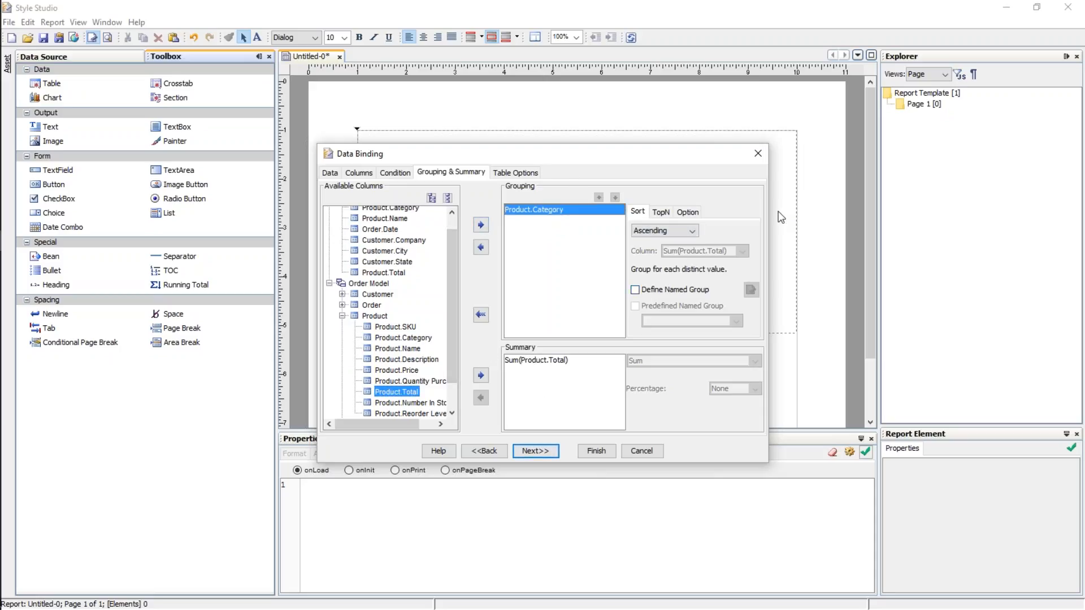
pyautogui.click(692, 232)
pyautogui.click(600, 249)
pyautogui.click(660, 212)
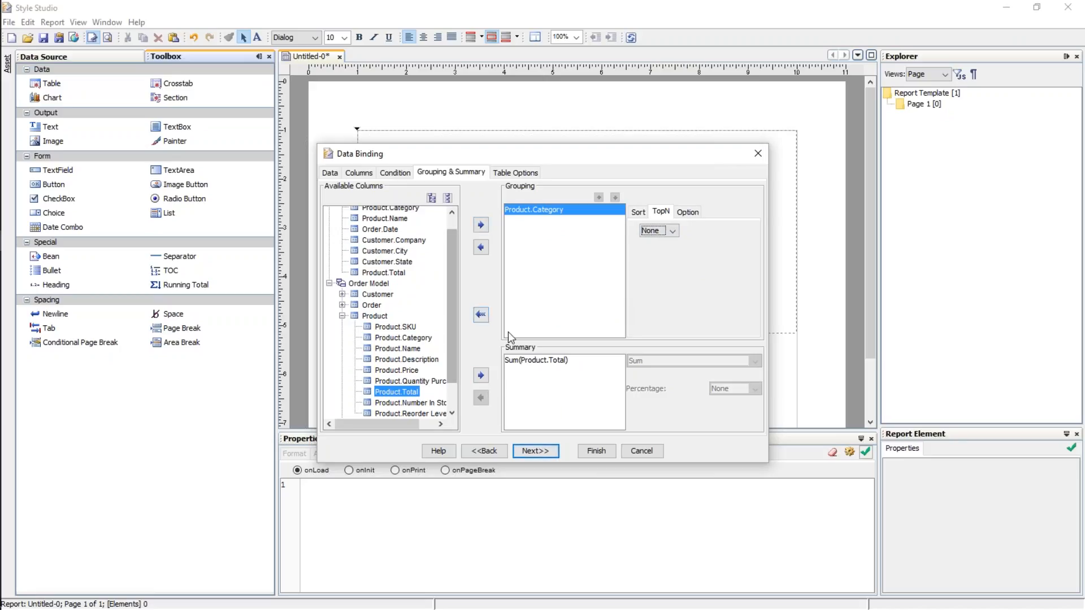
# Remove the Product.Category grouping and the Product.Total summary, and check the table options.
pyautogui.moveTo(551, 209); pyautogui.dragTo(382, 268)
pyautogui.moveTo(540, 359); pyautogui.dragTo(400, 340)
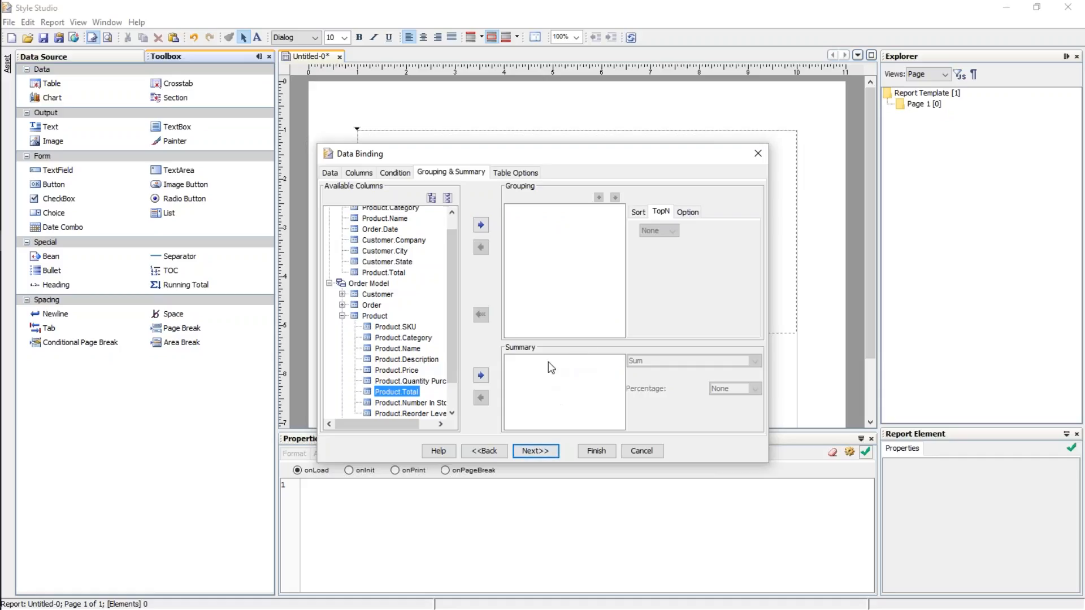
pyautogui.click(513, 171)
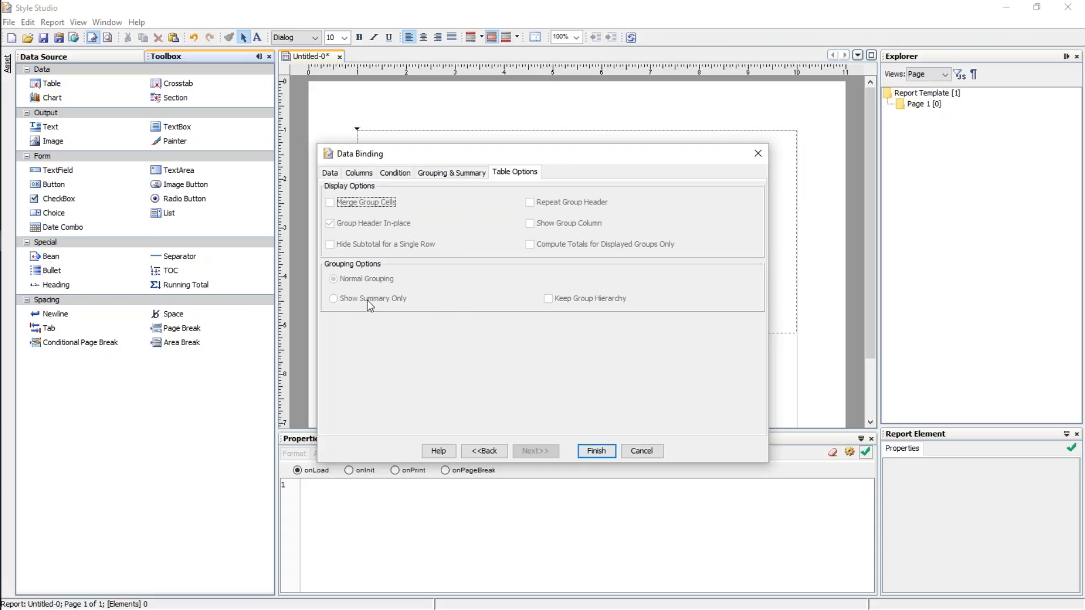
# Add the Product.Category group and the Product.Total sum again, and review the table's display and grouping options.
pyautogui.click(460, 175)
pyautogui.click(410, 225)
pyautogui.doubleClick(410, 225)
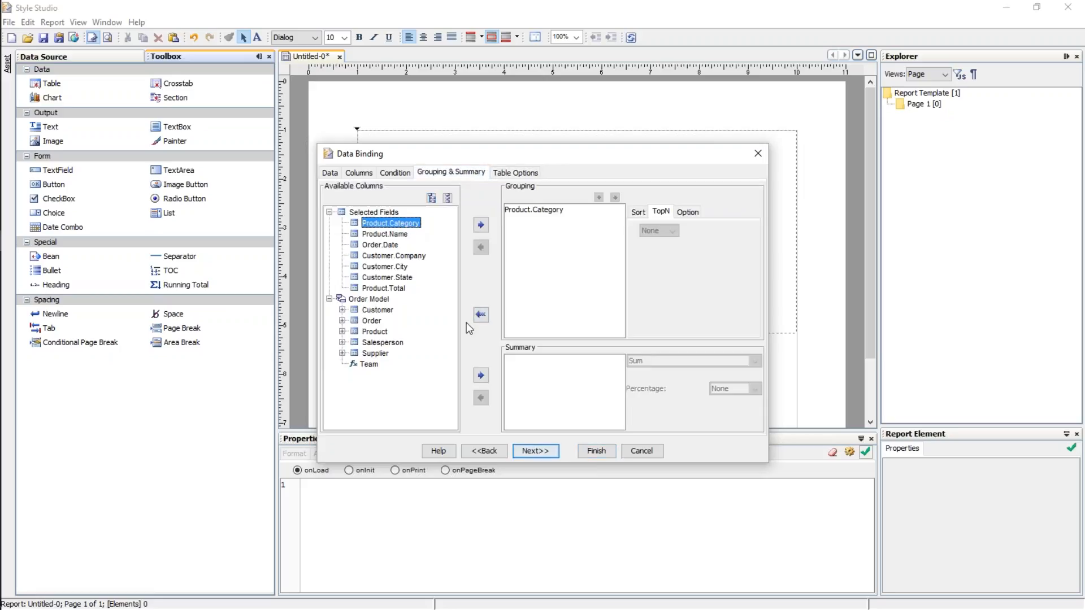
pyautogui.click(342, 332)
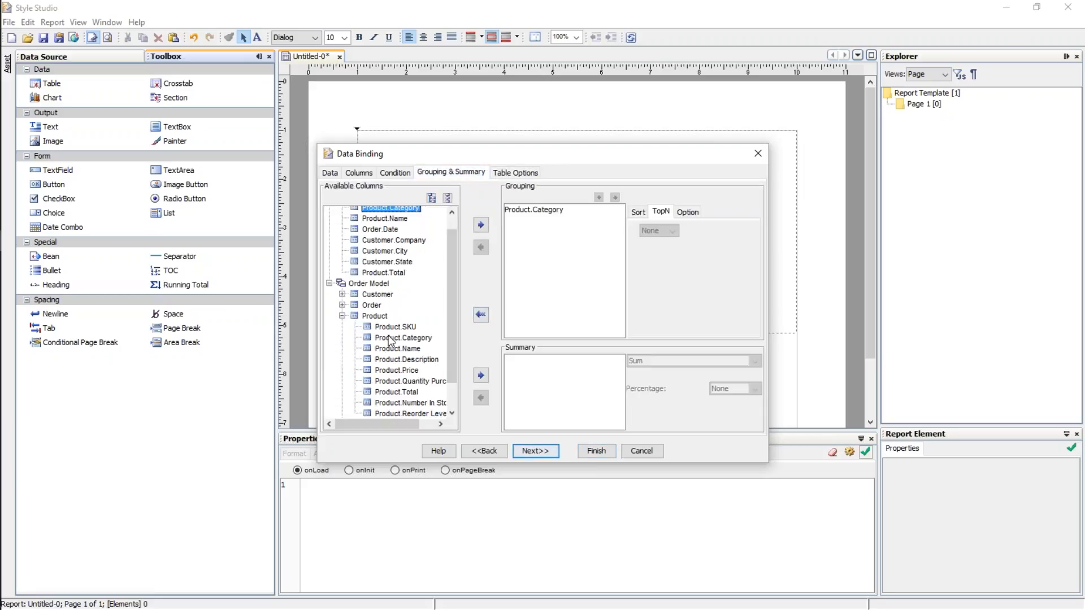
pyautogui.click(396, 392)
pyautogui.click(481, 375)
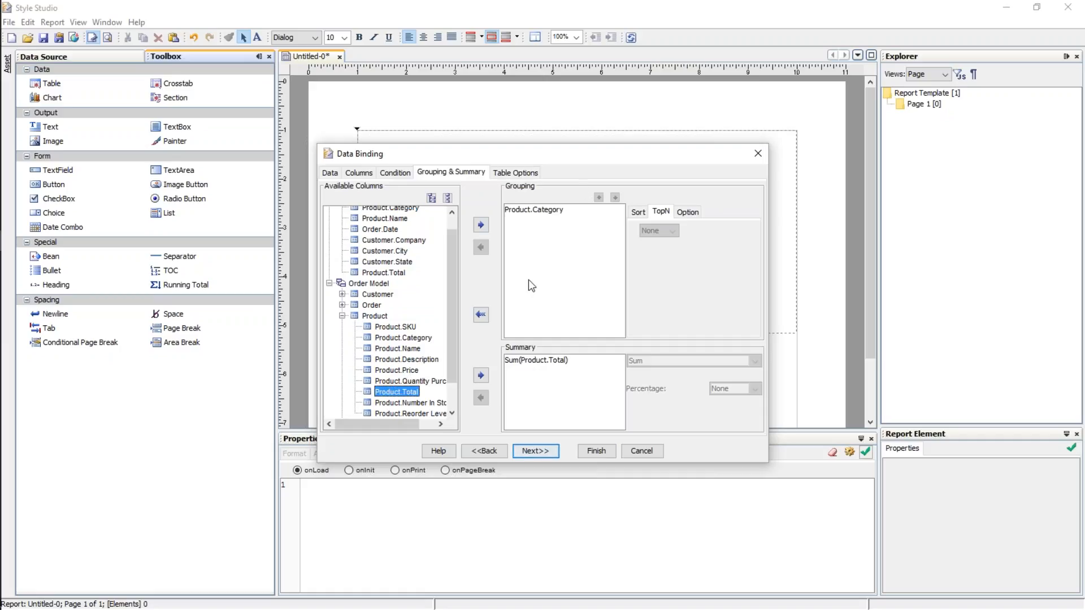
pyautogui.click(522, 173)
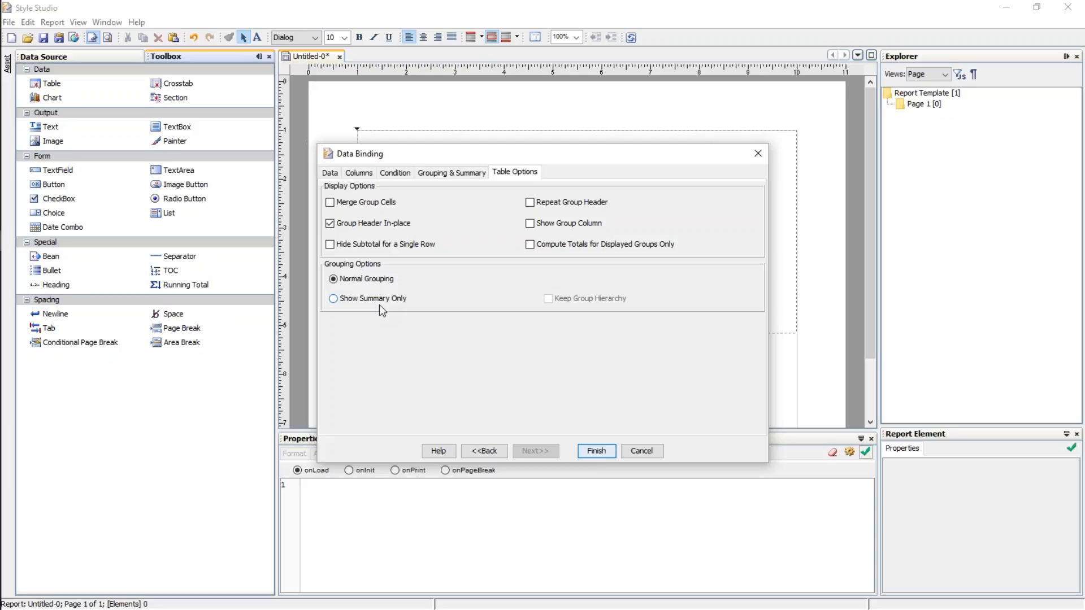
# Clear the Product.Category grouping and the Product.Total summary, and finish the data binding with only the selected detail columns.
pyautogui.click(452, 173)
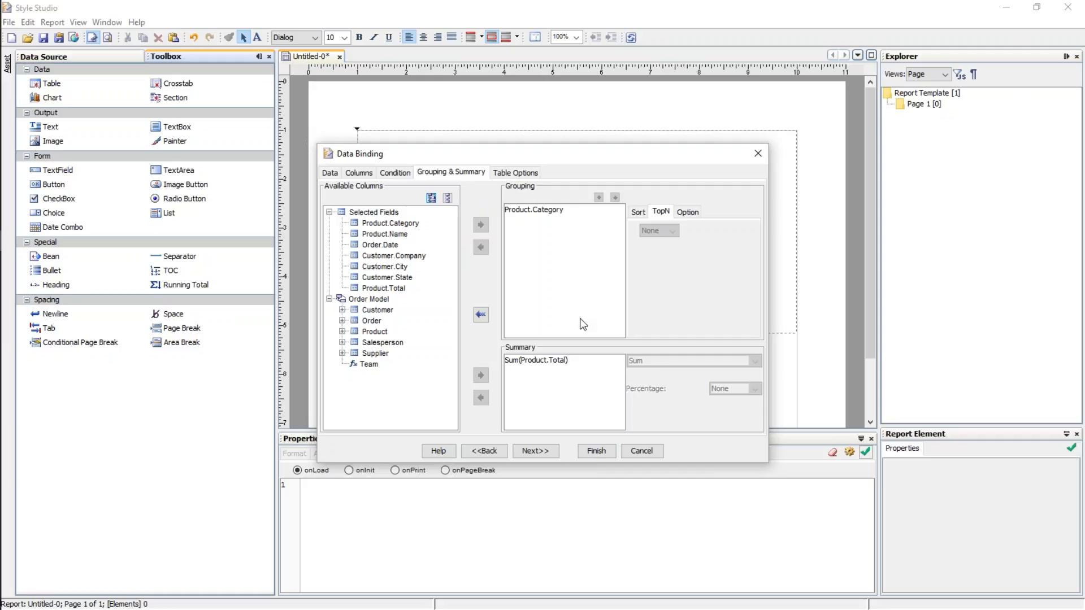
pyautogui.doubleClick(547, 212)
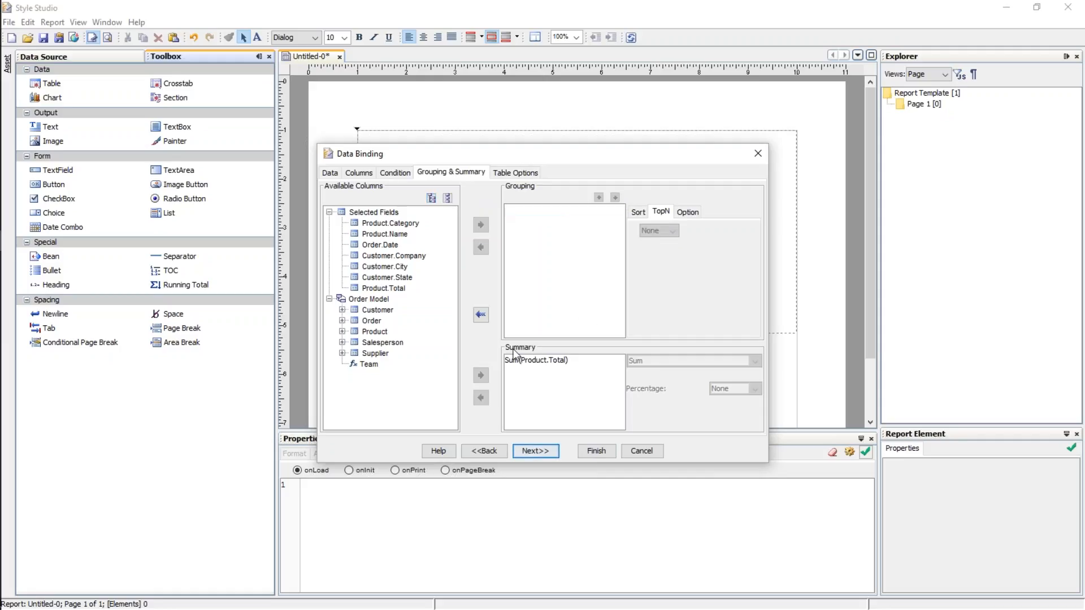
pyautogui.doubleClick(540, 363)
pyautogui.click(358, 172)
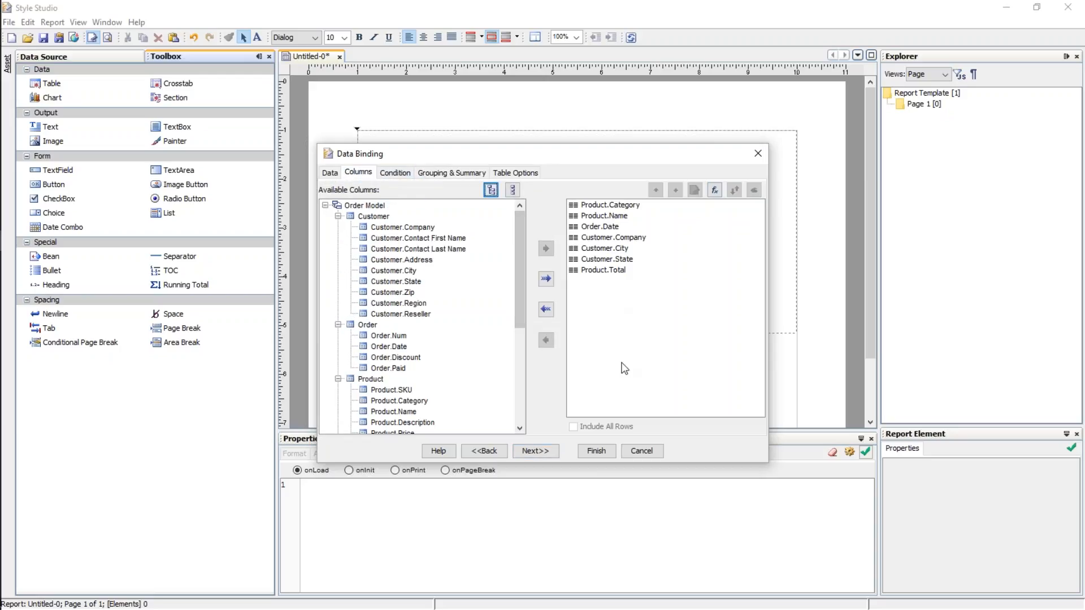
pyautogui.click(598, 452)
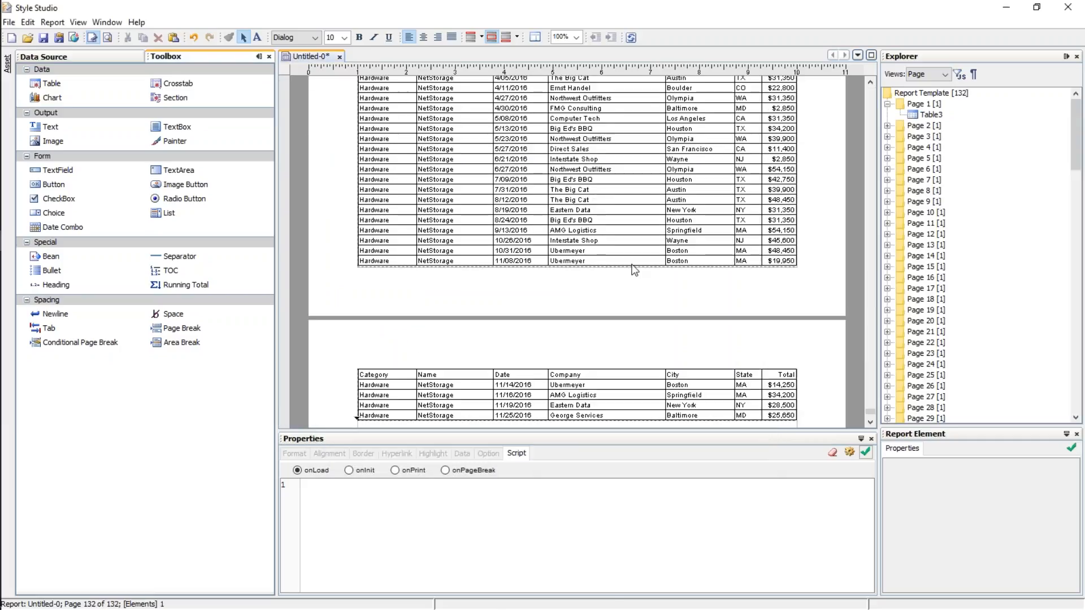
# Look through the data rows of the generated table and switch the report to showing field placeholders instead of live data.
pyautogui.scroll(3, 578, 251)
pyautogui.moveTo(870, 411); pyautogui.dragTo(856, 86)
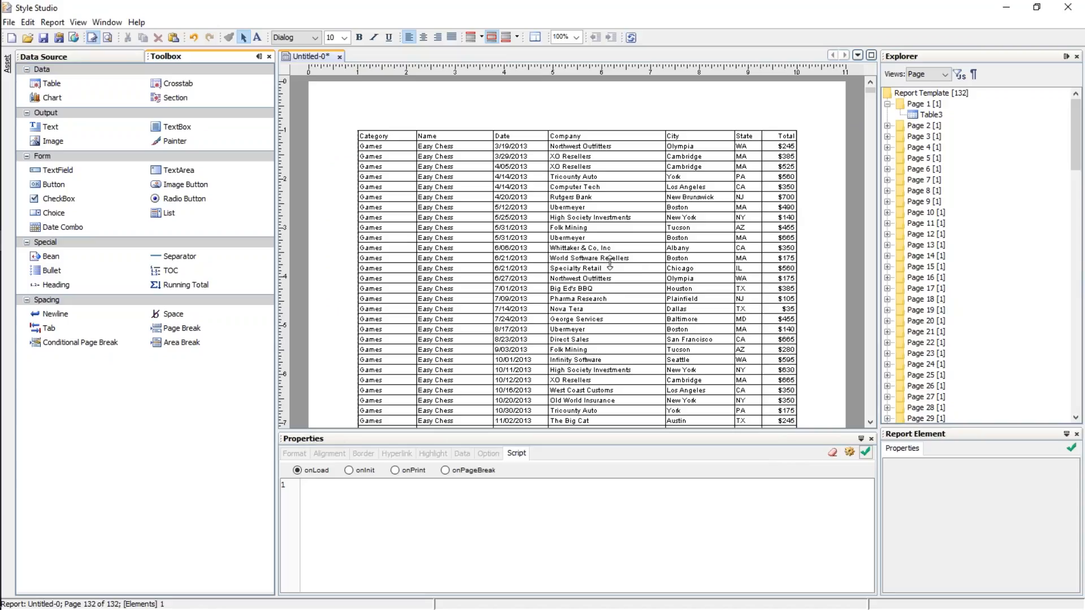
pyautogui.scroll(-3, 611, 263)
pyautogui.scroll(3, 628, 272)
pyautogui.scroll(-10, 590, 282)
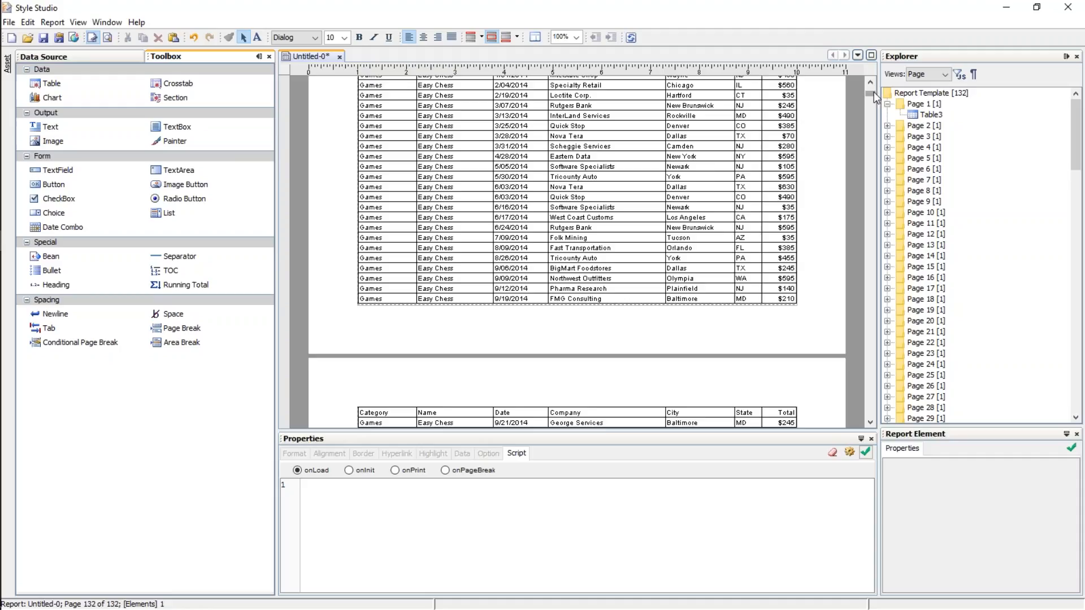
pyautogui.scroll(10, 876, 96)
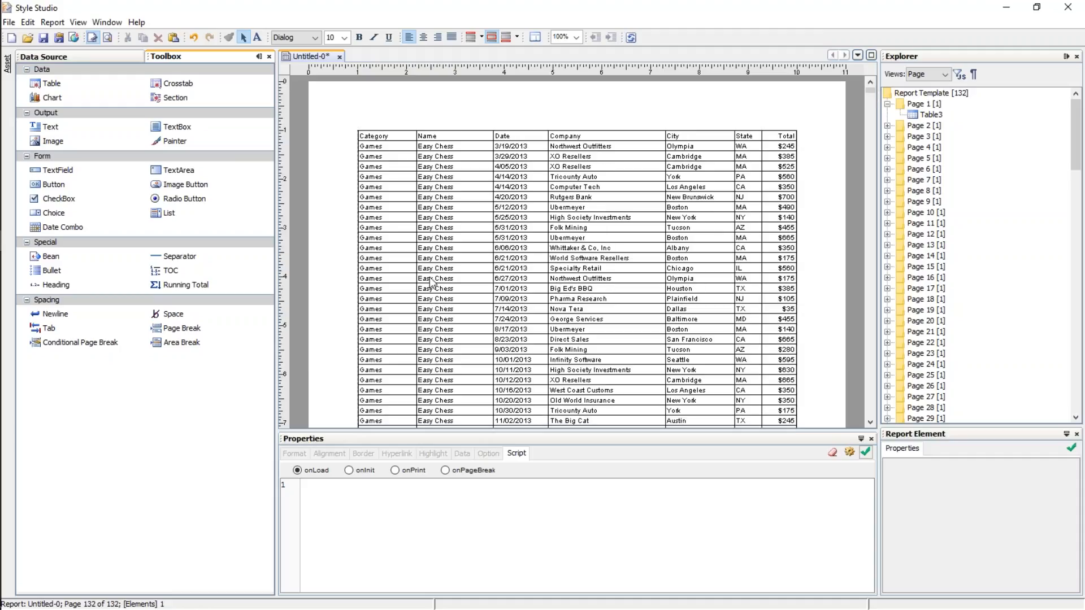
pyautogui.click(93, 39)
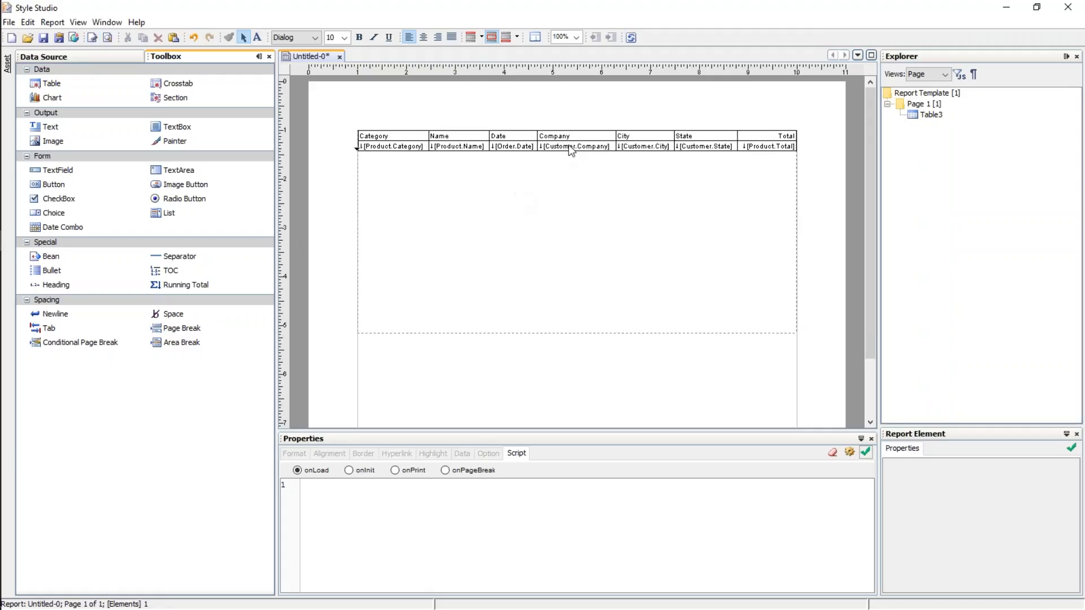
# Select the table and inspect the data binding of its Product.Category detail cell.
pyautogui.click(574, 190)
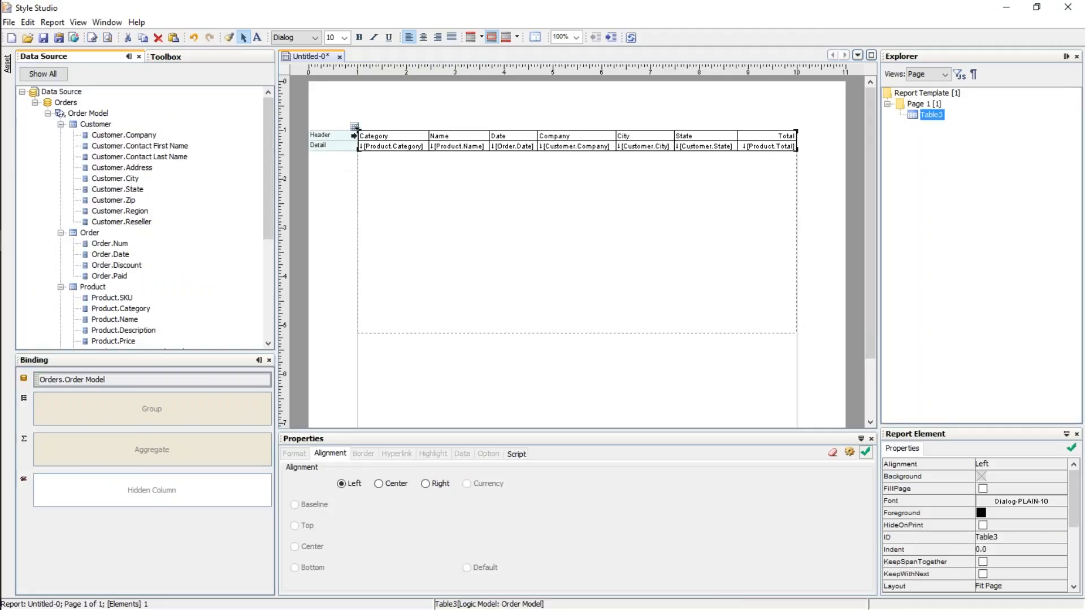
pyautogui.click(390, 146)
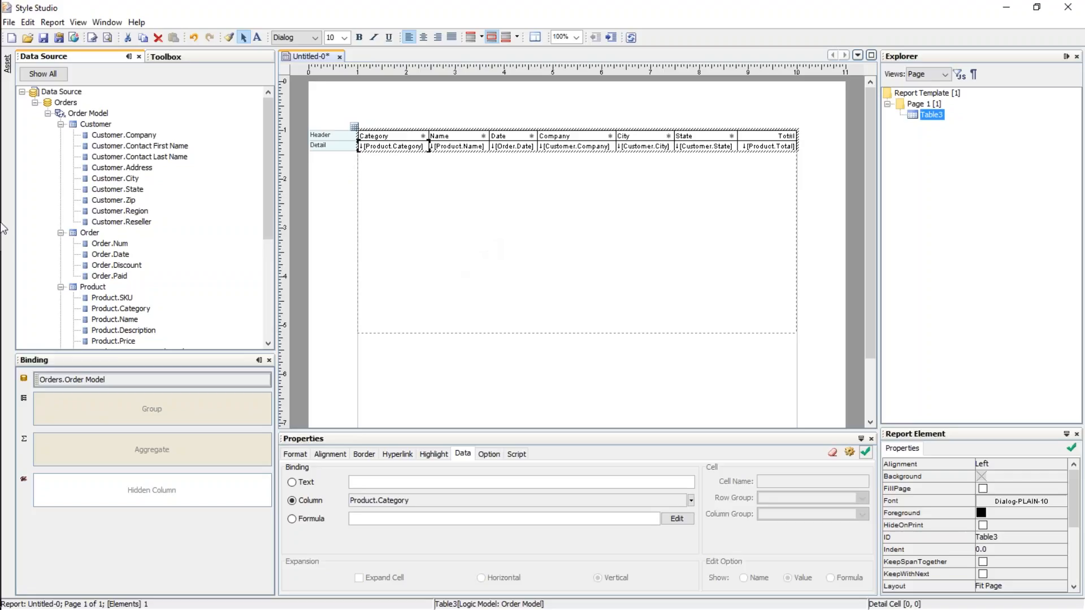
pyautogui.moveTo(3, 229)
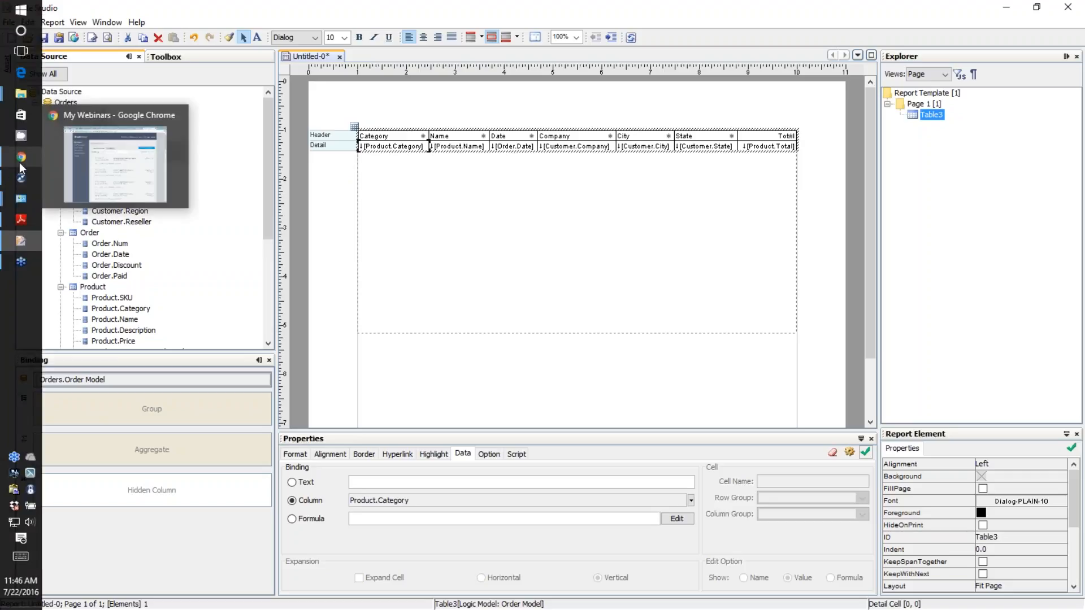
pyautogui.click(26, 217)
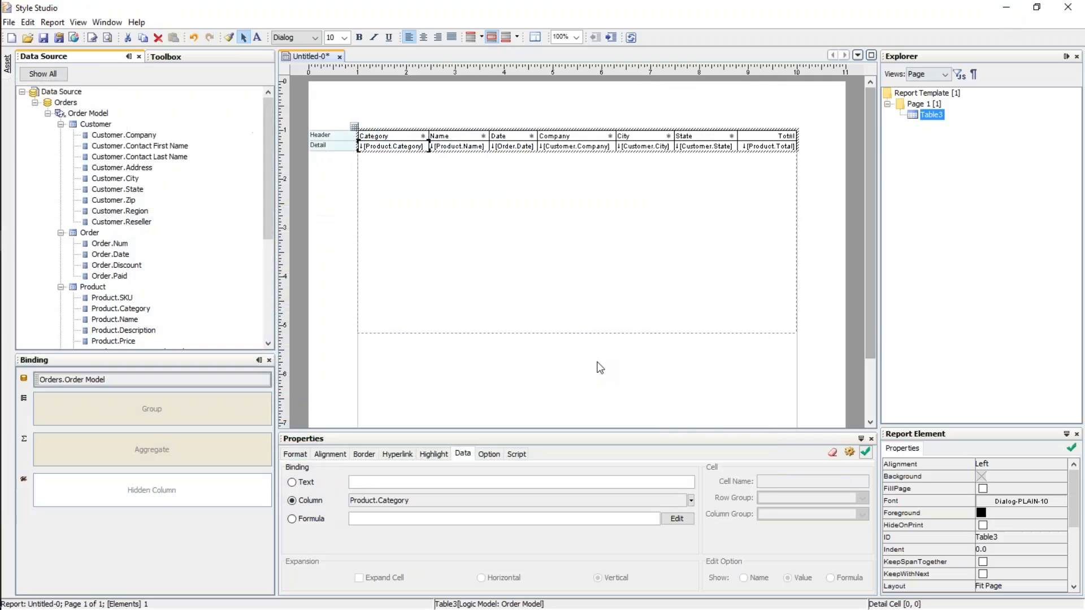
# Apply the Dark Header Borders style from the Blue group to the table through its table properties.
pyautogui.click(456, 136)
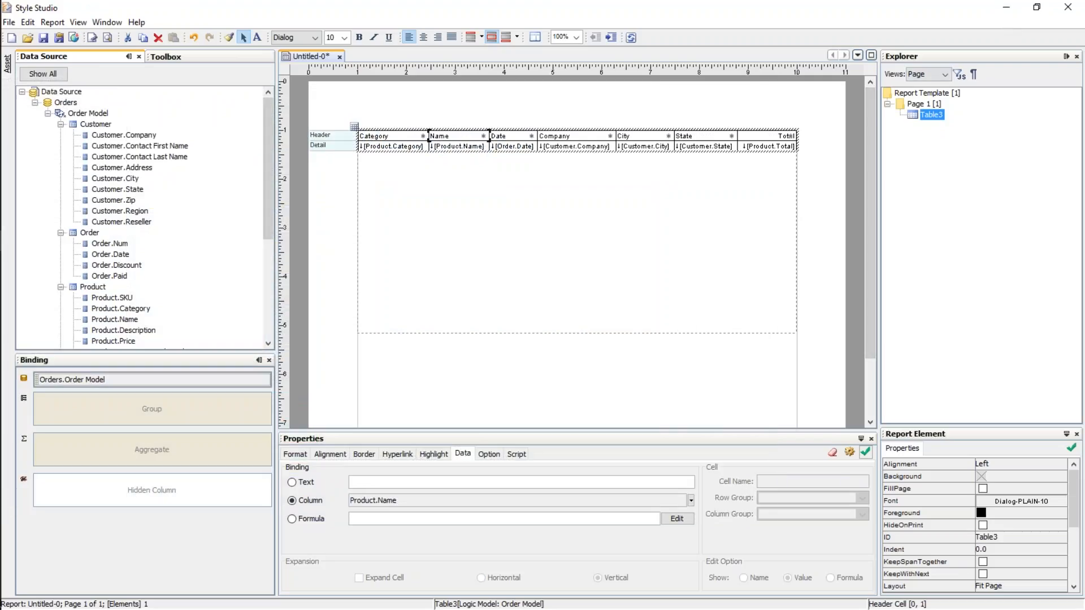
pyautogui.rightClick(462, 134)
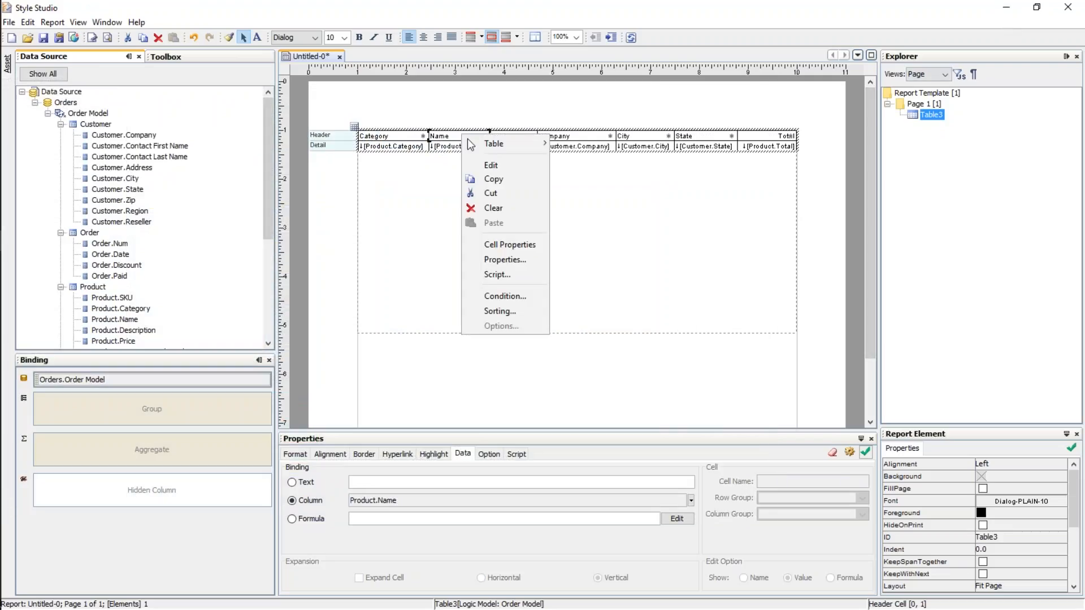
pyautogui.click(516, 259)
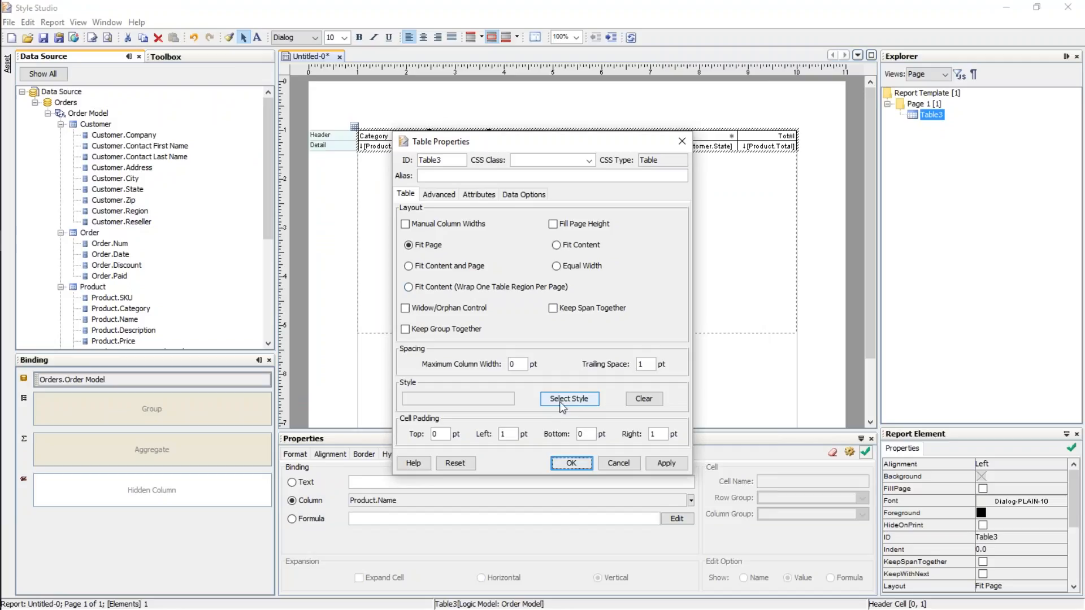
pyautogui.click(576, 395)
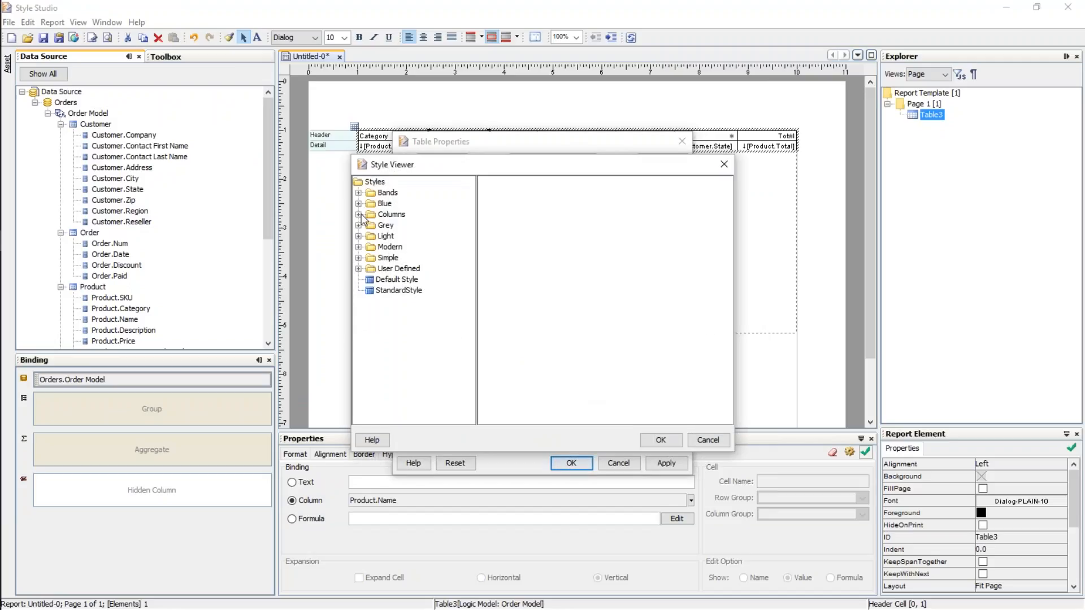
pyautogui.click(358, 203)
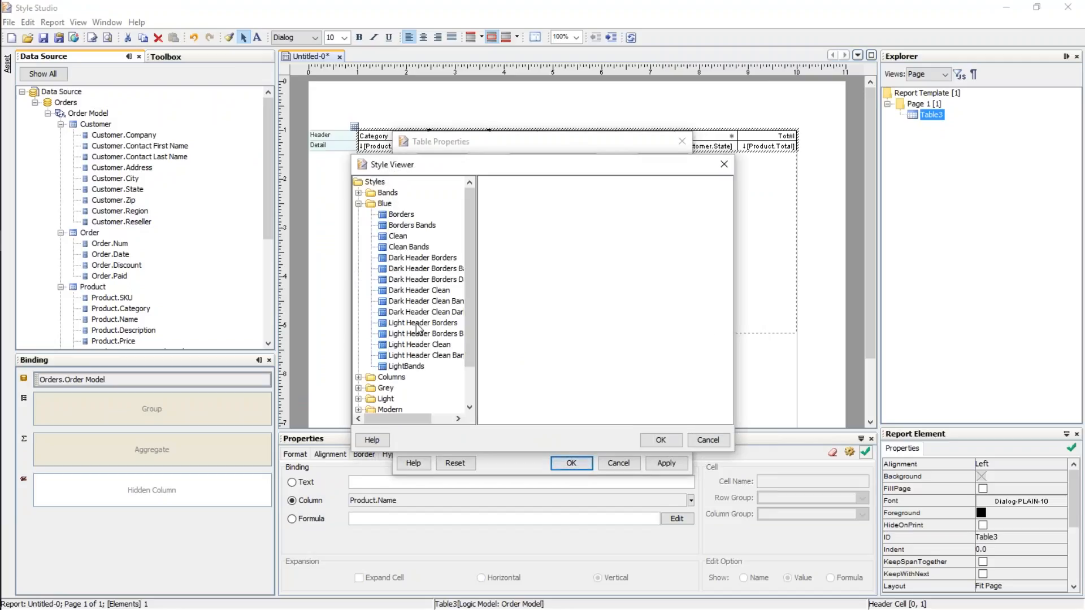
pyautogui.click(407, 255)
pyautogui.click(416, 269)
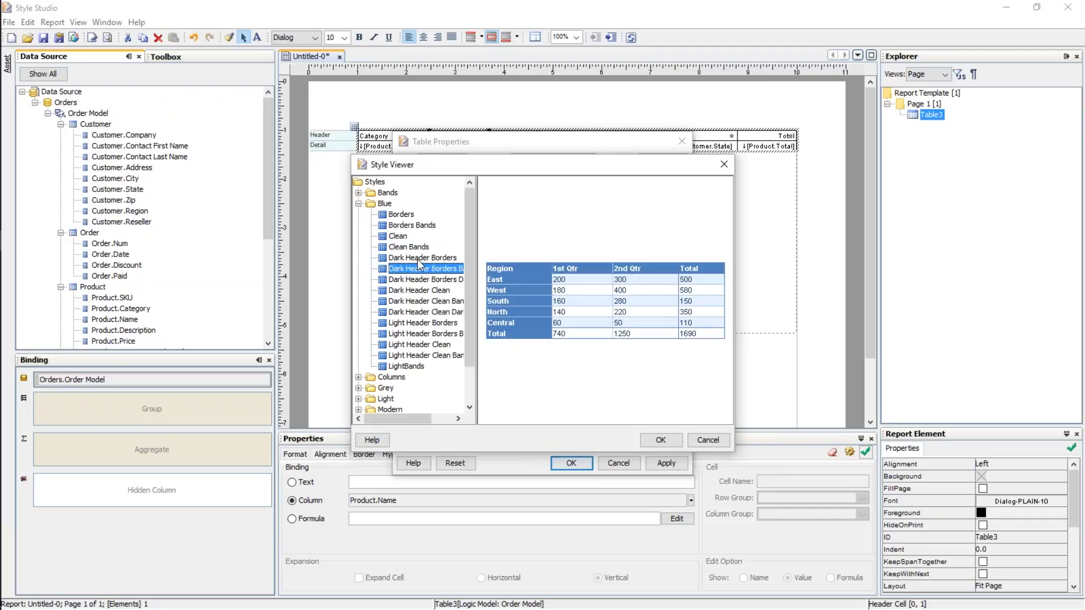
pyautogui.click(416, 258)
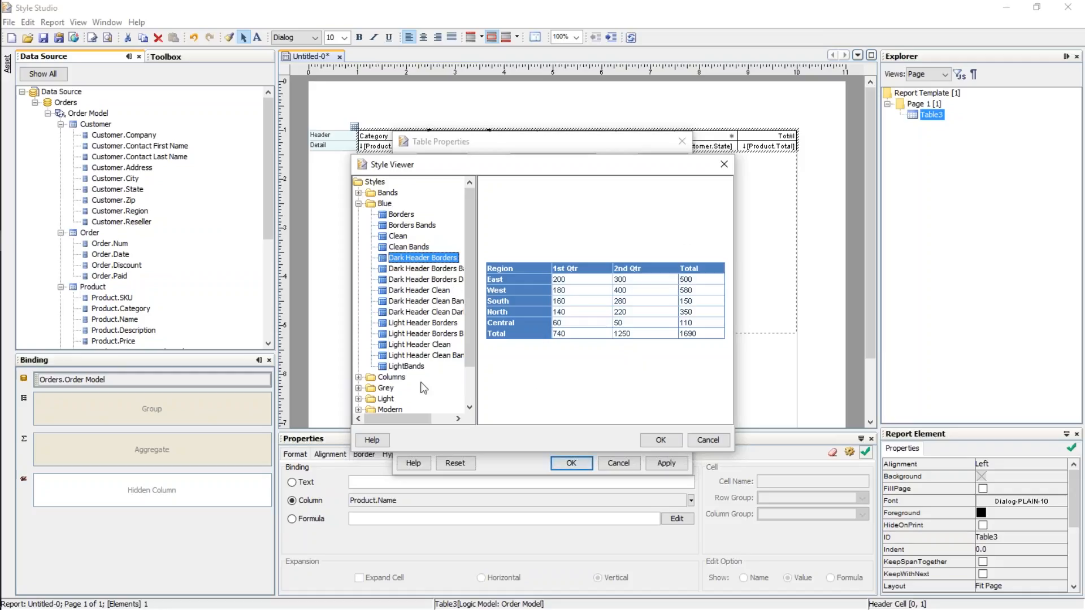
pyautogui.moveTo(470, 360); pyautogui.dragTo(479, 394)
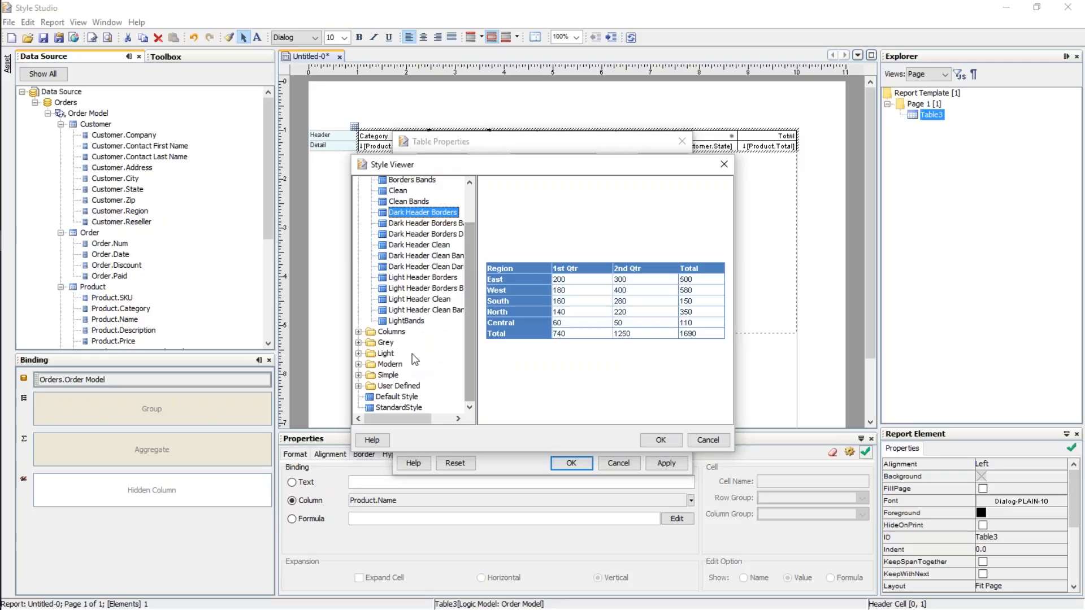
pyautogui.click(661, 439)
pyautogui.click(571, 463)
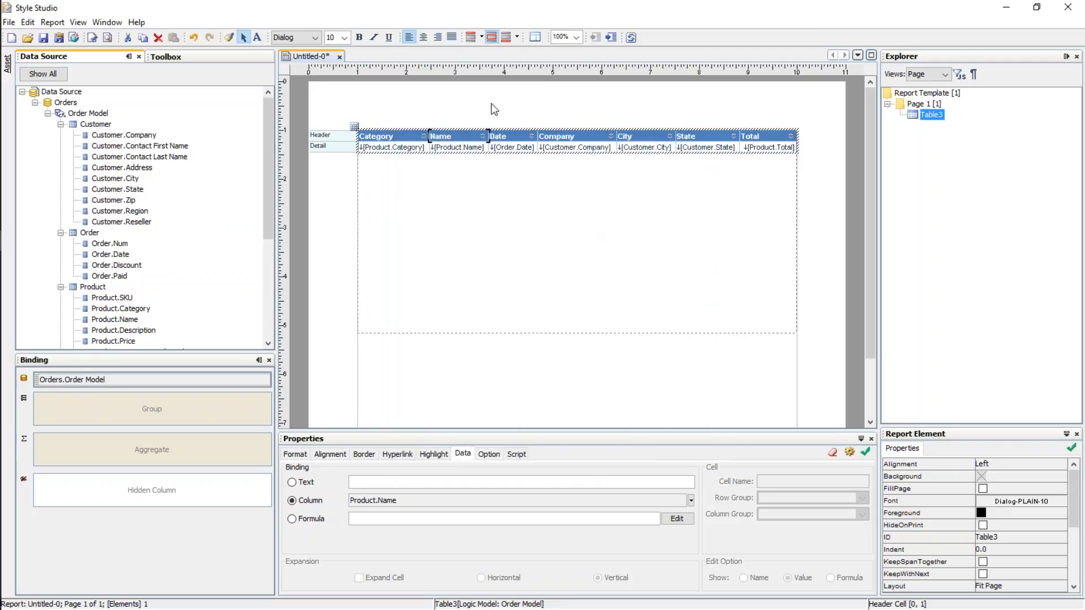
# Preview the styled report and return to its design.
pyautogui.click(107, 37)
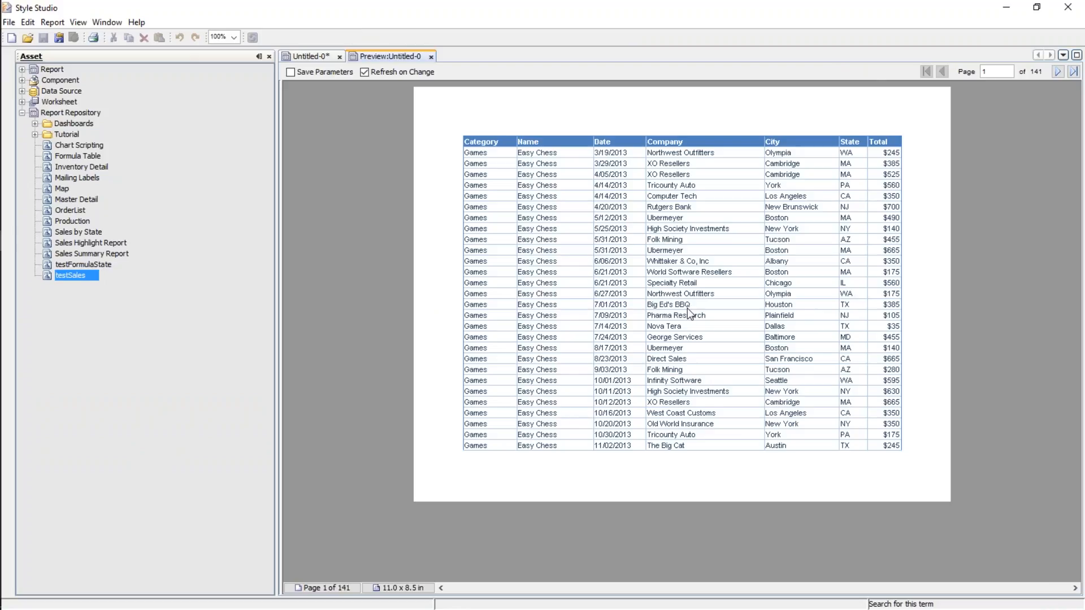
pyautogui.click(322, 56)
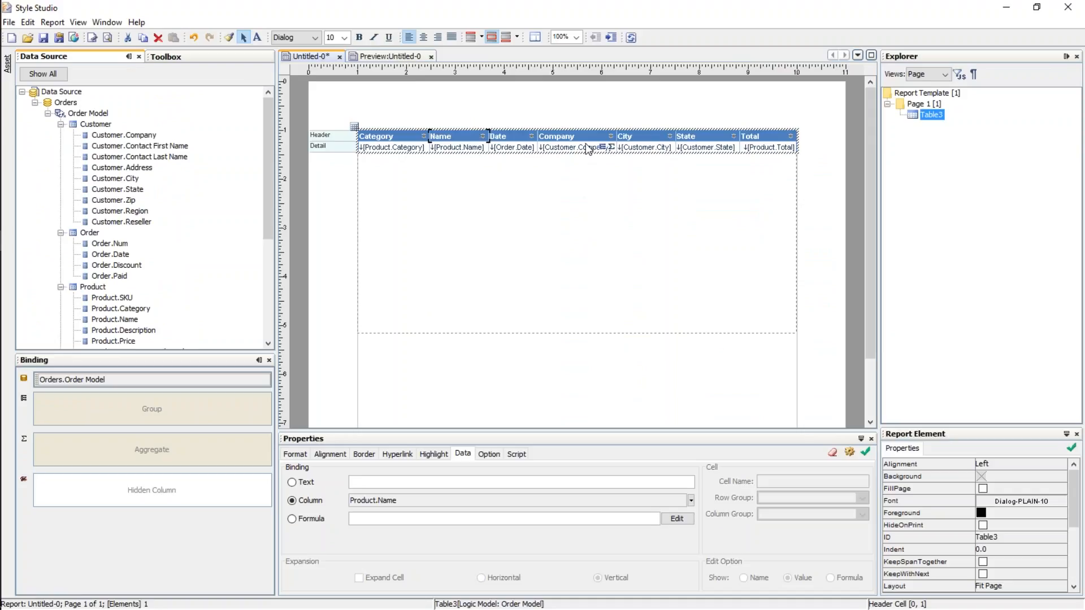
# Give the Customer.Company detail cell a yellow background.
pyautogui.click(572, 148)
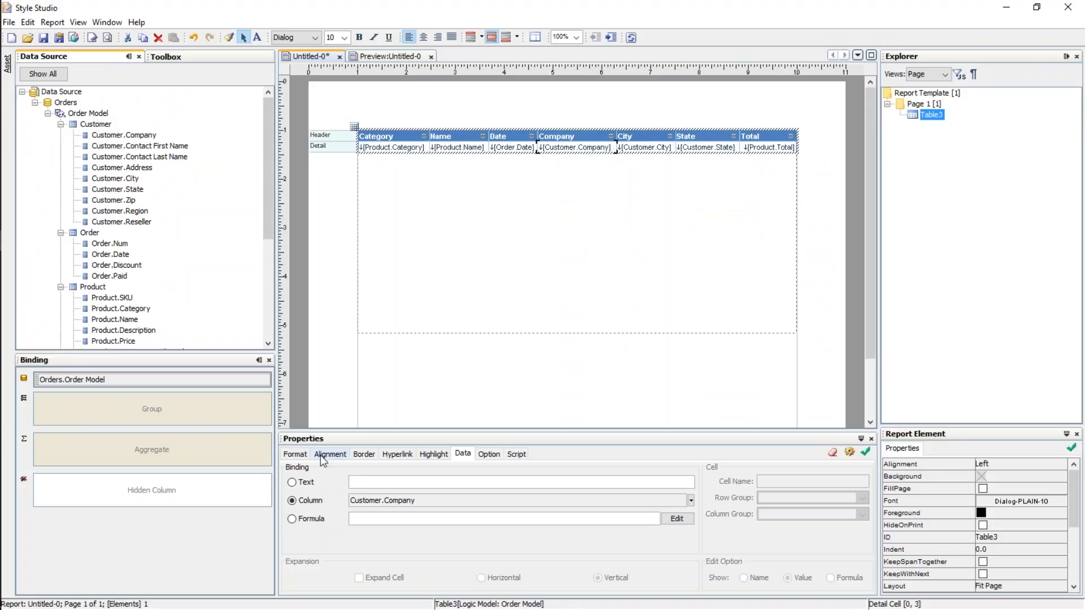
pyautogui.click(295, 454)
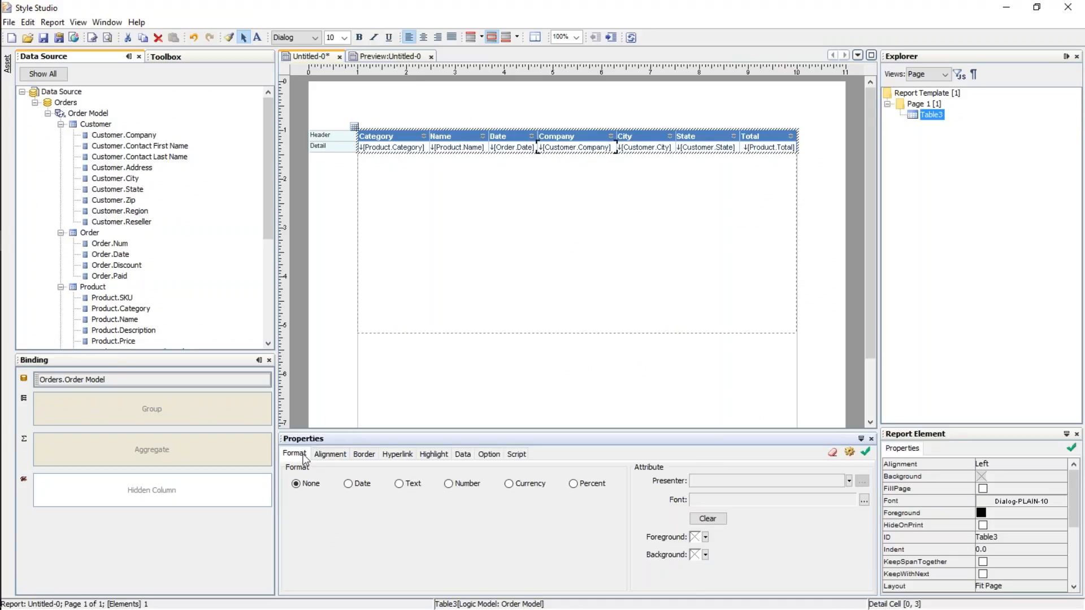
pyautogui.click(705, 555)
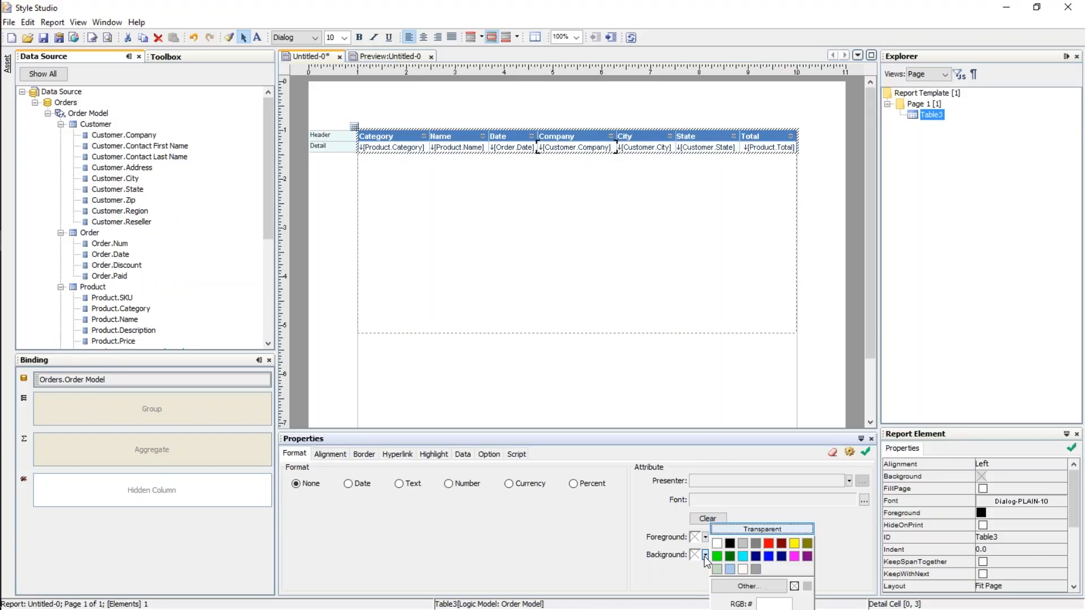
pyautogui.click(794, 543)
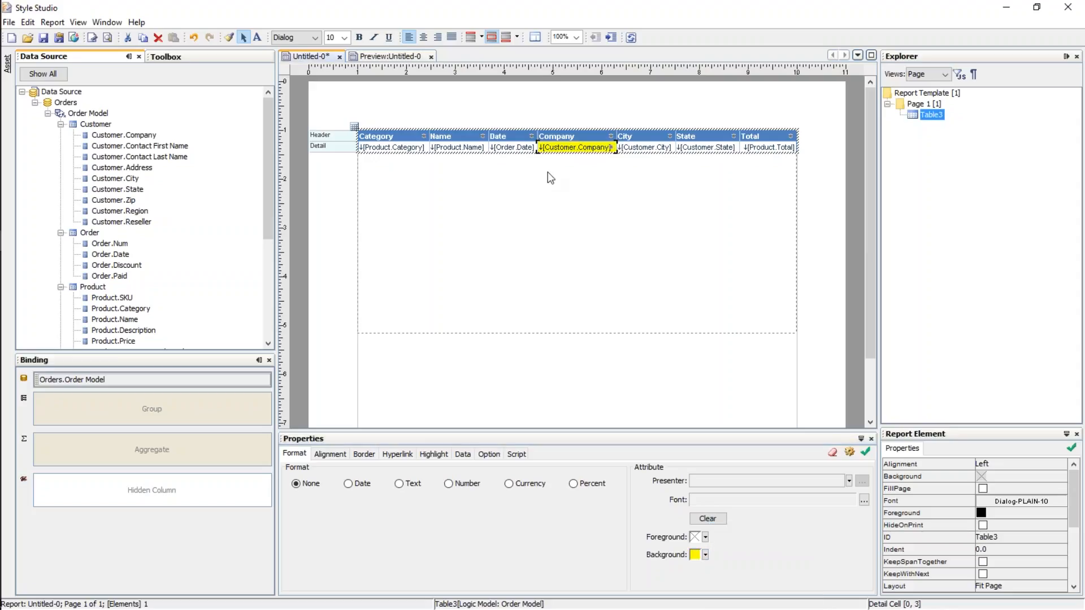
# Preview the report, return to its design and undo the Company cell's yellow background.
pyautogui.click(389, 57)
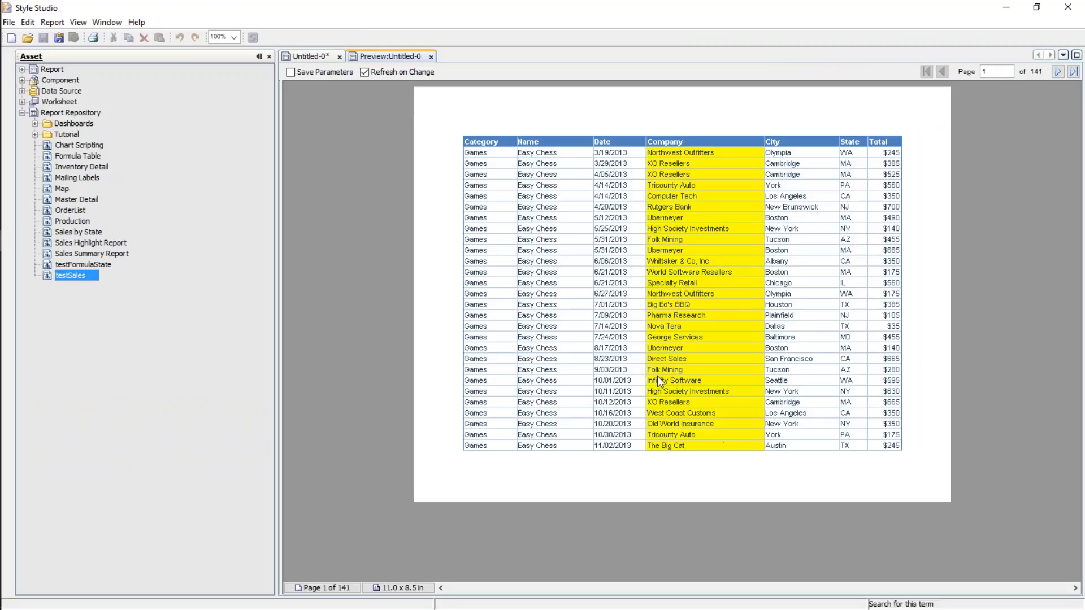
pyautogui.click(319, 58)
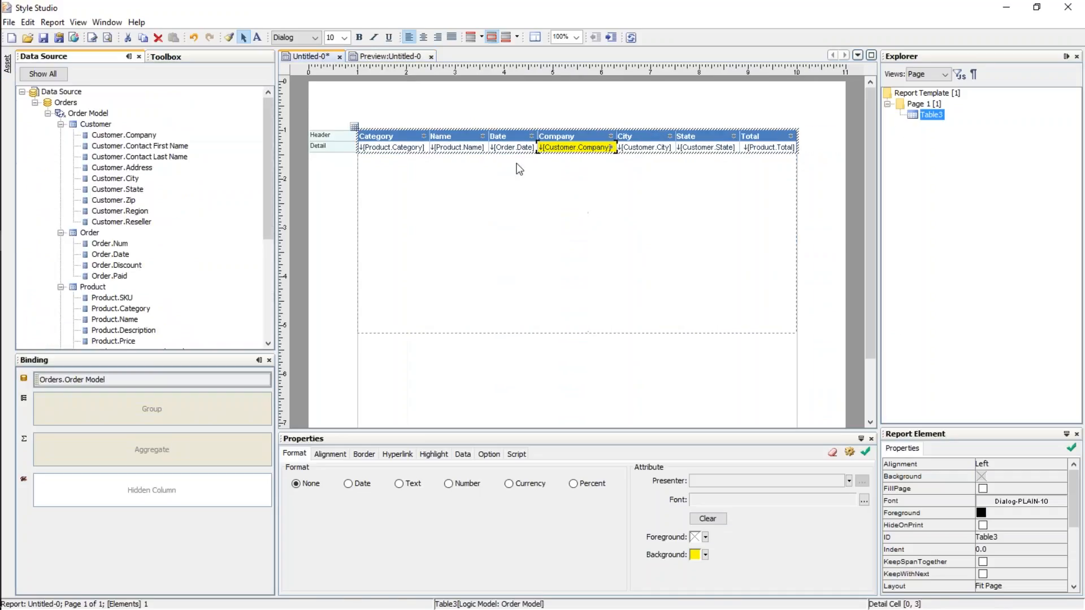
pyautogui.click(397, 137)
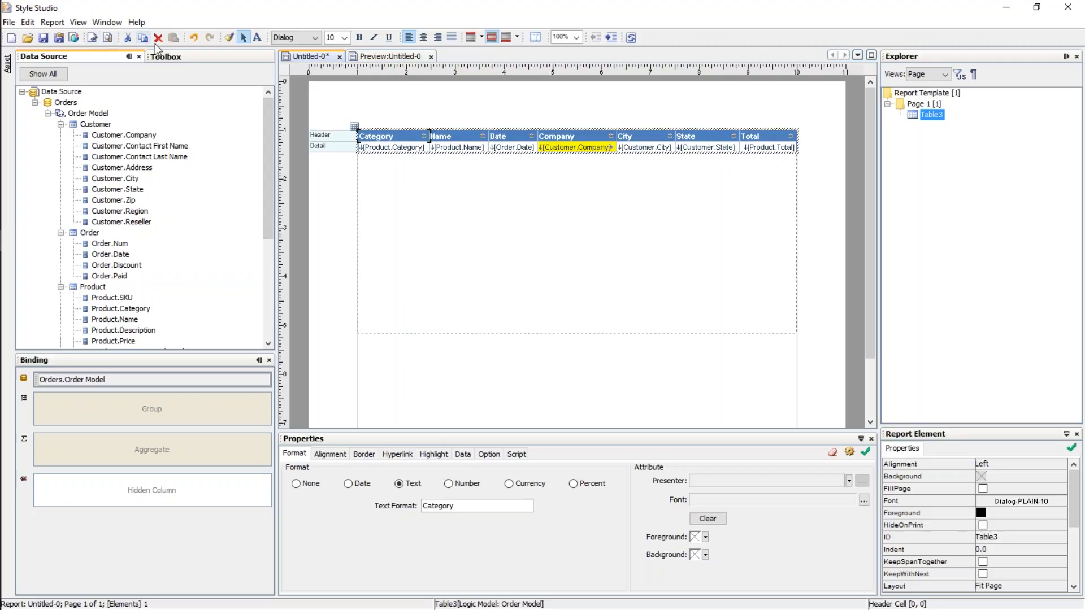
pyautogui.click(194, 37)
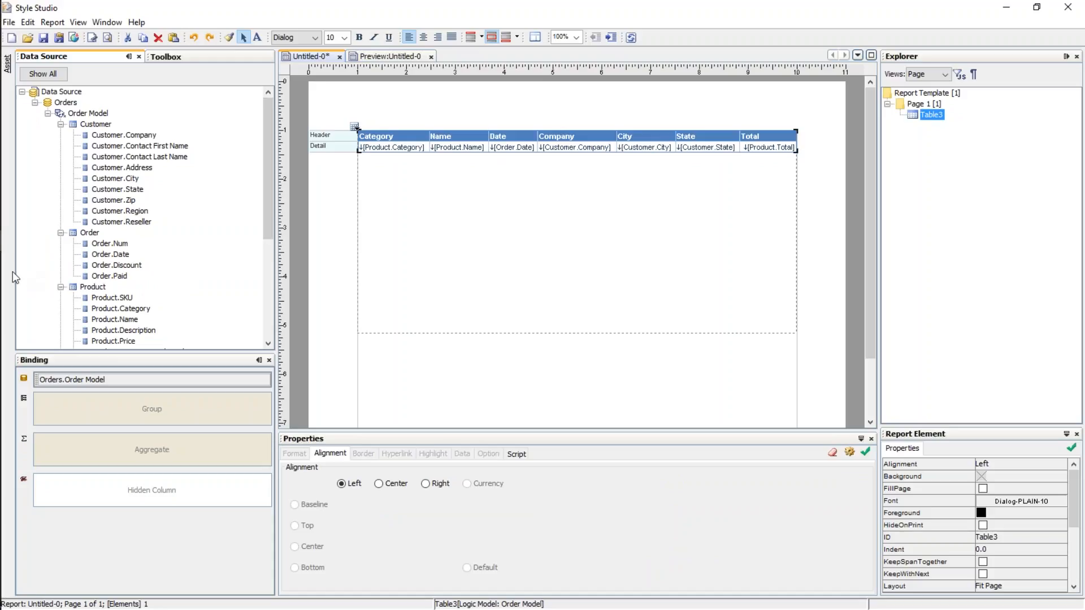
# Review the sample sales table on the Adding Tables to a Report slide in Adobe Reader and return to the table's detail cells in Style Studio.
pyautogui.click(13, 238)
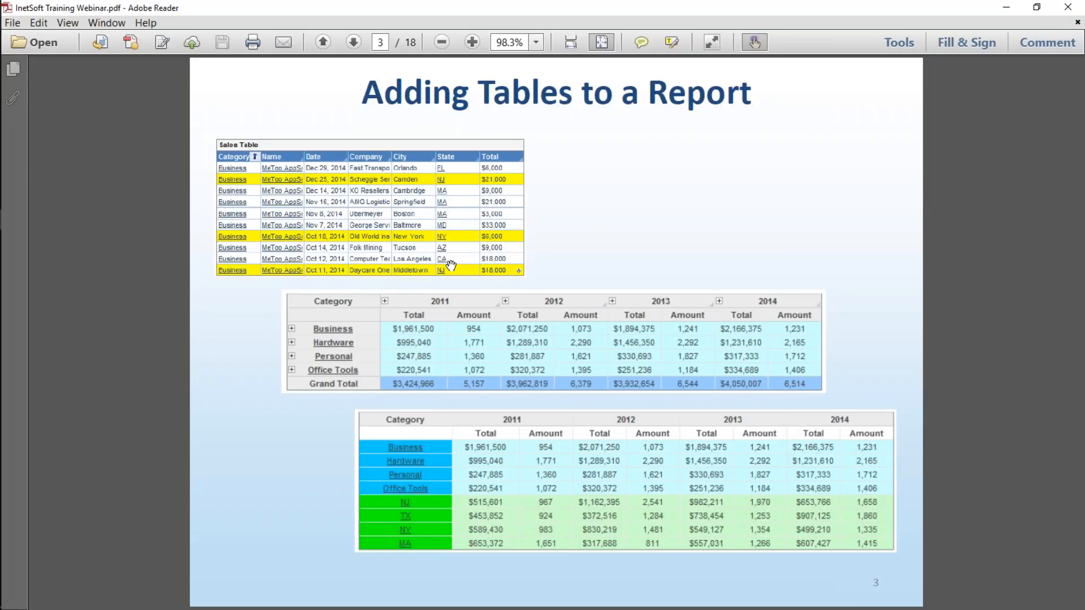
pyautogui.click(1006, 8)
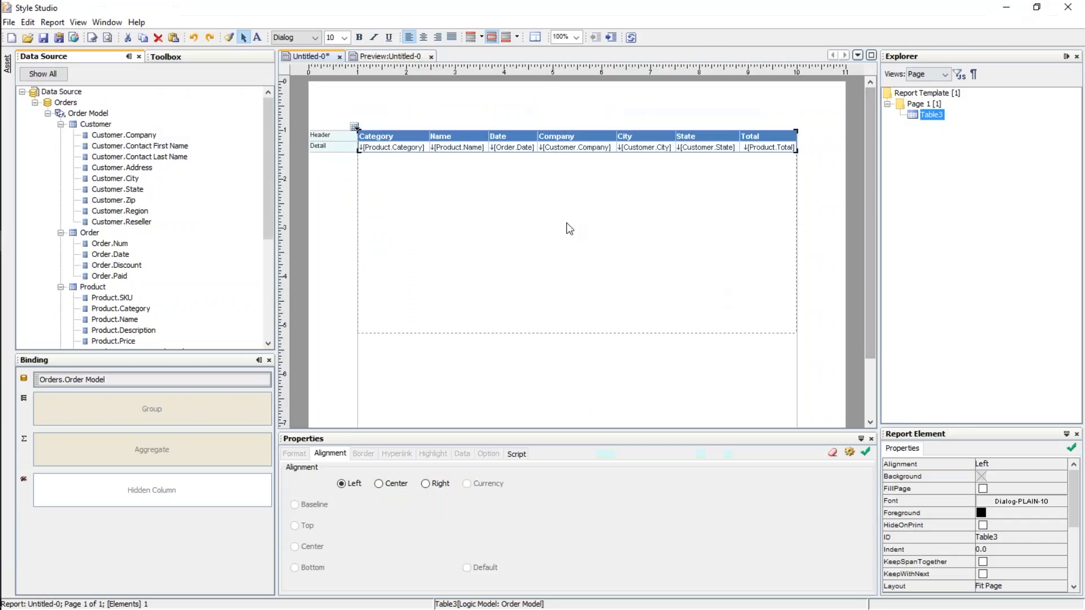
pyautogui.click(508, 148)
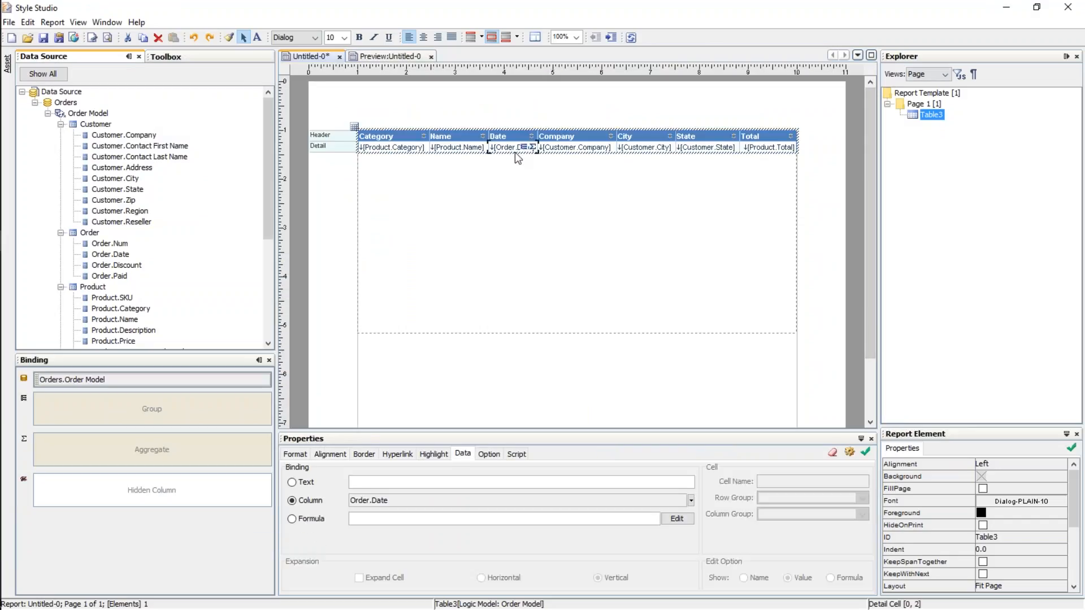
pyautogui.click(569, 148)
pyautogui.click(700, 148)
# Create a highlight named NJorNY with a yellow background for the table's whole detail row.
pyautogui.click(433, 454)
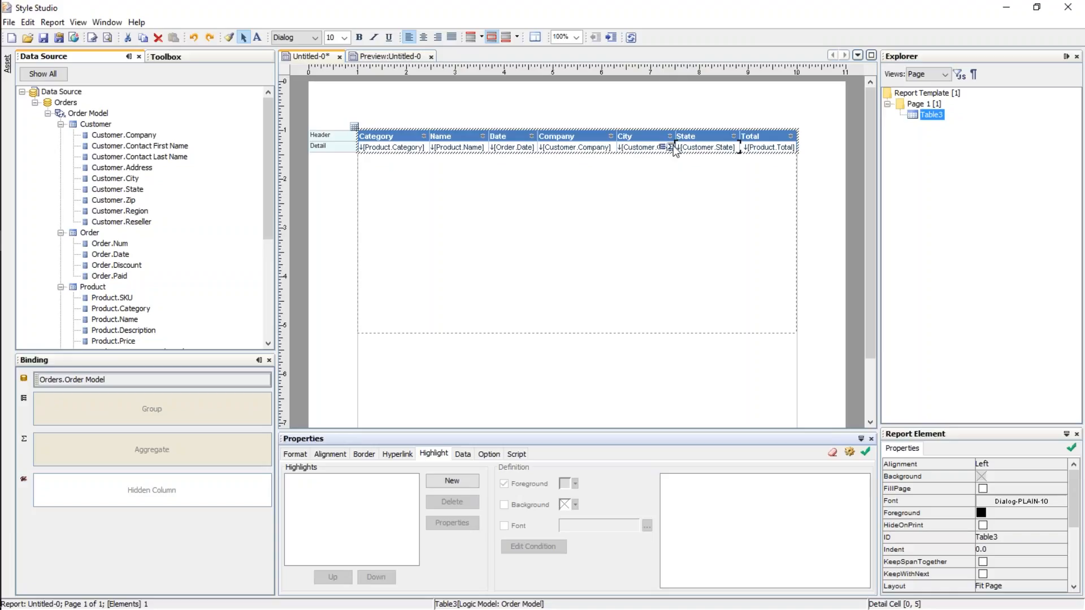
pyautogui.click(350, 147)
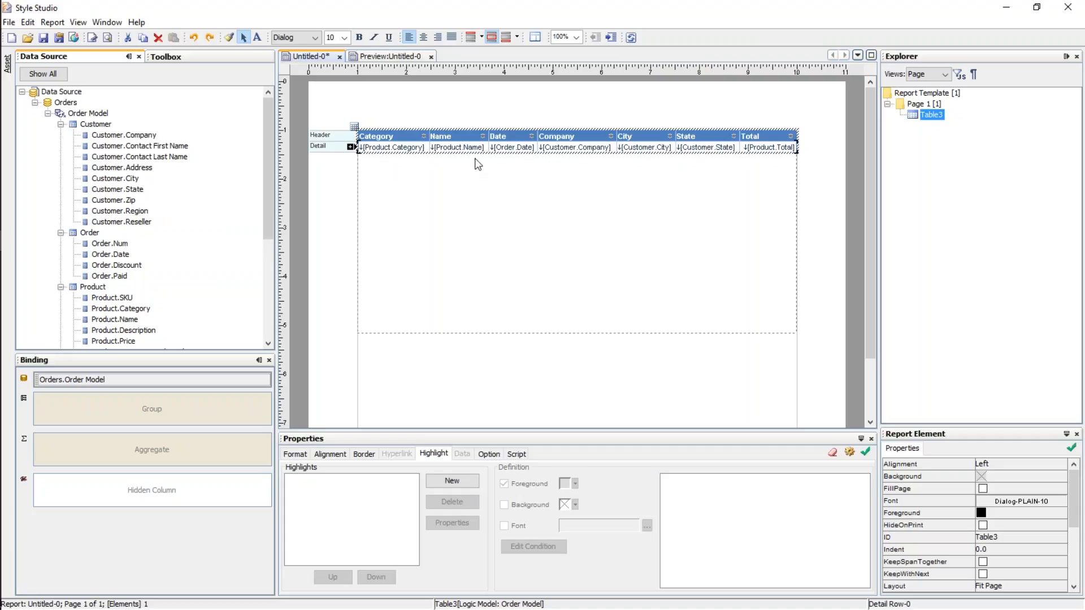
pyautogui.click(452, 480)
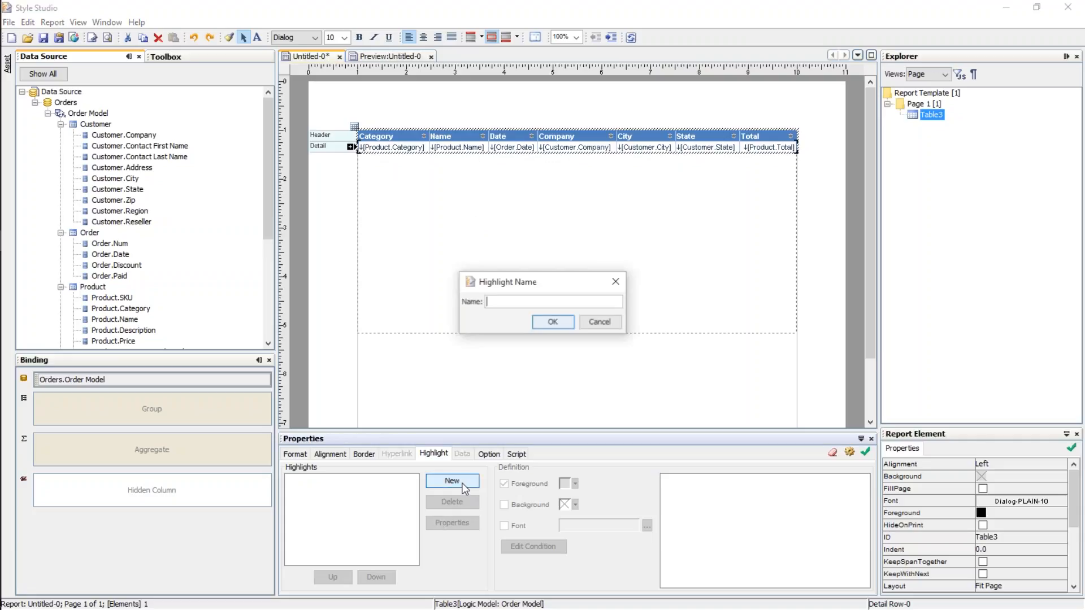
pyautogui.write('NJorNY')
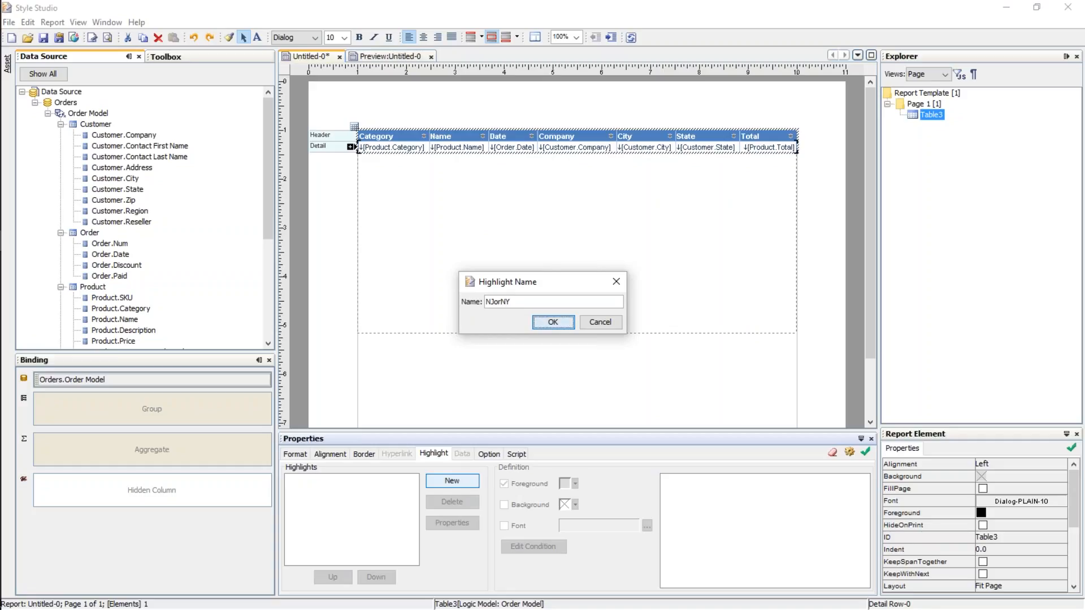
pyautogui.press('Return')
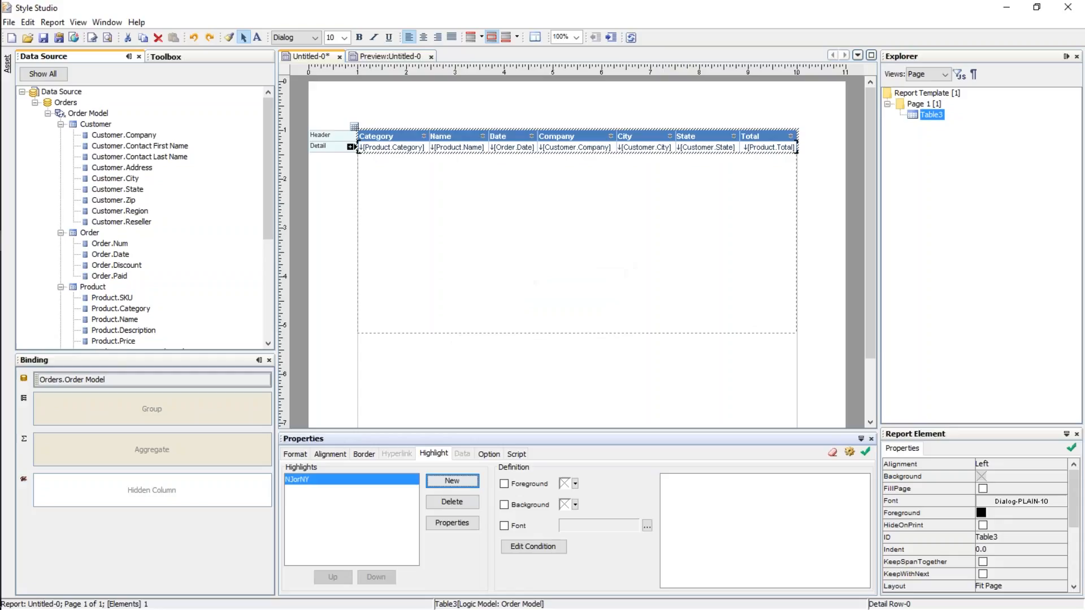
pyautogui.click(574, 505)
pyautogui.click(644, 532)
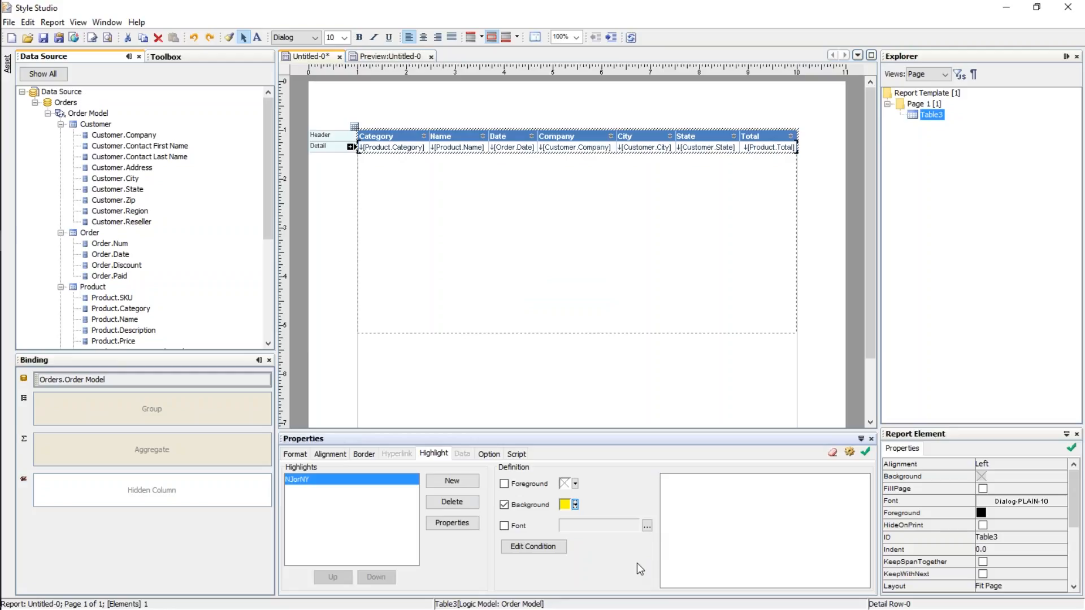
# Start a condition for the NJorNY highlight on Customer.State with the comparison "is one of".
pyautogui.click(541, 548)
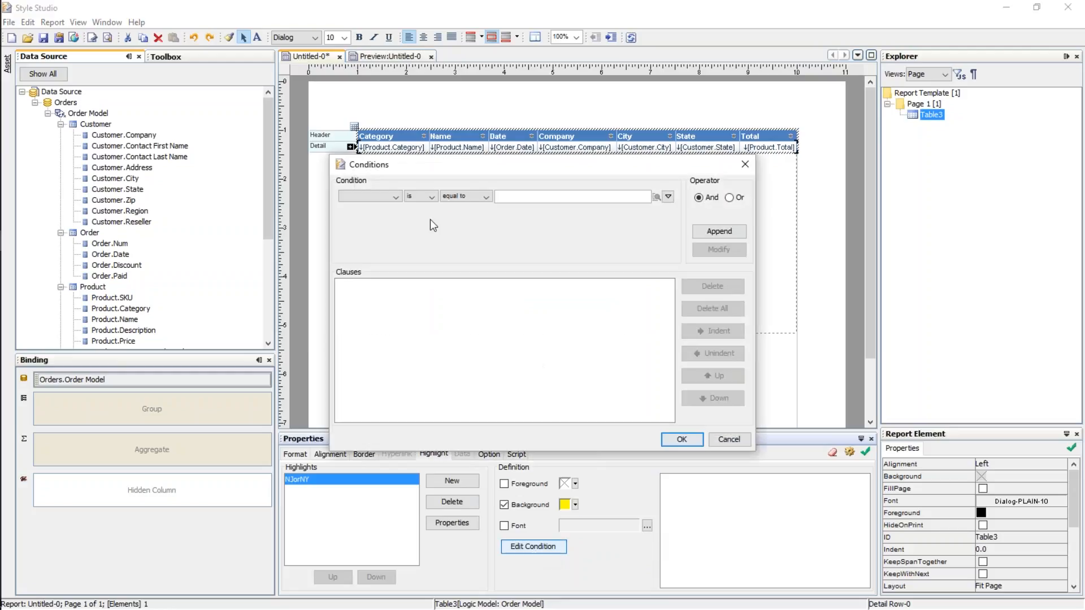
pyautogui.click(384, 194)
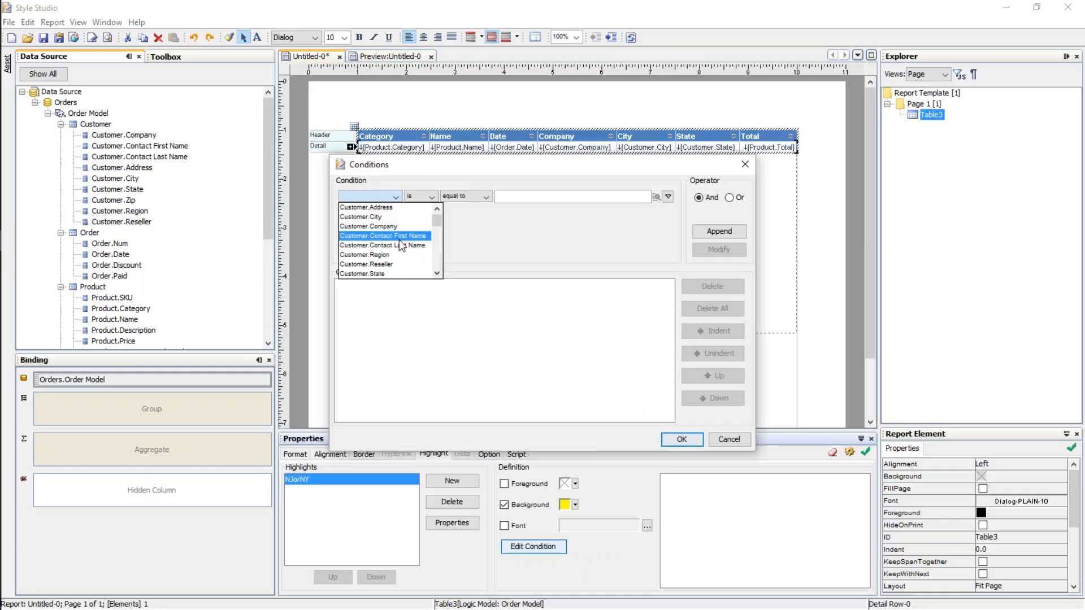
pyautogui.scroll(-2, 440, 229)
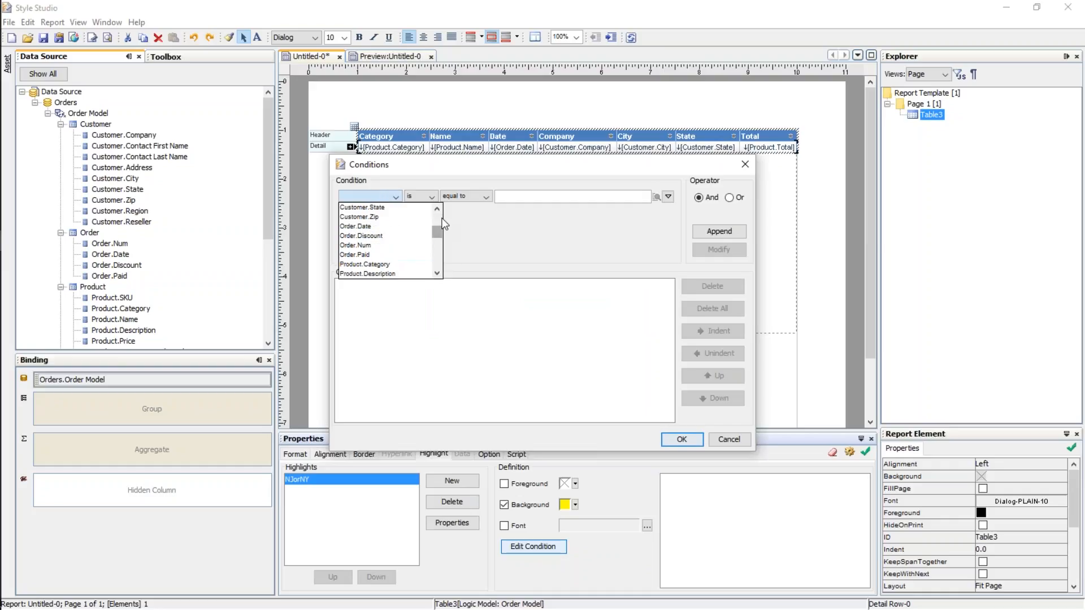
pyautogui.click(365, 207)
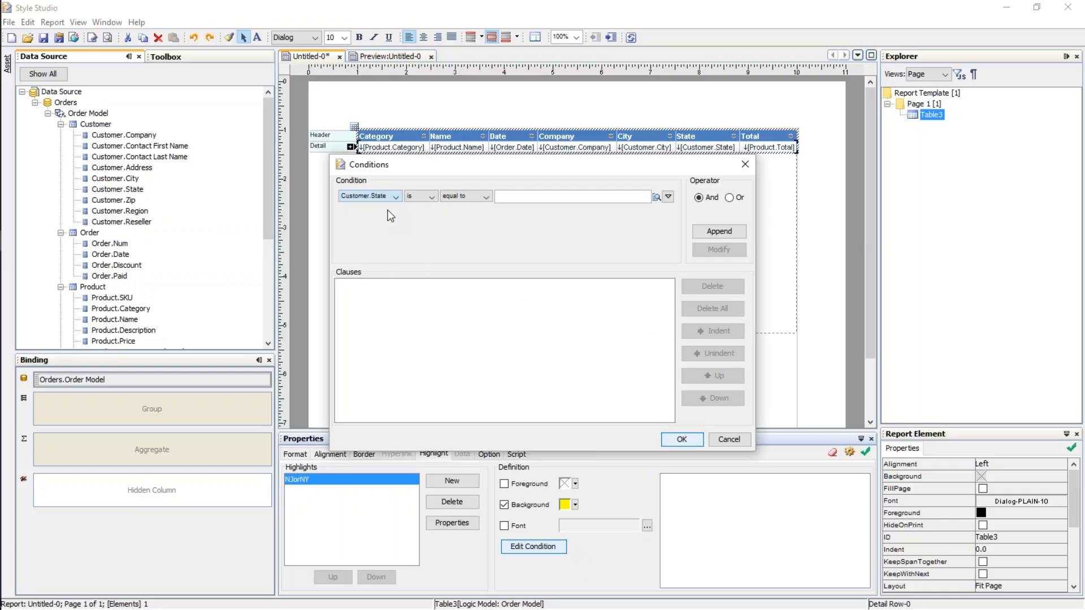
pyautogui.click(472, 195)
pyautogui.click(451, 216)
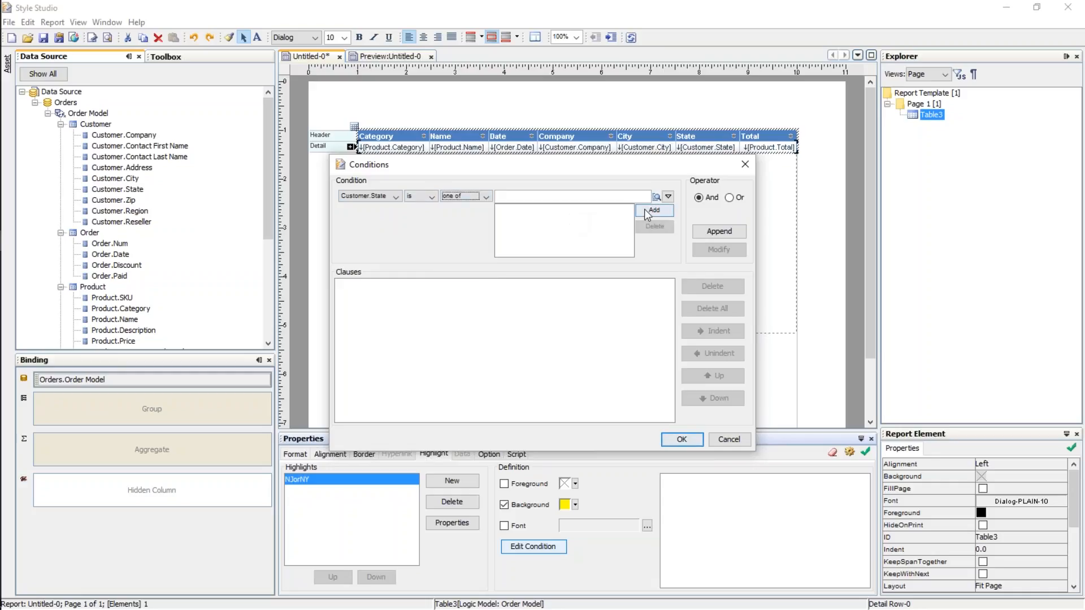
# Add NJ and NY from the available state values to the condition's value list.
pyautogui.click(653, 197)
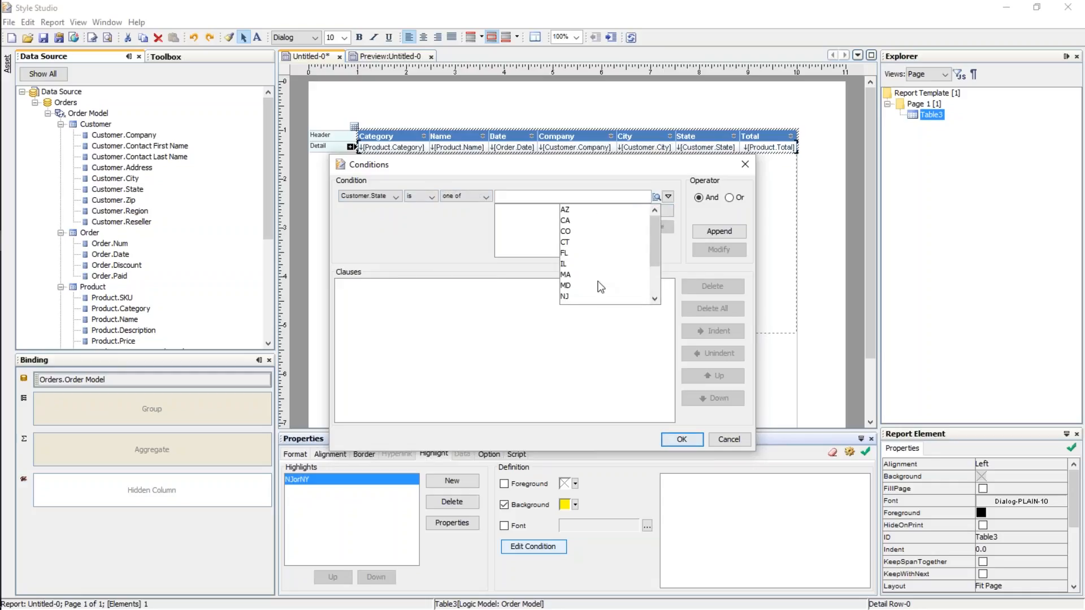
pyautogui.click(567, 297)
pyautogui.click(667, 210)
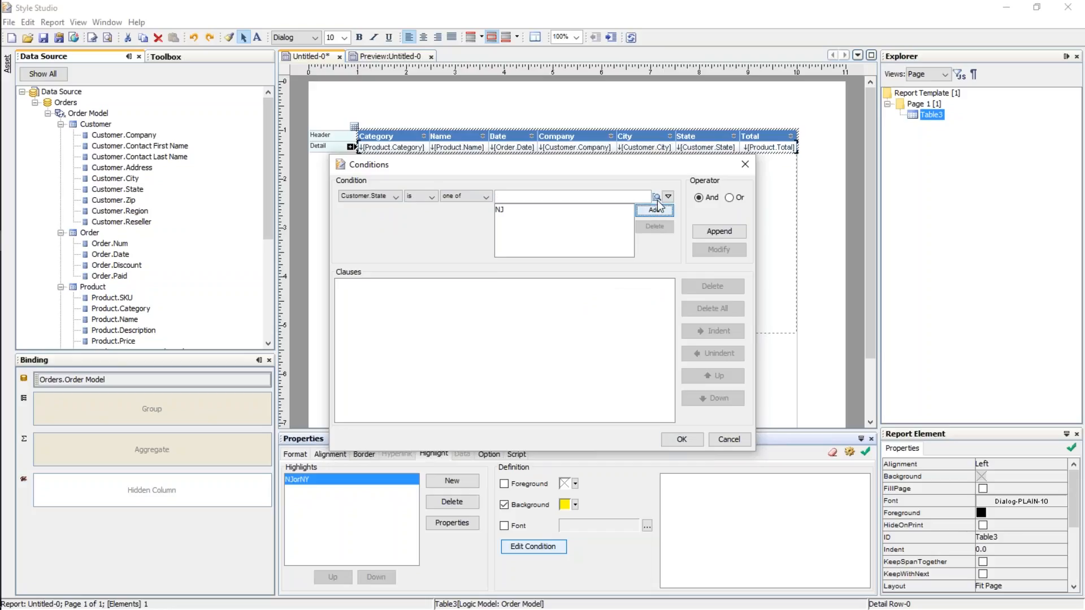
pyautogui.click(656, 198)
pyautogui.click(654, 298)
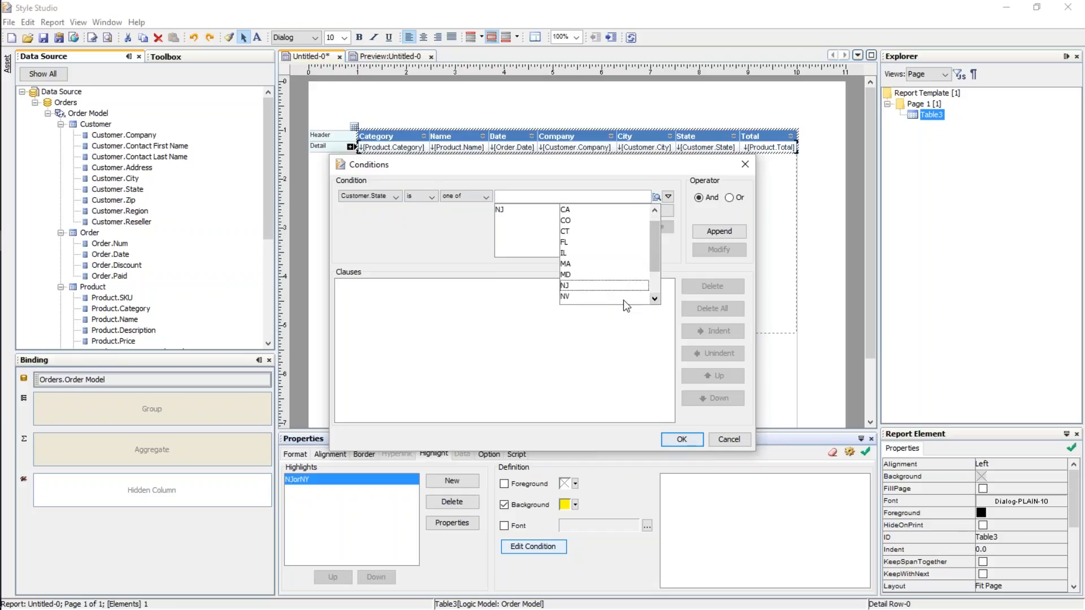
pyautogui.click(654, 298)
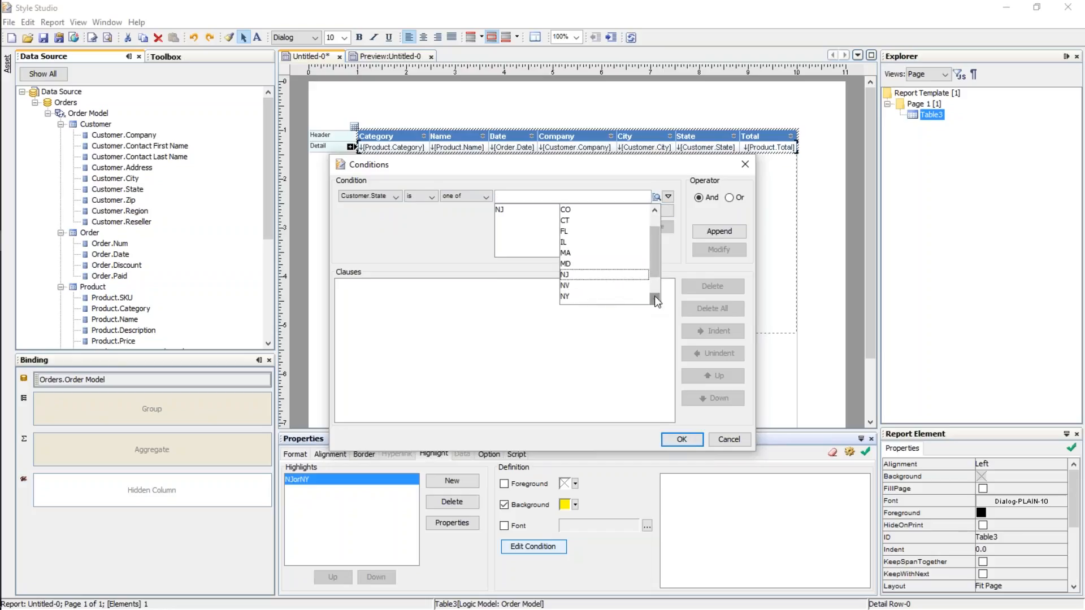
pyautogui.click(571, 297)
pyautogui.click(654, 210)
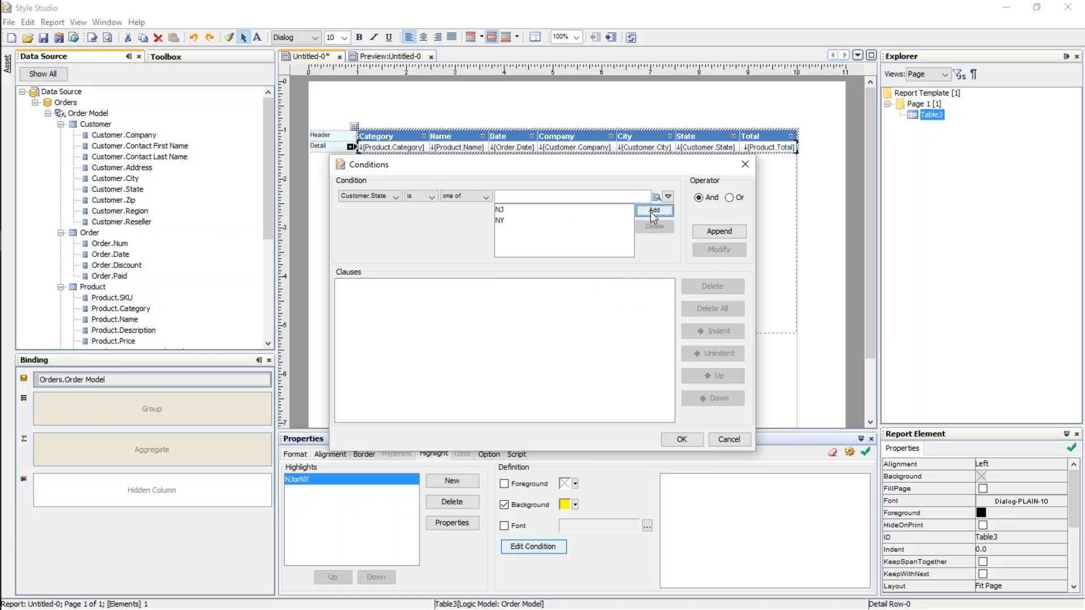
# Append the state clause and apply the highlight, checking the report preview before returning to the design.
pyautogui.click(724, 232)
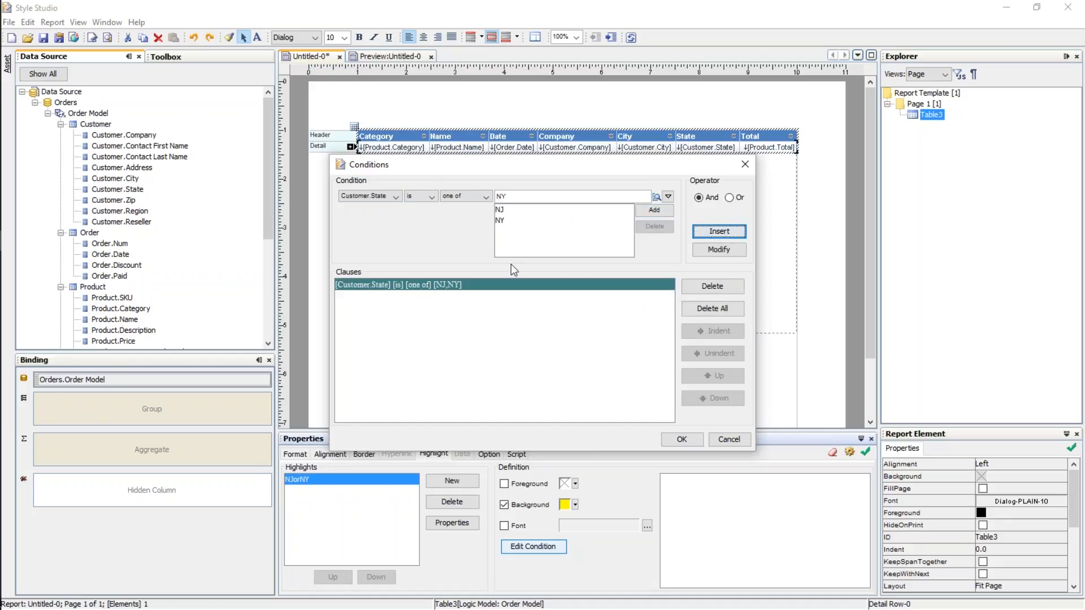
pyautogui.click(689, 439)
pyautogui.click(865, 452)
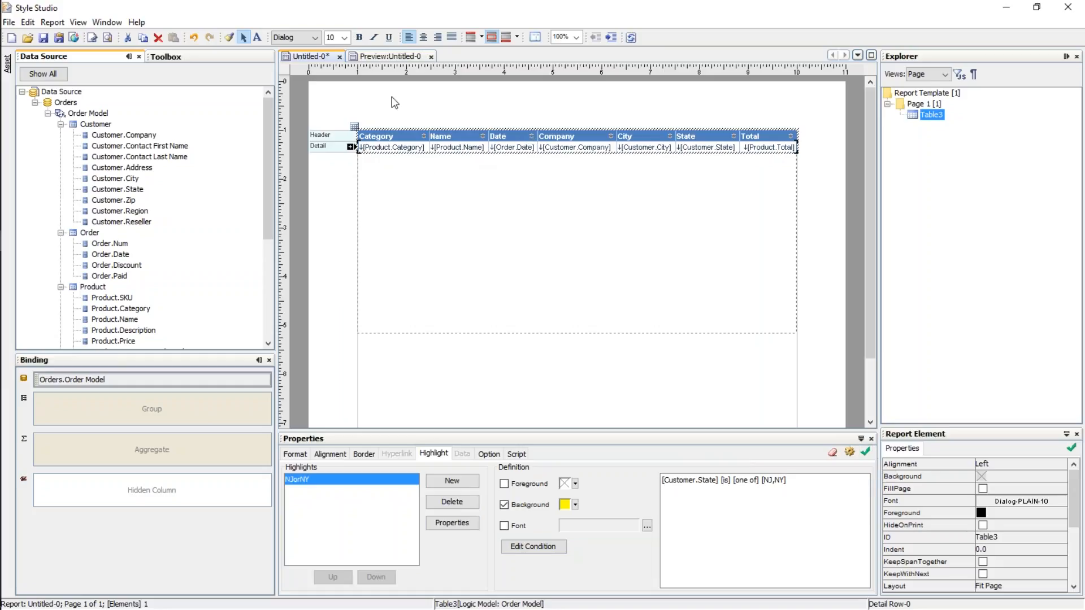
pyautogui.click(377, 57)
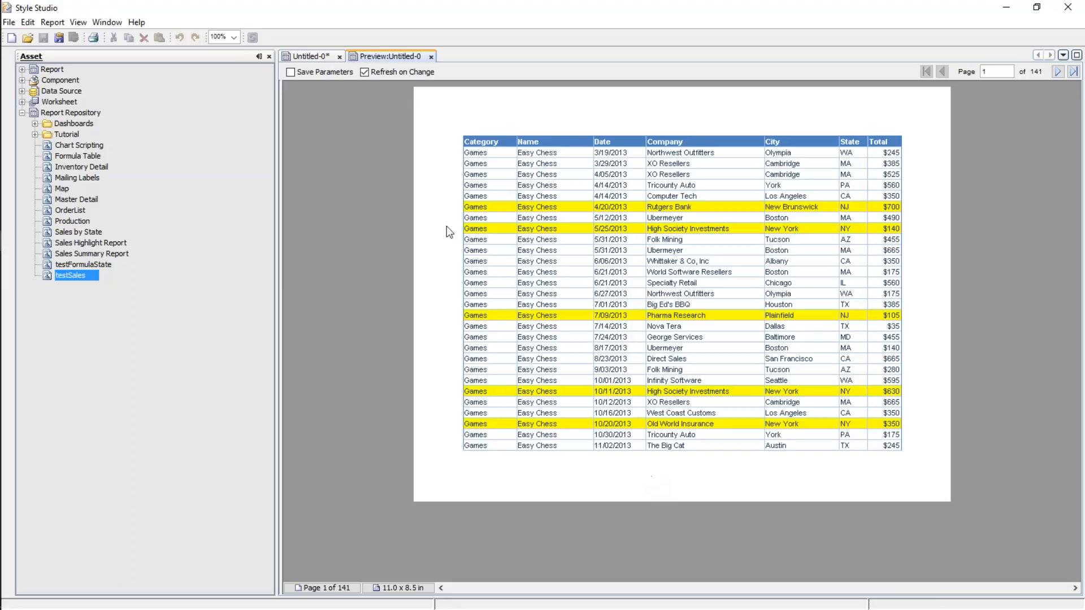
pyautogui.click(321, 57)
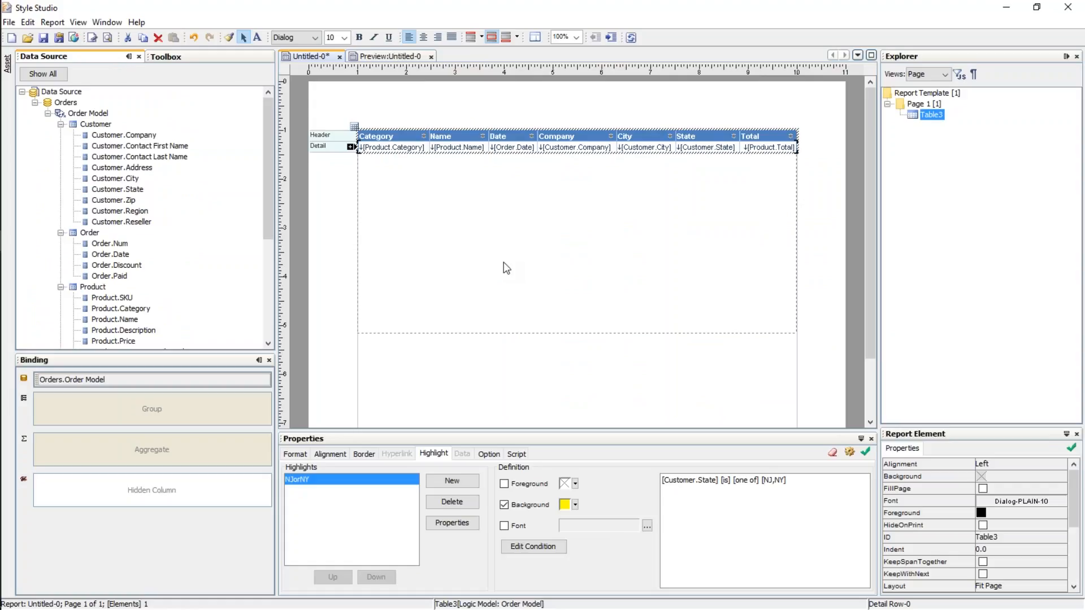
# Change the table's layout to Fit Content in its table properties and preview the report.
pyautogui.click(464, 139)
pyautogui.rightClick(464, 139)
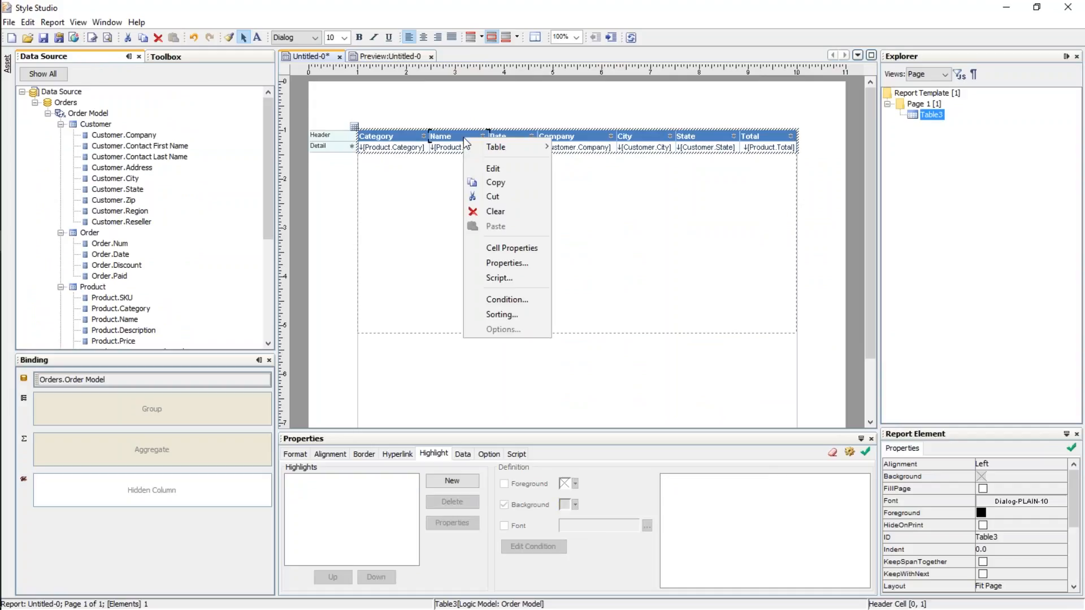
pyautogui.click(526, 263)
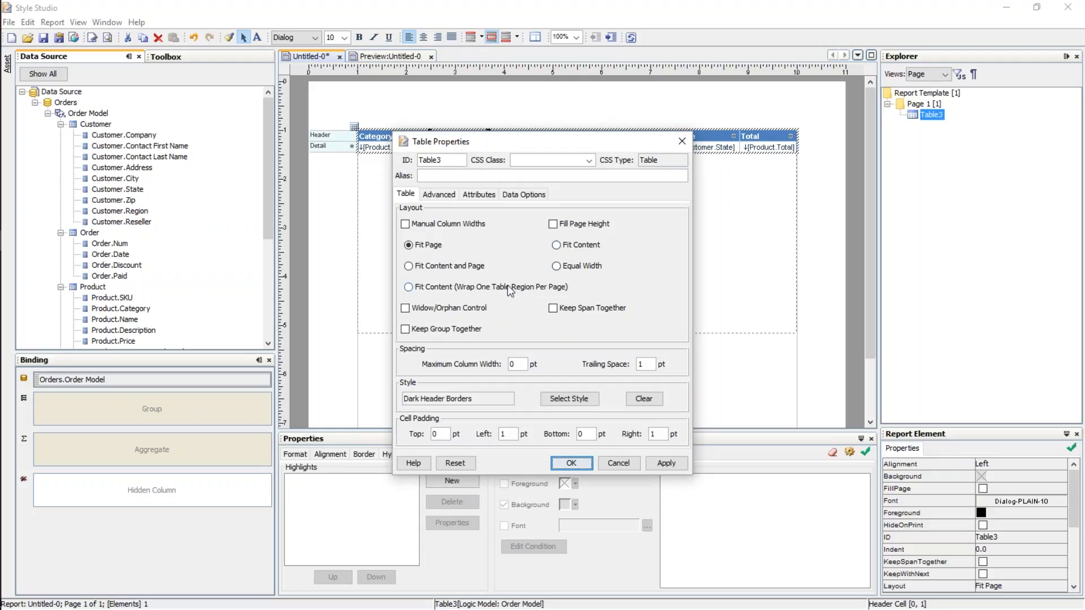
pyautogui.click(555, 246)
pyautogui.click(583, 465)
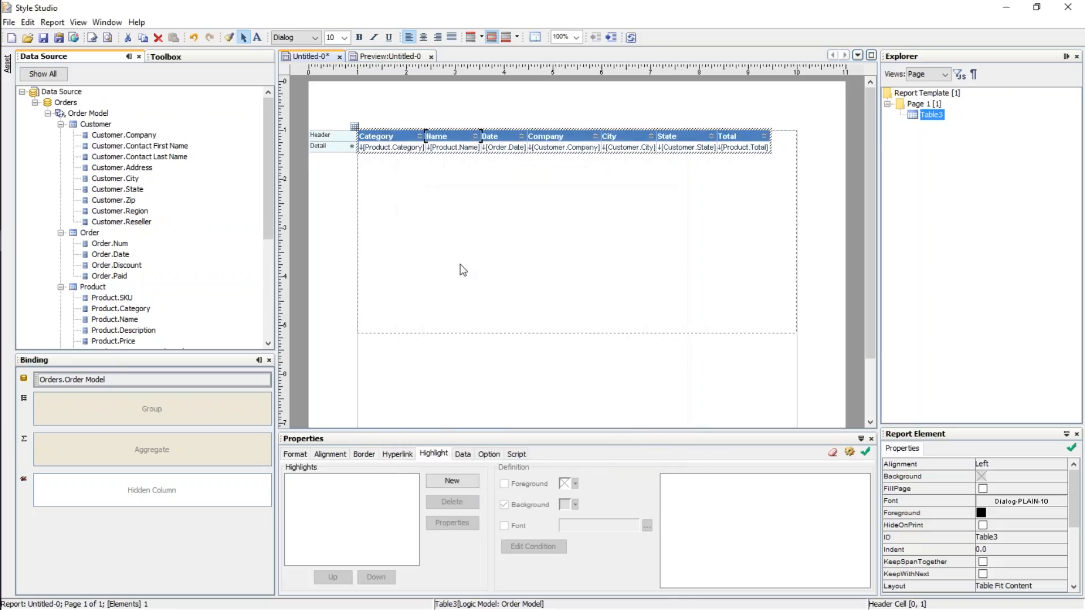
pyautogui.click(384, 57)
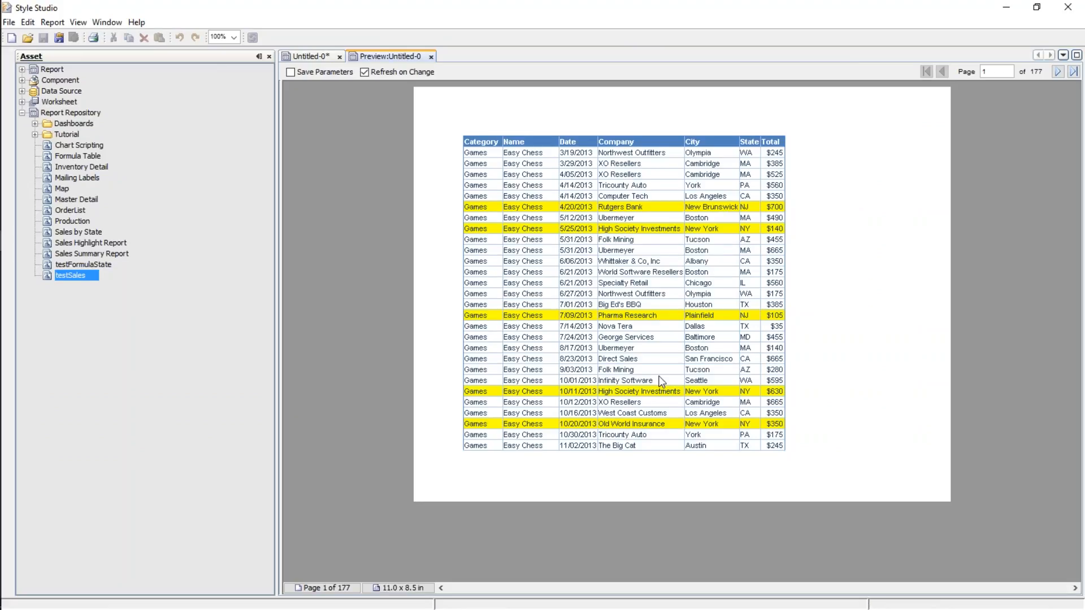
# Enable Manual Column Widths in the report table's properties and widen the Name column by its header edge.
pyautogui.click(315, 57)
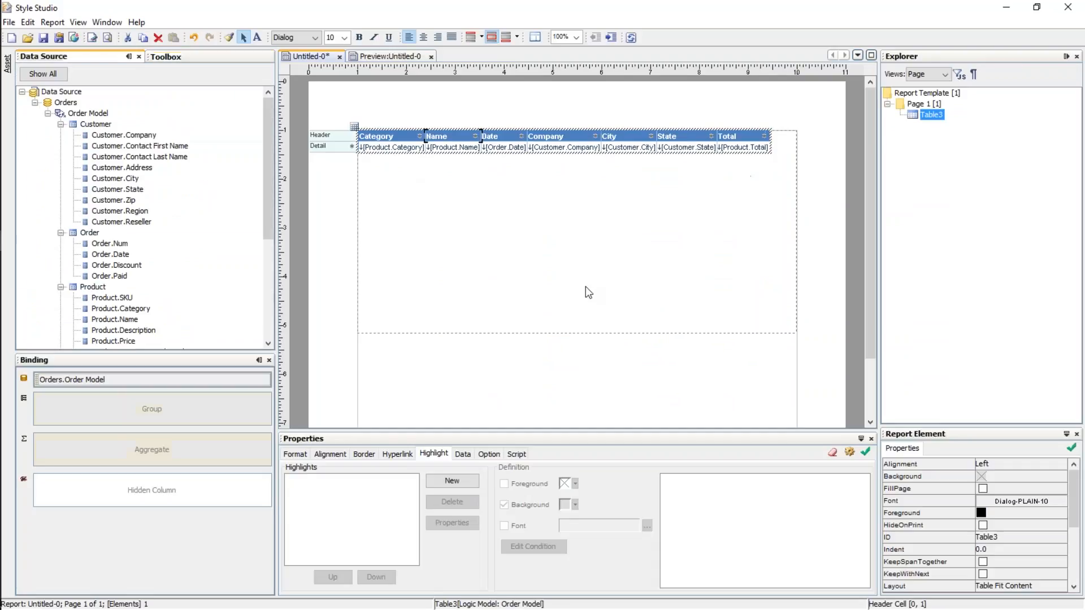
pyautogui.rightClick(506, 140)
pyautogui.click(561, 263)
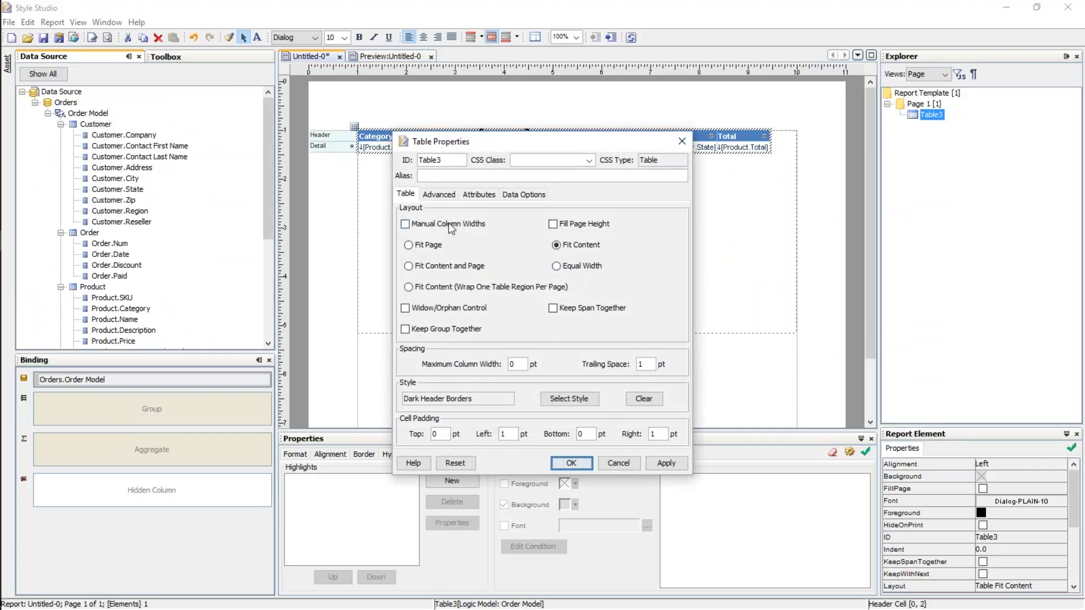
pyautogui.click(405, 225)
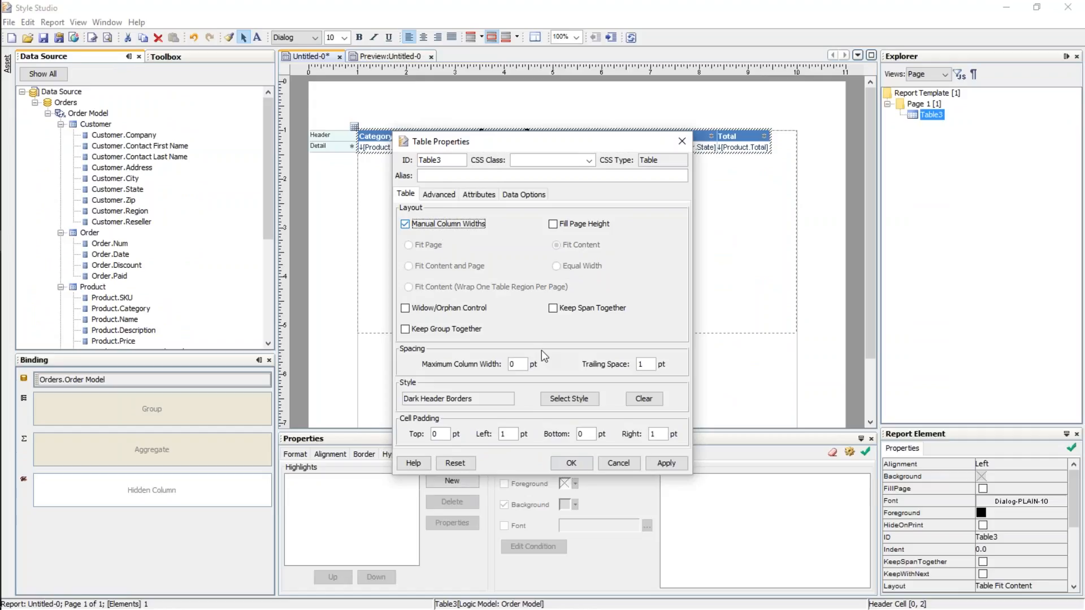
pyautogui.click(571, 462)
pyautogui.moveTo(481, 136); pyautogui.dragTo(502, 138)
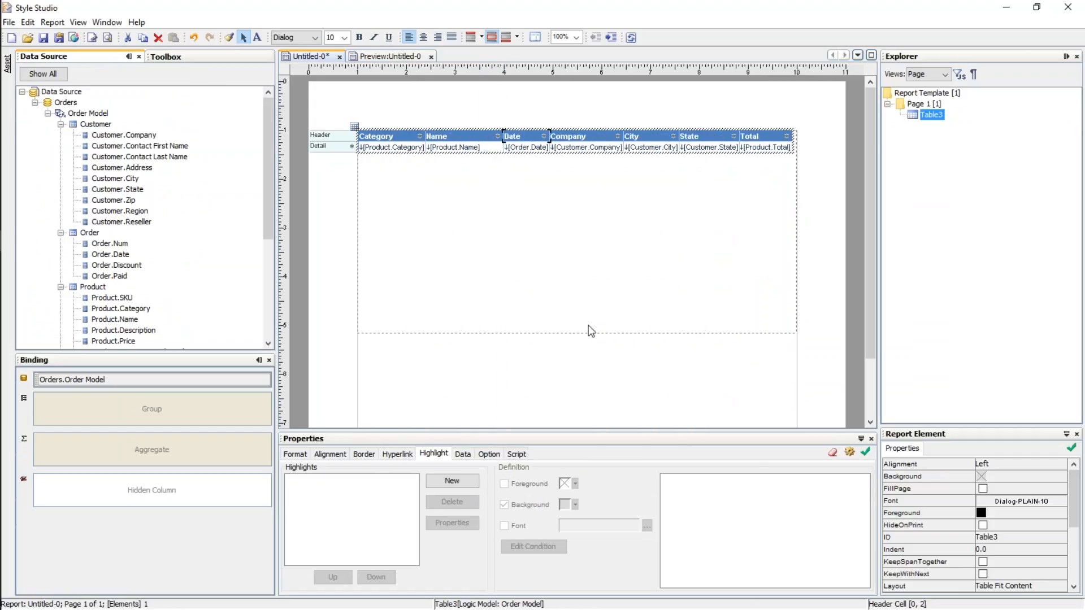
# Turn off Manual Column Widths, set the table layout to Fit Page, and check the report preview before returning to the design.
pyautogui.click(728, 147)
pyautogui.rightClick(701, 148)
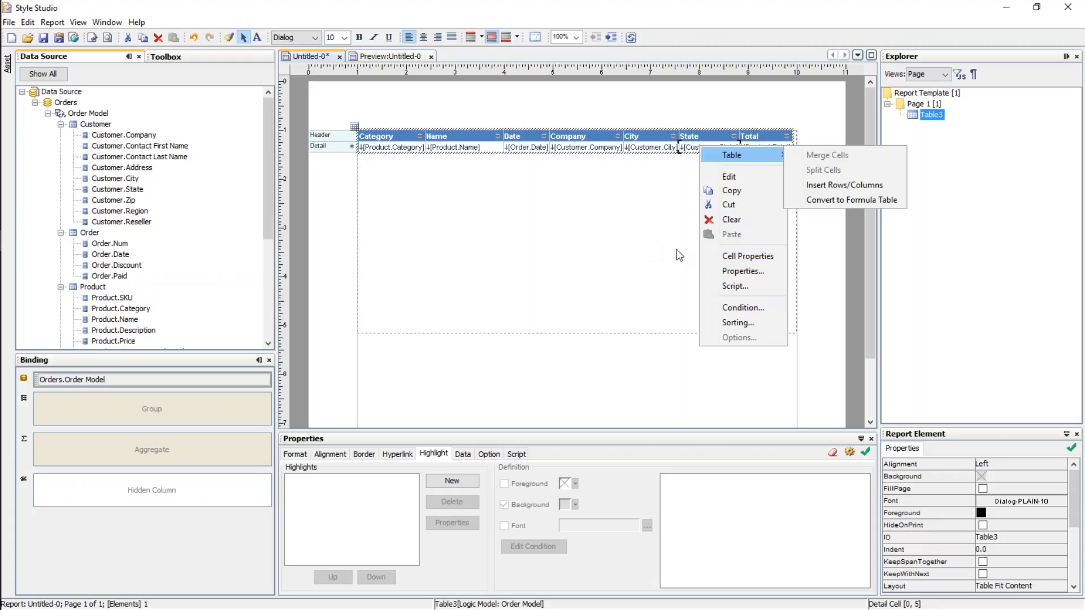
pyautogui.click(747, 274)
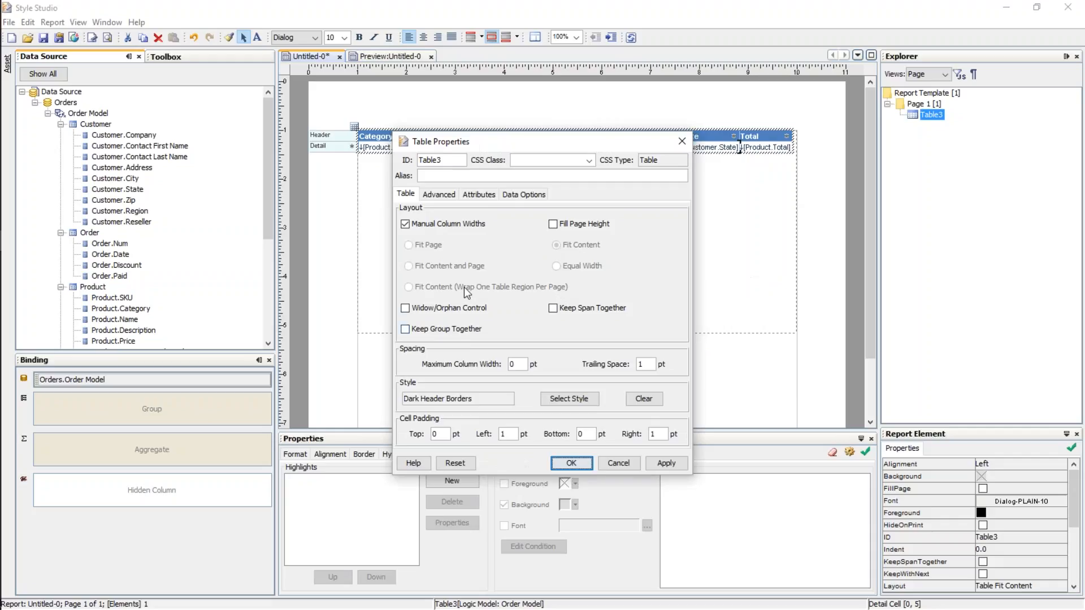
pyautogui.click(407, 223)
pyautogui.click(409, 245)
pyautogui.click(580, 462)
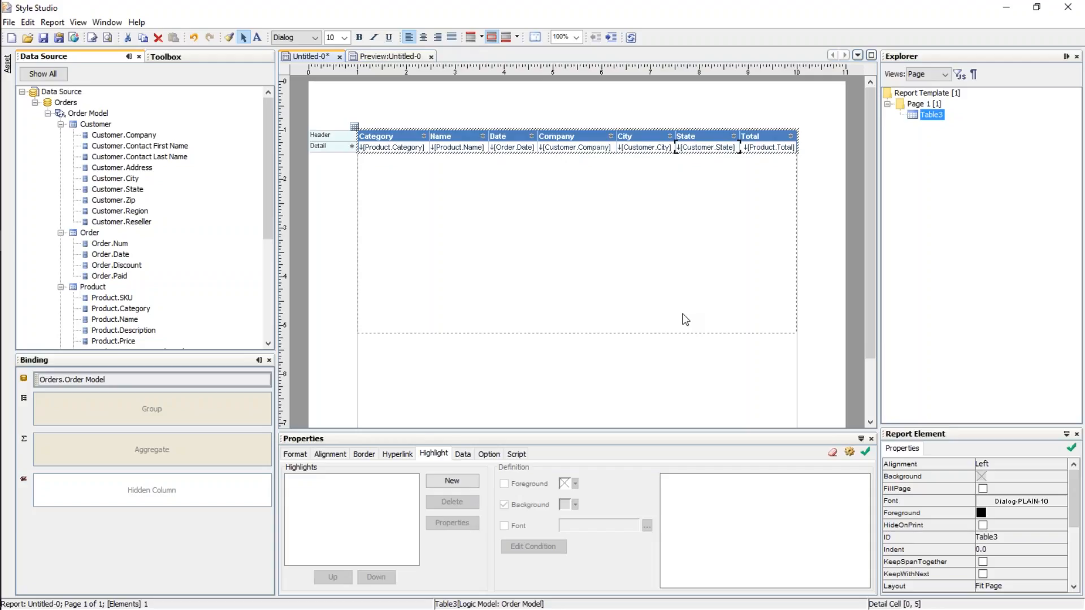
pyautogui.click(392, 57)
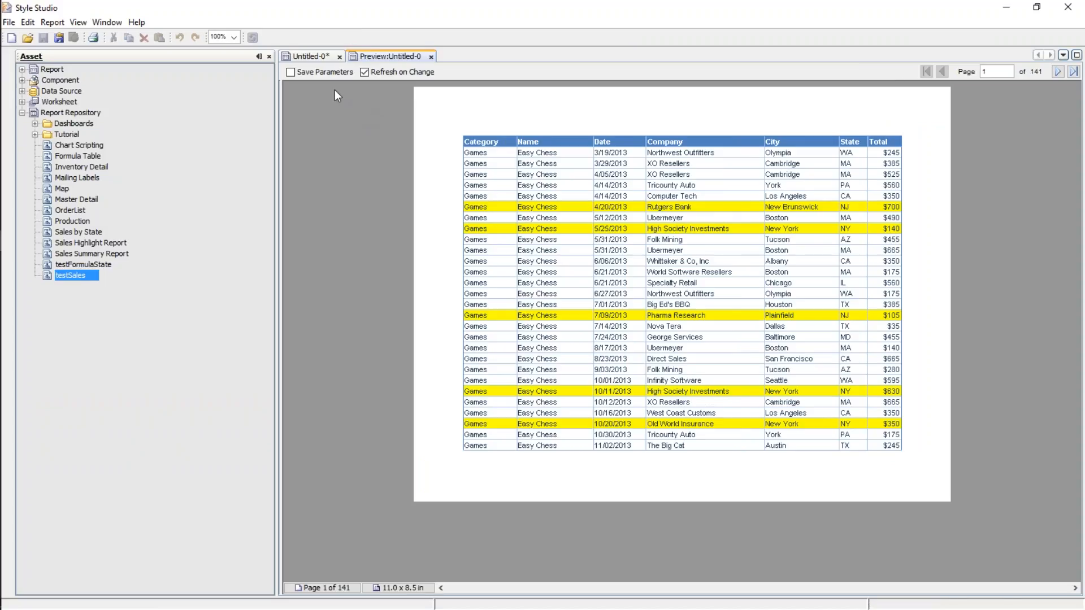
pyautogui.click(325, 56)
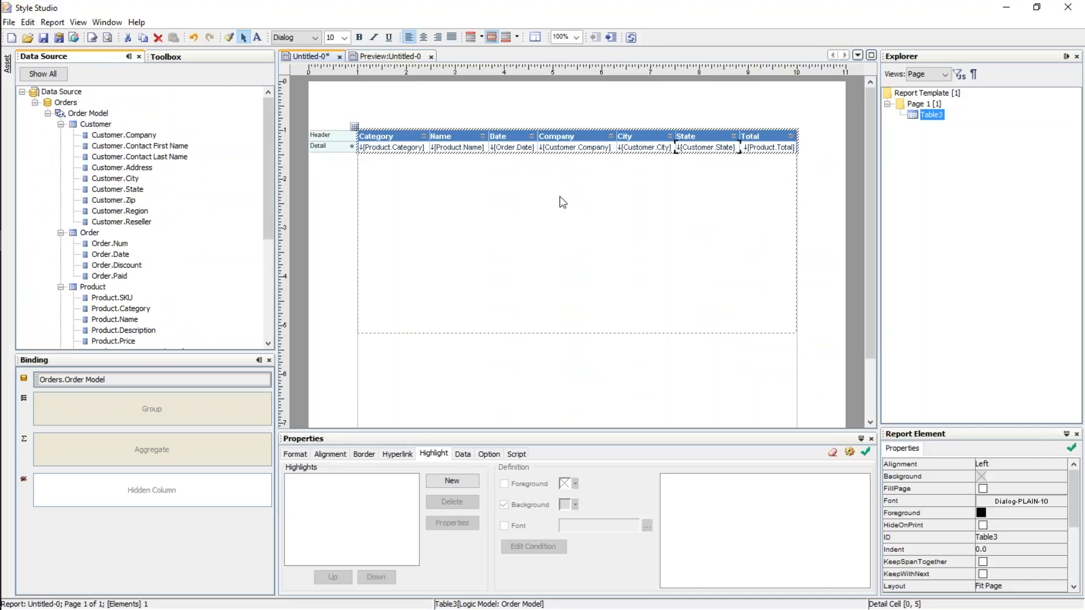
pyautogui.click(546, 214)
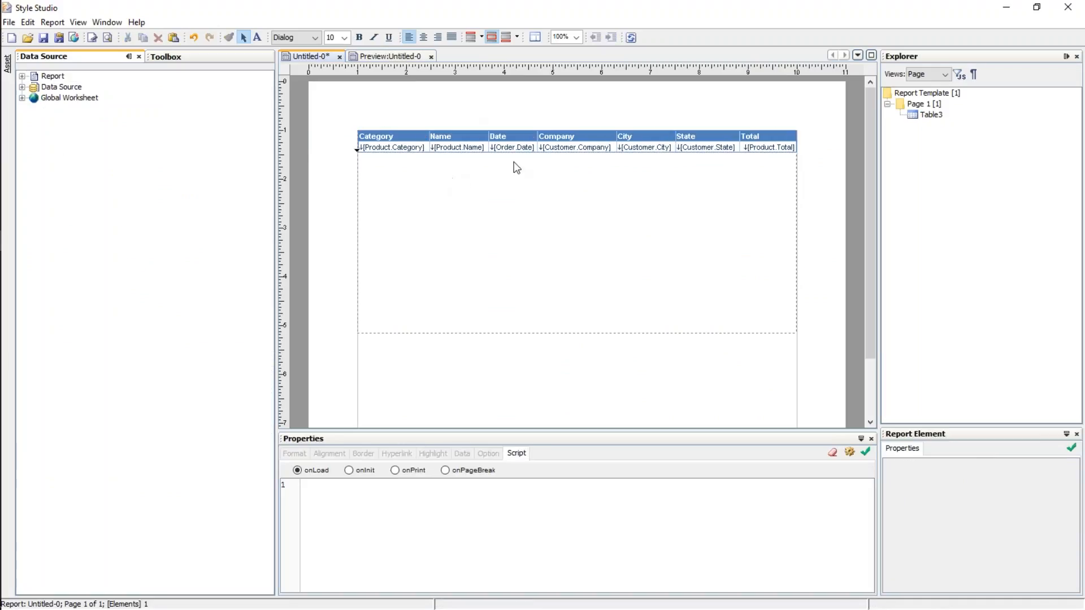
pyautogui.press('Return')
pyautogui.press('Return')
pyautogui.click(201, 56)
pyautogui.click(51, 84)
pyautogui.click(356, 164)
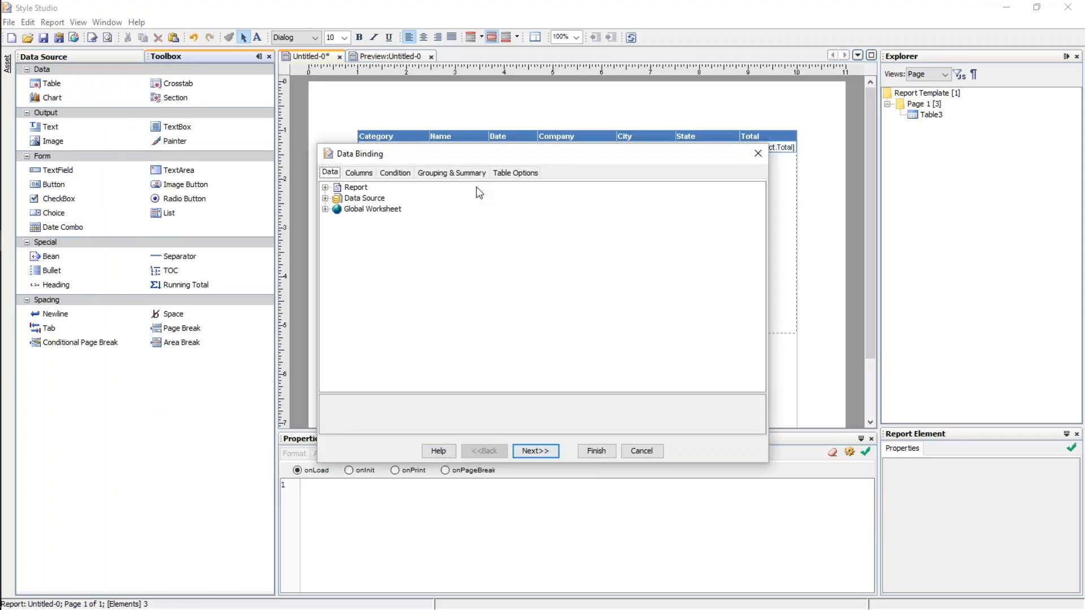
pyautogui.click(325, 198)
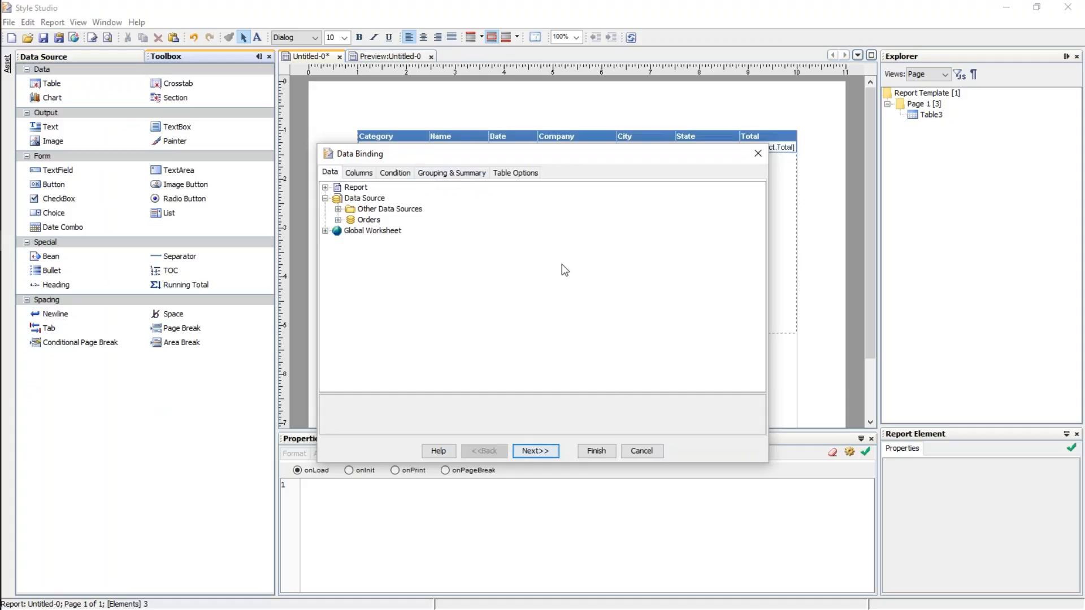
pyautogui.click(658, 454)
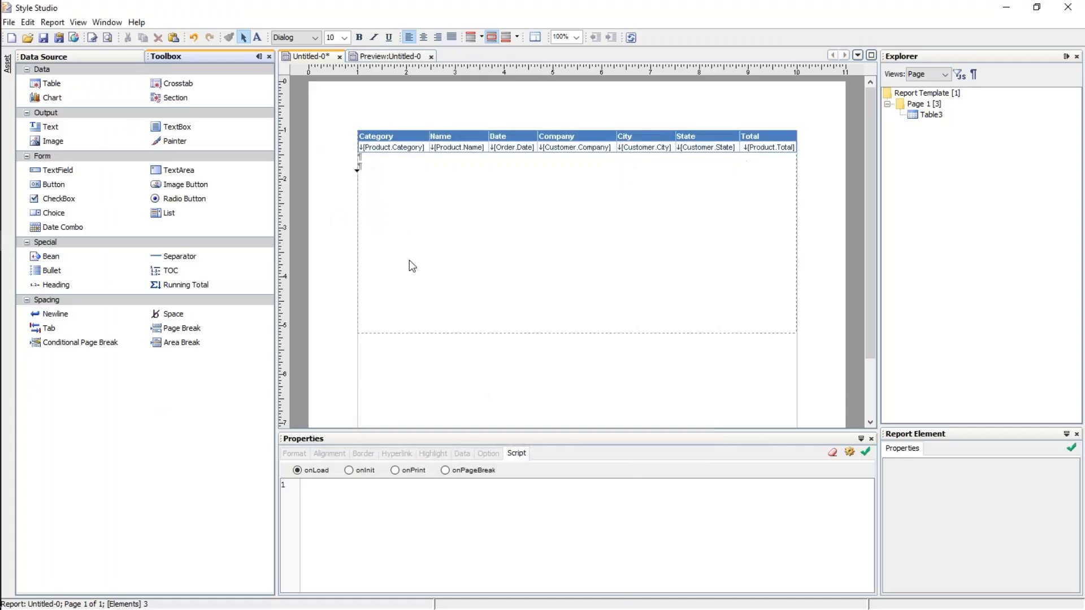
pyautogui.click(544, 213)
pyautogui.press('BackSpace')
pyautogui.press('BackSpace')
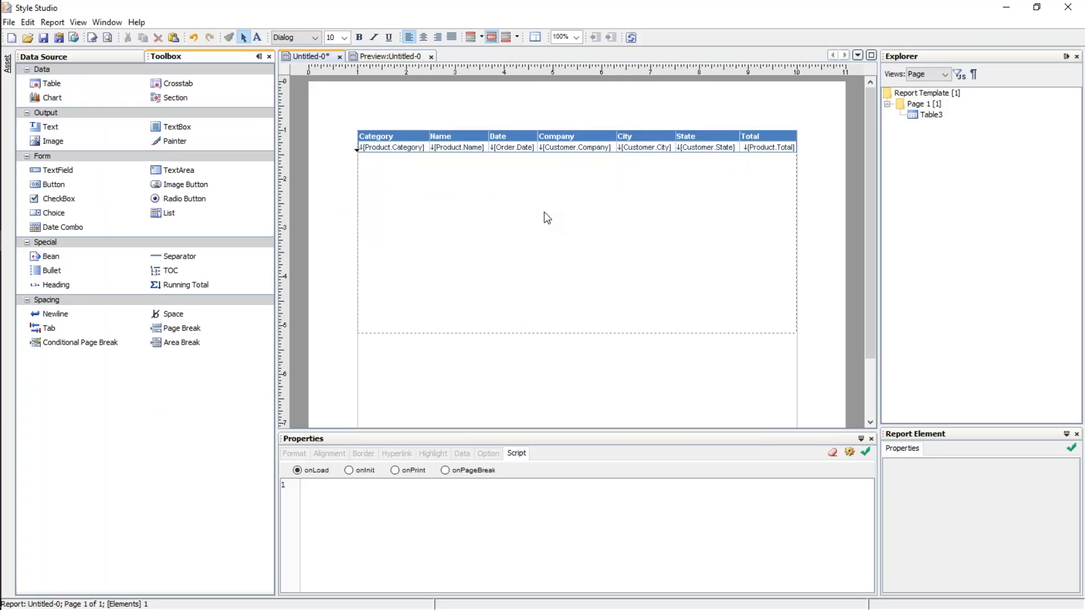
# Select the table's Detail row and insert a group around it.
pyautogui.click(589, 135)
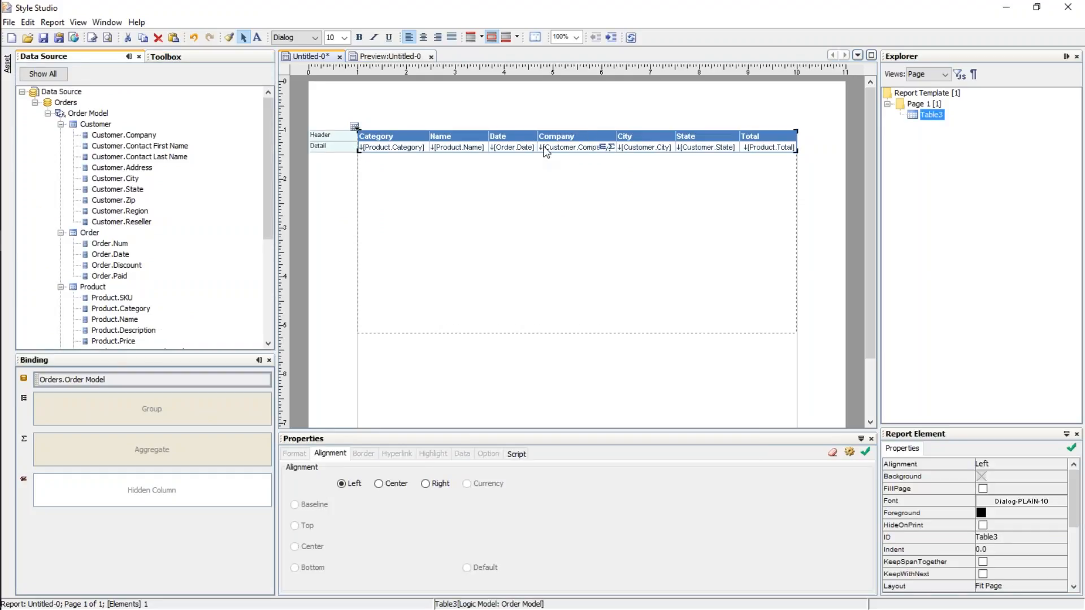
pyautogui.click(345, 152)
pyautogui.click(358, 146)
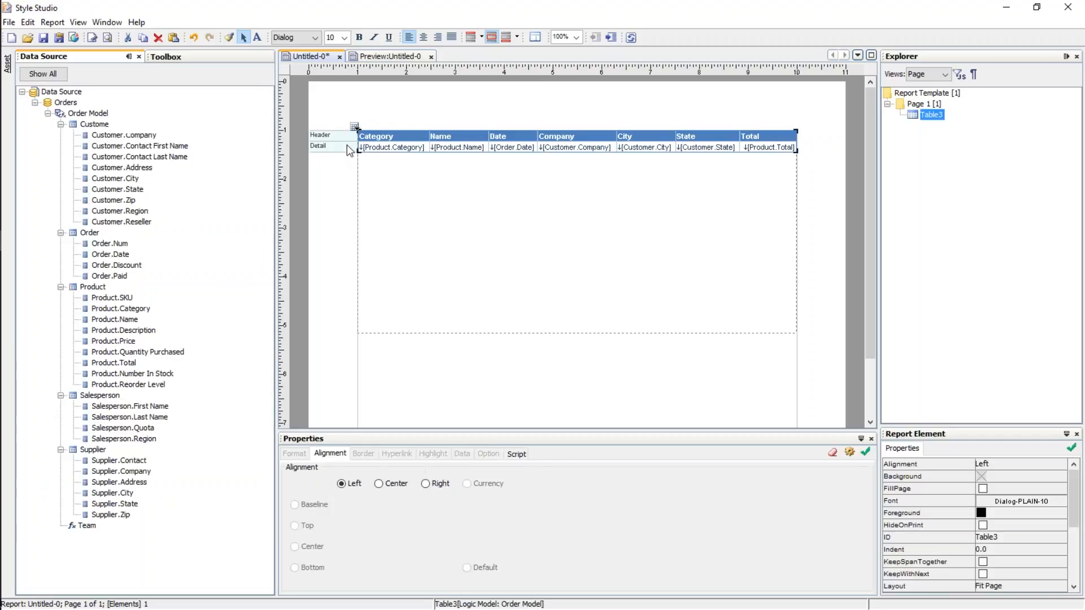
pyautogui.click(370, 149)
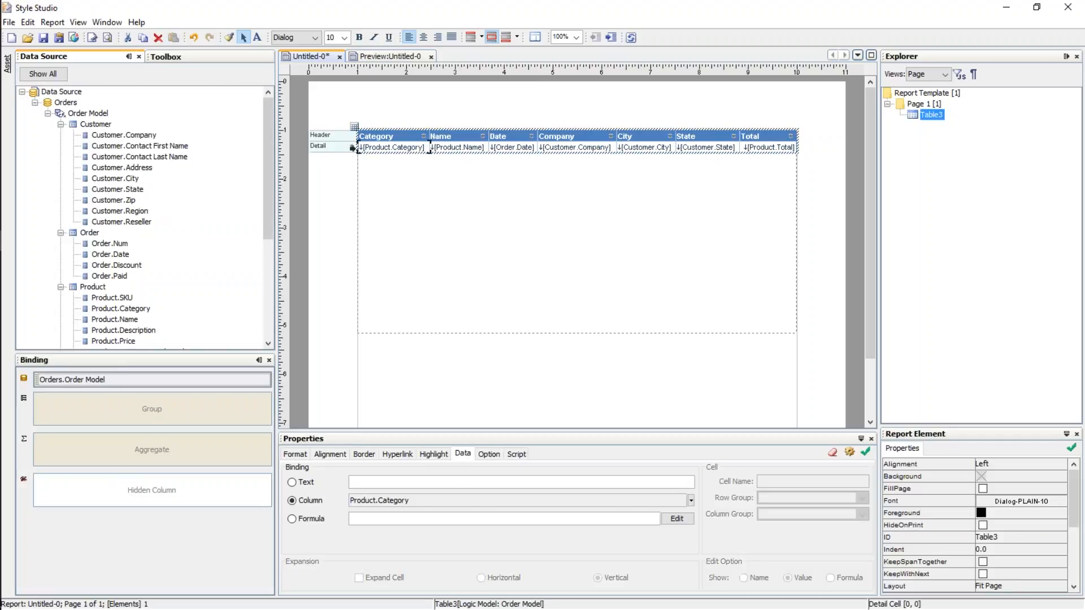
pyautogui.rightClick(350, 147)
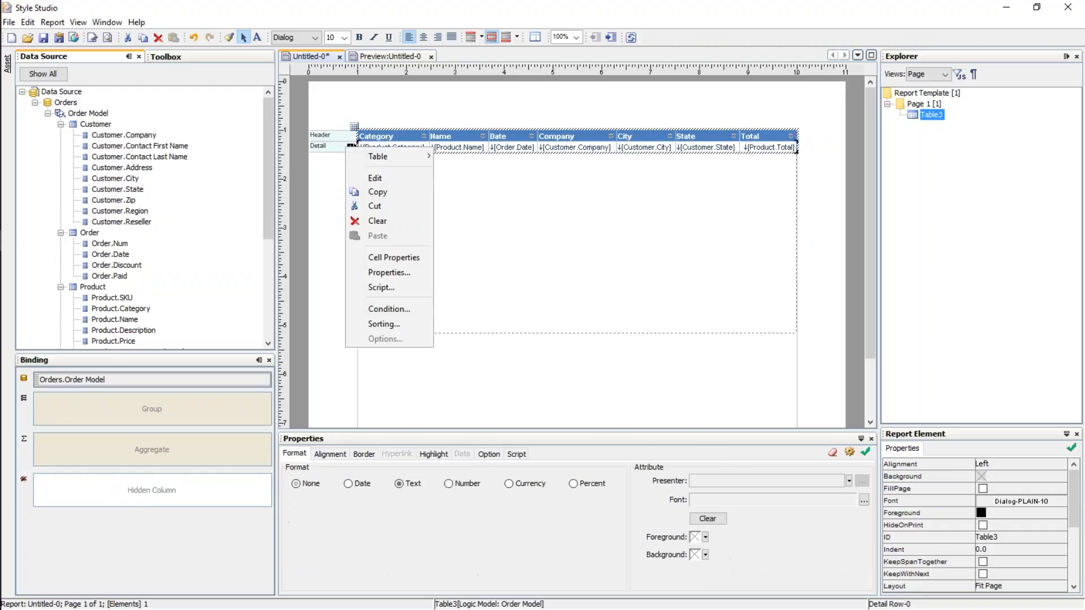
pyautogui.click(333, 145)
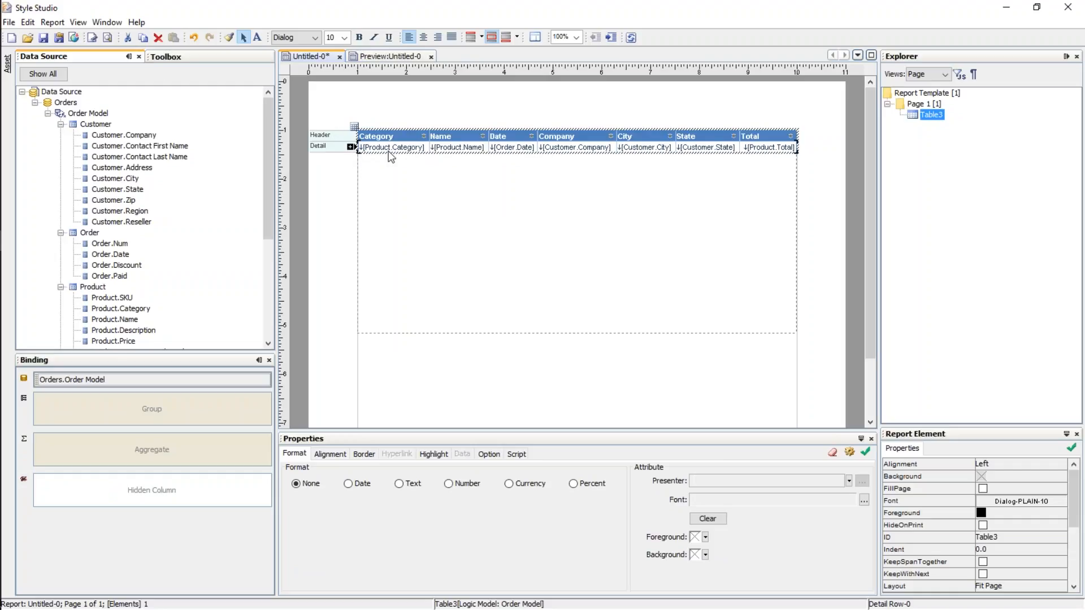
pyautogui.click(350, 147)
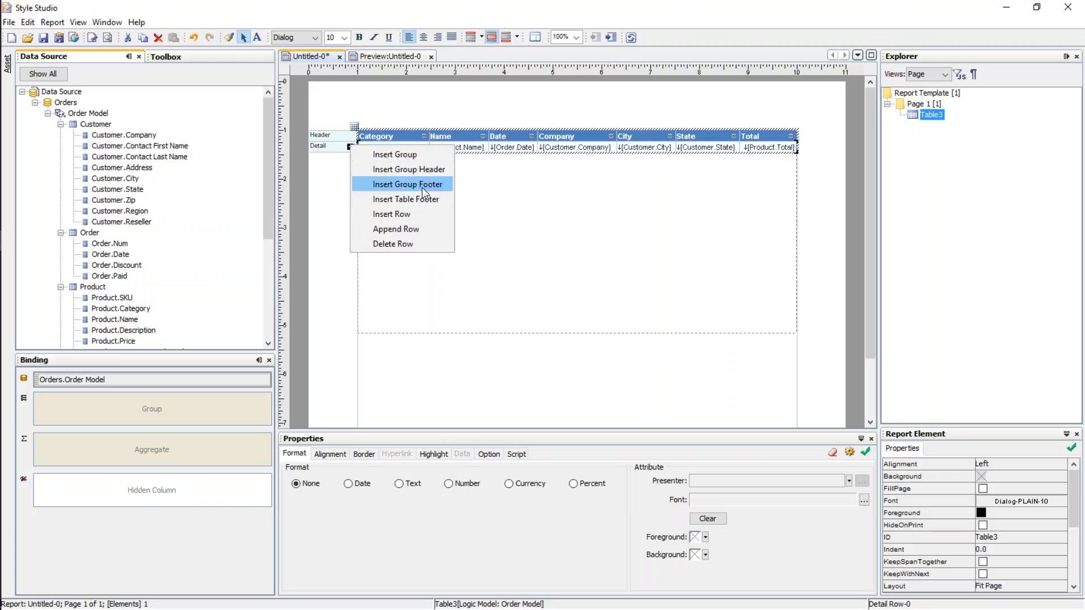
pyautogui.click(425, 155)
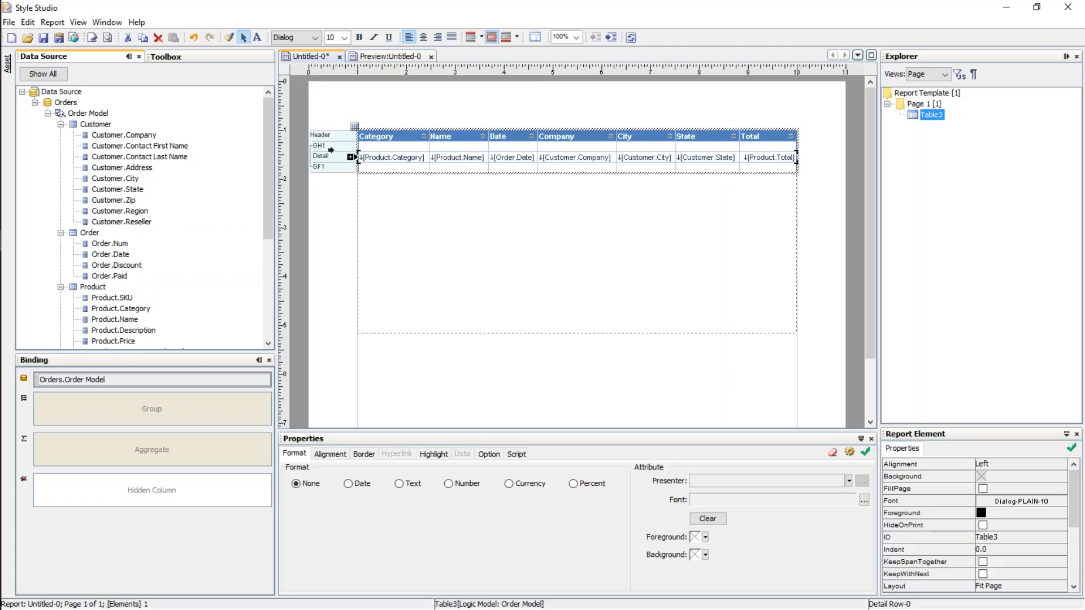
# Place Product.Category in the group header's Category cell and Product.Total in the group footer's Total cell.
pyautogui.click(409, 148)
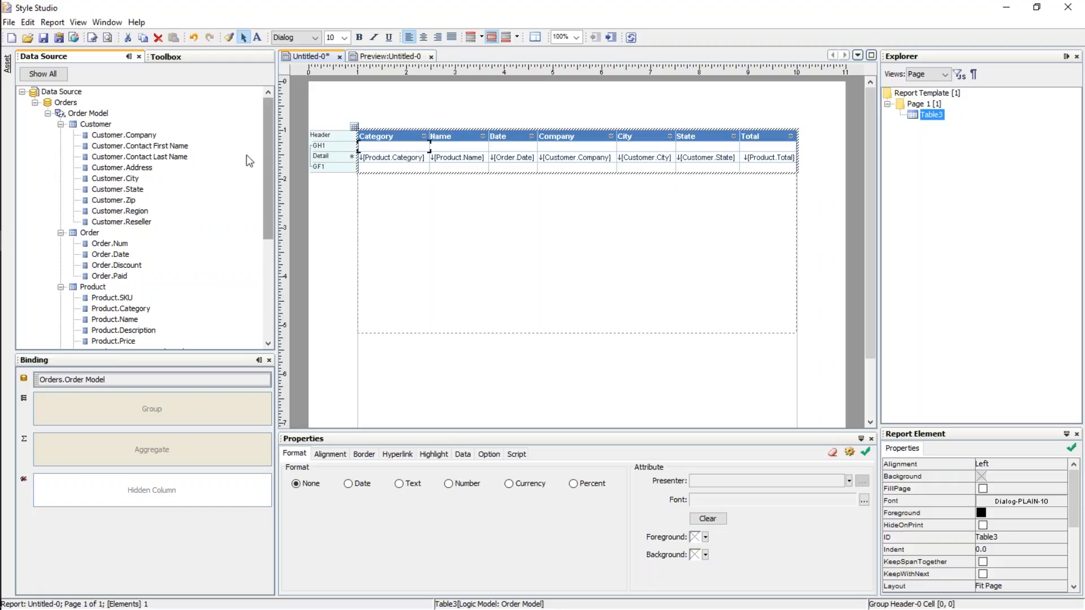
pyautogui.click(389, 161)
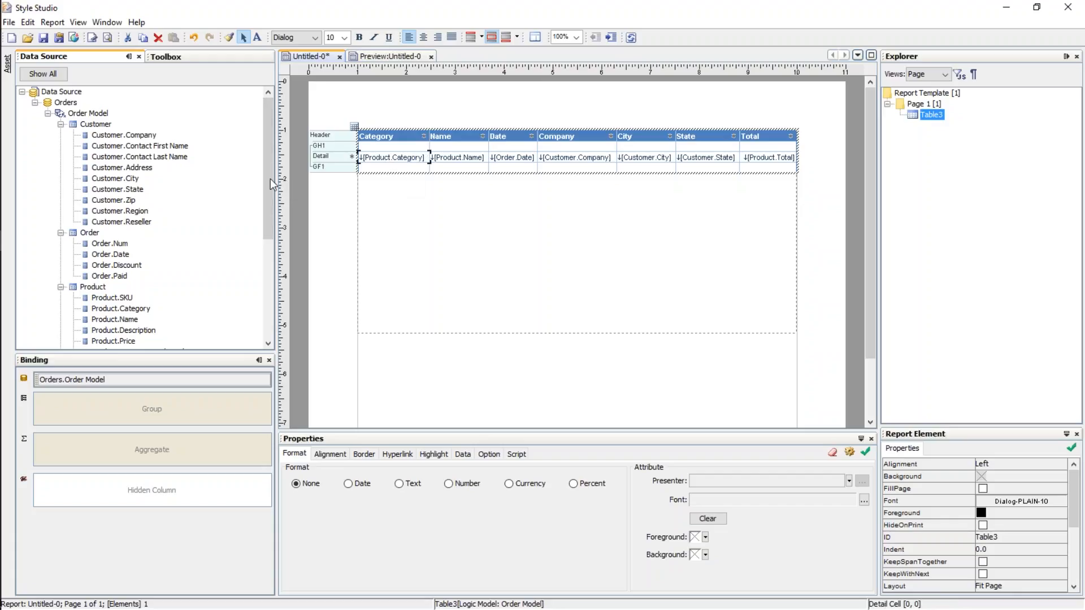
pyautogui.moveTo(271, 185); pyautogui.dragTo(272, 237)
pyautogui.moveTo(131, 208)
pyautogui.mouseDown()
pyautogui.moveTo(308, 179)
pyautogui.moveTo(395, 148)
pyautogui.mouseUp()
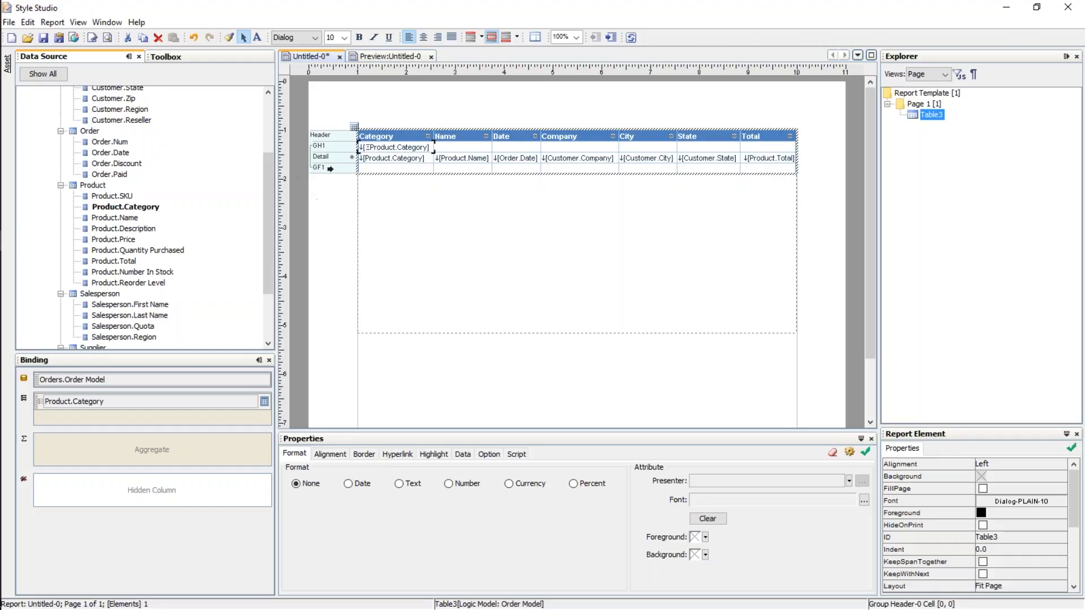
pyautogui.moveTo(118, 260); pyautogui.dragTo(763, 170)
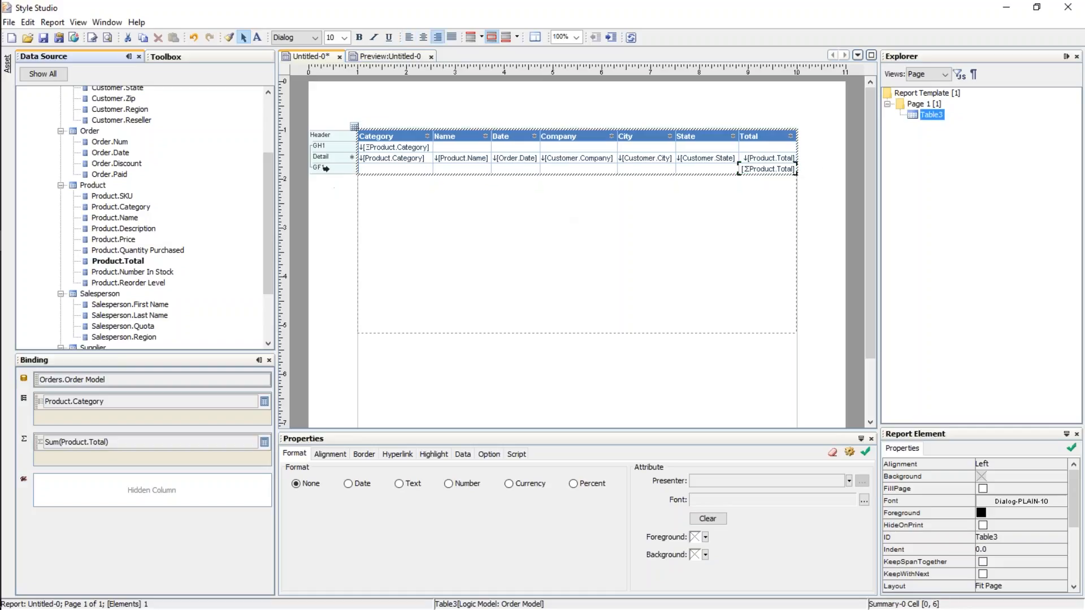
pyautogui.moveTo(762, 171)
# Preview the grouped report and page to the end of the Business category to examine its subtotal row and the following group header.
pyautogui.click(400, 56)
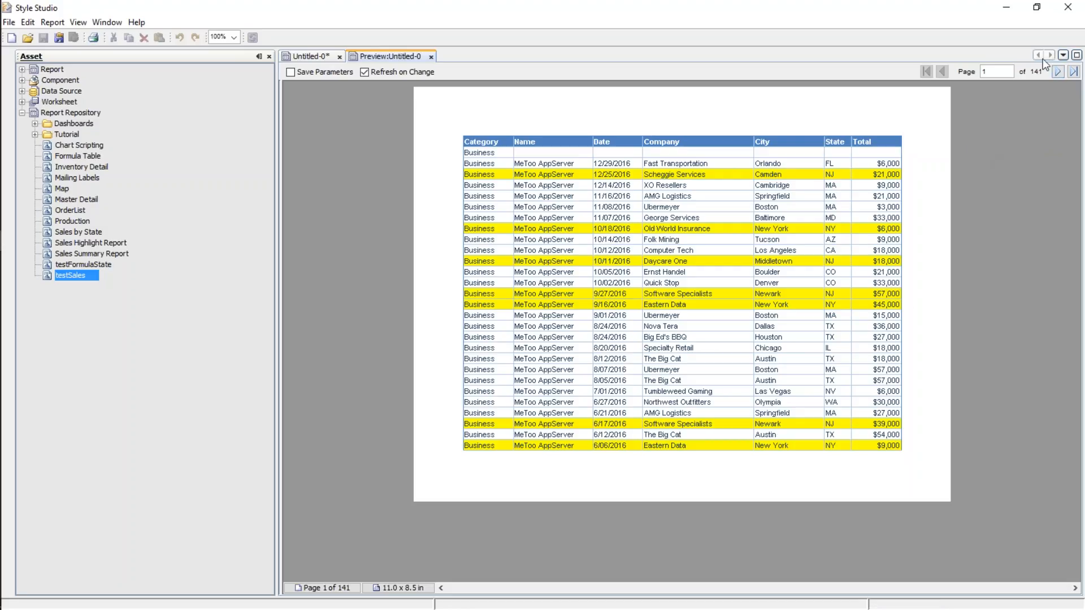
pyautogui.click(1058, 72)
pyautogui.click(1058, 71)
pyautogui.click(1059, 72)
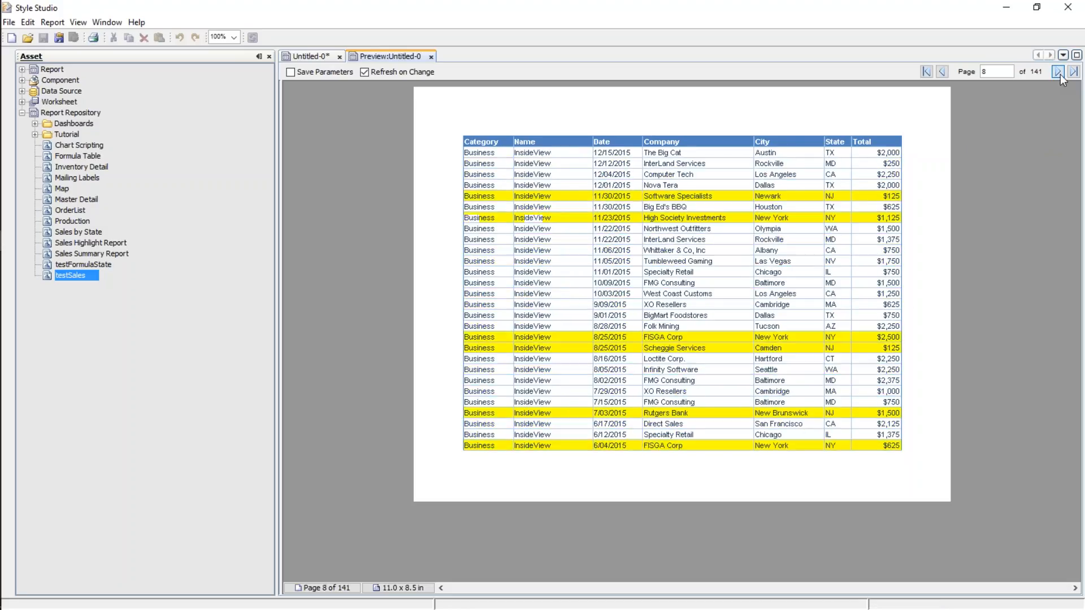
pyautogui.click(1058, 71)
pyautogui.click(1058, 73)
pyautogui.click(1058, 73)
pyautogui.click(1058, 74)
pyautogui.click(1058, 73)
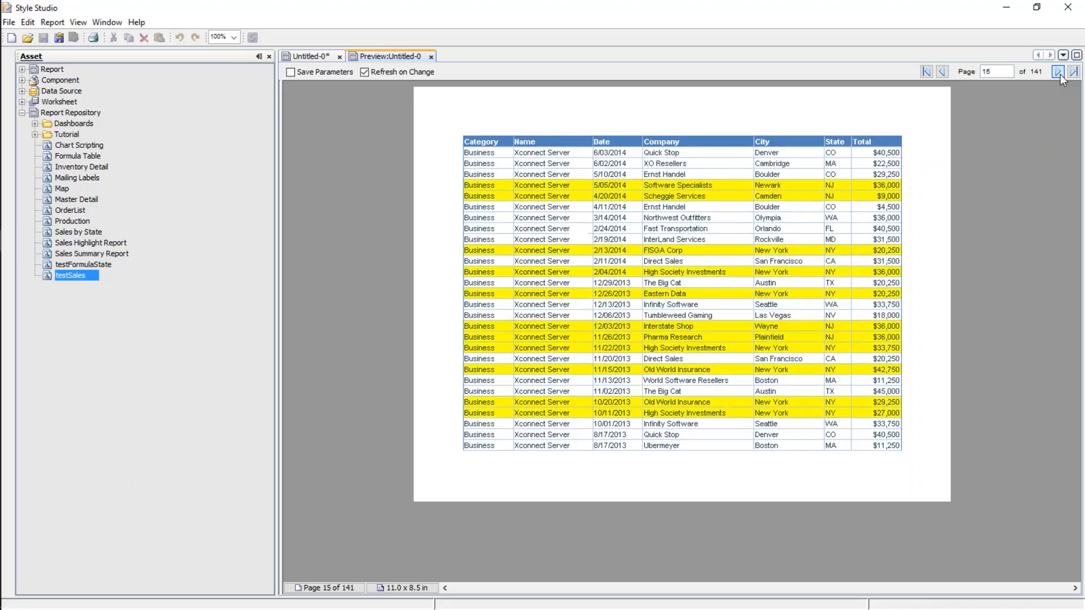
pyautogui.click(1059, 73)
pyautogui.click(1058, 74)
pyautogui.click(1058, 73)
pyautogui.click(1058, 73)
pyautogui.click(943, 72)
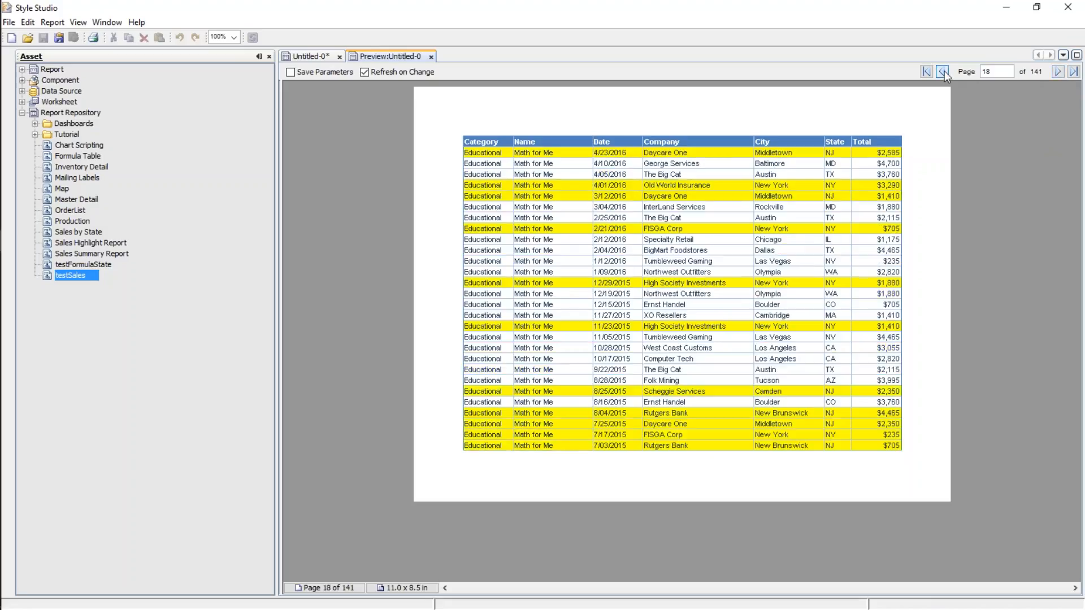
pyautogui.click(942, 72)
pyautogui.click(943, 72)
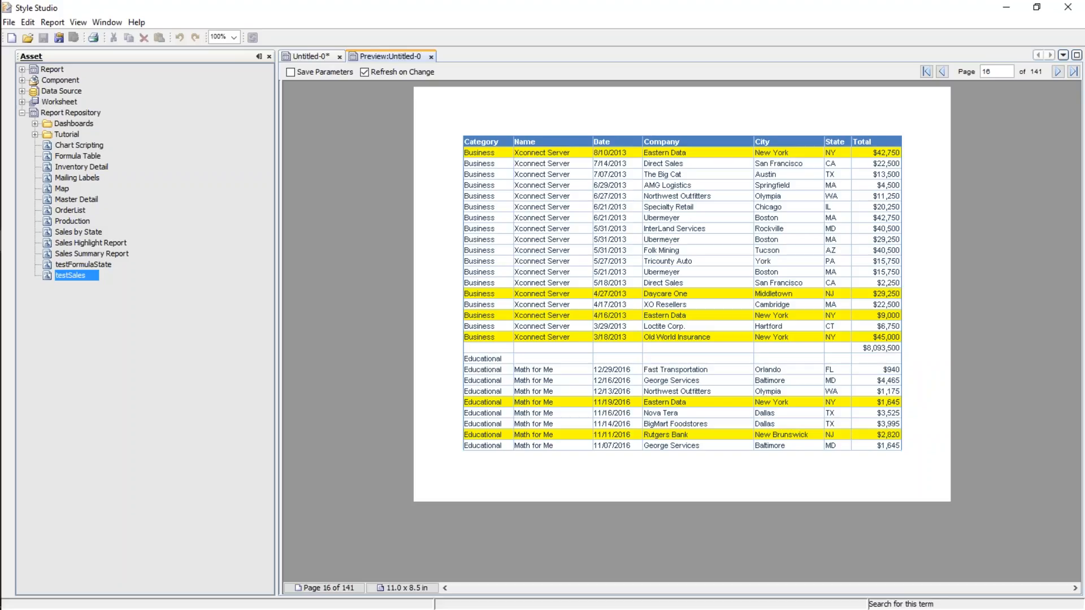
# Page through the Educational category in the preview to examine its subtotal row and the start of the Games group.
pyautogui.click(1057, 71)
pyautogui.click(1056, 72)
pyautogui.click(1057, 71)
pyautogui.click(1056, 71)
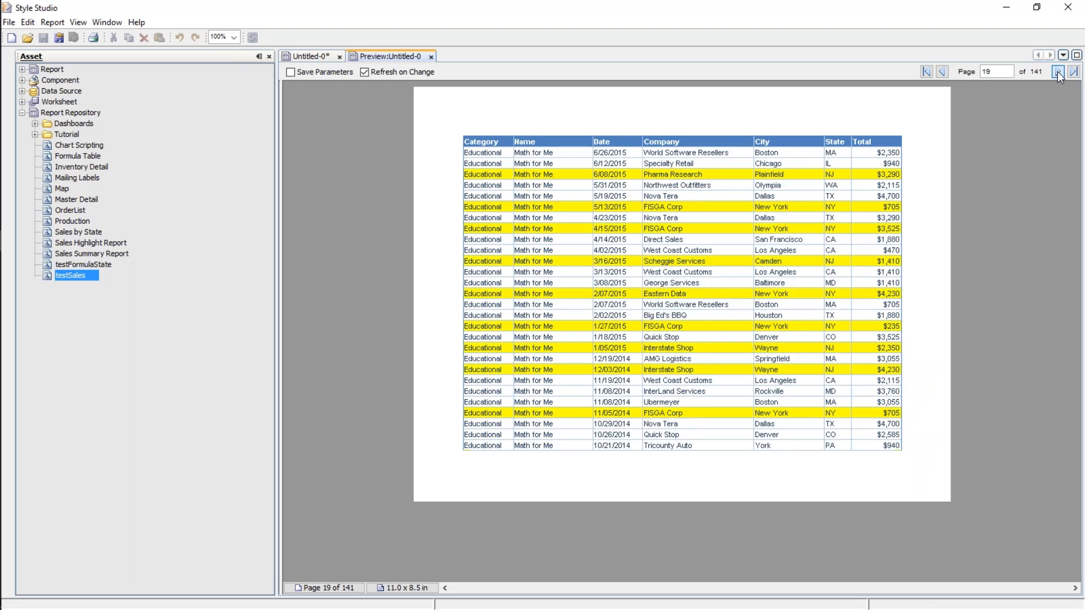
pyautogui.click(1056, 71)
pyautogui.click(1056, 71)
pyautogui.click(1057, 71)
pyautogui.click(1057, 71)
pyautogui.click(1057, 72)
pyautogui.click(1057, 71)
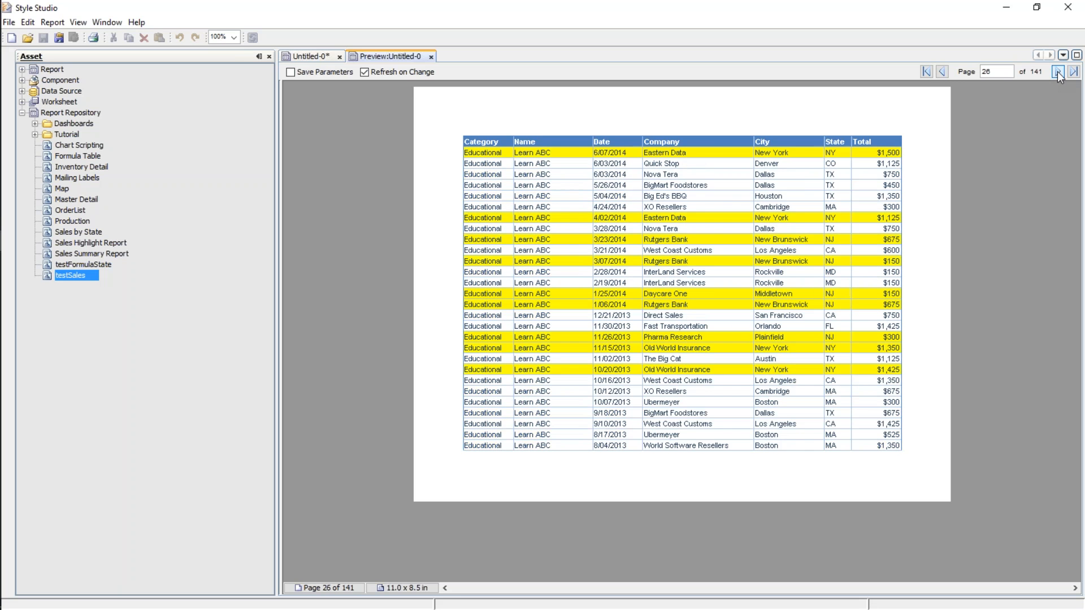
pyautogui.click(1056, 71)
pyautogui.click(1057, 71)
pyautogui.click(1056, 71)
pyautogui.click(1056, 71)
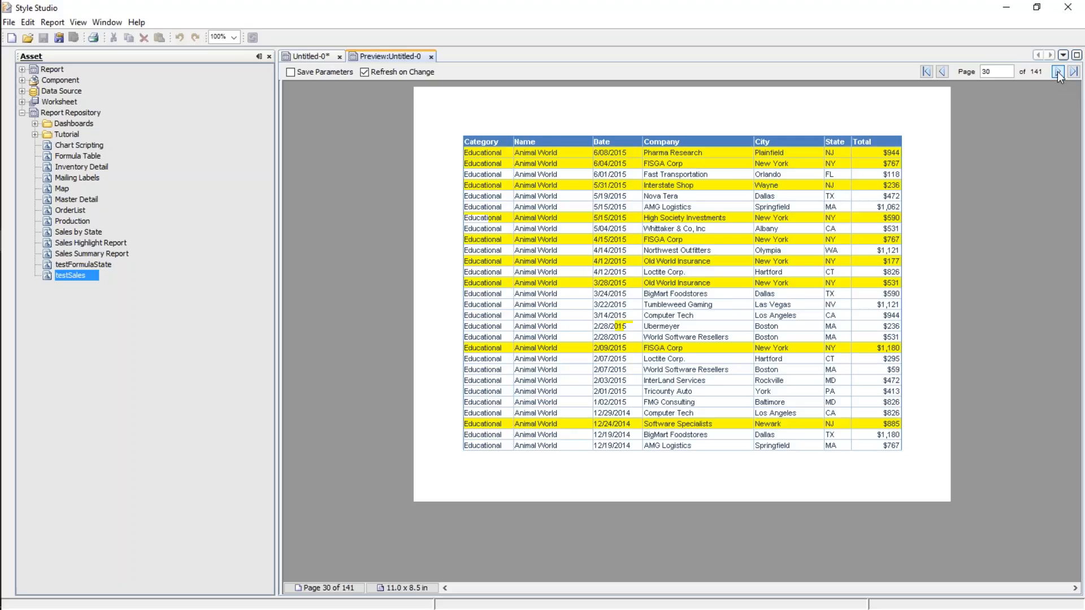
pyautogui.click(1056, 71)
pyautogui.click(1057, 71)
pyautogui.click(1057, 72)
pyautogui.click(1057, 71)
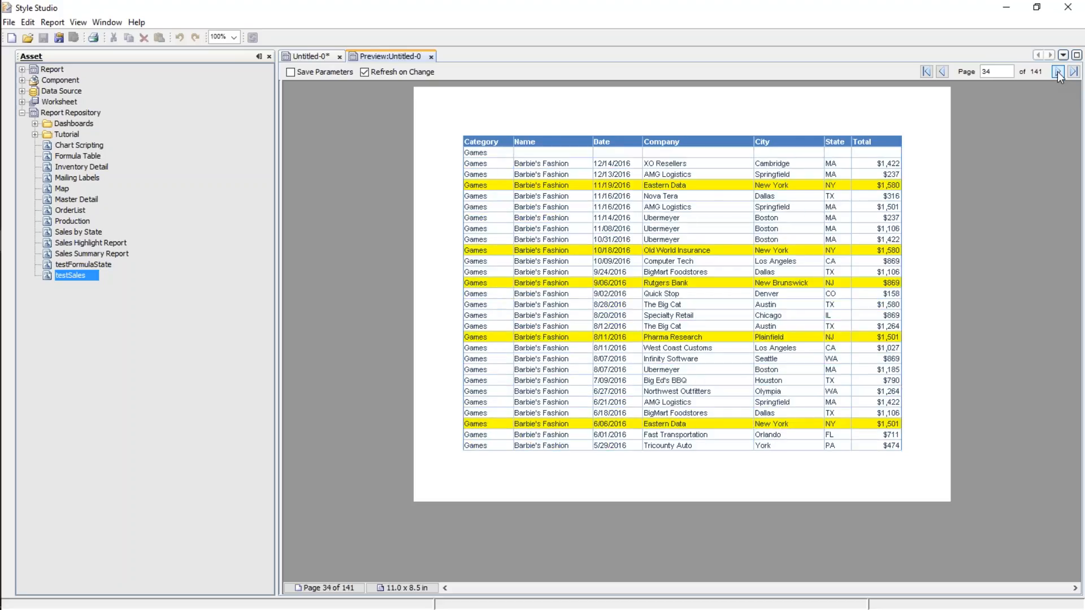
pyautogui.click(939, 71)
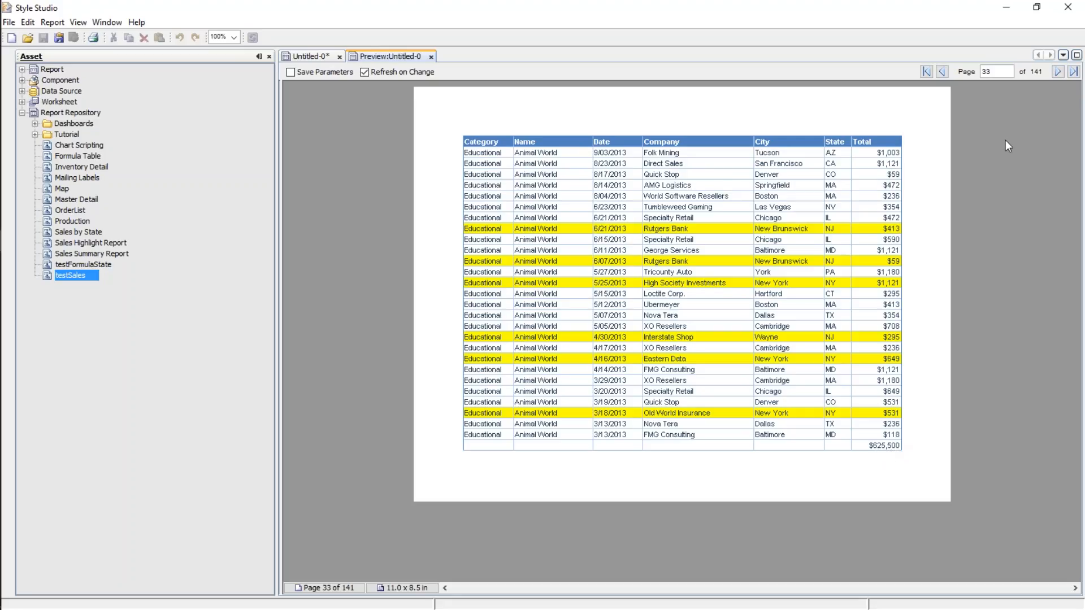
# Turn on the New Page Before option for the Category cell in the group header row and apply it.
pyautogui.click(1056, 72)
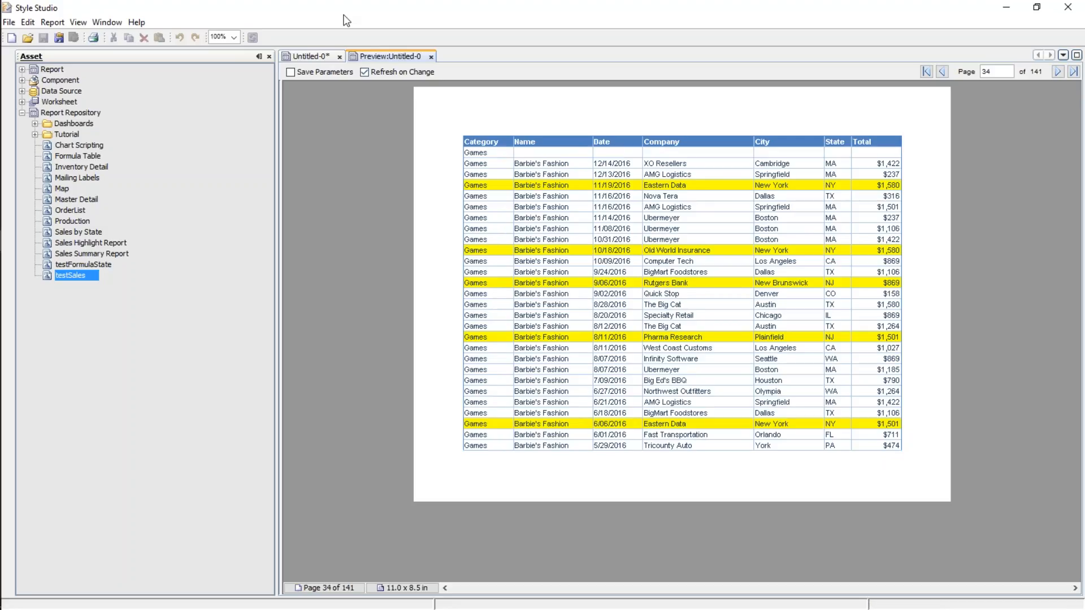
pyautogui.click(310, 56)
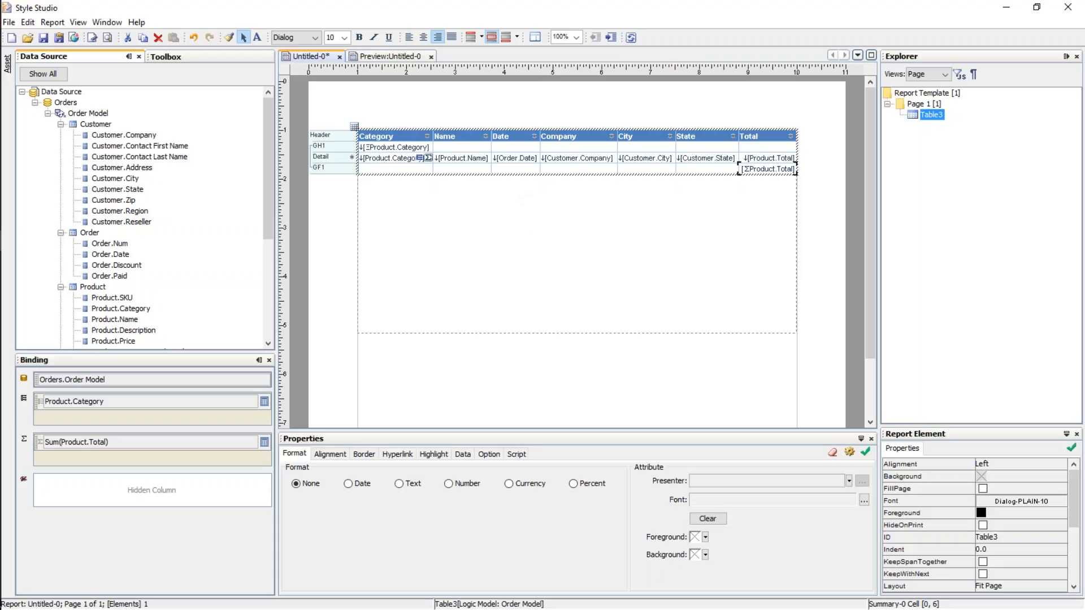
pyautogui.click(391, 149)
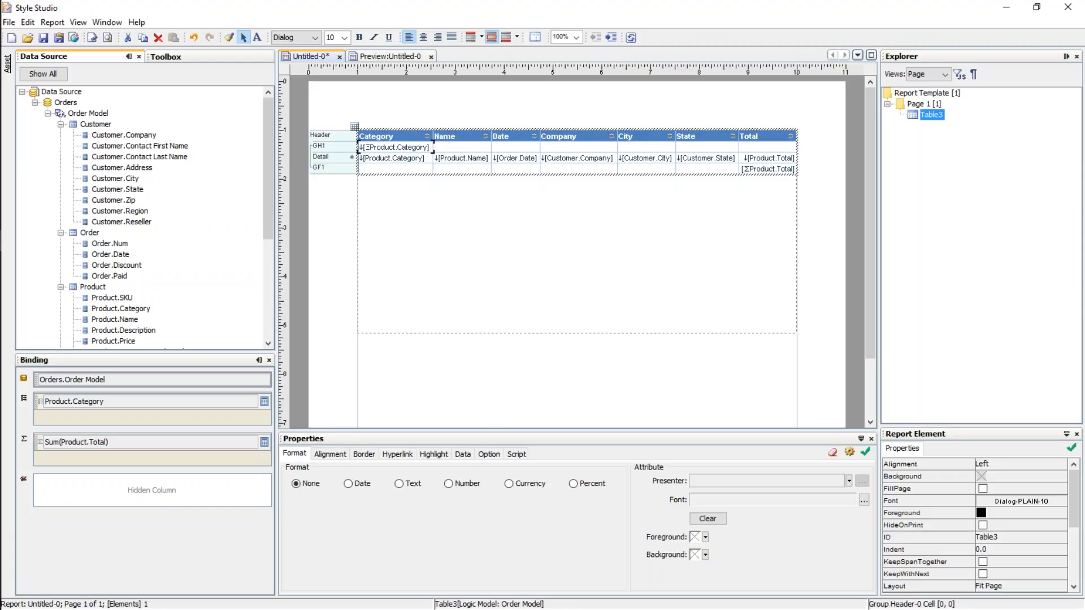
pyautogui.click(466, 456)
pyautogui.click(496, 459)
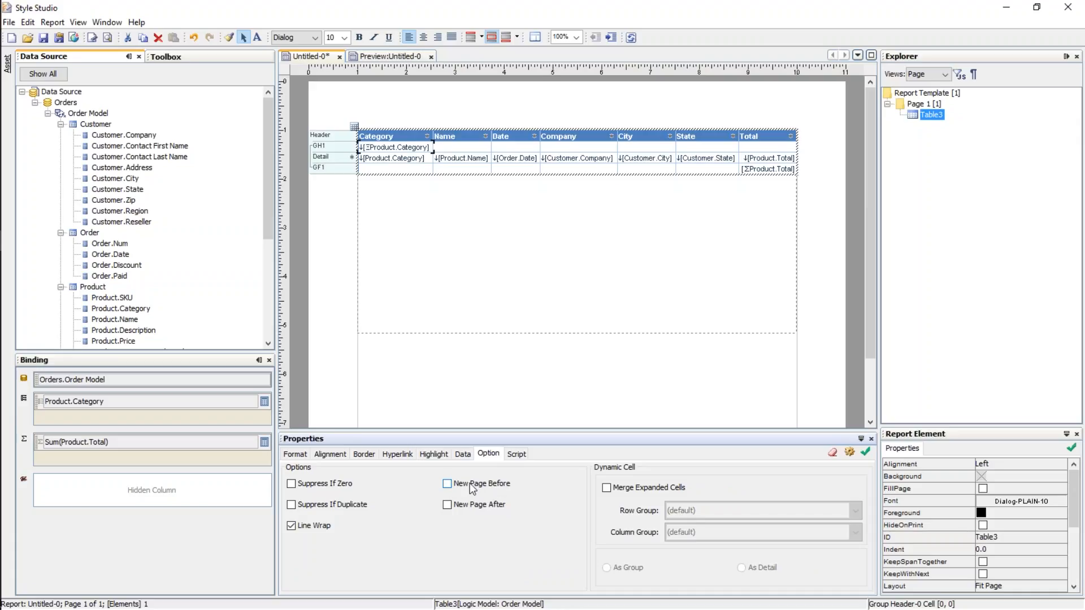
pyautogui.moveTo(393, 163)
pyautogui.click(450, 486)
pyautogui.click(866, 453)
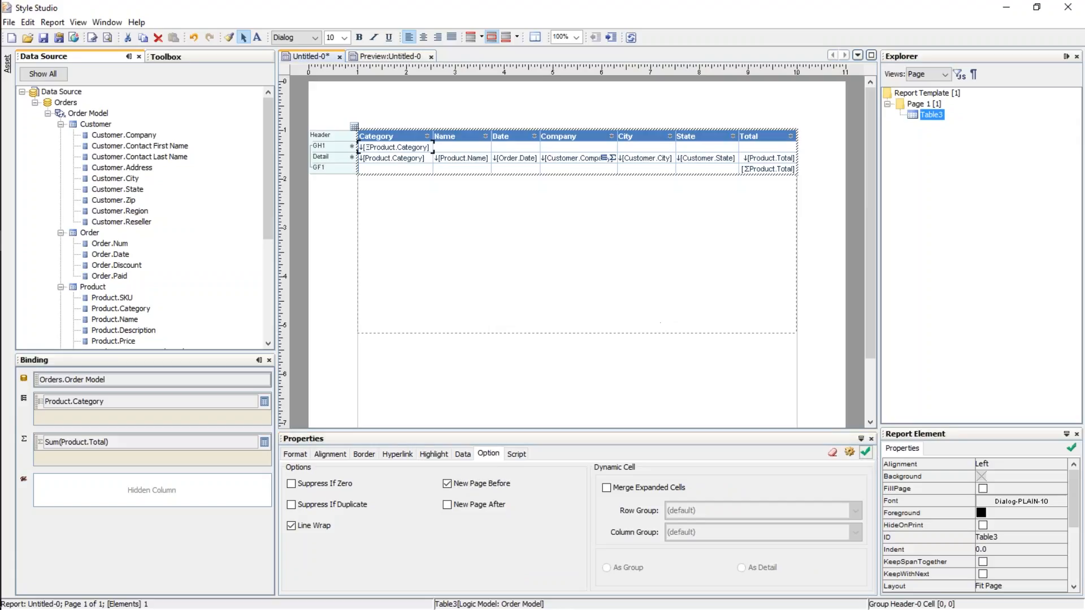
# Preview the report and page to where the Business group ends and Educational begins to examine the page break between groups.
pyautogui.click(395, 56)
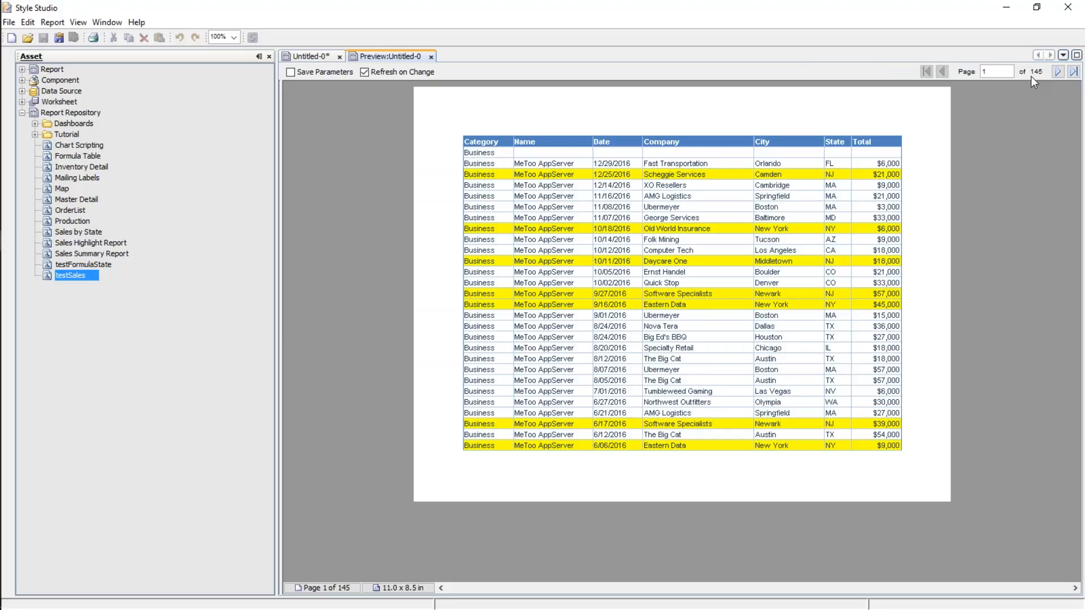
pyautogui.tripleClick(1059, 72)
pyautogui.click(1059, 72)
pyautogui.click(1059, 72)
pyautogui.click(1058, 71)
pyautogui.click(1059, 72)
pyautogui.click(1059, 72)
pyautogui.click(1059, 72)
pyautogui.click(1059, 72)
pyautogui.click(1059, 72)
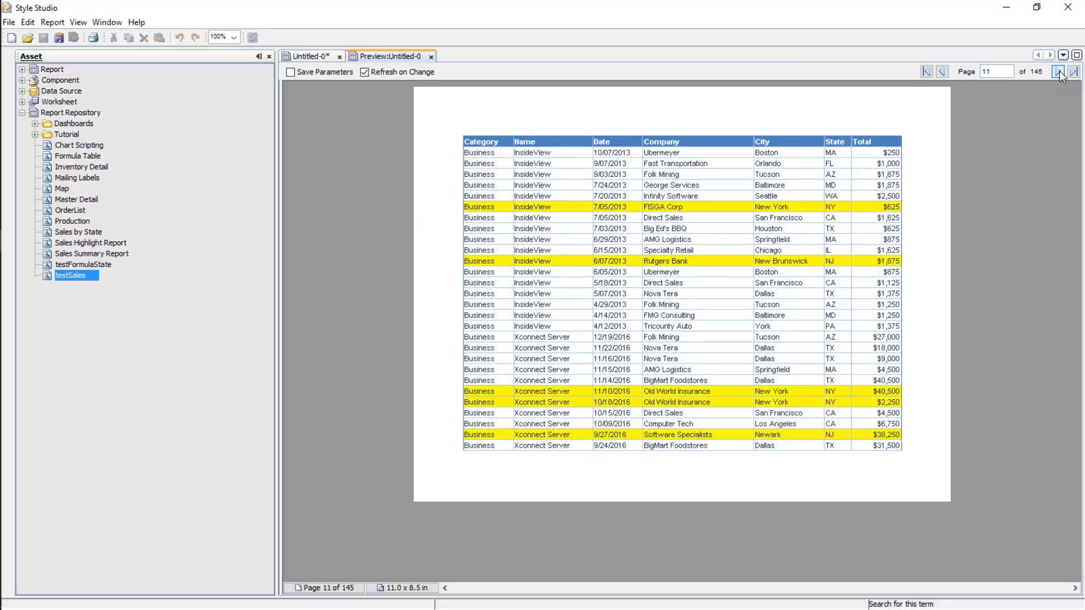
pyautogui.click(1059, 72)
pyautogui.doubleClick(1059, 71)
pyautogui.click(1059, 72)
pyautogui.click(1059, 72)
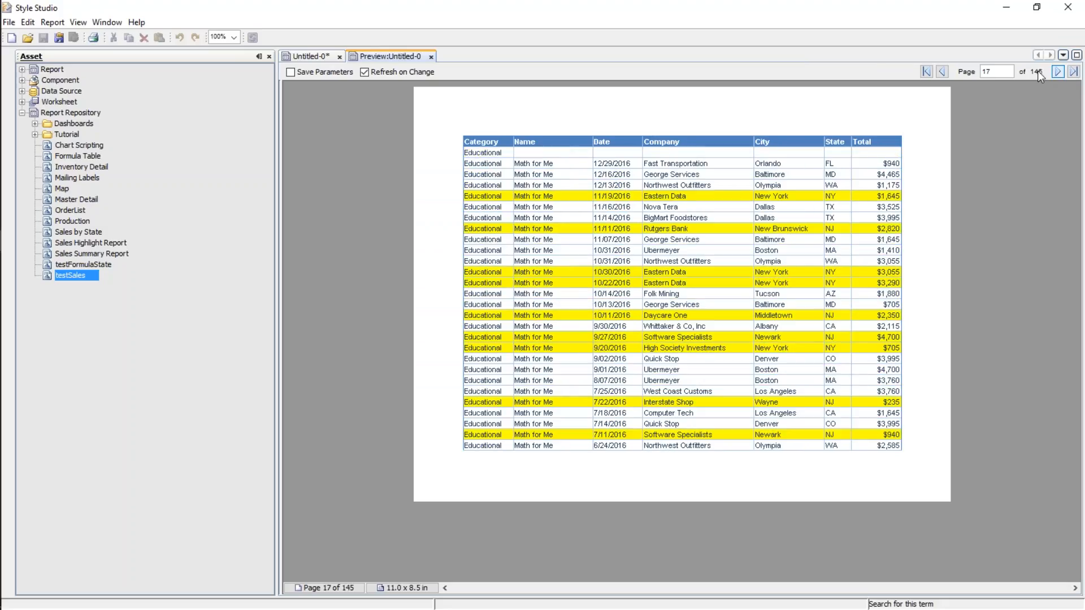
pyautogui.click(941, 72)
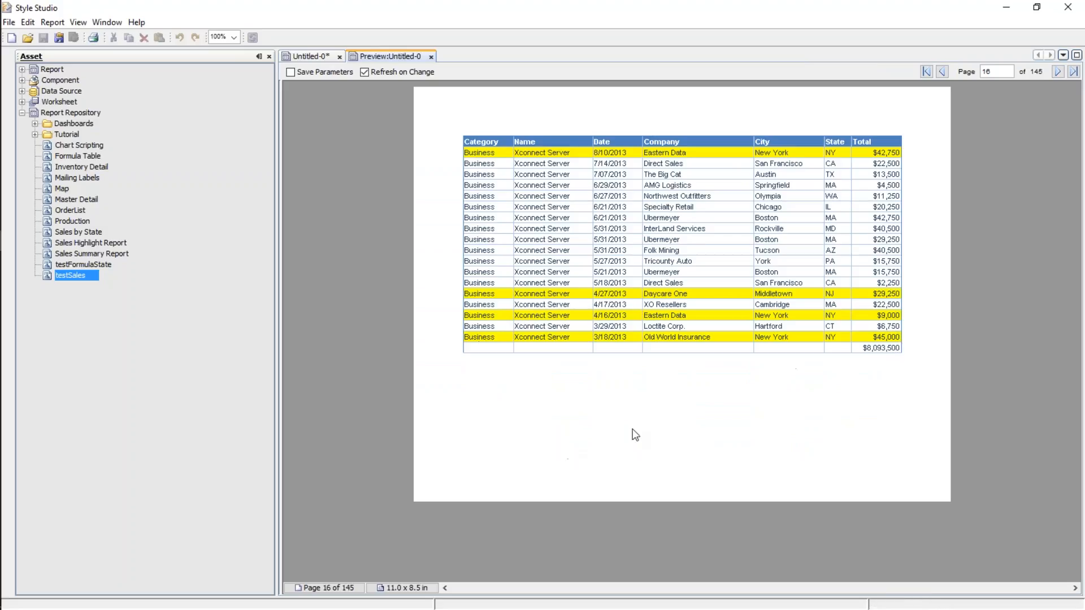
pyautogui.click(1055, 71)
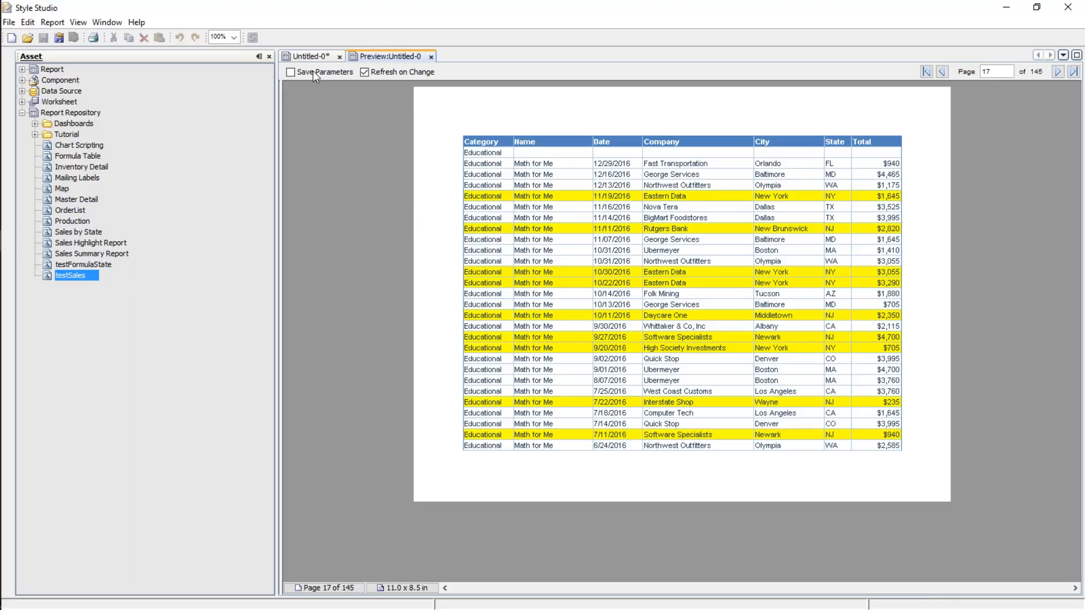
# Move the Product.Total sum from the group footer to the group header's Total cell, and preview the report.
pyautogui.click(315, 52)
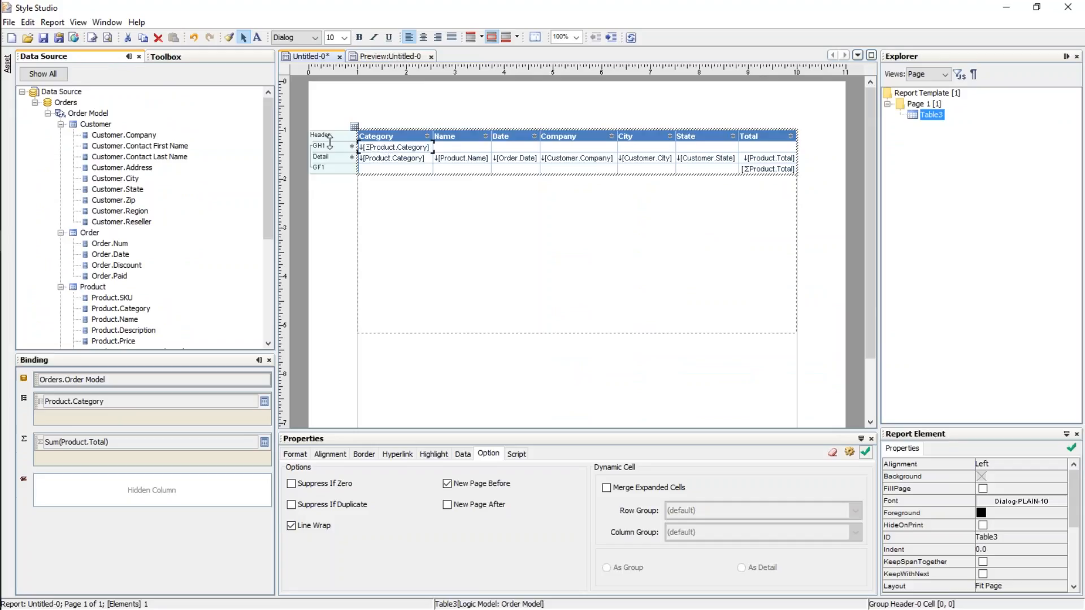
pyautogui.click(758, 170)
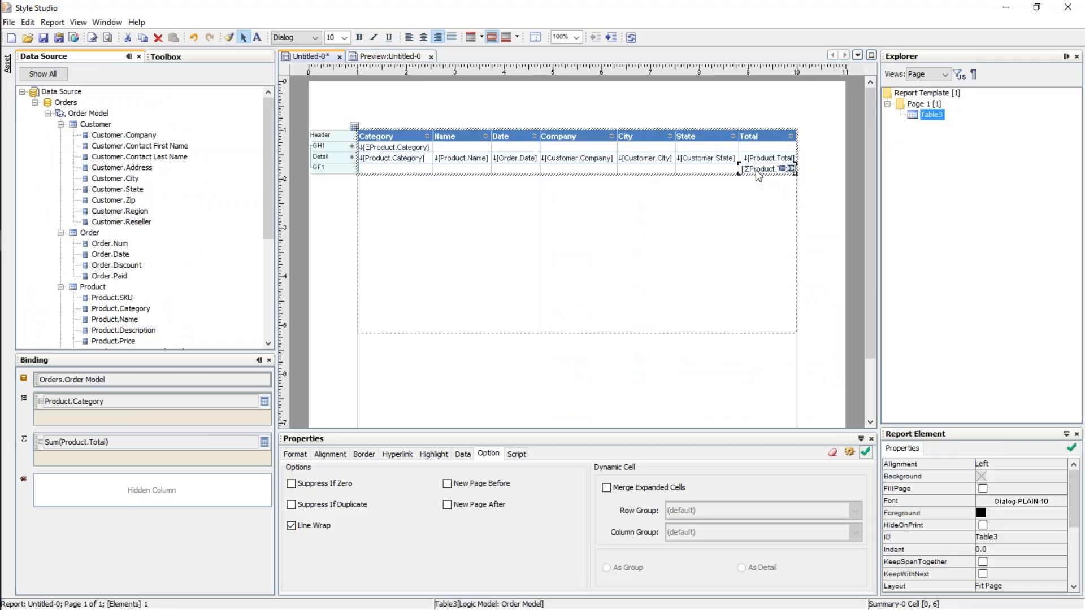
pyautogui.rightClick(755, 169)
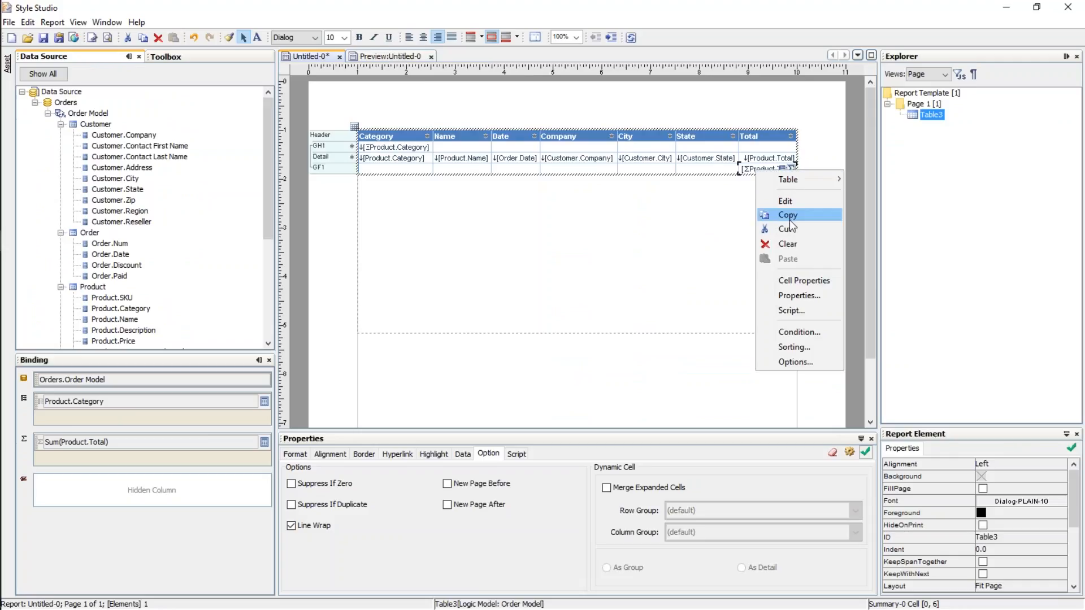
pyautogui.click(806, 230)
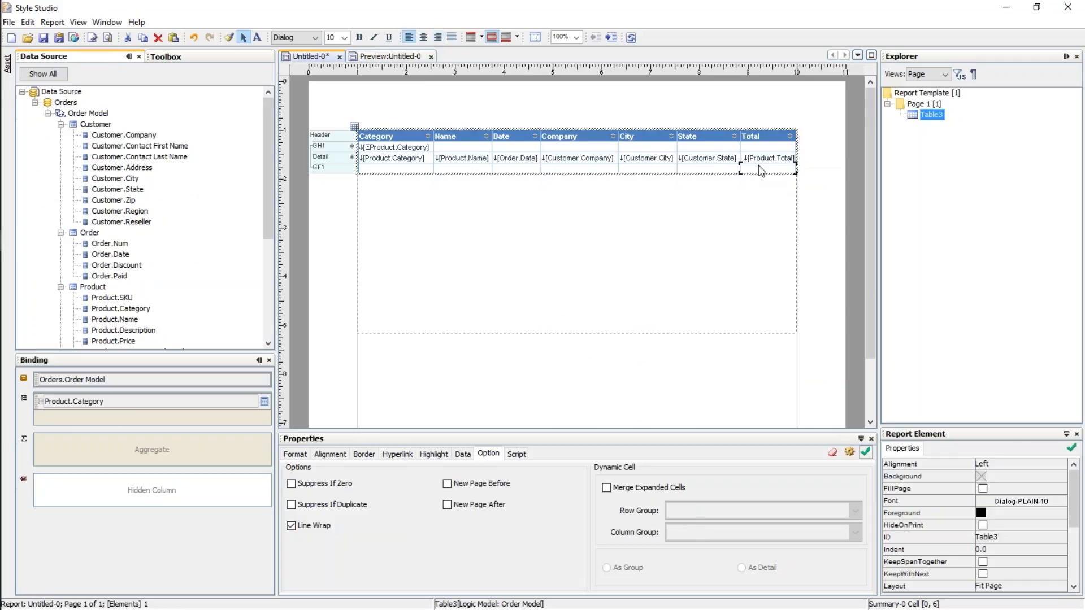
pyautogui.click(751, 146)
pyautogui.rightClick(752, 146)
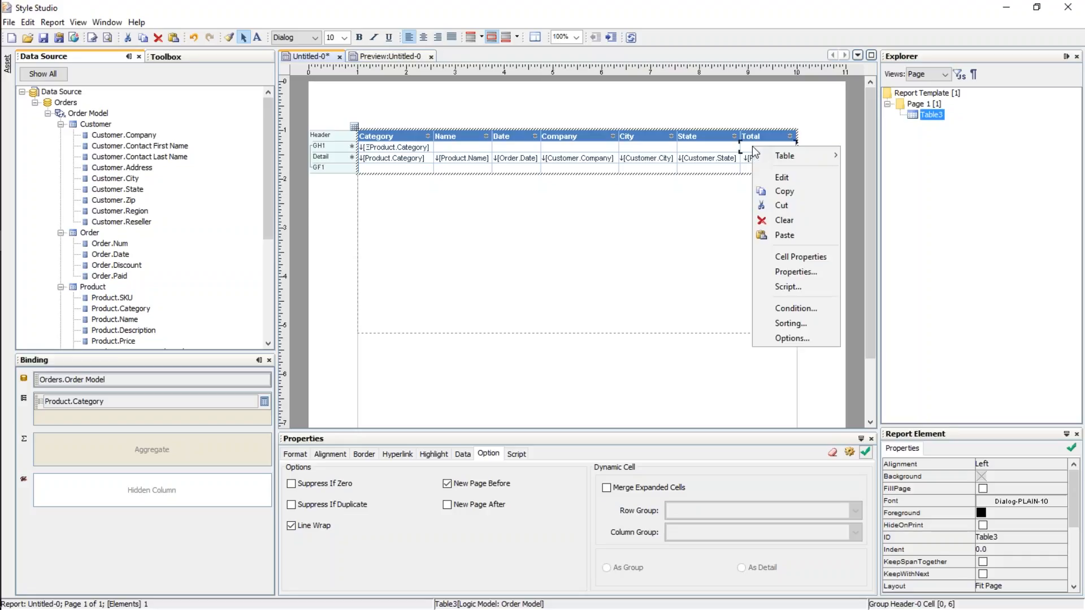
pyautogui.click(804, 236)
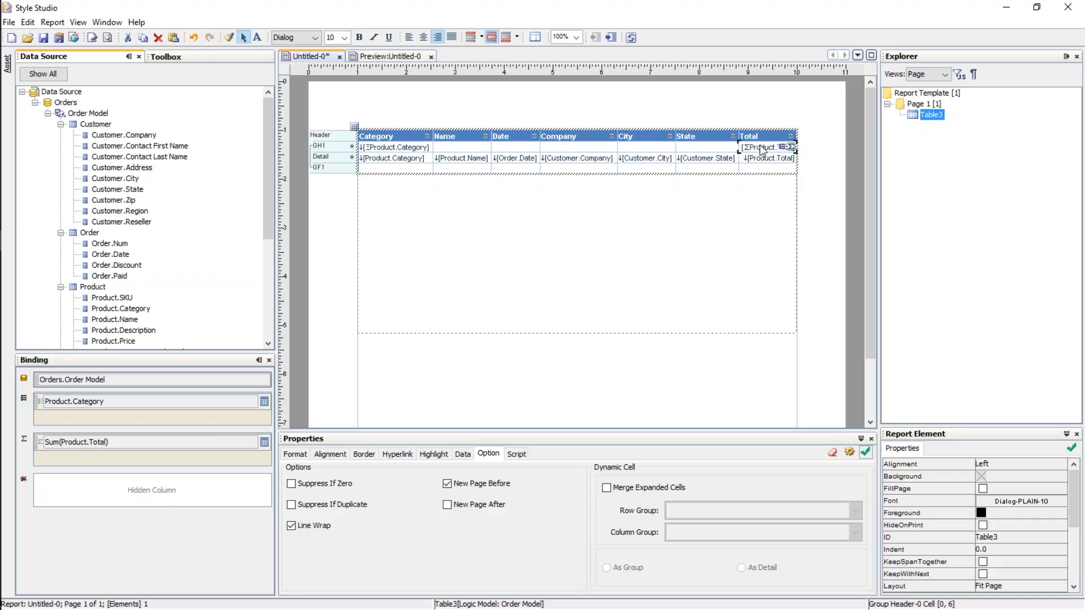
pyautogui.click(730, 262)
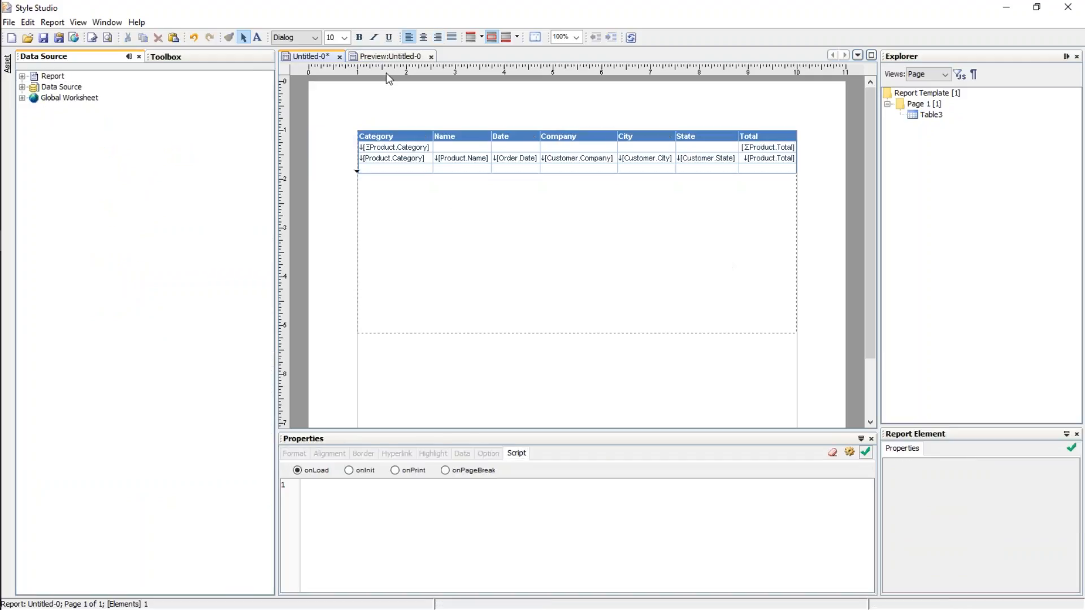
pyautogui.click(389, 56)
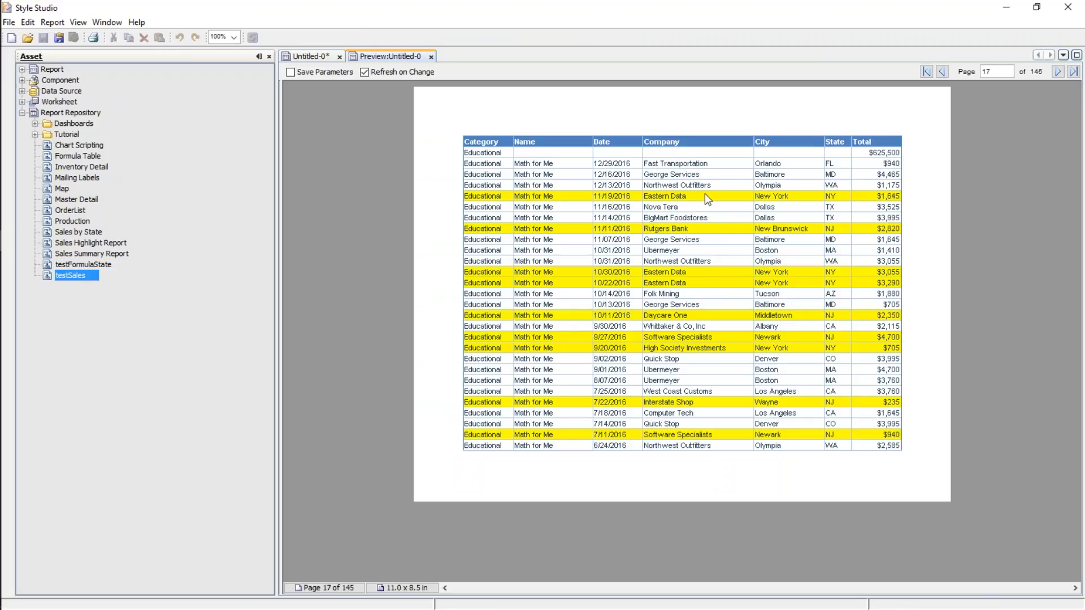
# Format the table's group header row as bold at font size 12, and preview the report.
pyautogui.click(312, 56)
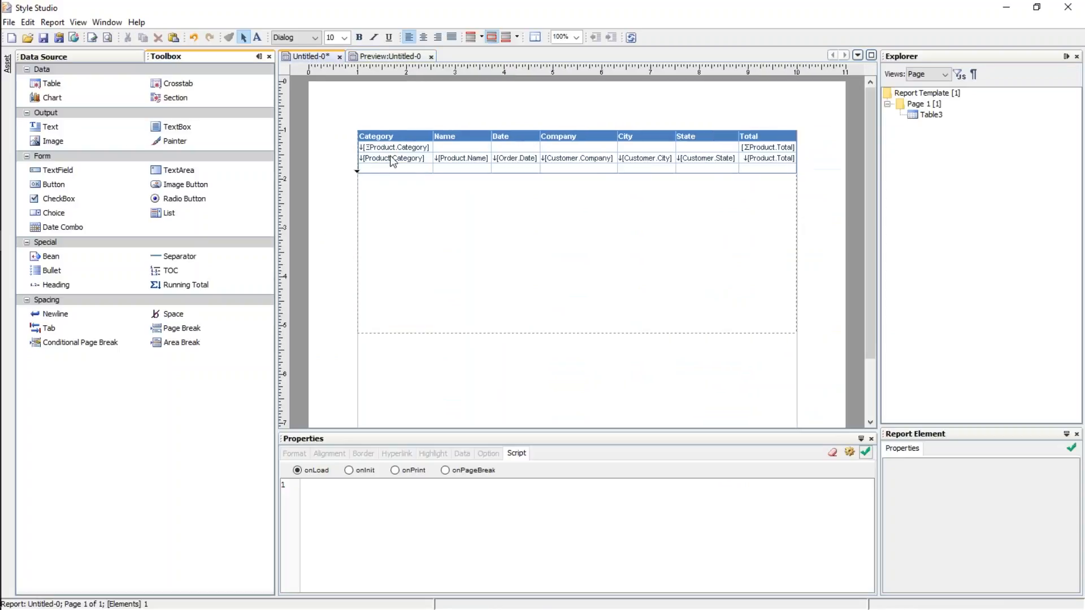
pyautogui.click(354, 127)
pyautogui.click(352, 146)
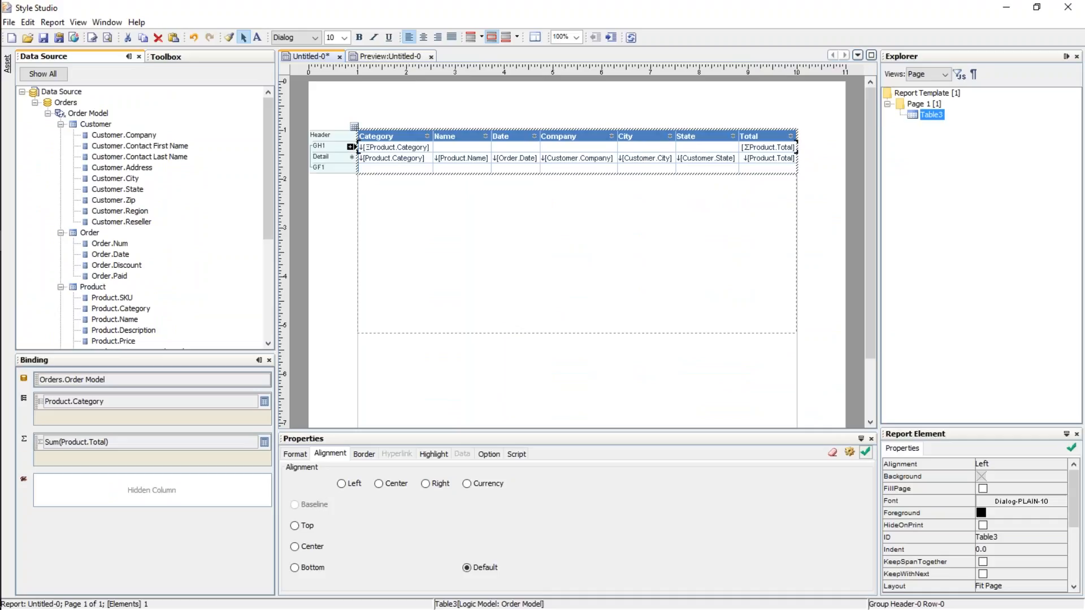
pyautogui.click(359, 37)
pyautogui.click(343, 37)
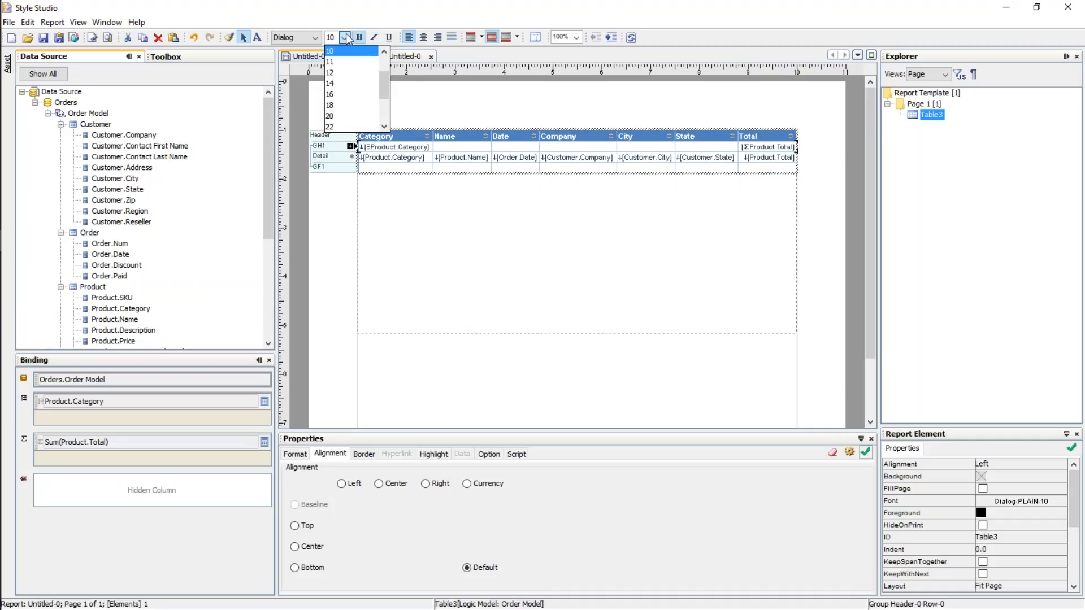
pyautogui.click(344, 67)
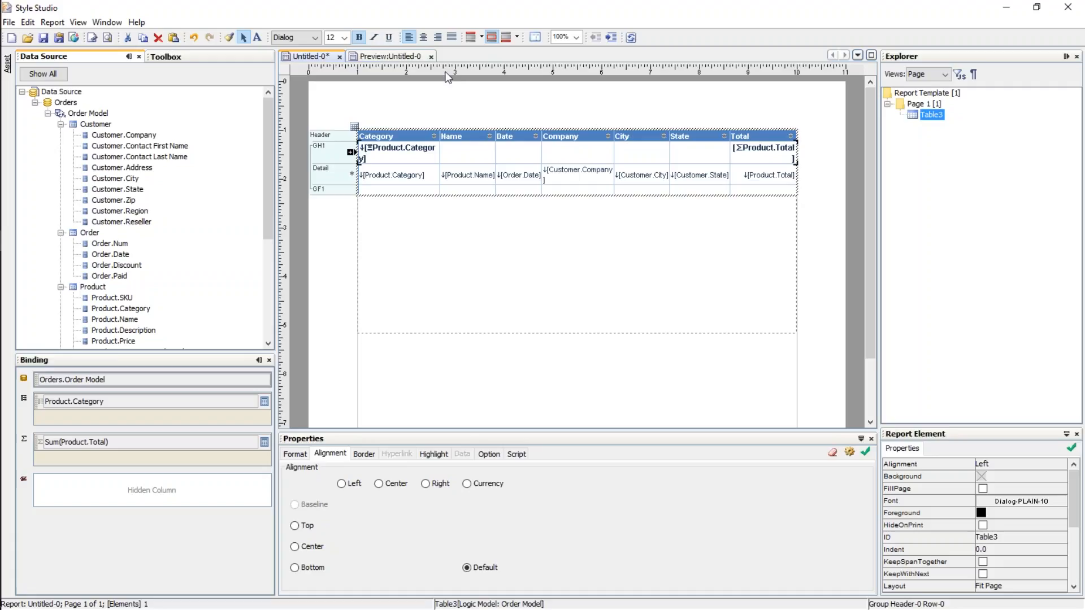
pyautogui.click(396, 57)
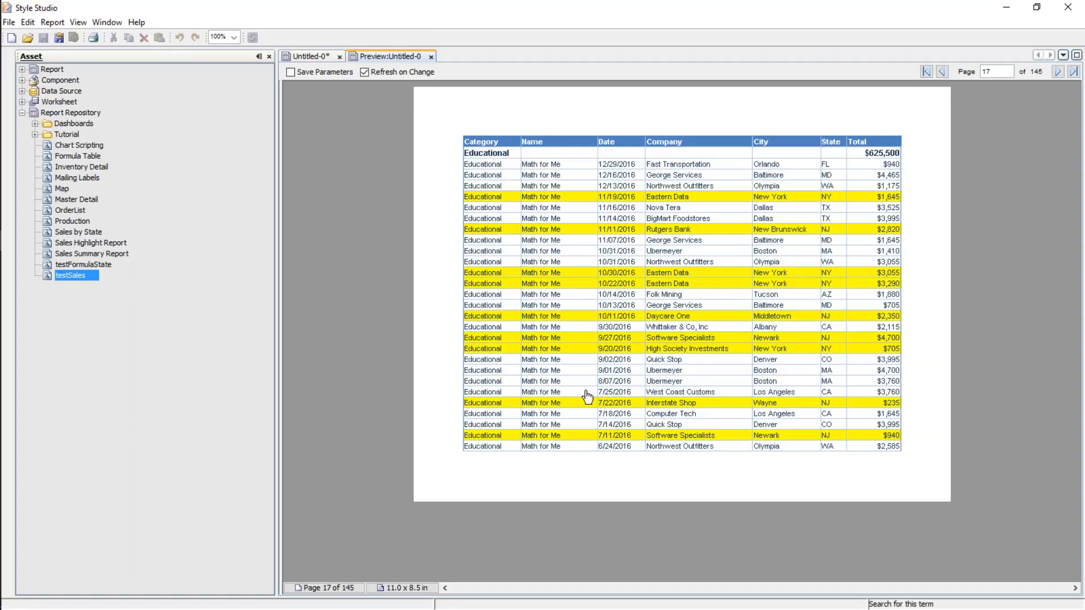
# Delete the Detail row and the empty group footer row from the table.
pyautogui.click(315, 56)
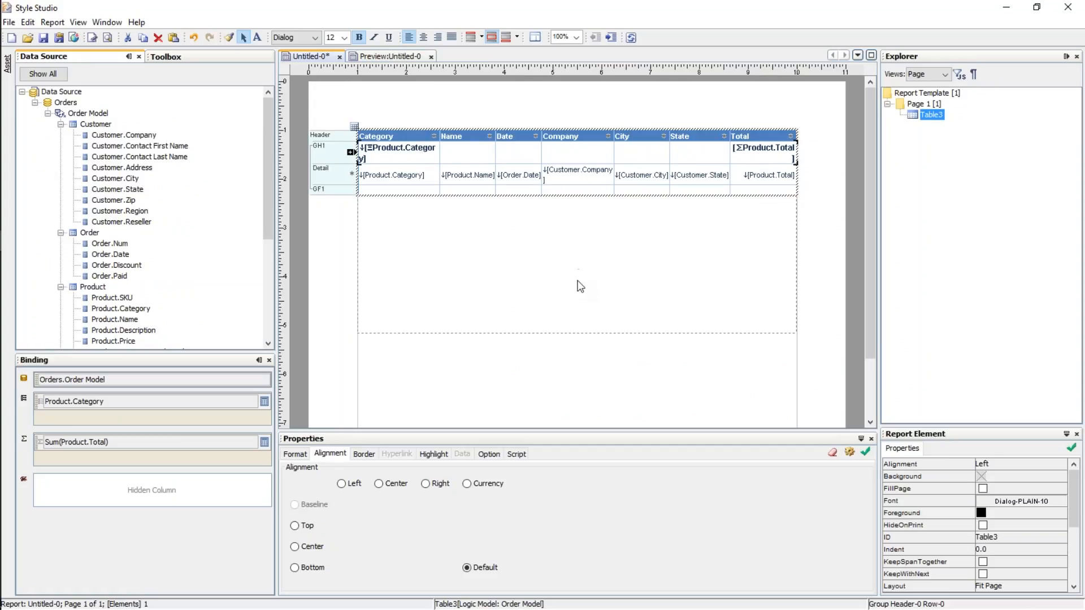
pyautogui.click(344, 180)
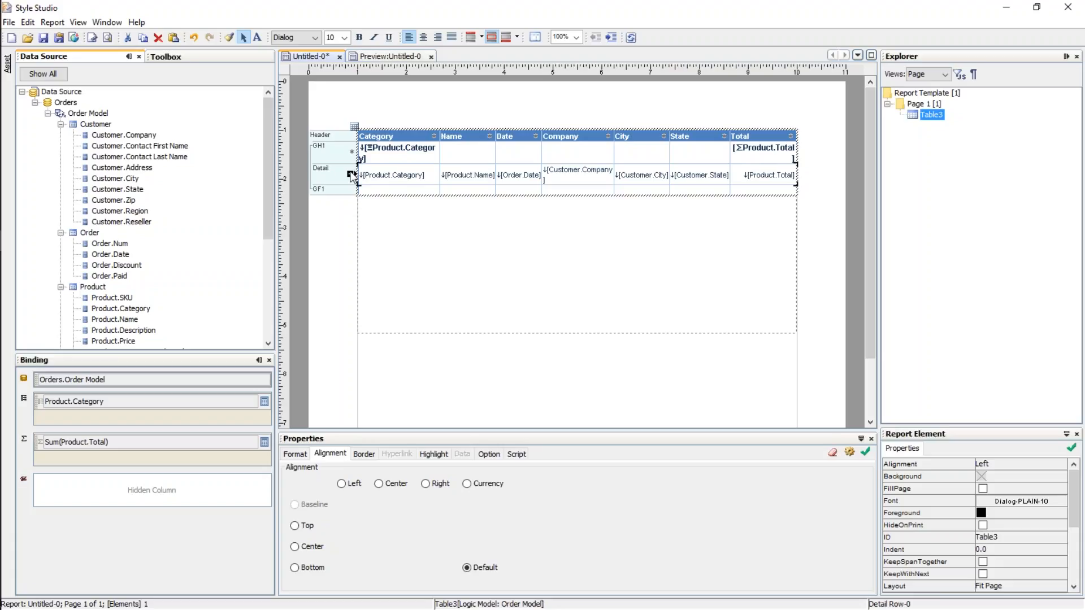
pyautogui.rightClick(352, 177)
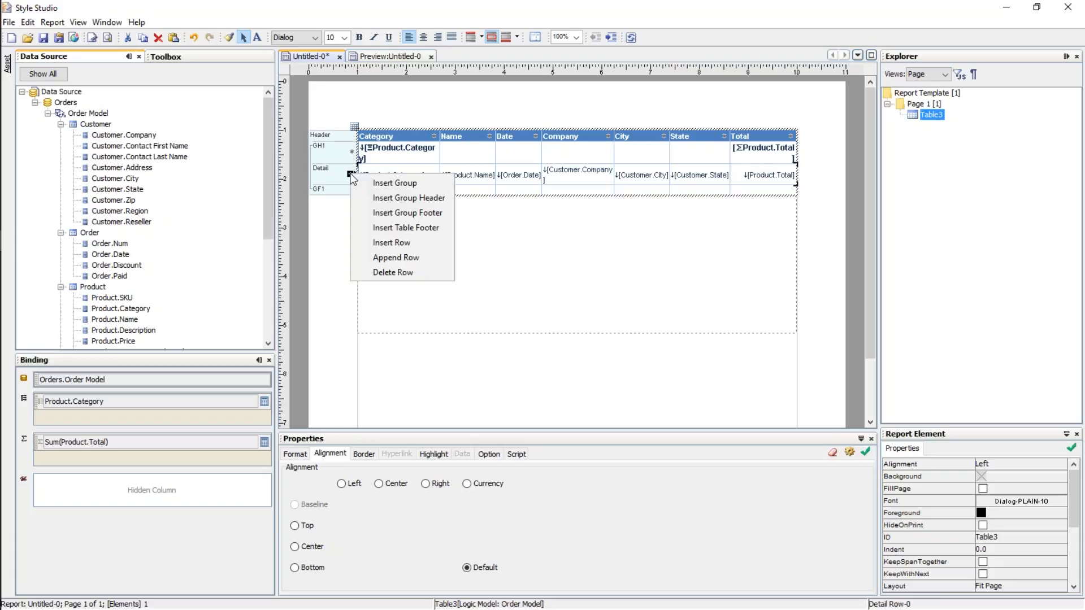
pyautogui.click(419, 273)
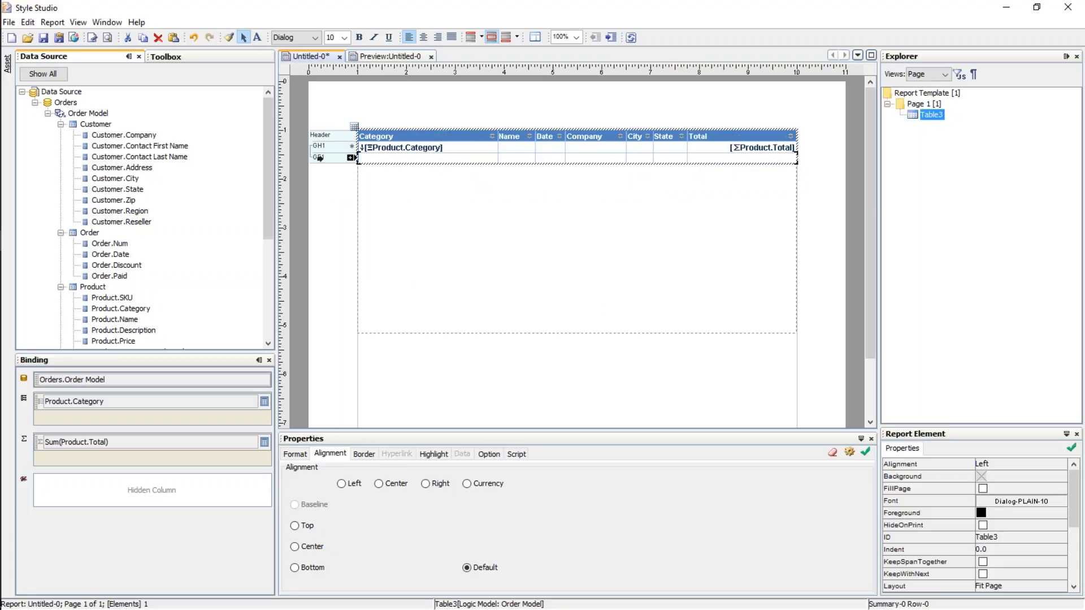
pyautogui.rightClick(350, 159)
pyautogui.click(404, 257)
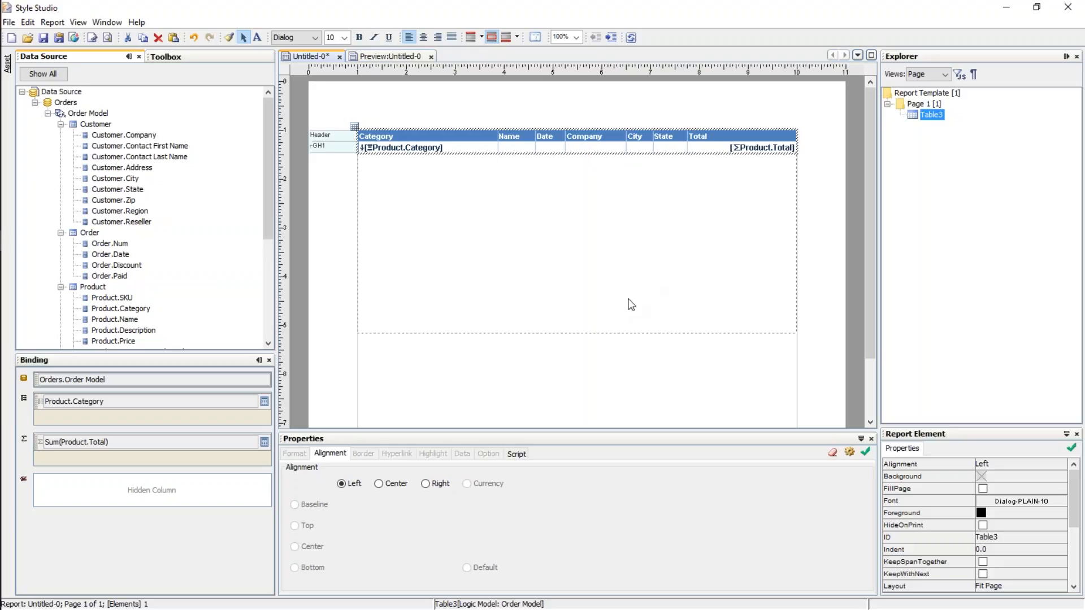
# Preview the summary-only report and page backward to the Educational category to examine the one-category-per-page layout.
pyautogui.click(391, 56)
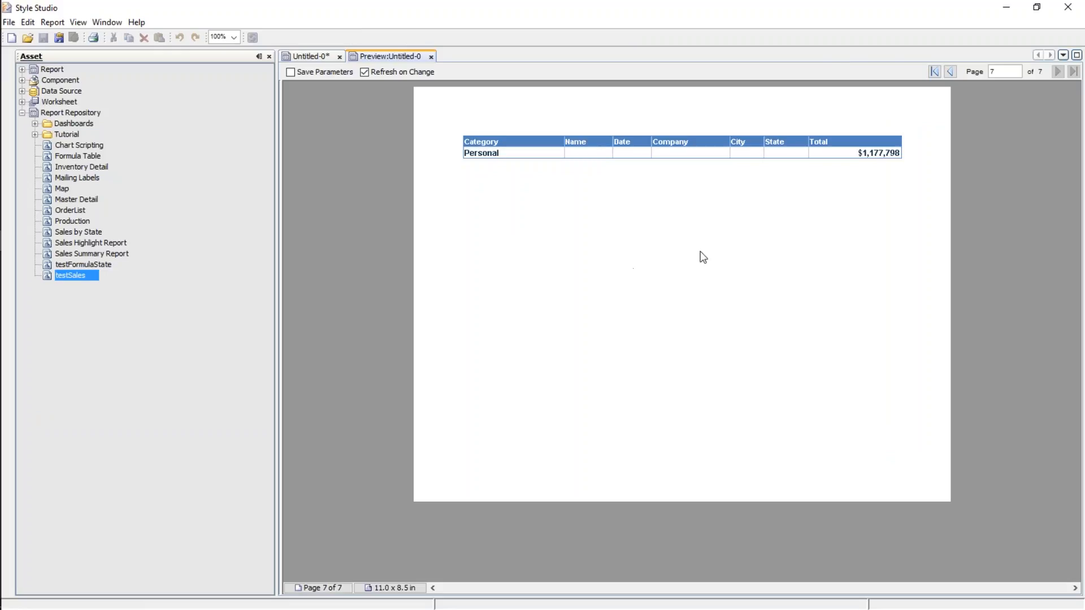
pyautogui.click(950, 71)
pyautogui.click(951, 71)
pyautogui.click(951, 71)
pyautogui.click(950, 71)
pyautogui.click(951, 71)
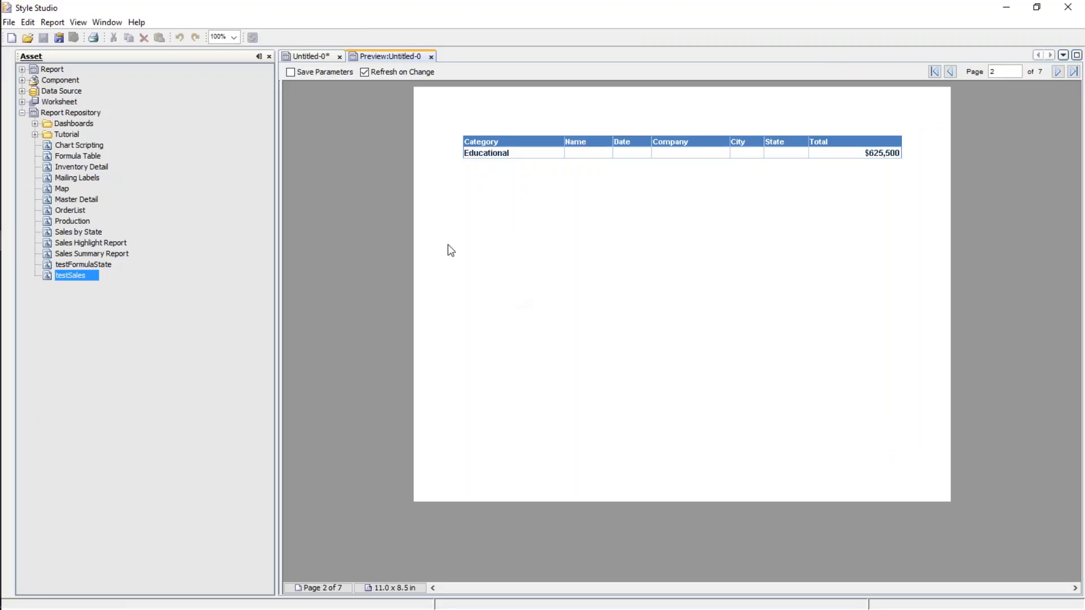
# Turn off New Page Before for the group header's Category cell, apply it, and preview the report.
pyautogui.click(319, 57)
pyautogui.click(421, 150)
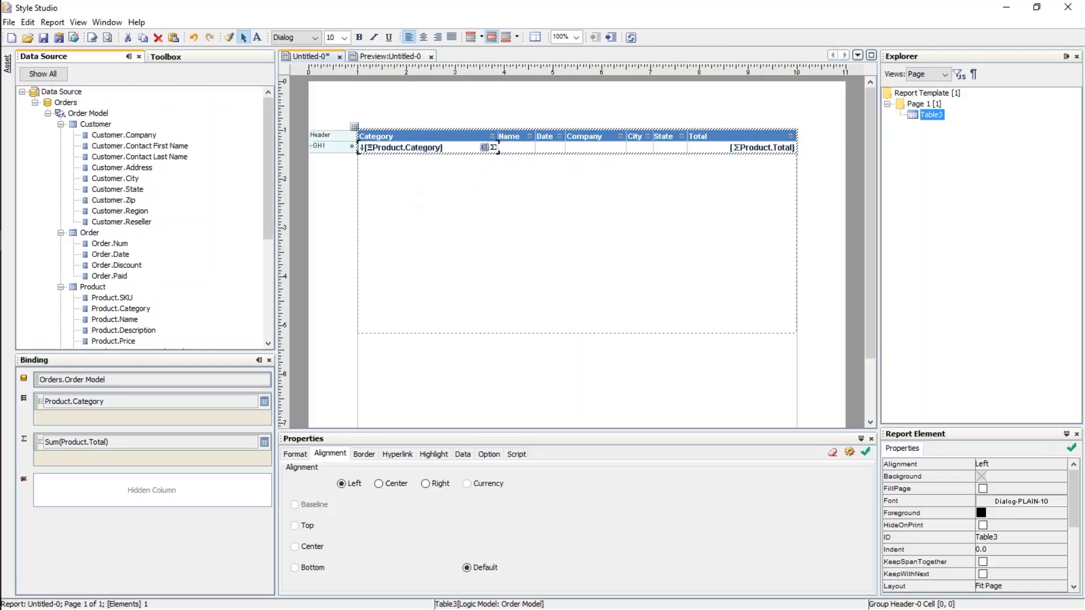
pyautogui.click(489, 455)
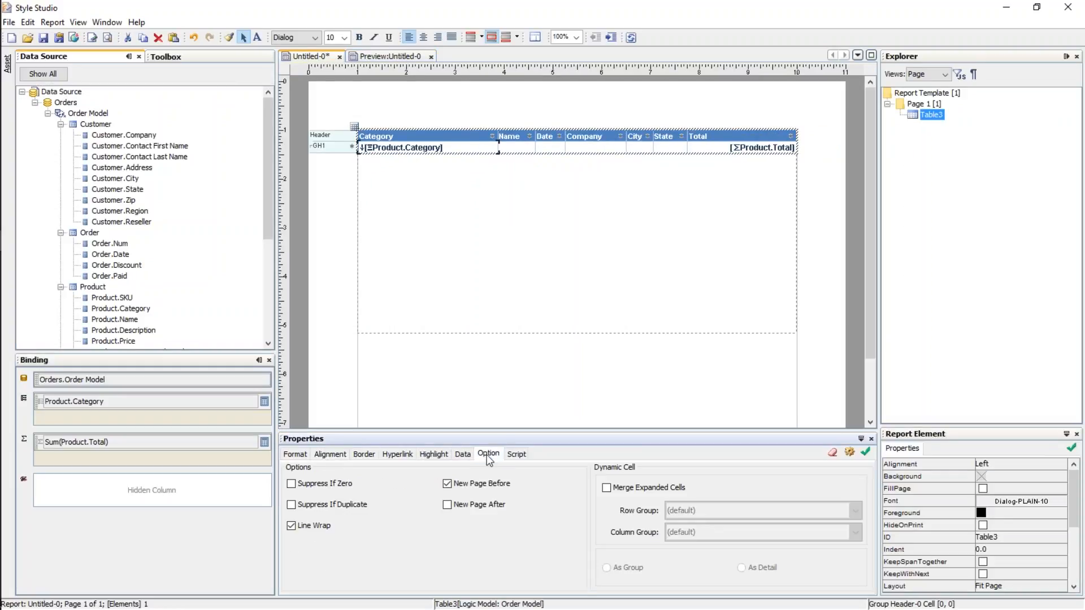
pyautogui.click(447, 483)
pyautogui.click(866, 452)
pyautogui.click(390, 57)
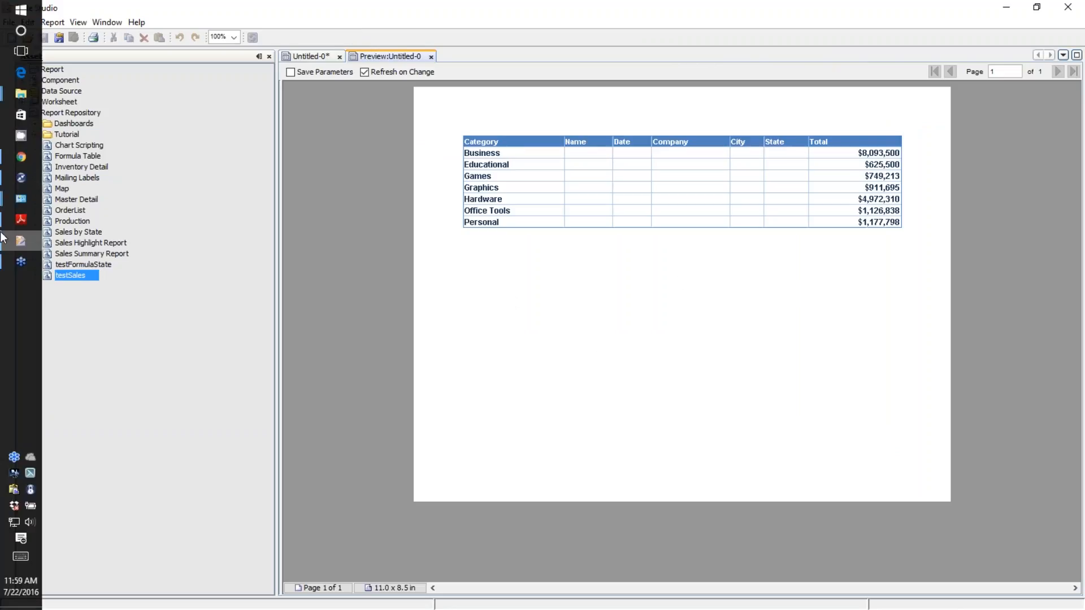
# Close the report preview and deselect the table in the report design.
pyautogui.moveTo(3, 237)
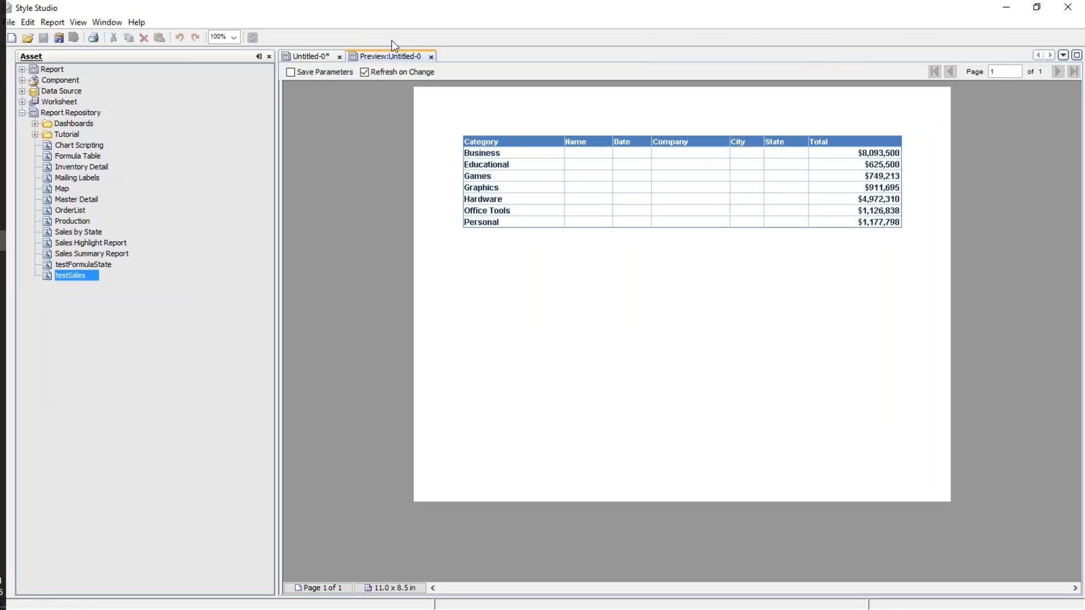
pyautogui.click(432, 57)
pyautogui.click(426, 185)
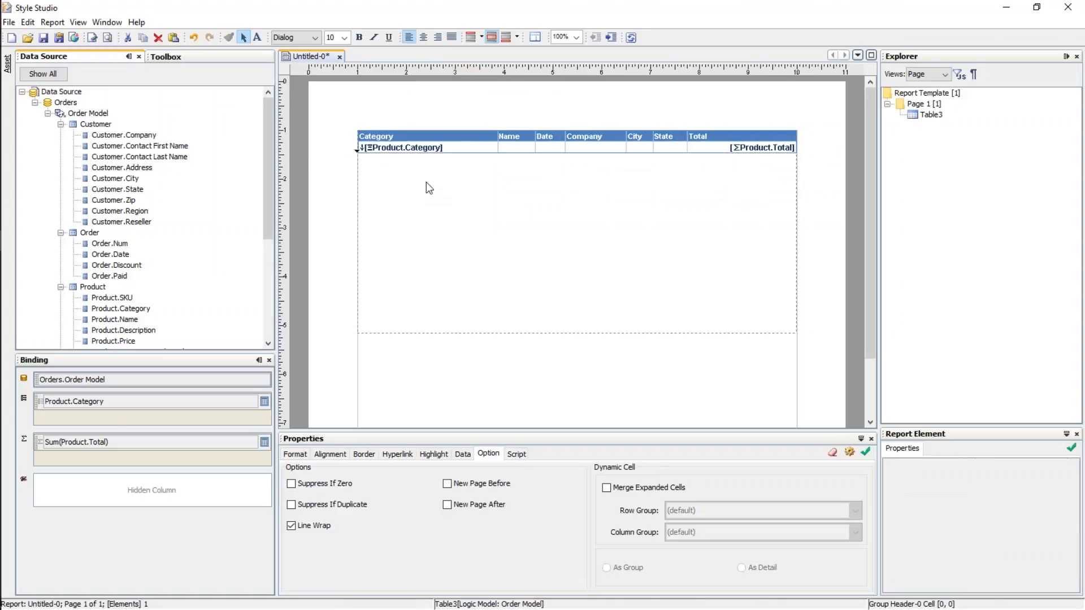
# Delete the table from the report and review the crosstab examples on the Adobe Reader slide before returning to Style Studio.
pyautogui.press('Delete')
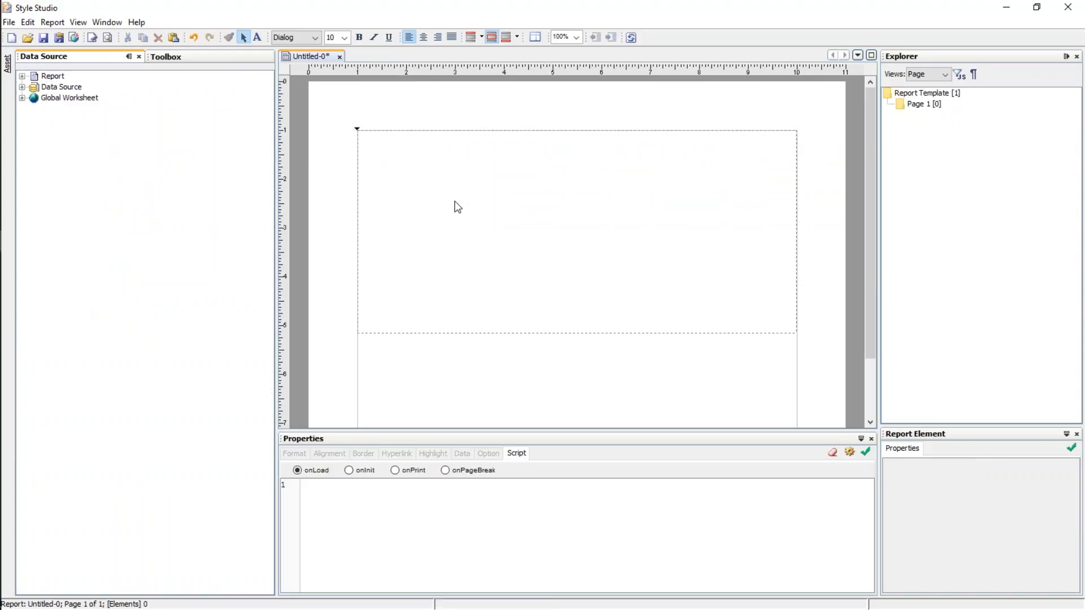
pyautogui.moveTo(25, 178)
pyautogui.click(30, 218)
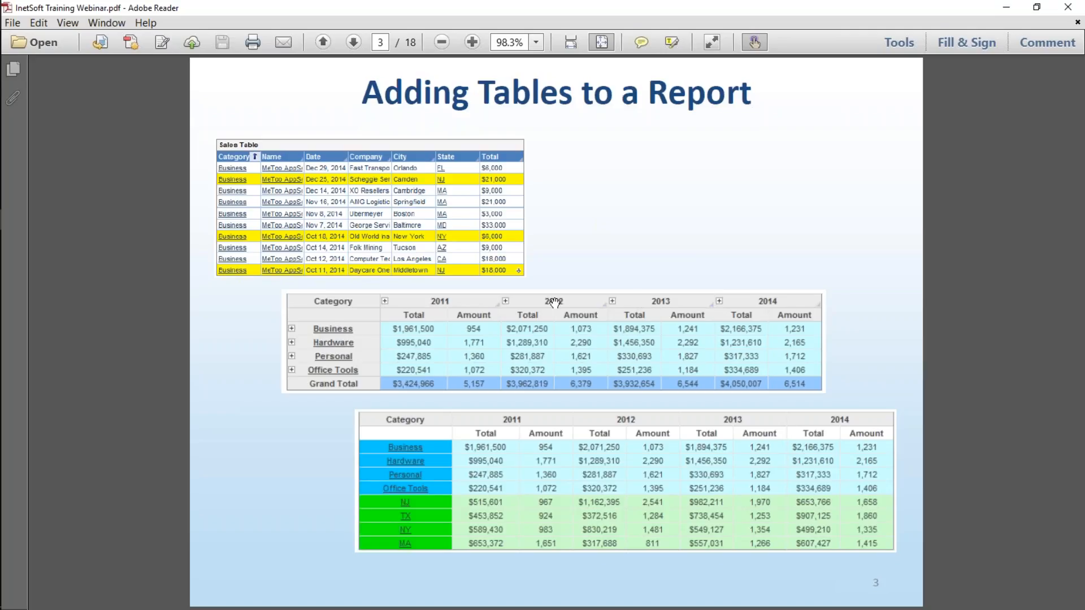
pyautogui.moveTo(1, 178)
pyautogui.moveTo(15, 134)
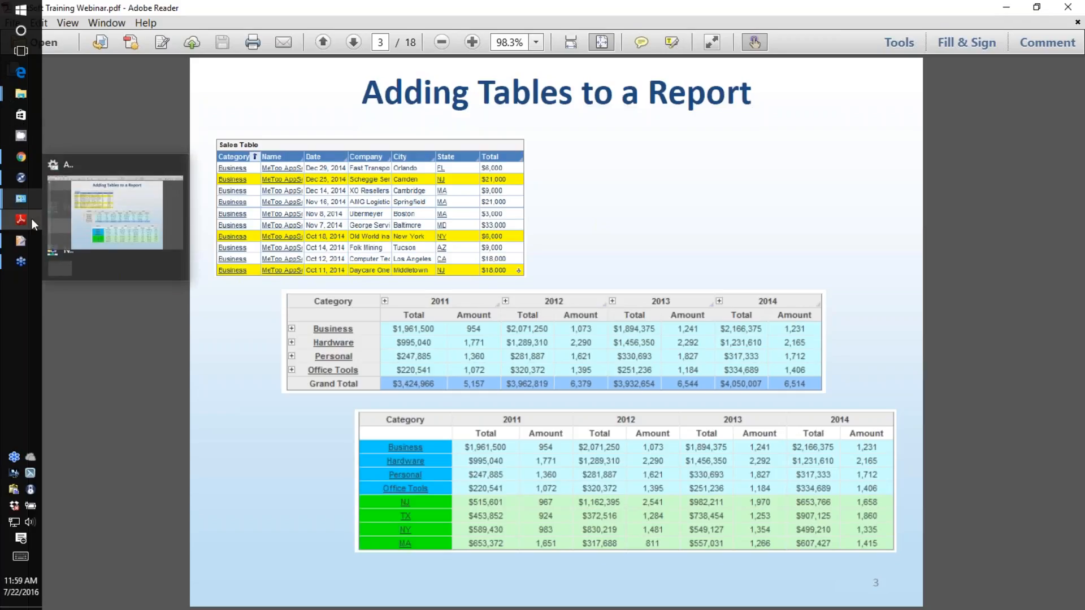
pyautogui.click(21, 242)
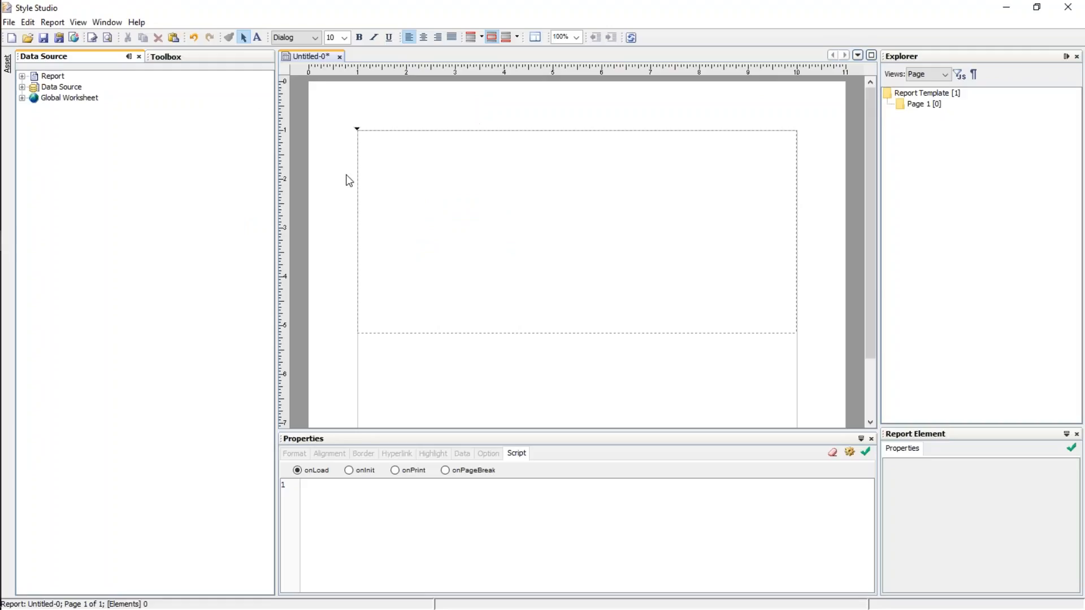
# Insert a crosstab into the empty report and set Product.Category from the Orders Order Model as its row header.
pyautogui.click(202, 58)
pyautogui.moveTo(175, 84); pyautogui.dragTo(577, 209)
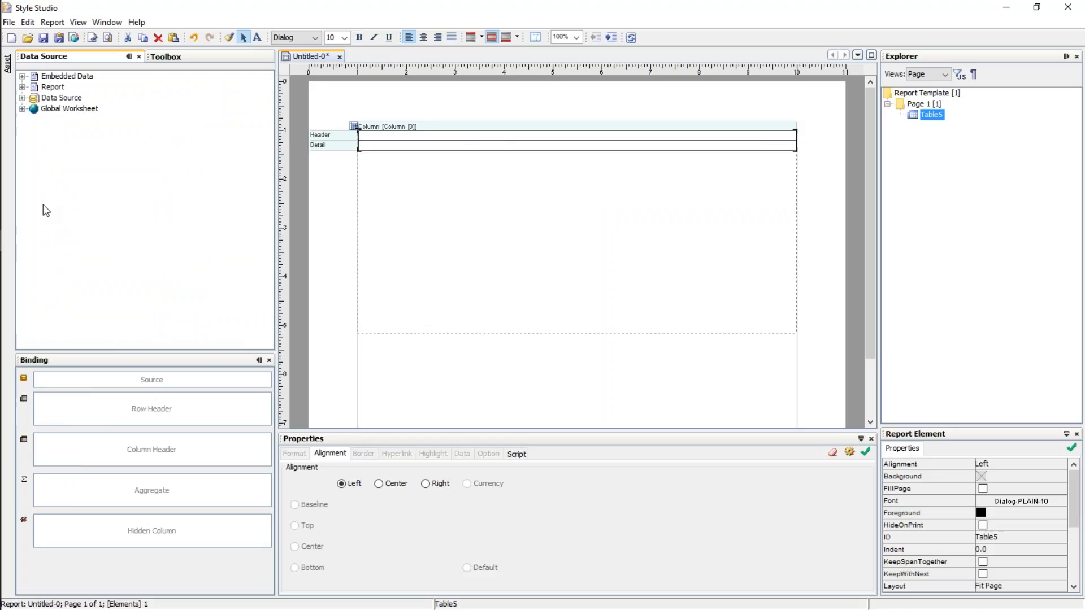
pyautogui.click(22, 99)
pyautogui.click(35, 120)
pyautogui.click(48, 142)
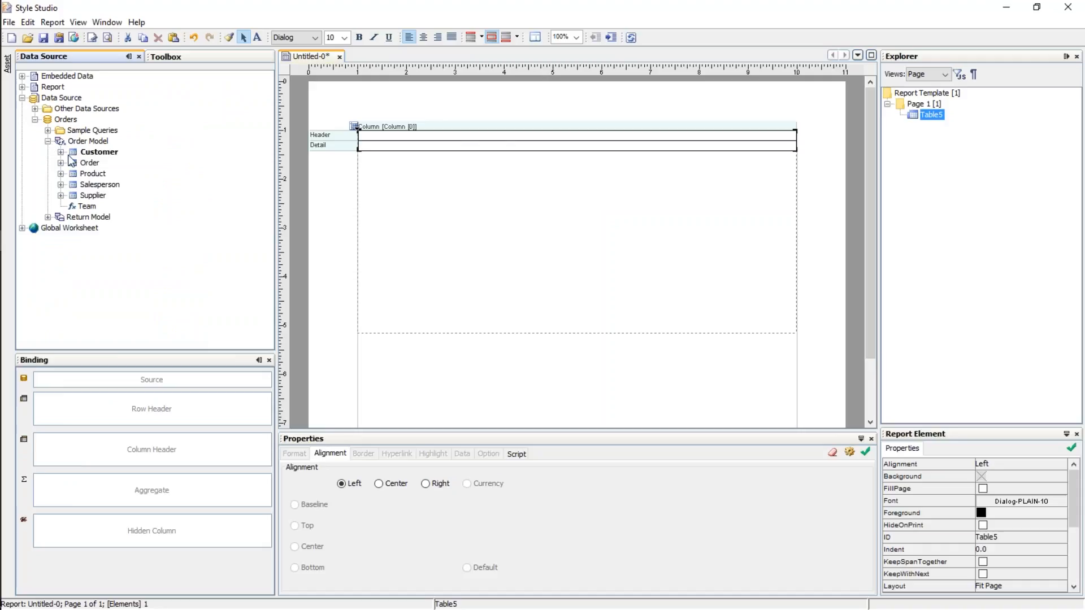
pyautogui.click(83, 174)
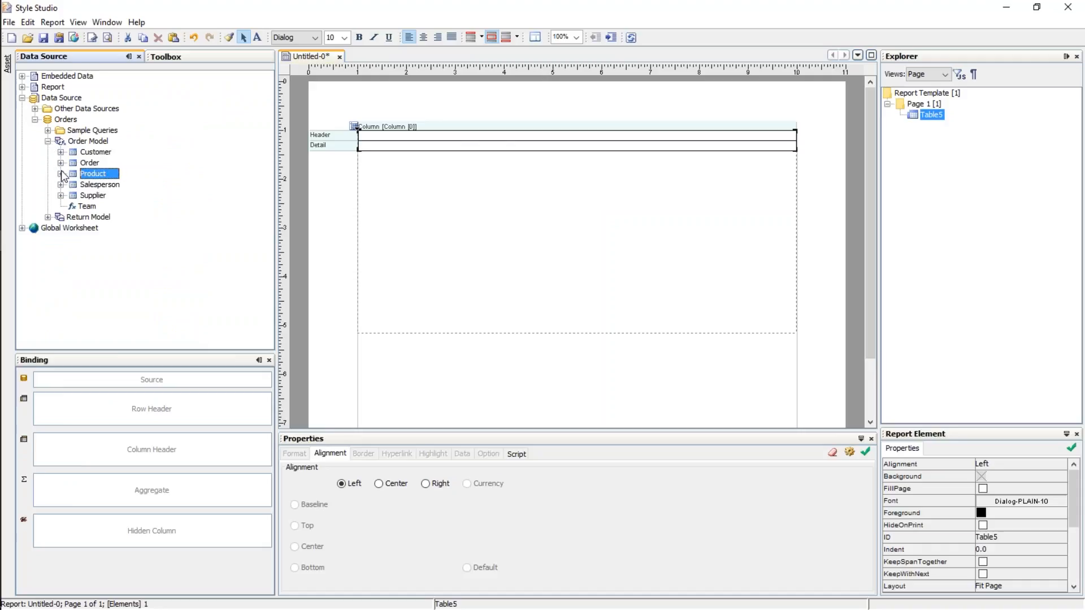
pyautogui.click(60, 174)
pyautogui.moveTo(126, 195); pyautogui.dragTo(128, 407)
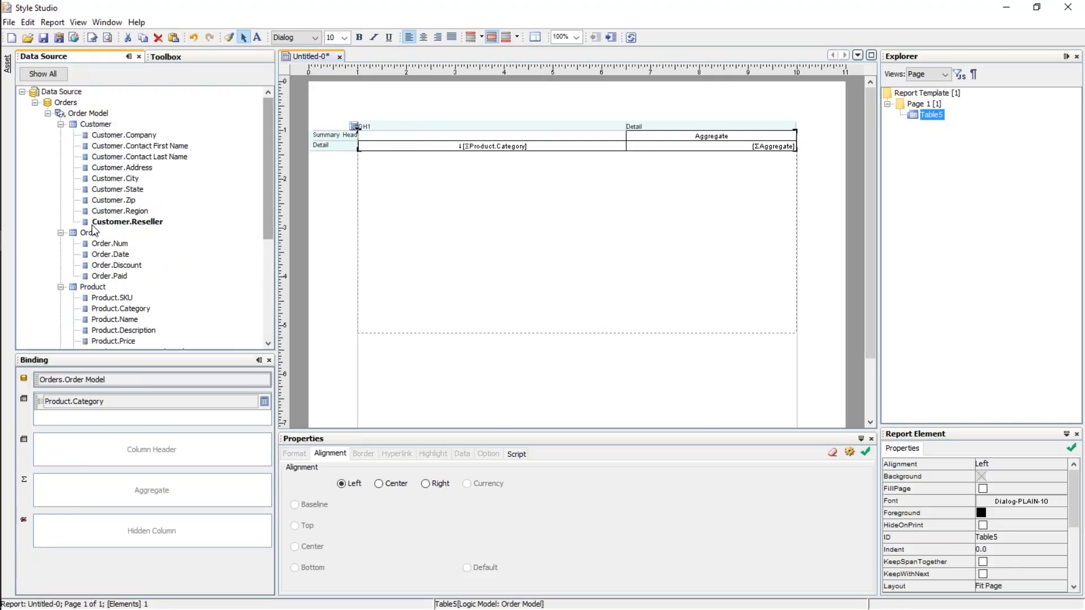
# Add Order.Date as the column header and Product.Total as the aggregate, with live data shown in the design.
pyautogui.scroll(-3, 136, 241)
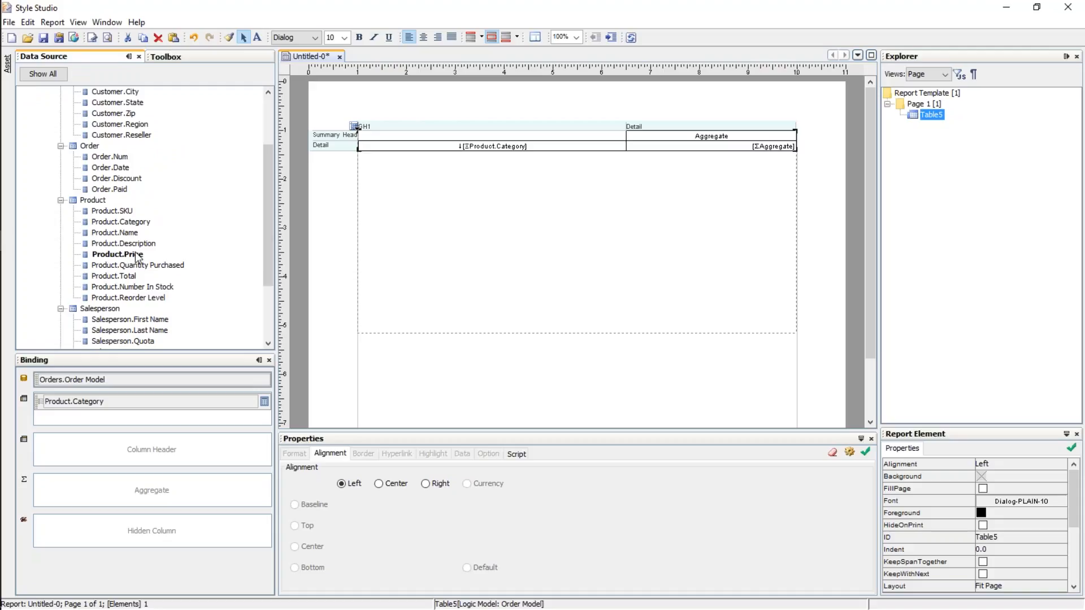
pyautogui.moveTo(113, 167); pyautogui.dragTo(169, 452)
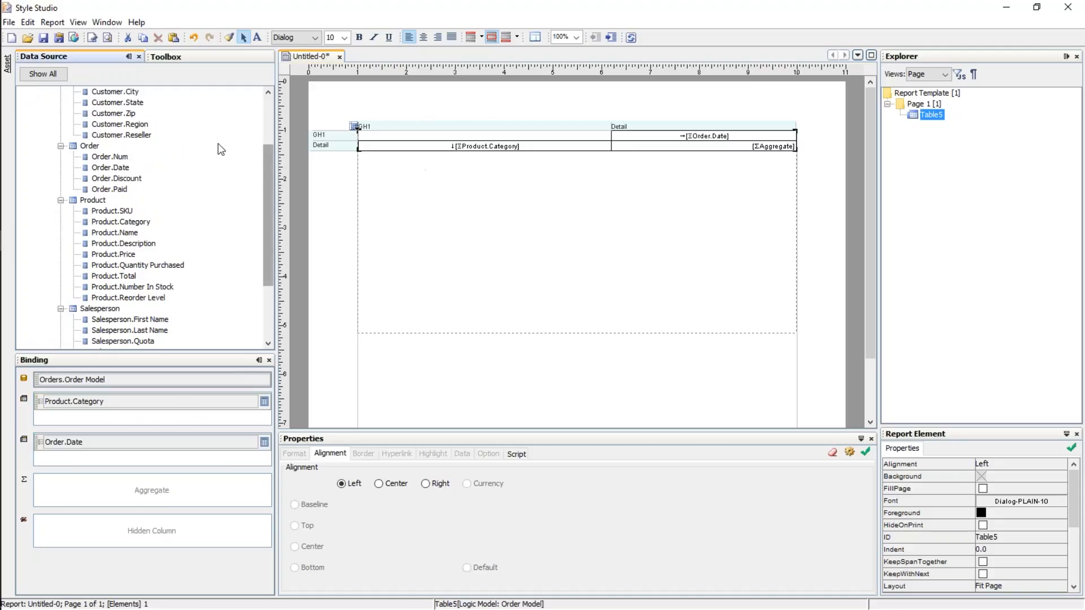
pyautogui.click(92, 37)
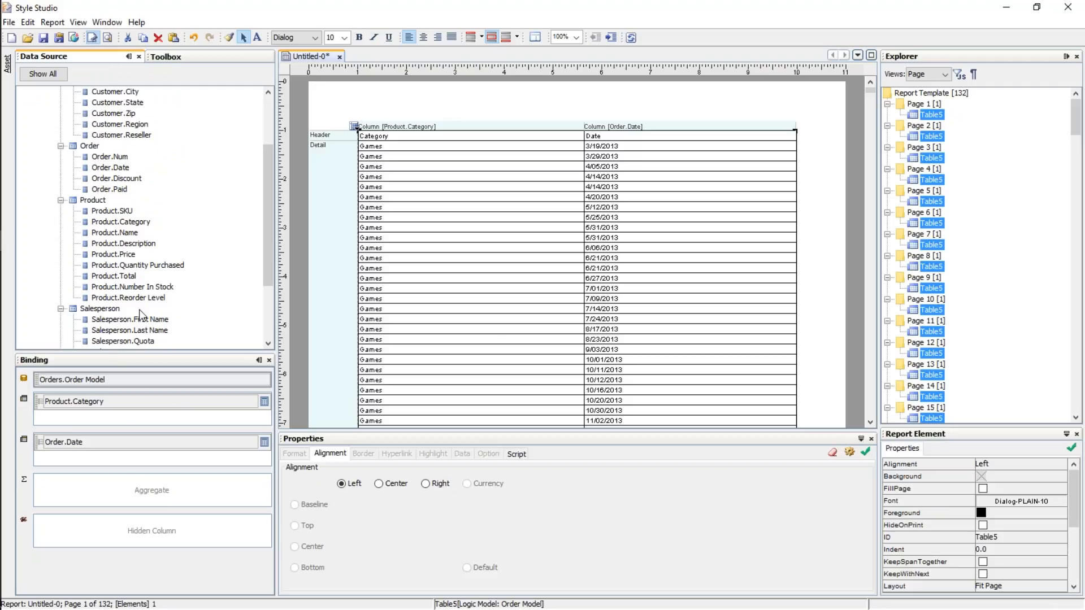
pyautogui.moveTo(119, 276); pyautogui.dragTo(153, 492)
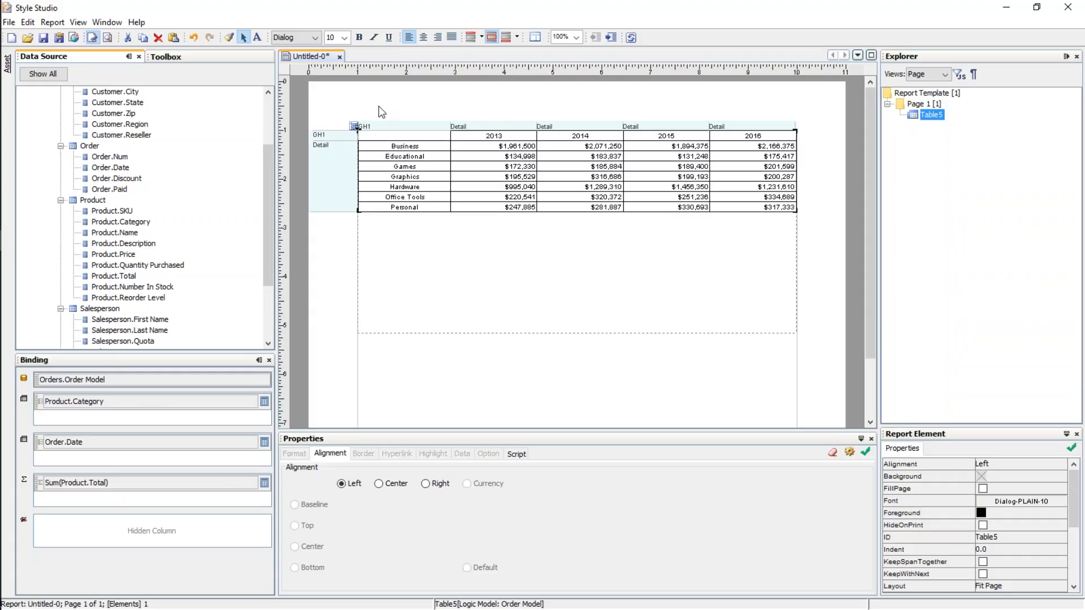
# Delete the crosstab of category totals by year from the report.
pyautogui.click(455, 248)
pyautogui.click(404, 208)
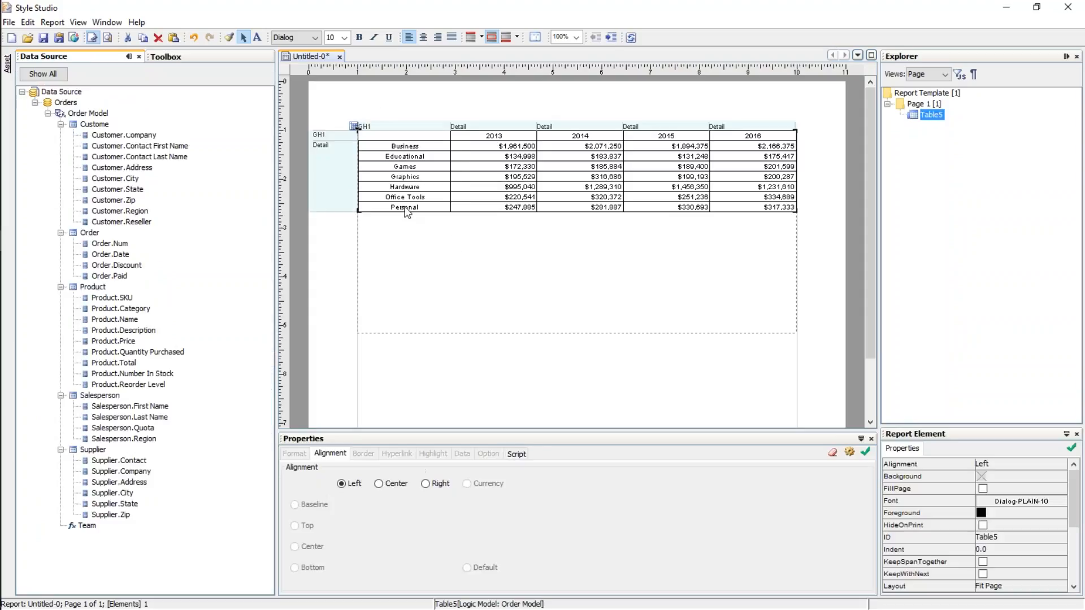
pyautogui.press('Delete')
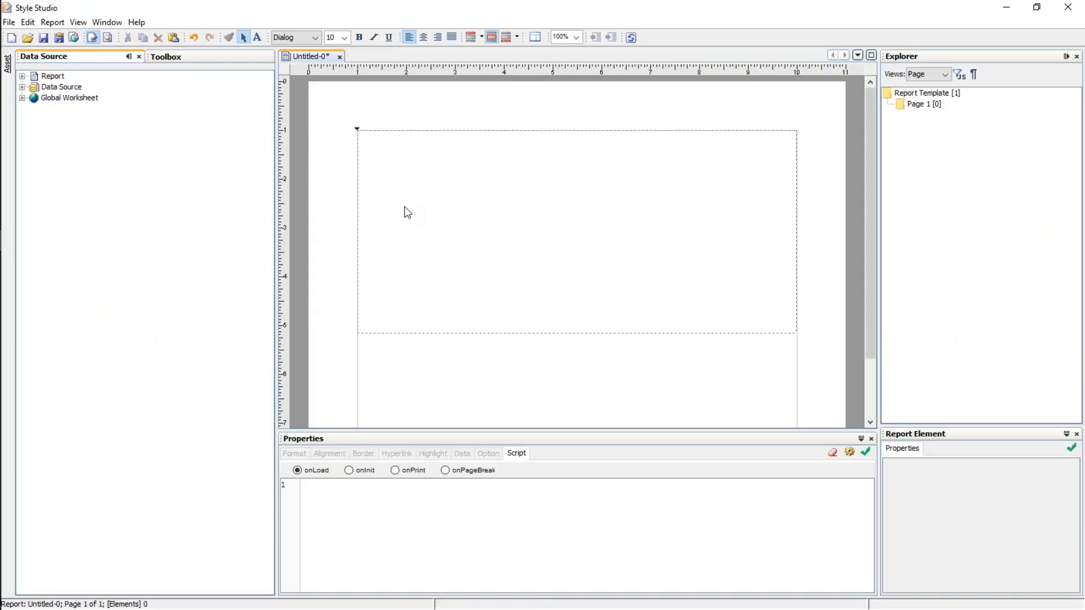
# Insert a new crosstab through the Data Binding wizard and choose Order Model under Orders as its data.
pyautogui.click(171, 57)
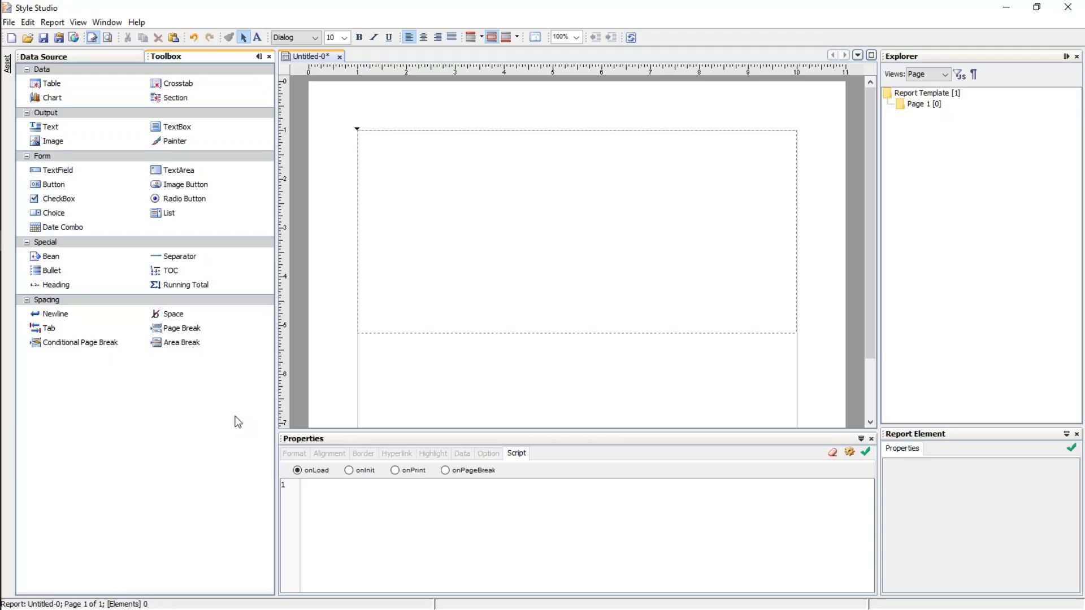
pyautogui.doubleClick(159, 85)
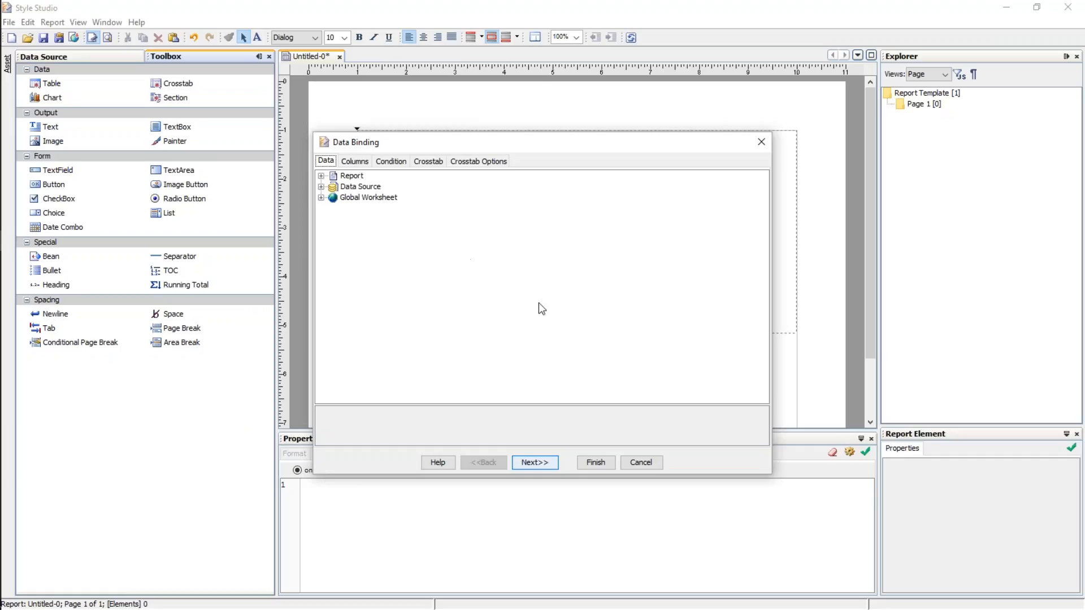
pyautogui.click(321, 187)
pyautogui.click(334, 208)
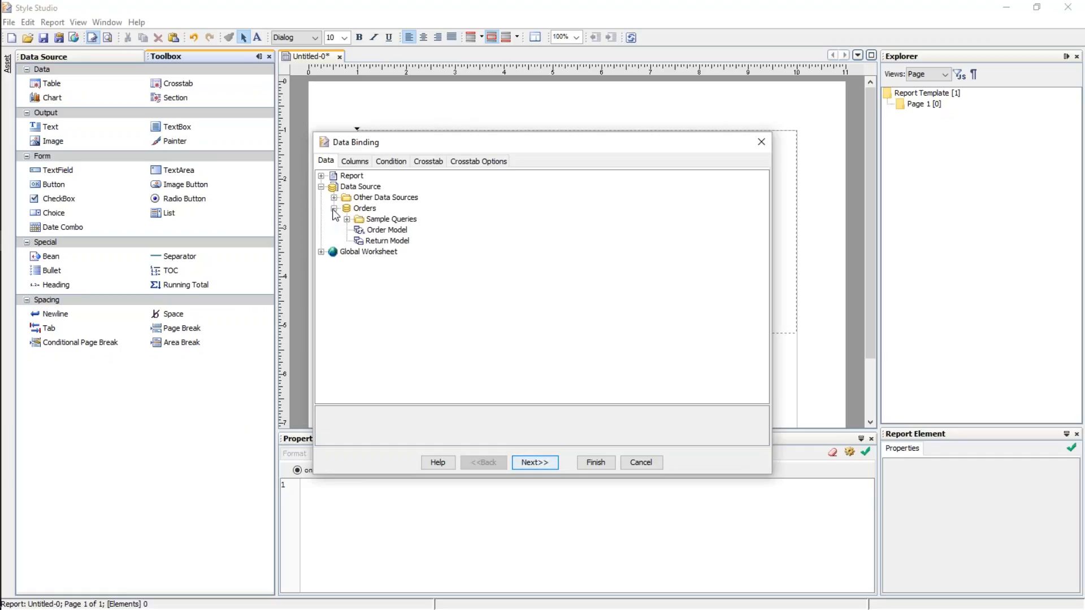
pyautogui.click(384, 230)
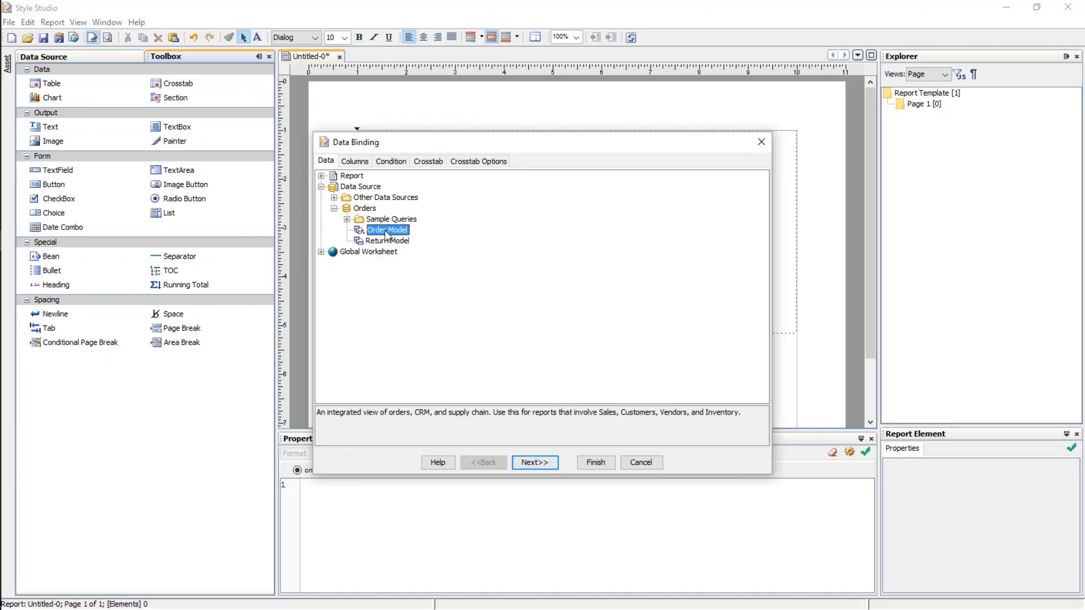
# Set Product.Category as the crosstab's row header in the data binding.
pyautogui.click(428, 161)
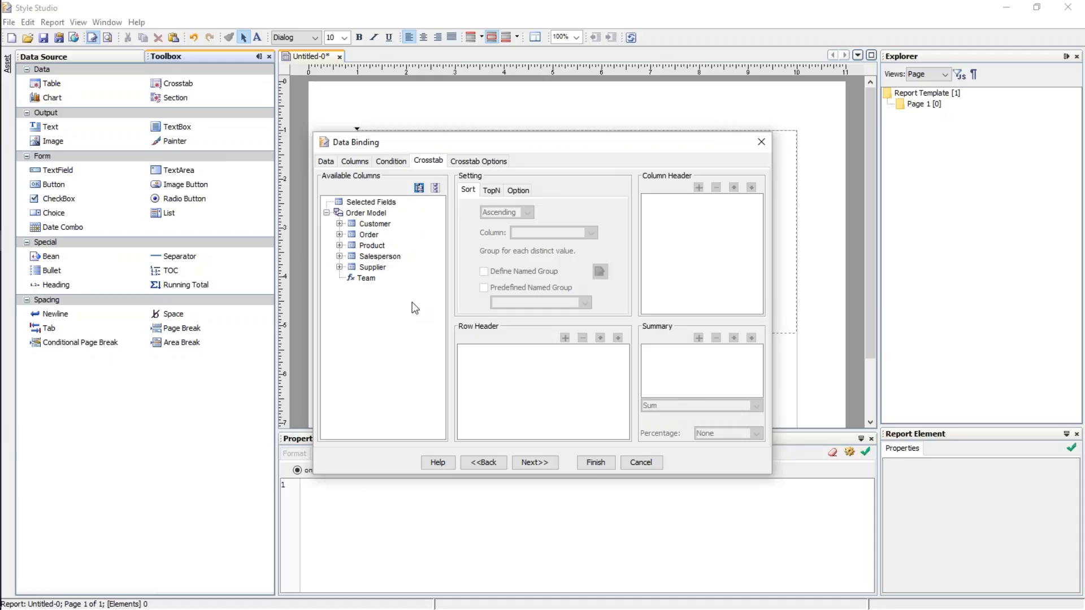
pyautogui.click(339, 246)
pyautogui.moveTo(396, 267); pyautogui.dragTo(460, 351)
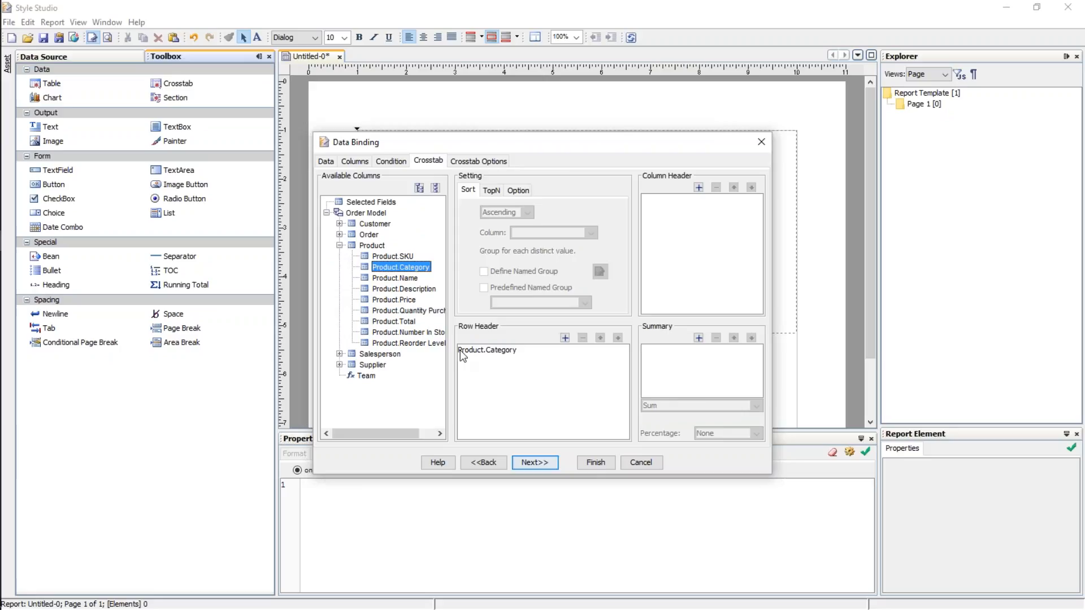
# Set Order.Date as the crosstab's column header, grouped by 1 Year.
pyautogui.click(340, 235)
pyautogui.moveTo(377, 255); pyautogui.dragTo(685, 207)
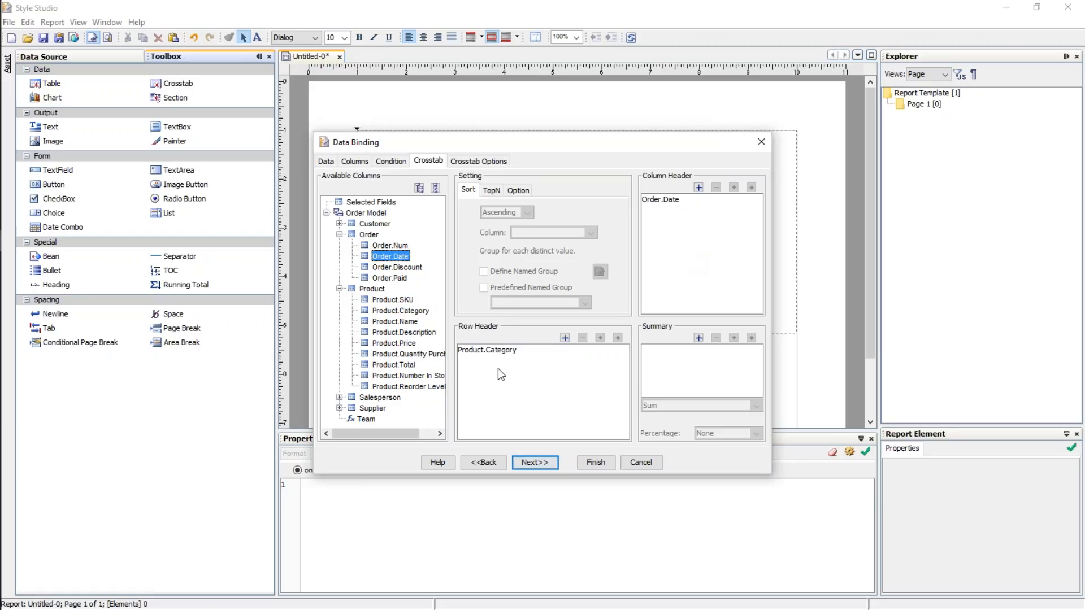
pyautogui.click(674, 201)
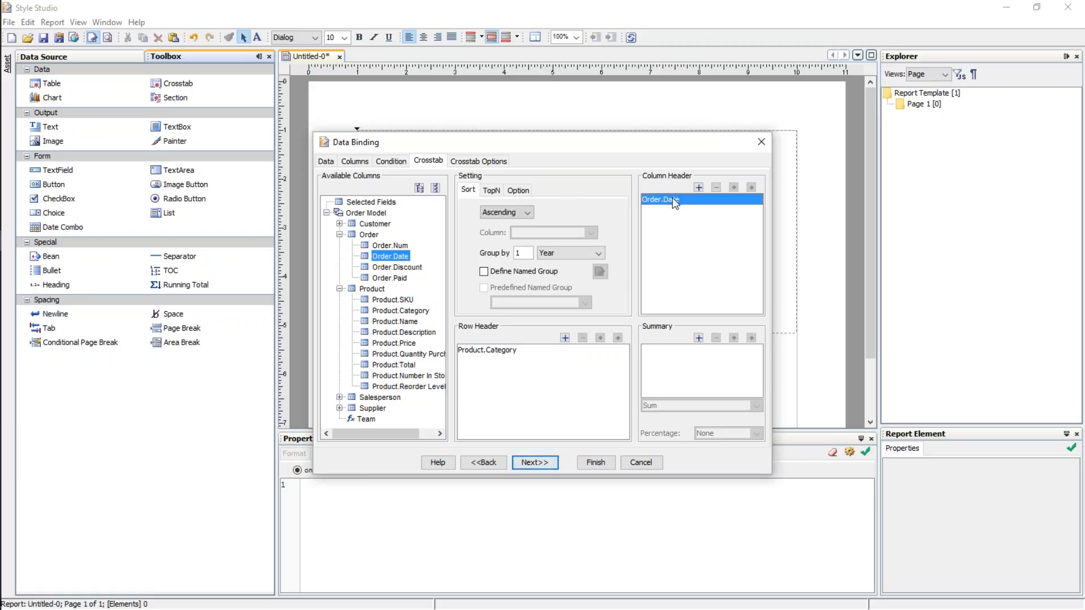
pyautogui.click(580, 253)
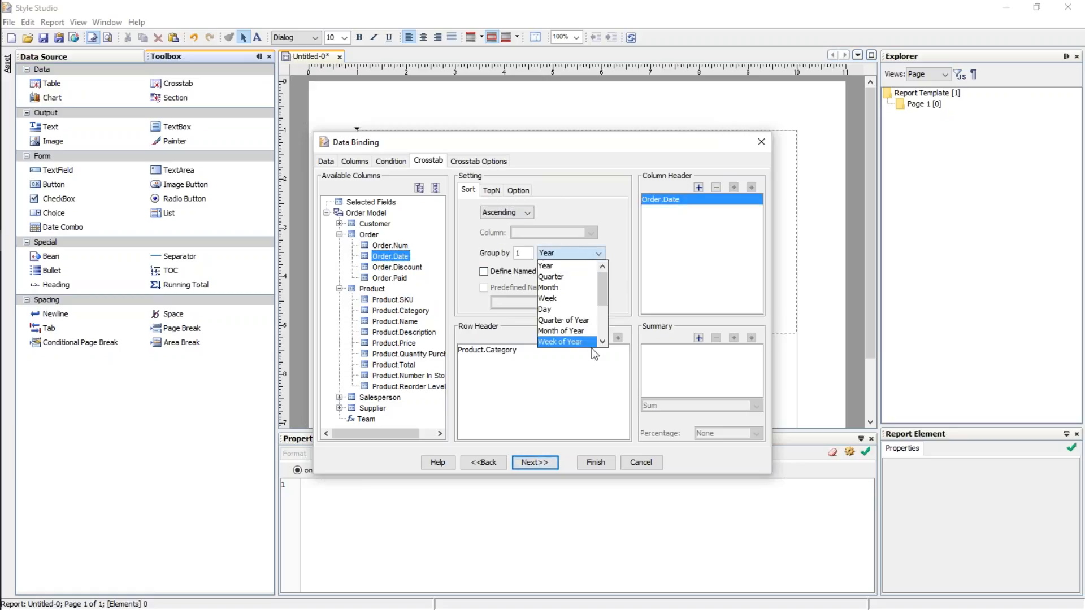
pyautogui.click(565, 265)
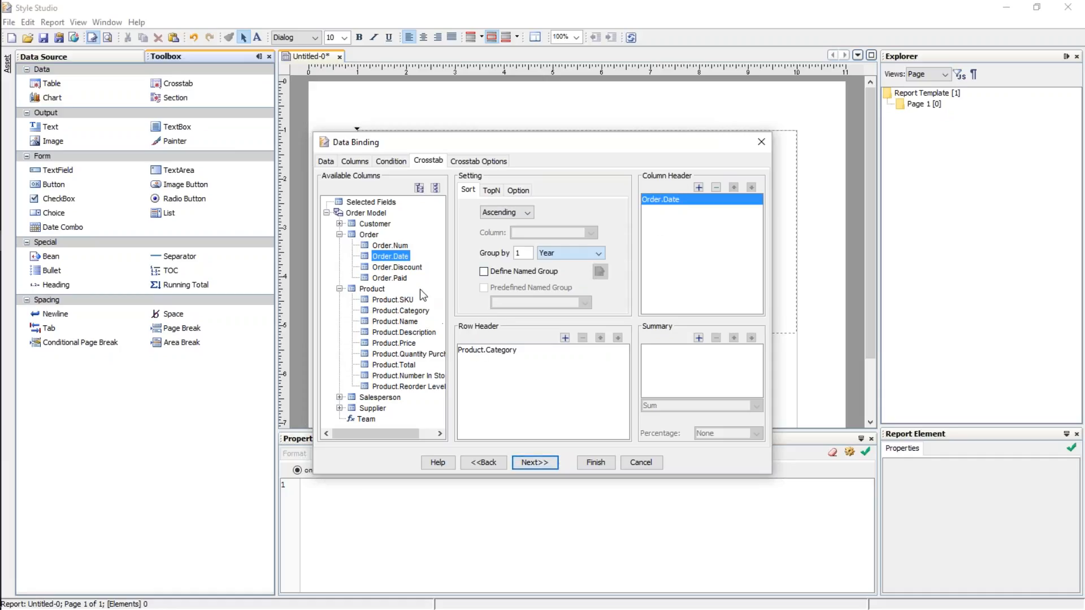
# Add the sums of Product.Total and Product.Quantity Purchased as crosstab summaries and finish the data binding.
pyautogui.moveTo(412, 364); pyautogui.dragTo(659, 370)
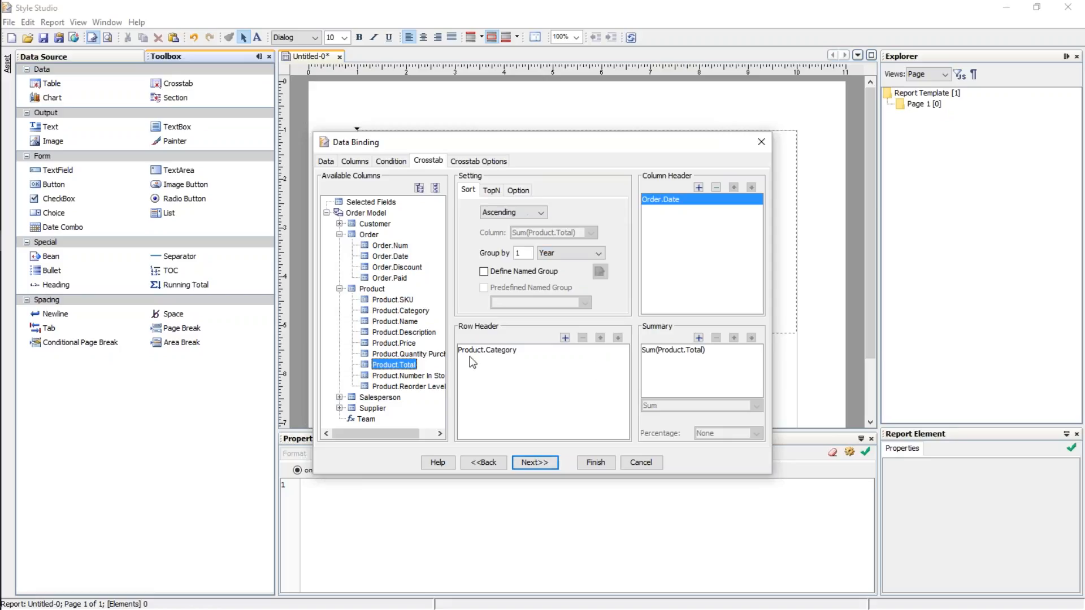
pyautogui.moveTo(410, 354); pyautogui.dragTo(658, 373)
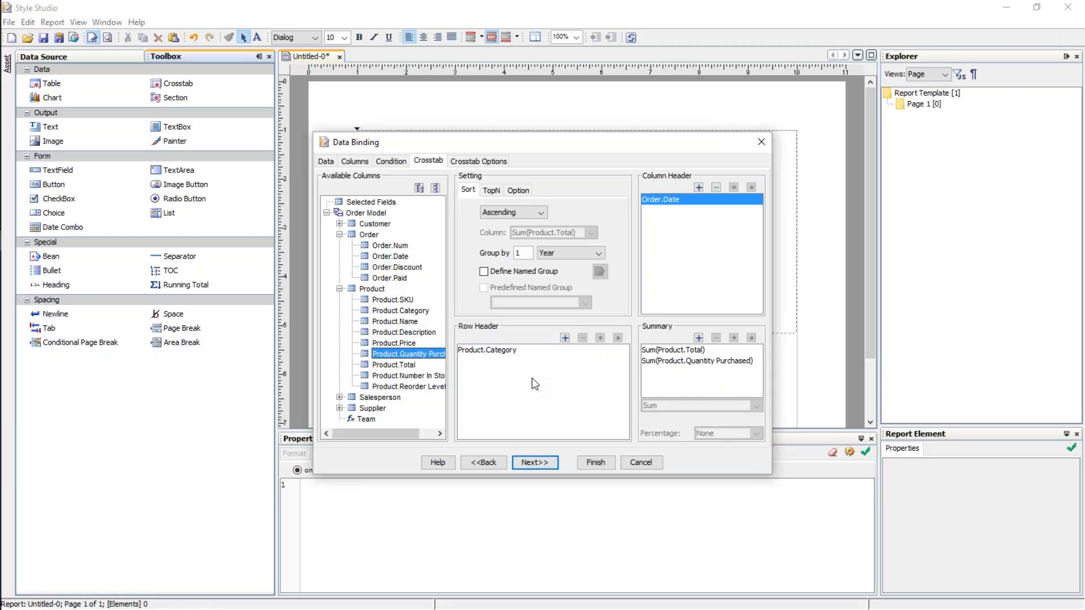
pyautogui.click(488, 164)
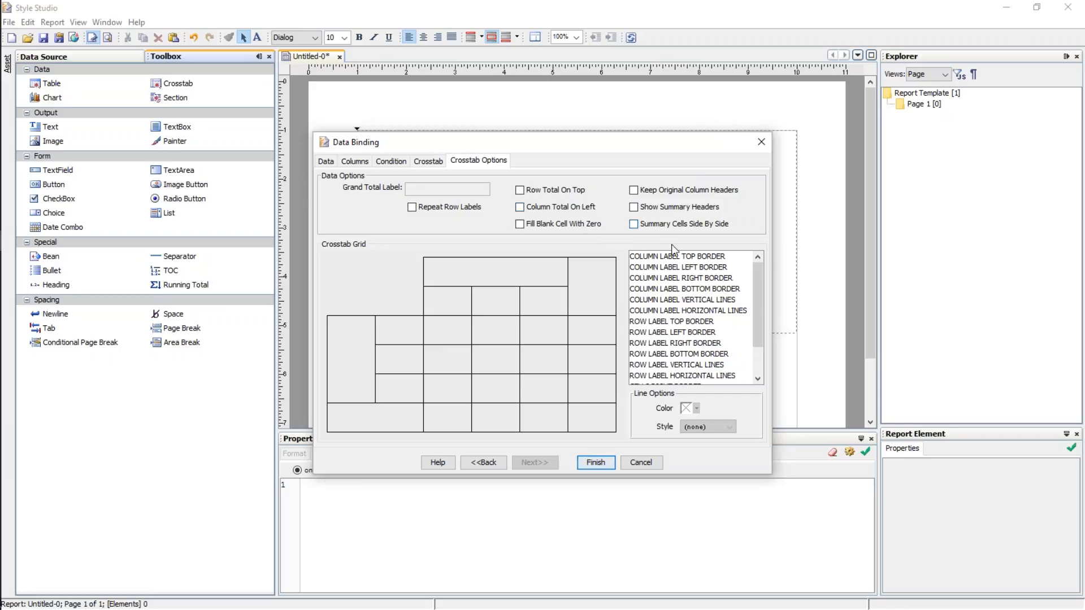
pyautogui.click(428, 161)
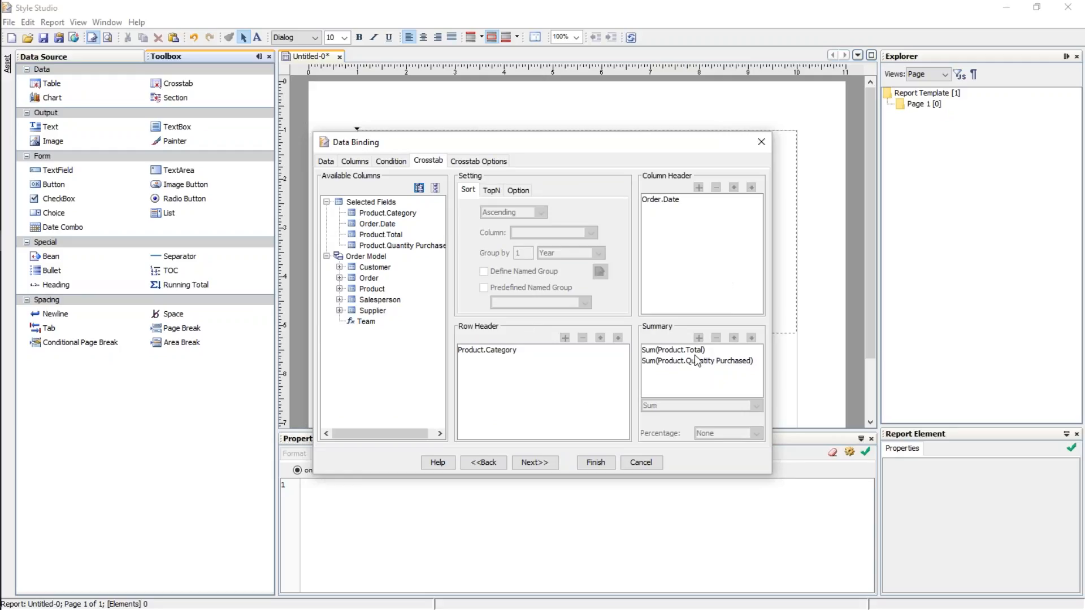
pyautogui.click(603, 465)
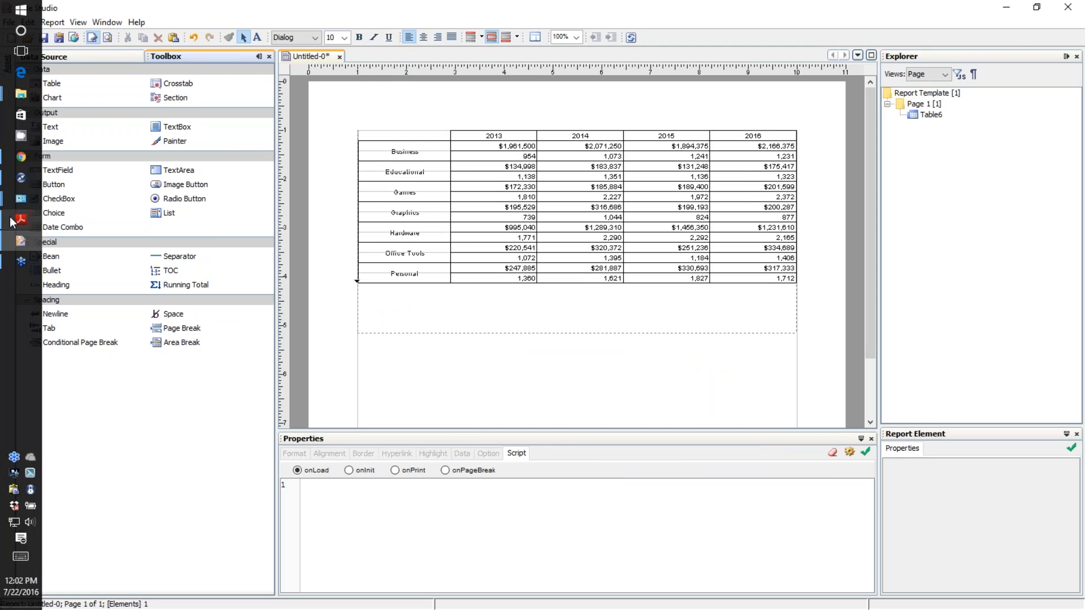
# Switch to the Adobe Reader slide to compare the crosstab with its examples, and return to Style Studio.
pyautogui.click(14, 219)
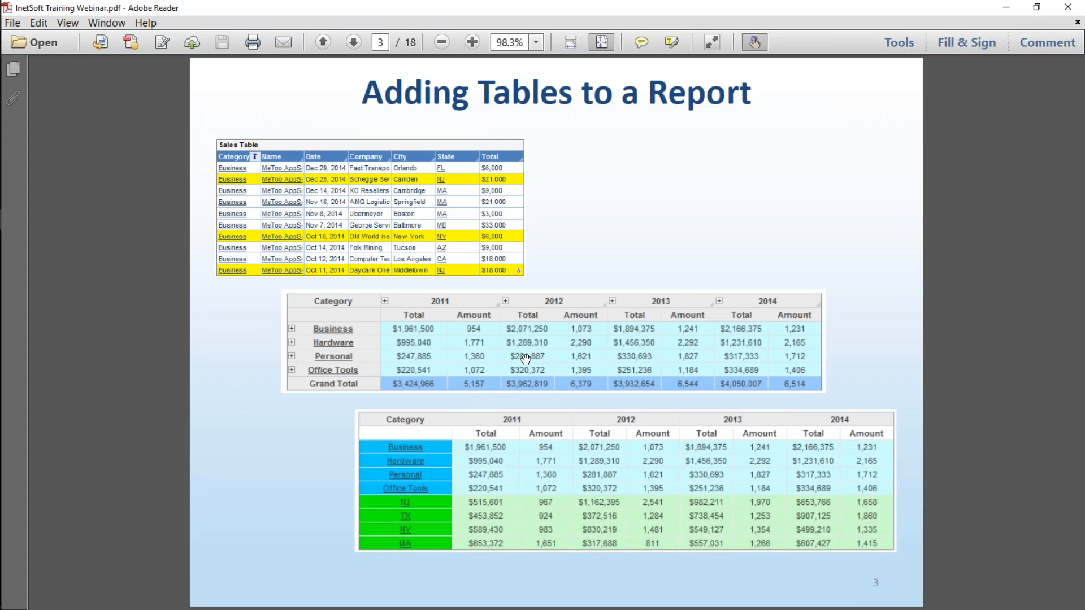
pyautogui.click(1009, 8)
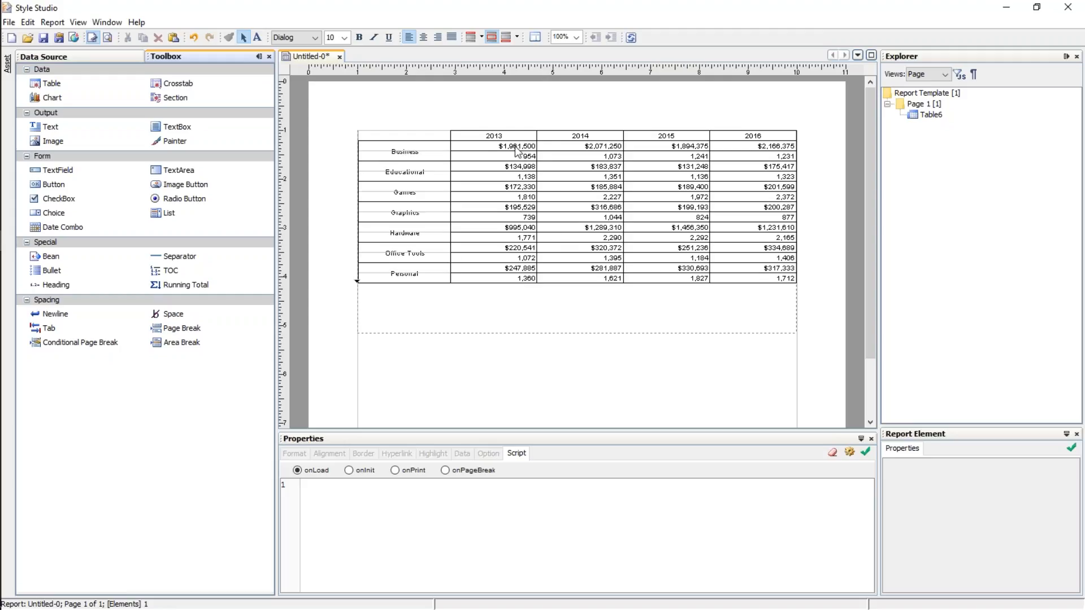
pyautogui.click(516, 190)
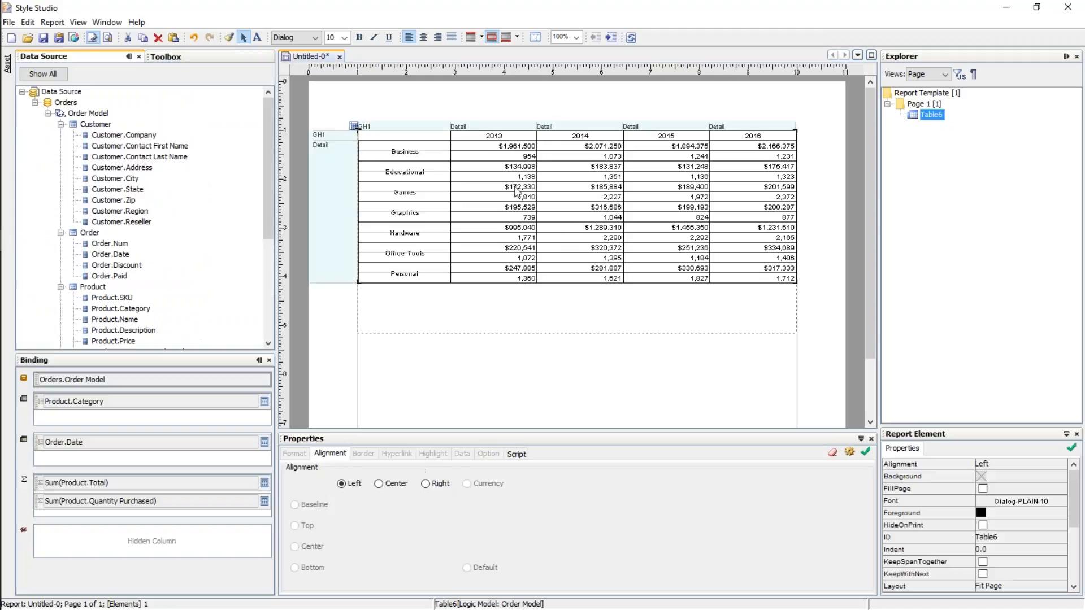
pyautogui.rightClick(515, 190)
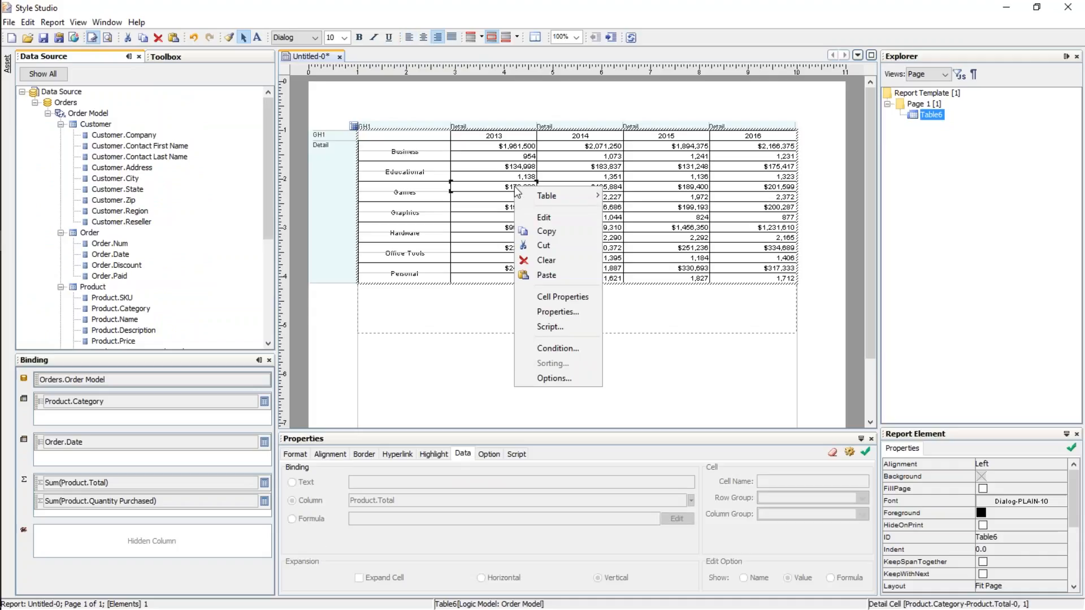
pyautogui.click(568, 311)
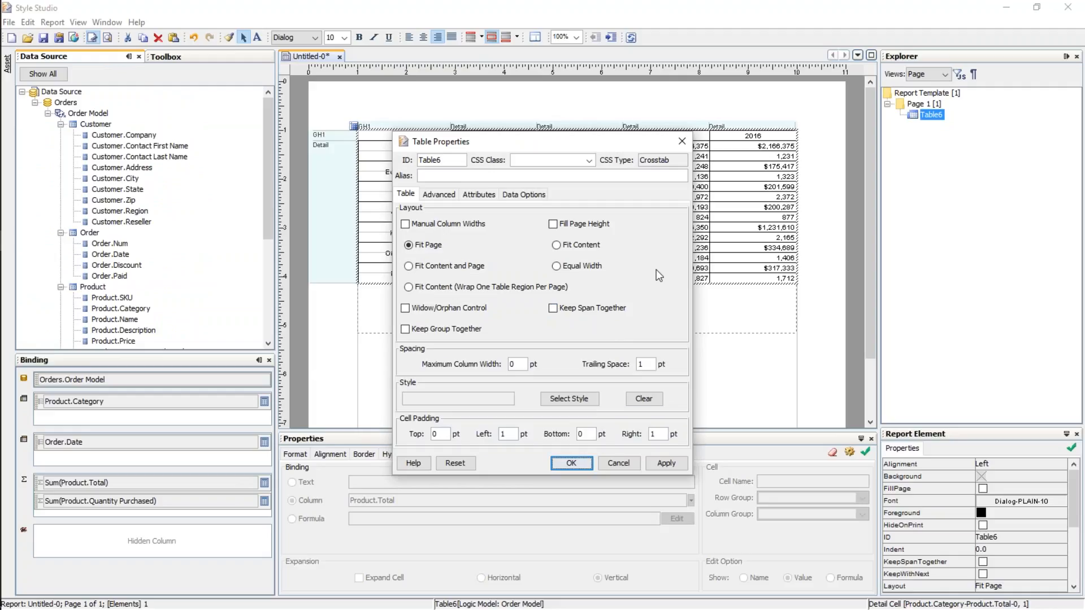
pyautogui.click(618, 463)
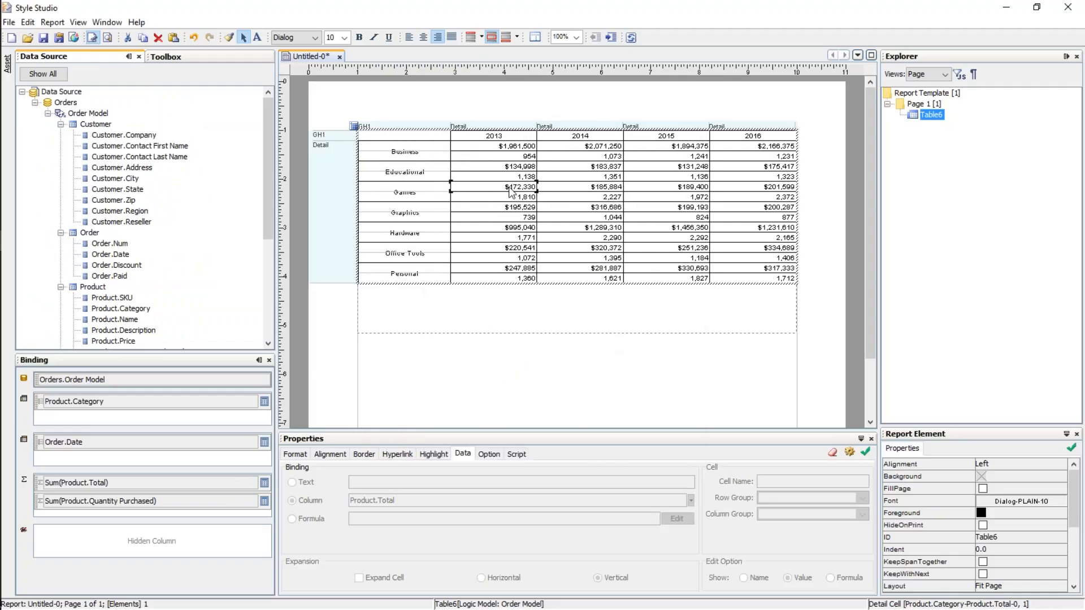
# Turn on Summary Cells Side By Side and Show Summary Headers in the crosstab's options.
pyautogui.rightClick(510, 191)
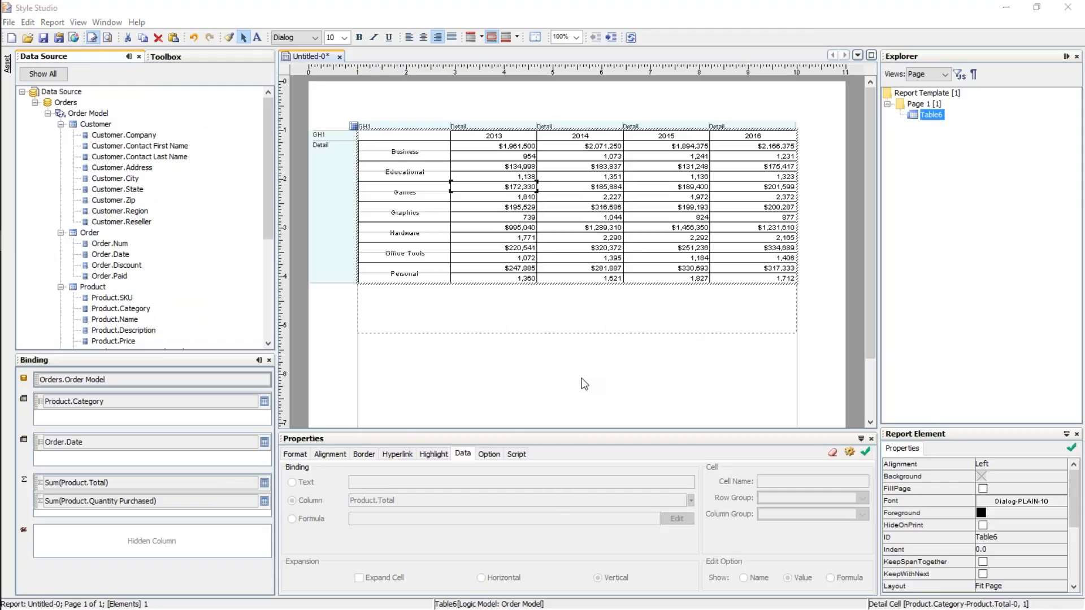
pyautogui.click(582, 379)
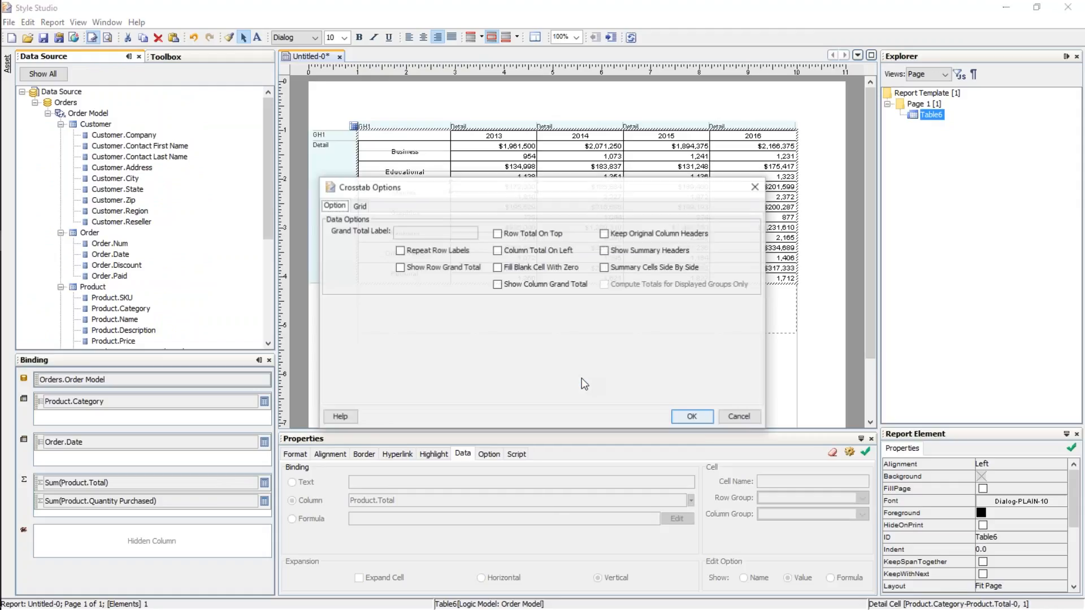
pyautogui.click(610, 269)
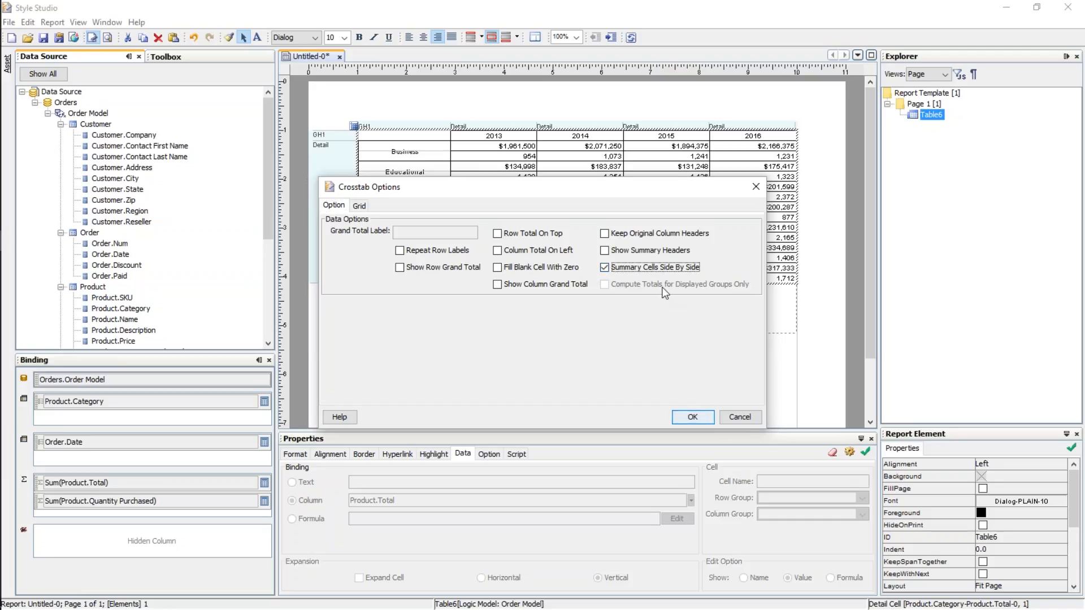
pyautogui.click(605, 251)
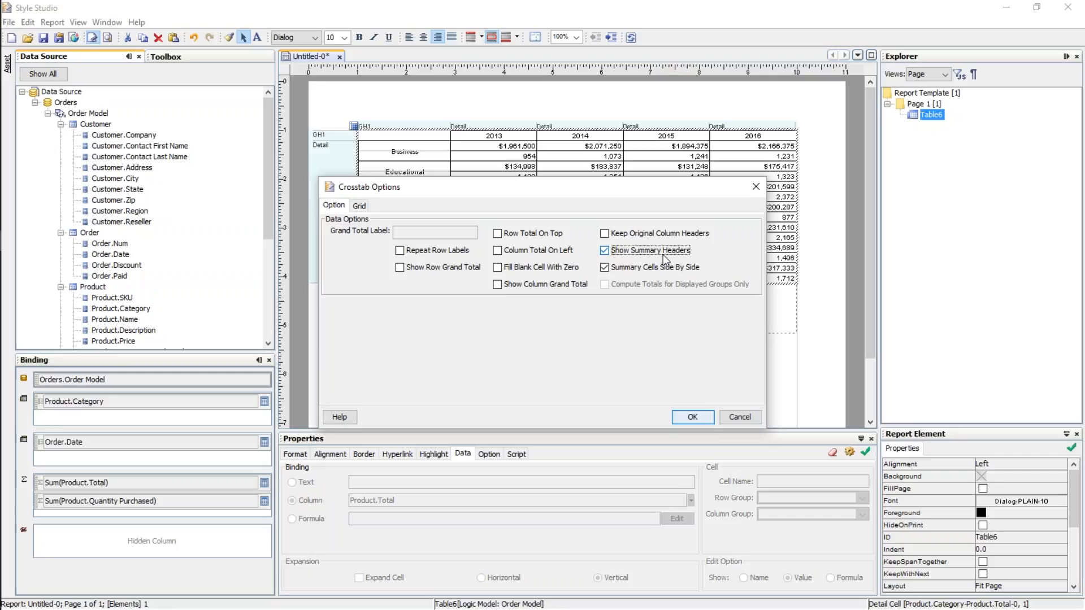
pyautogui.click(703, 420)
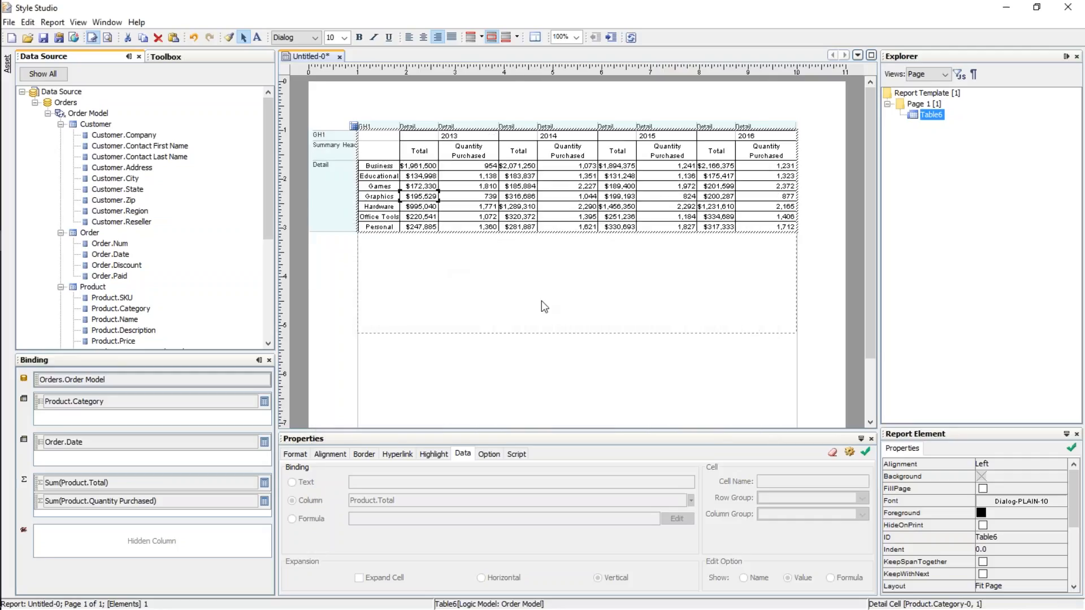
# Try to edit the Quantity Purchased summary header text directly in its cell.
pyautogui.click(470, 153)
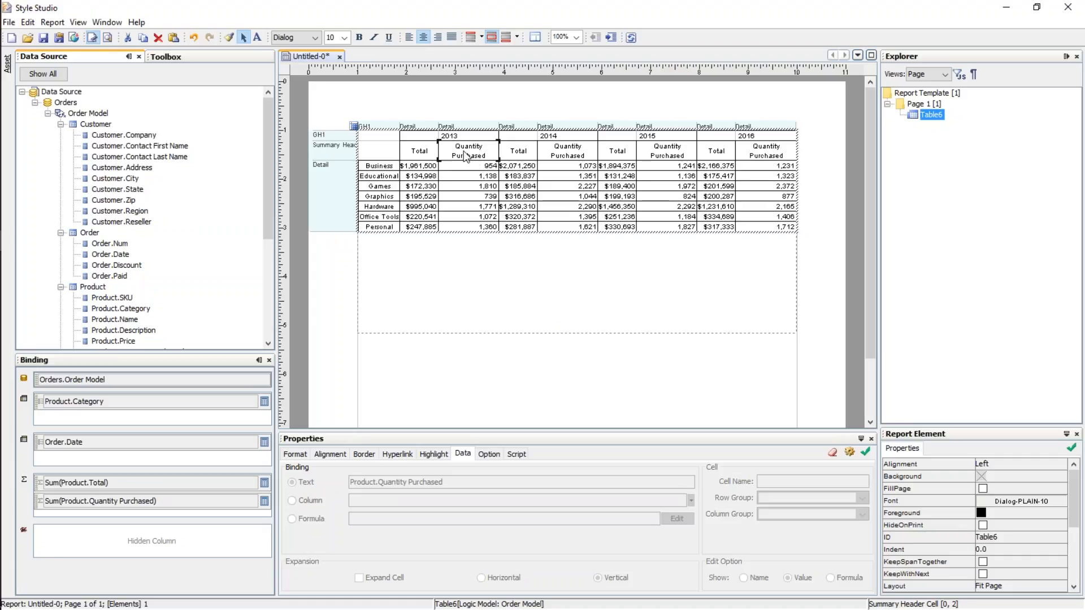
pyautogui.click(670, 160)
pyautogui.click(565, 154)
pyautogui.doubleClick(575, 158)
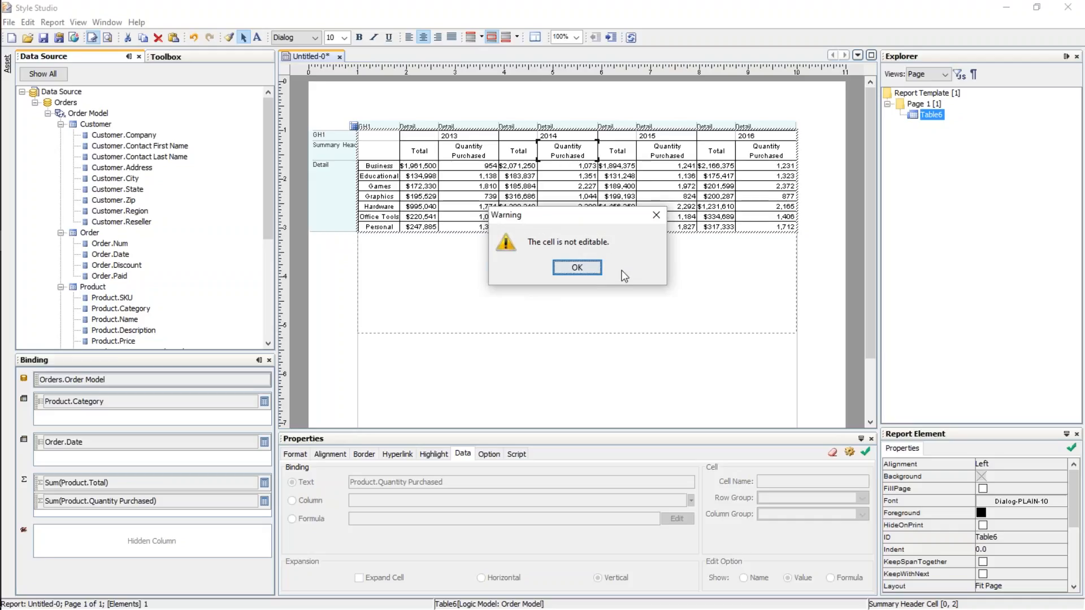
pyautogui.click(592, 269)
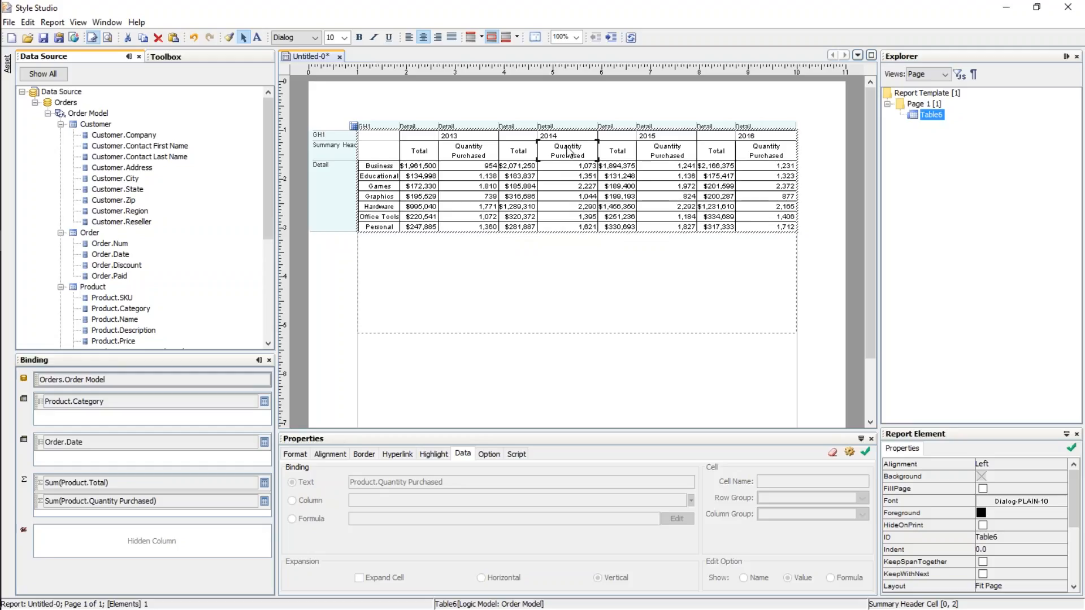
# Give the Quantity Purchased summary header a Text format, with "prefix" before and "suffix" after the {0} placeholder.
pyautogui.click(295, 454)
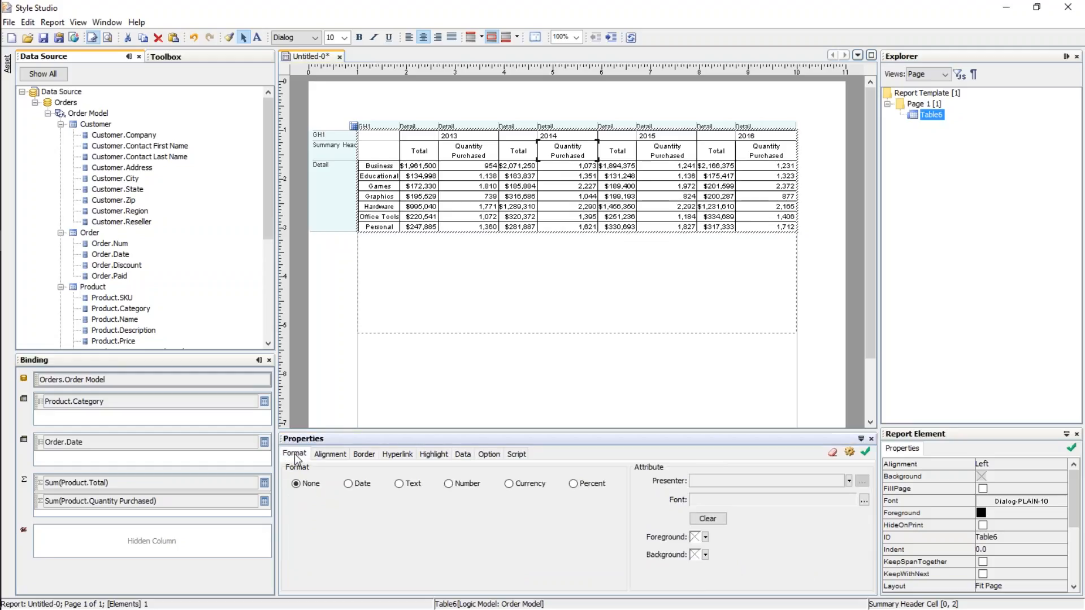
pyautogui.click(399, 484)
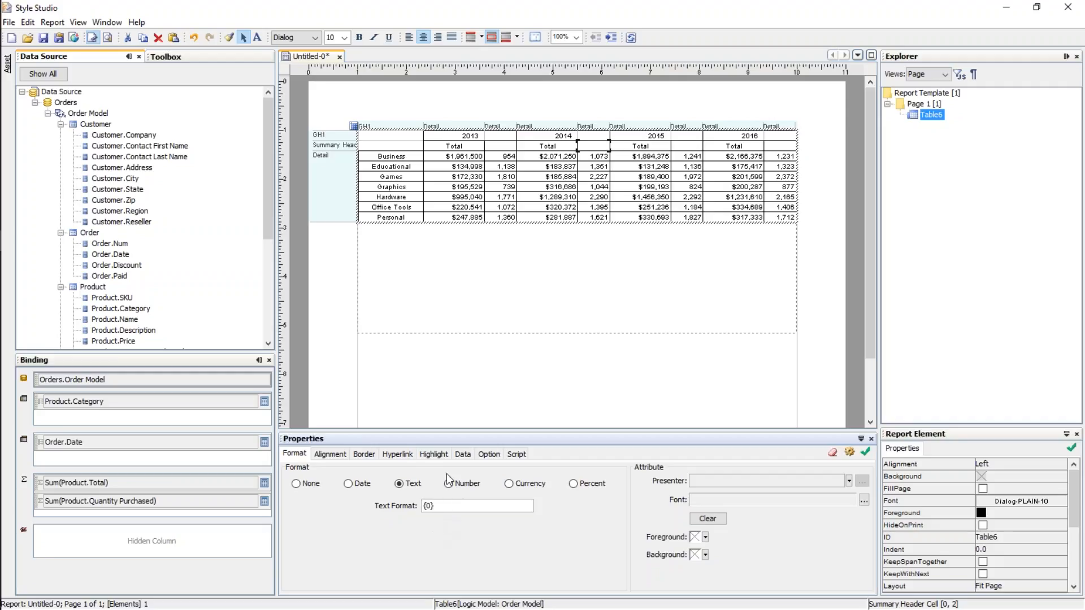
pyautogui.write('suffix')
pyautogui.press('Home')
pyautogui.write('prefix')
pyautogui.moveTo(445, 506); pyautogui.dragTo(458, 506)
pyautogui.click(444, 509)
# Replace the summary header's whole text format with "Amount" and apply it.
pyautogui.moveTo(427, 508); pyautogui.dragTo(529, 508)
pyautogui.press('BackSpace')
pyautogui.write('Amoun')
pyautogui.click(866, 452)
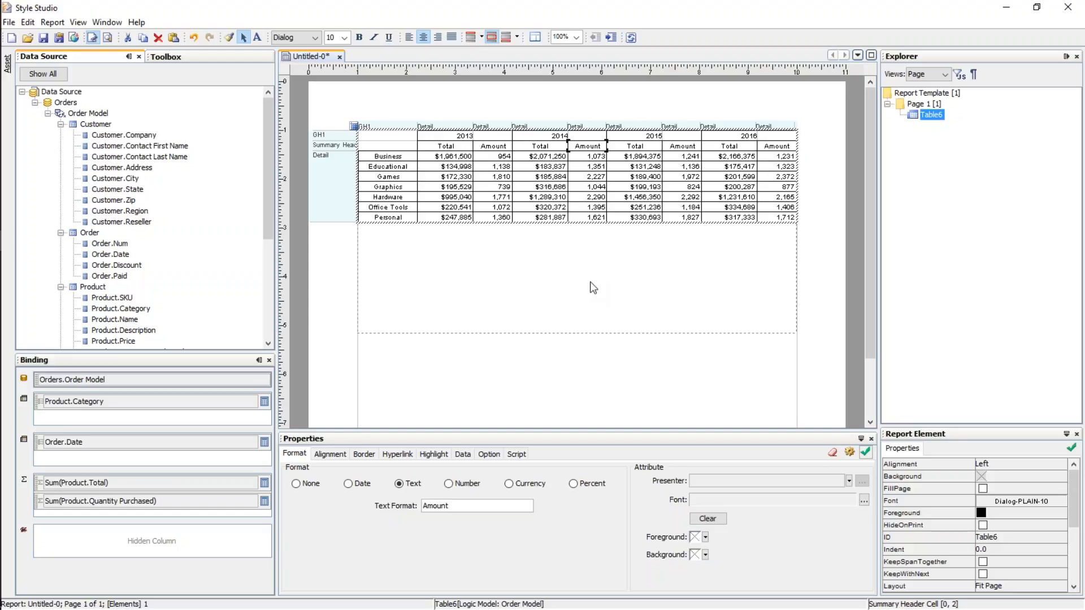
pyautogui.click(577, 189)
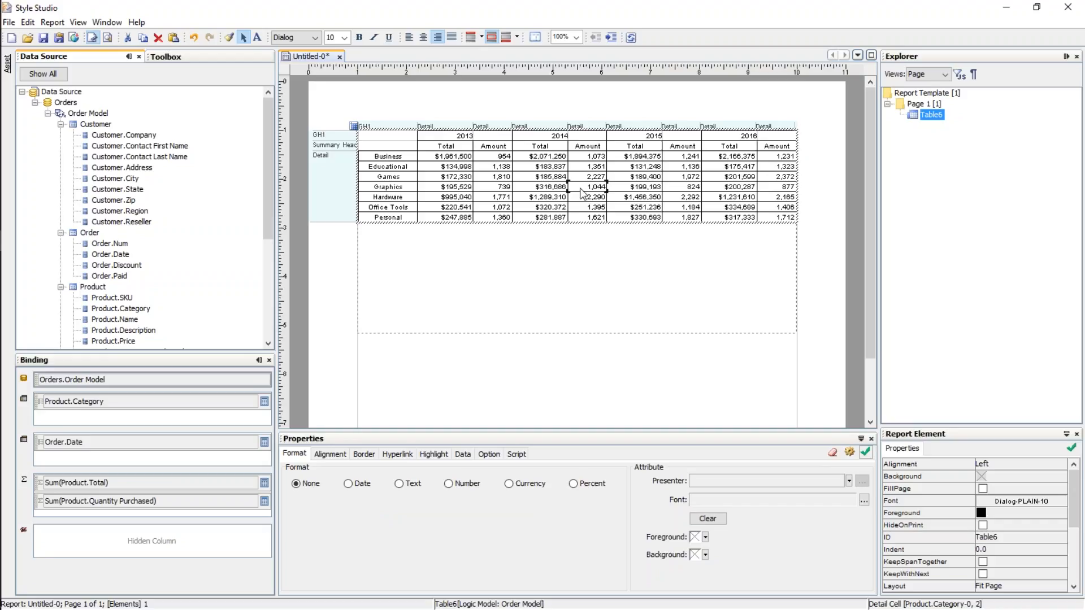
pyautogui.rightClick(582, 193)
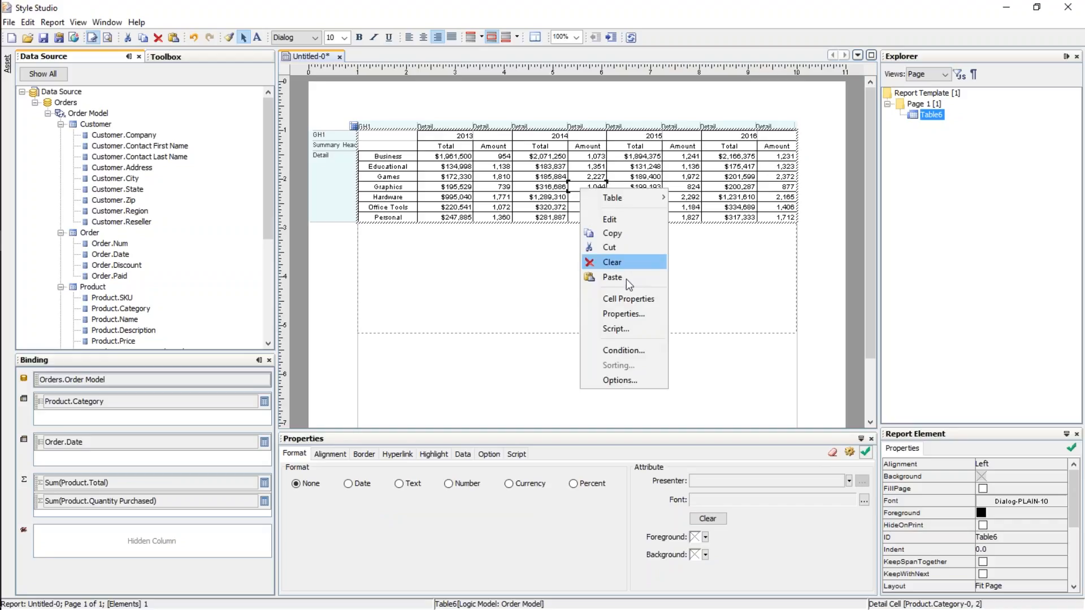
pyautogui.click(623, 314)
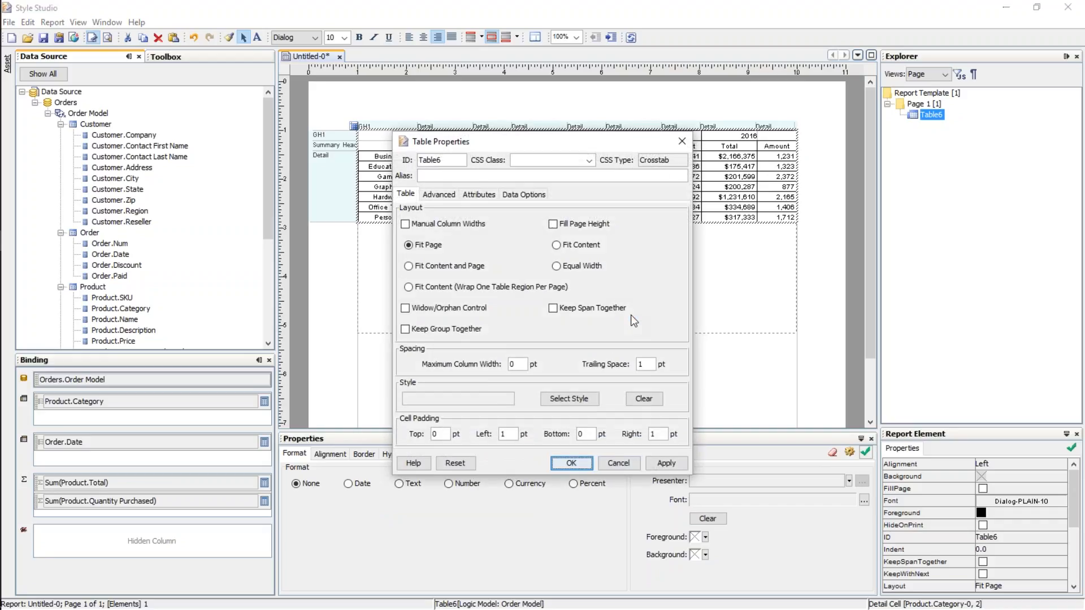
pyautogui.click(569, 399)
pyautogui.click(707, 439)
pyautogui.click(629, 461)
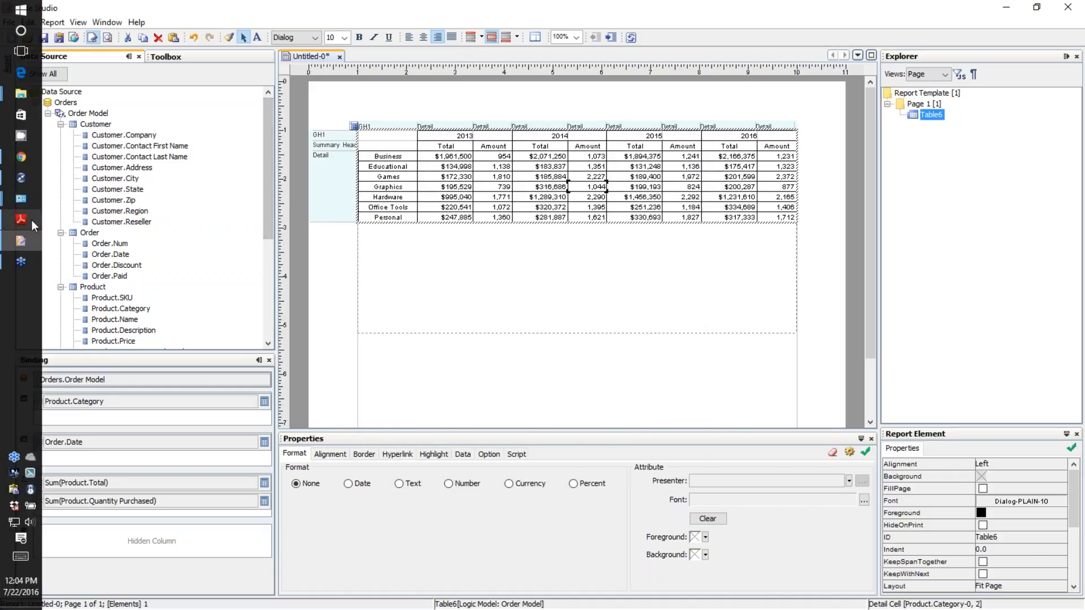
# Fill the background of all the year header cells, 2013 to 2016, with light gray.
pyautogui.moveTo(32, 219)
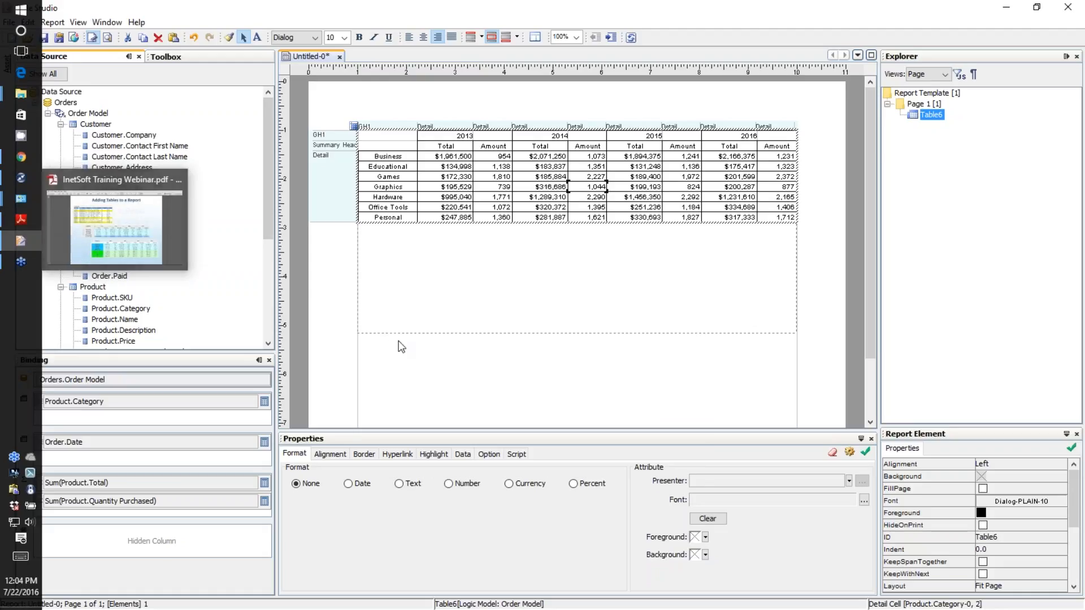
pyautogui.click(461, 136)
pyautogui.click(463, 141)
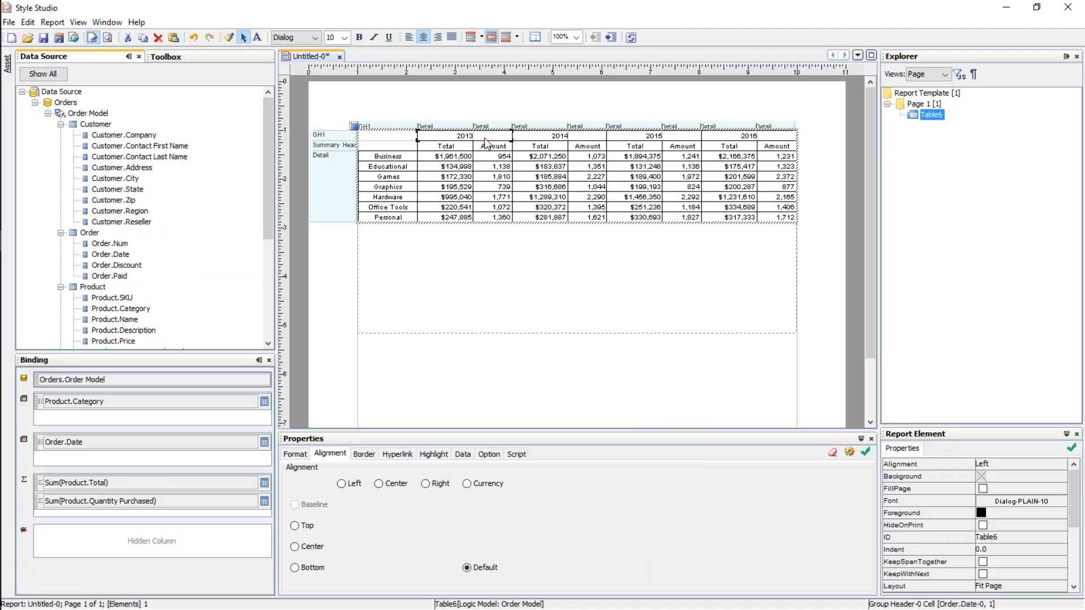
pyautogui.keyDown('shift'); pyautogui.click(774, 137); pyautogui.keyUp('shift')
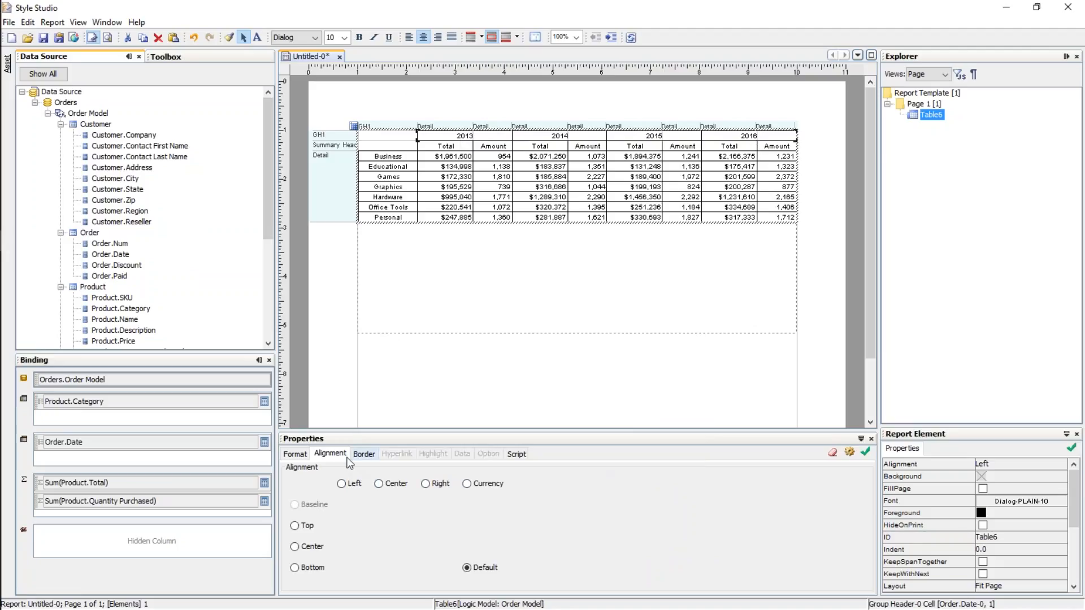
pyautogui.click(295, 455)
pyautogui.click(706, 555)
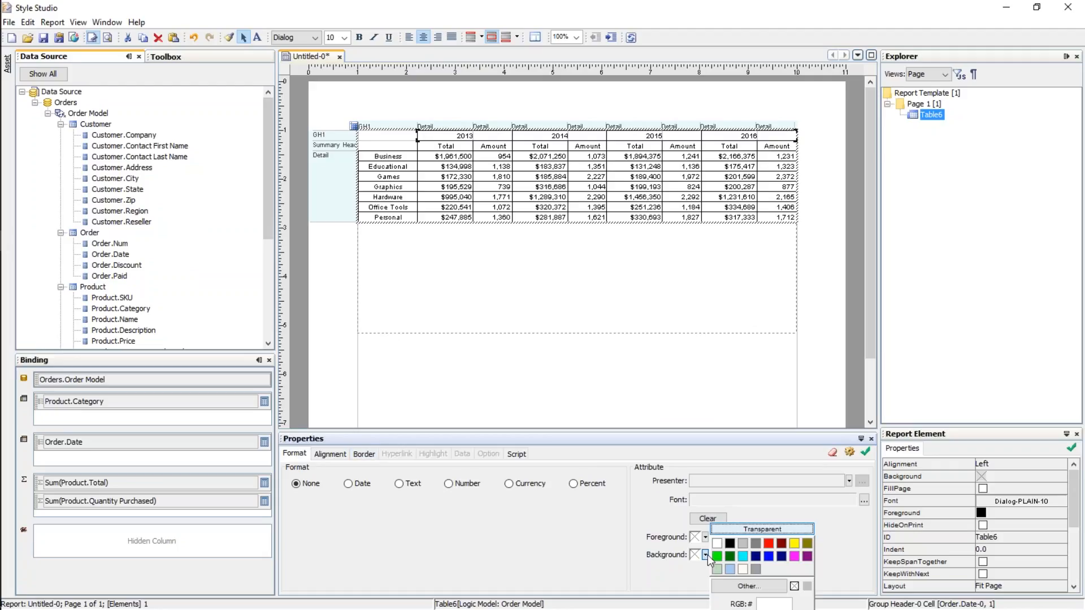
pyautogui.click(742, 544)
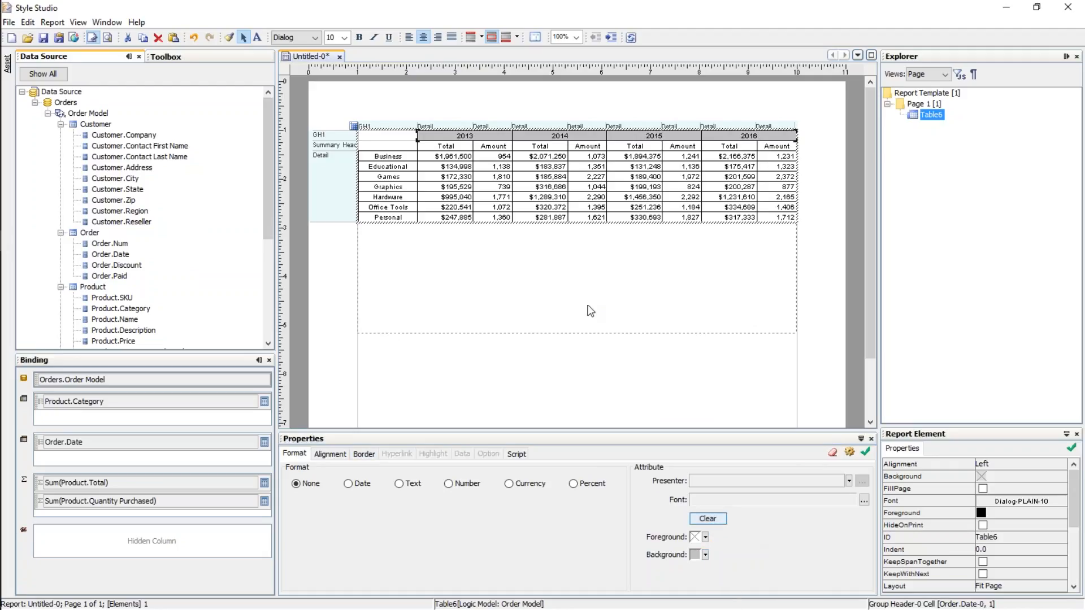
# Fill the background of the Total and Amount summary headers with the same light gray.
pyautogui.click(452, 148)
pyautogui.keyDown('ctrl'); pyautogui.click(507, 149); pyautogui.keyUp('ctrl')
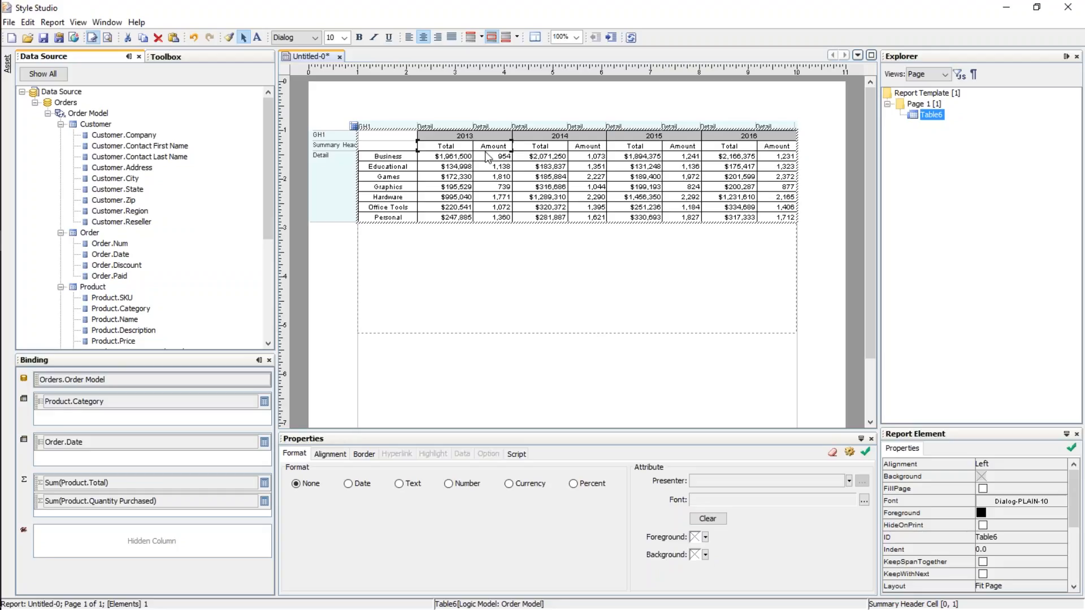
pyautogui.click(705, 556)
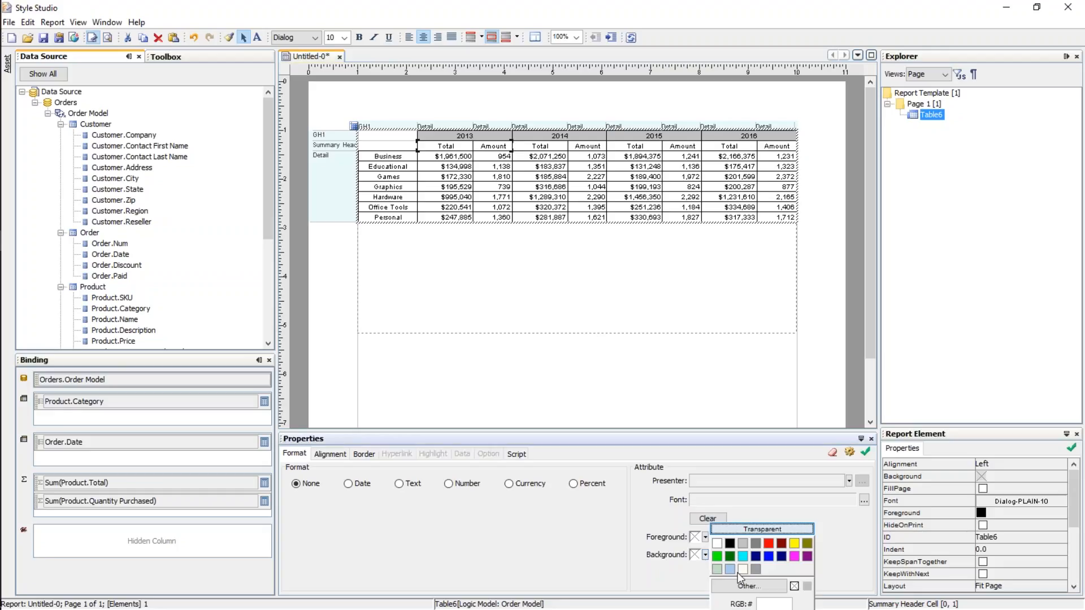
pyautogui.click(743, 544)
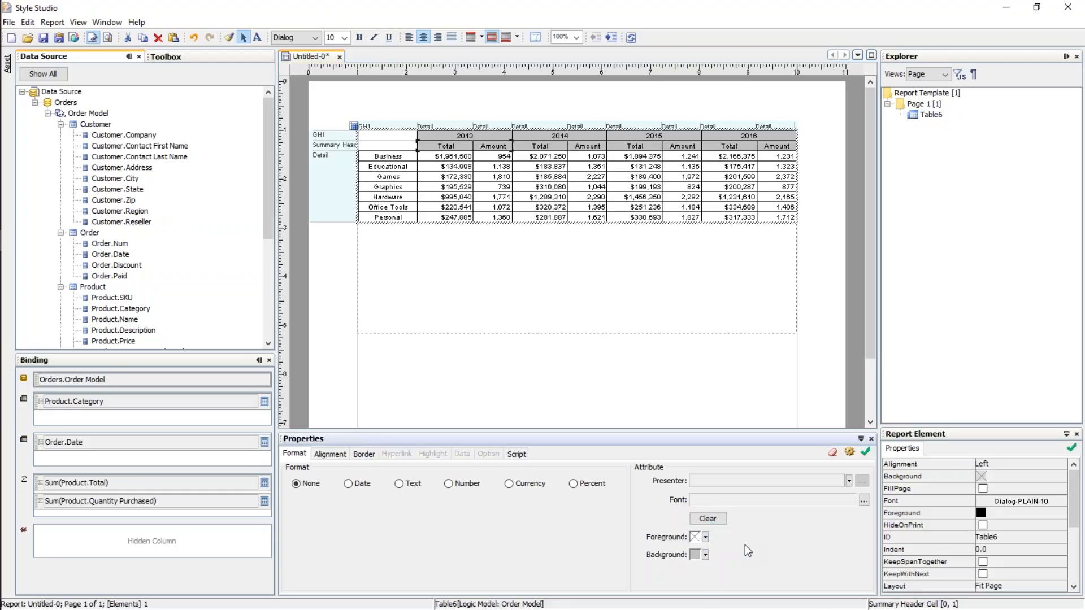
# Fill the background of the category row header cells with light gray.
pyautogui.click(404, 169)
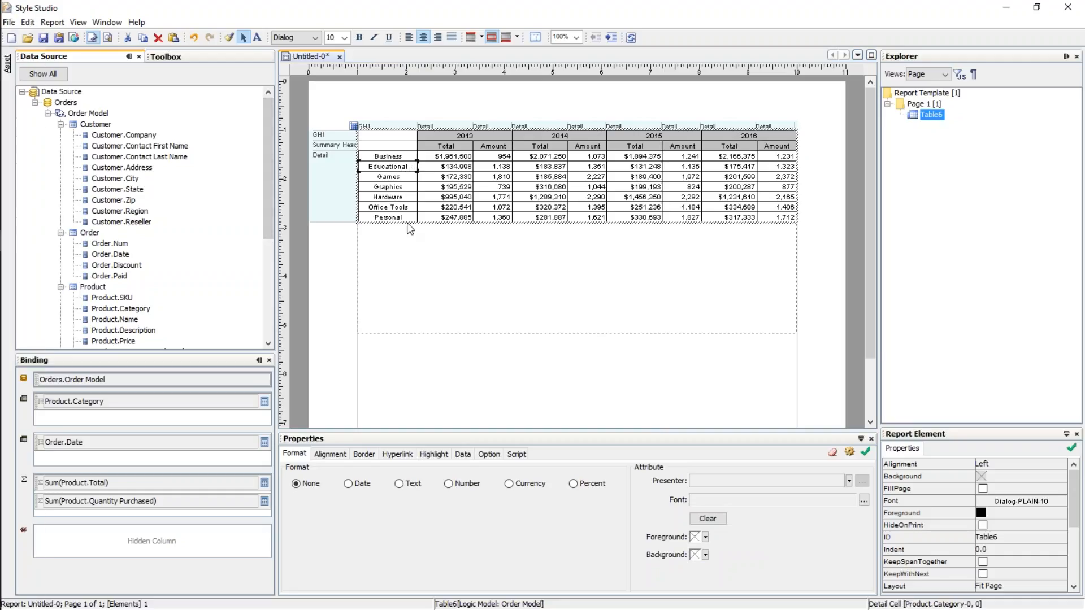
pyautogui.click(695, 557)
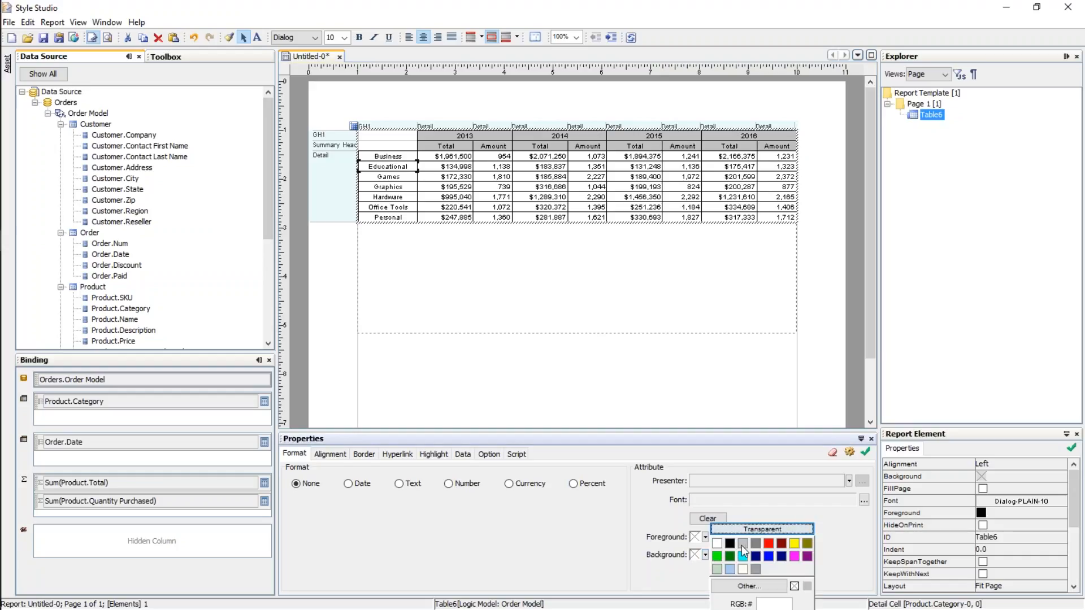
pyautogui.click(743, 545)
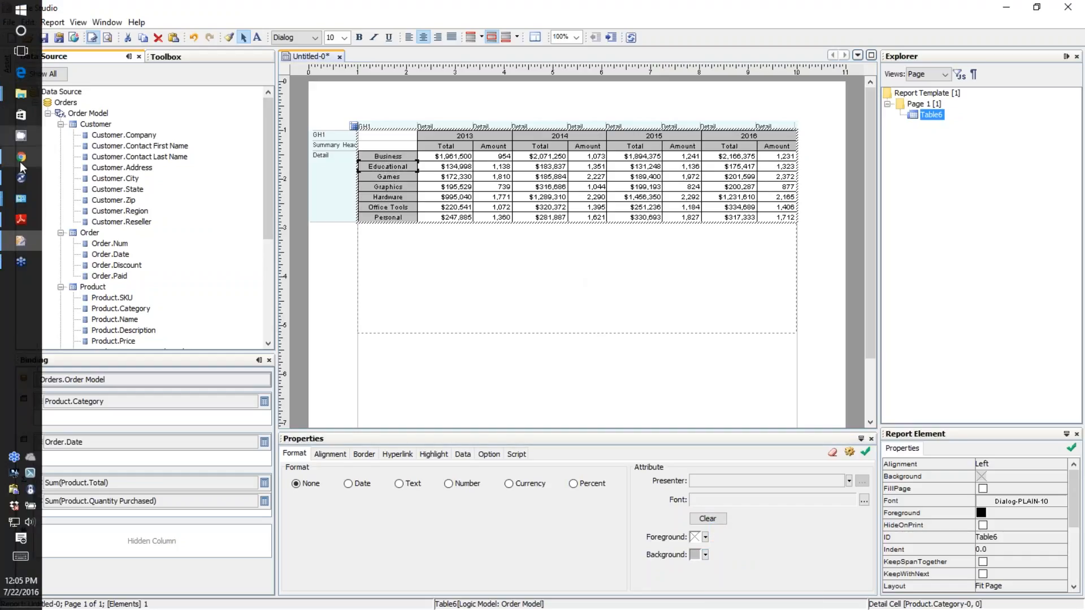
# Check the table colors on the Adobe Reader slide, then return to Style Studio and fill the Total and Amount detail cells with cyan.
pyautogui.click(21, 220)
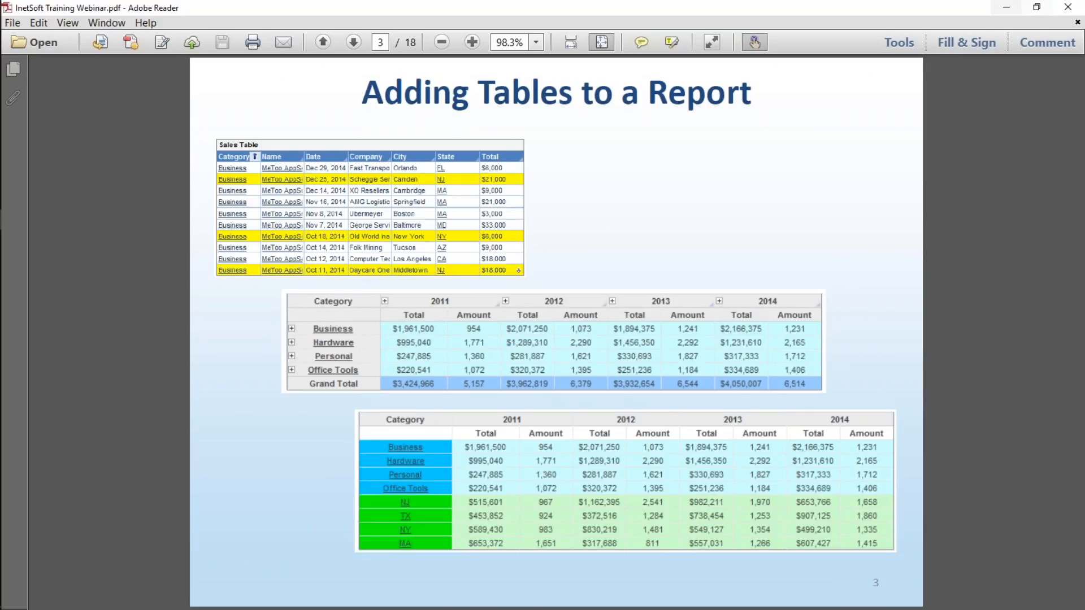
pyautogui.click(1006, 8)
pyautogui.click(456, 179)
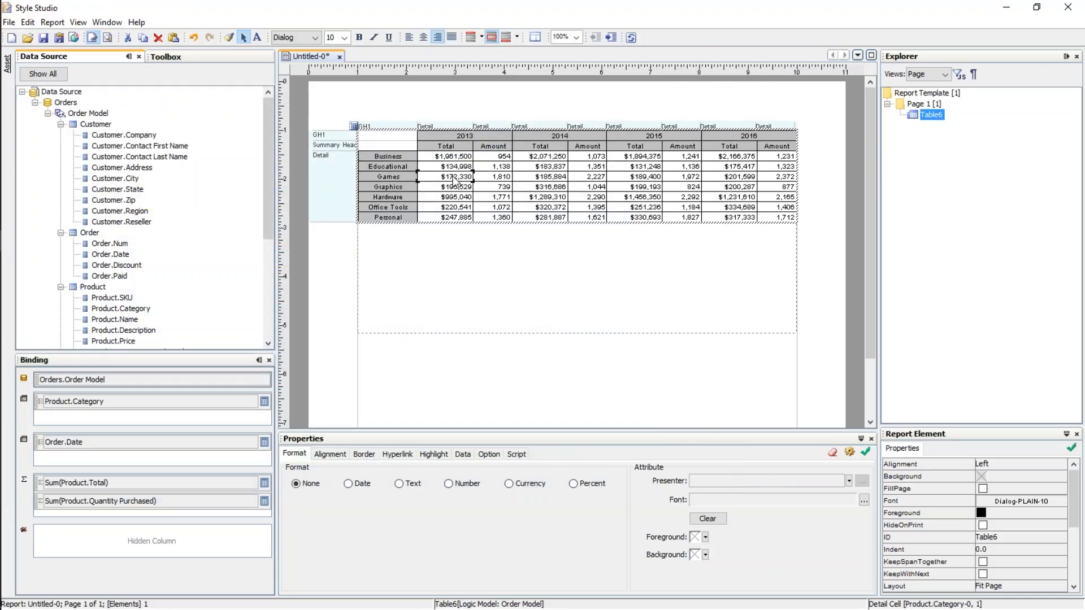
pyautogui.click(705, 555)
pyautogui.keyDown('shift'); pyautogui.click(481, 175); pyautogui.keyUp('shift')
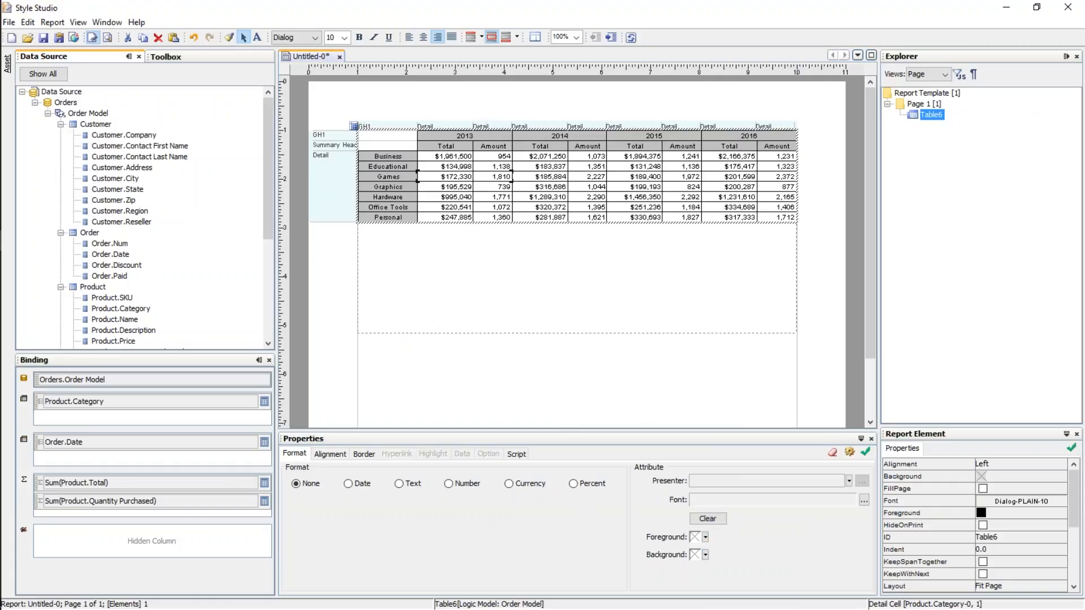
pyautogui.click(705, 554)
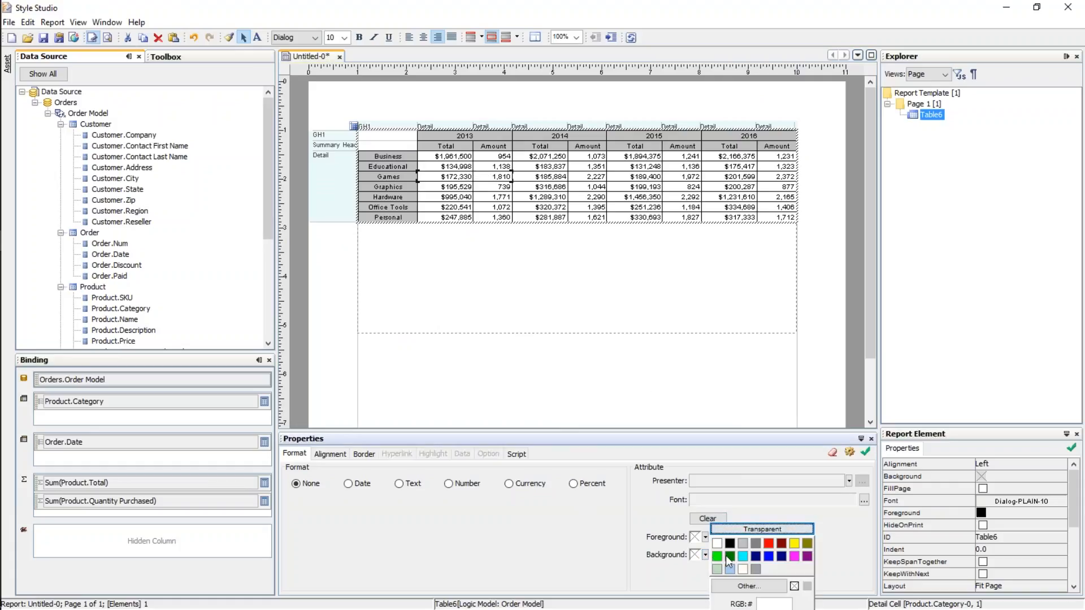
pyautogui.click(744, 557)
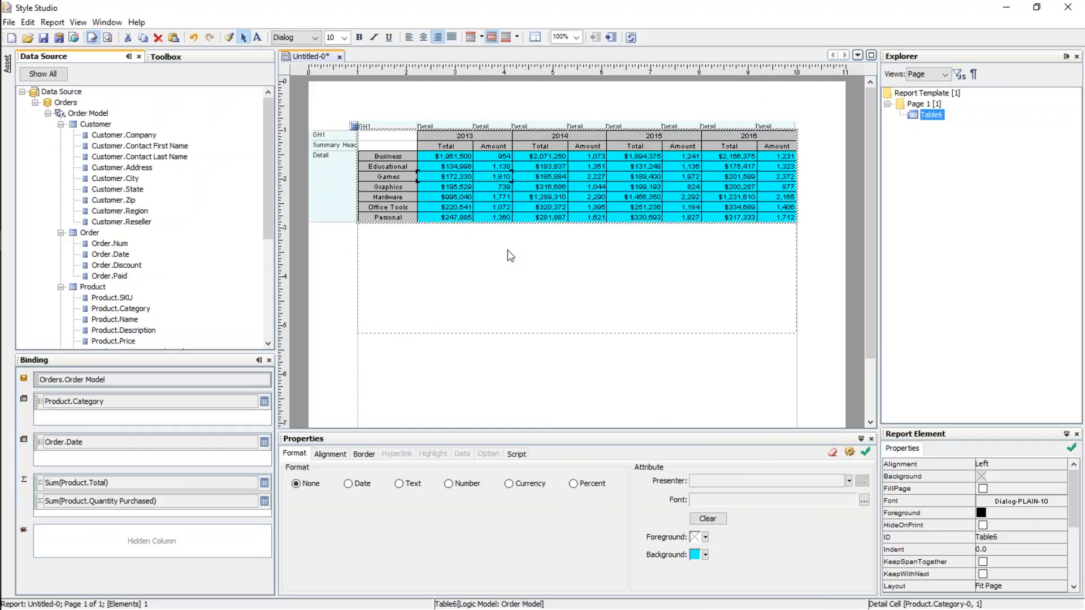
# Turn on Show Row Grand Total in the crosstab's options.
pyautogui.click(492, 177)
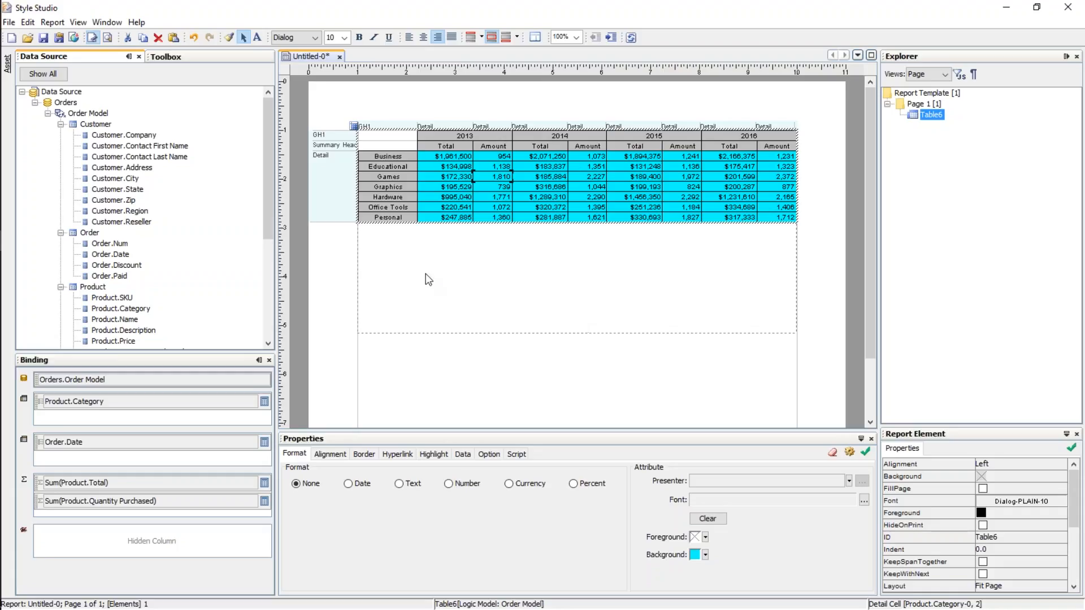
pyautogui.rightClick(529, 191)
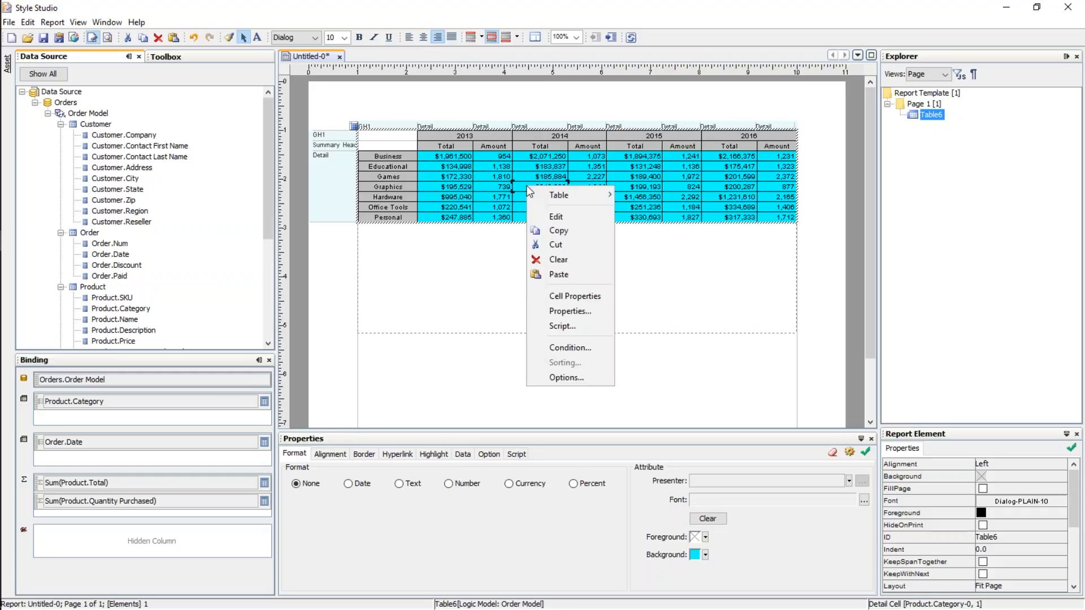
pyautogui.click(590, 377)
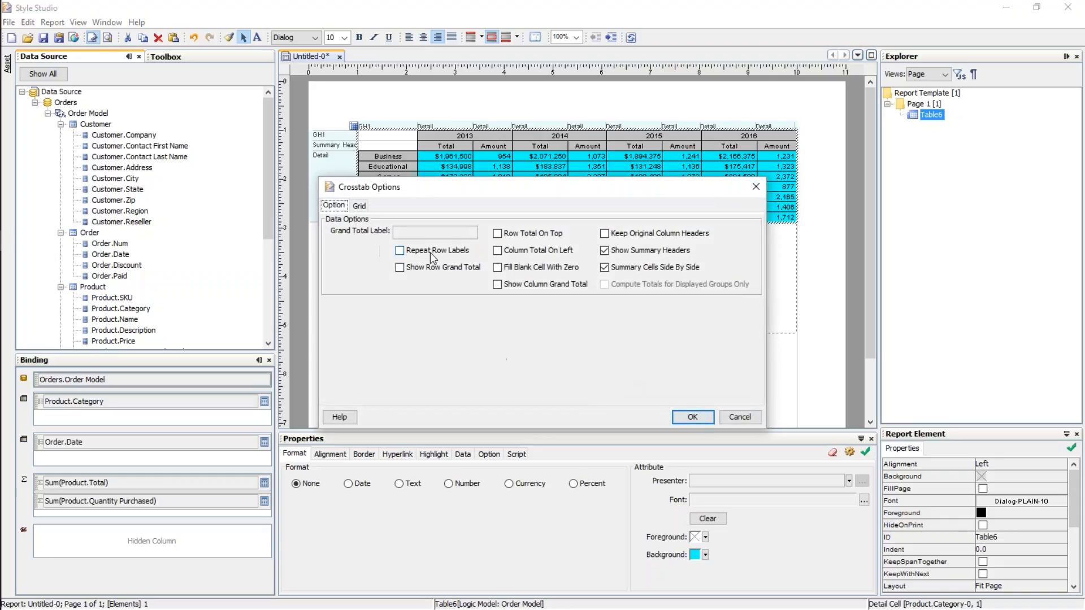
pyautogui.click(400, 268)
pyautogui.click(702, 421)
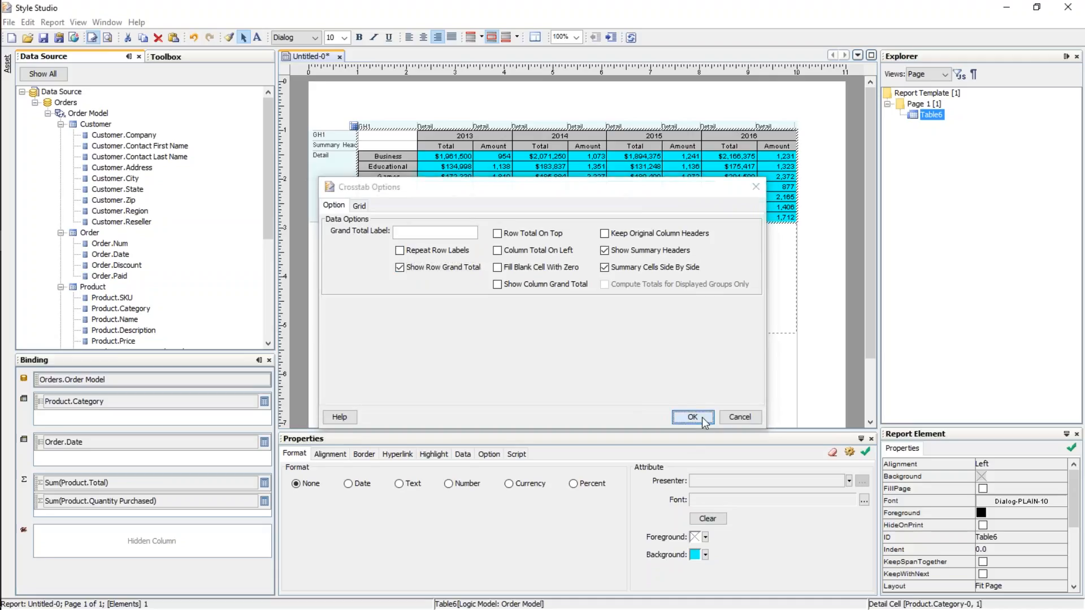
# Format the Grand Total label cell in bold at font size 12.
pyautogui.click(401, 230)
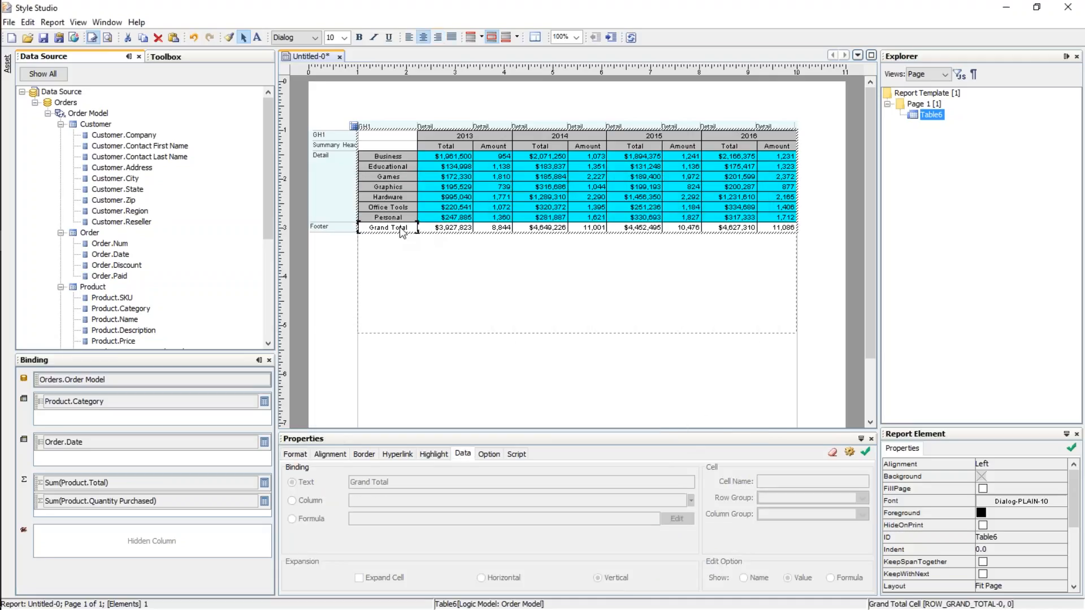
pyautogui.click(346, 38)
pyautogui.click(338, 80)
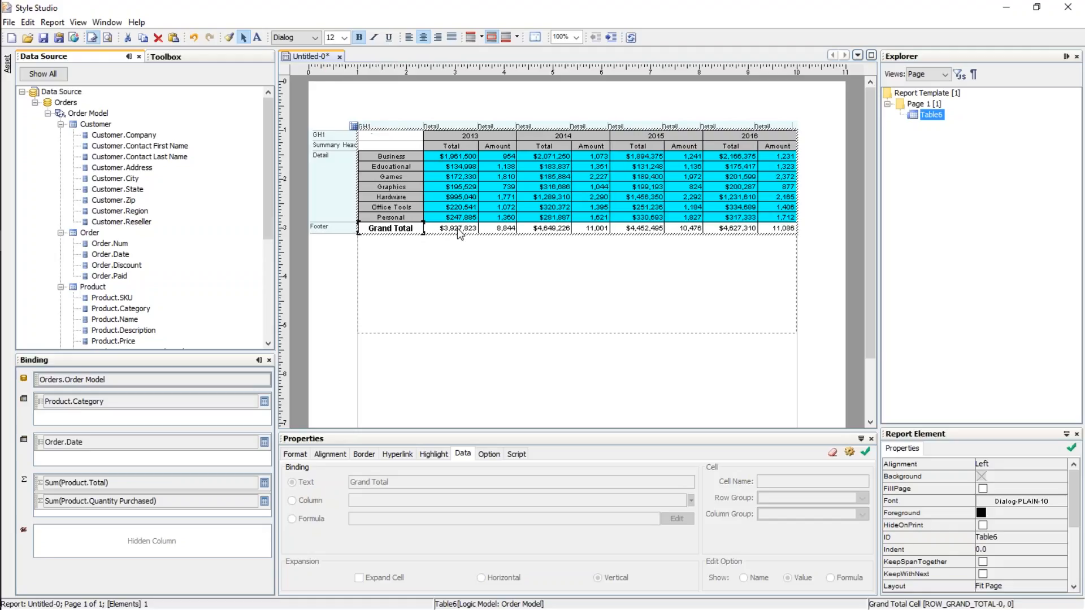
# Make the Total and Amount value cells in the Grand Total row bold at font size 12.
pyautogui.moveTo(459, 234); pyautogui.dragTo(504, 229)
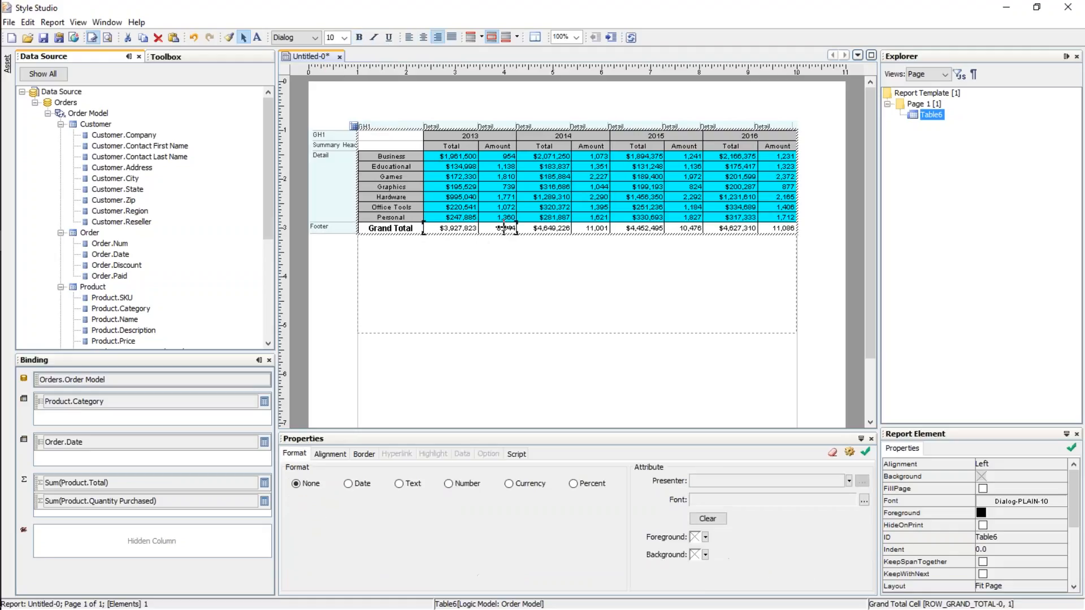
pyautogui.click(358, 37)
pyautogui.click(344, 38)
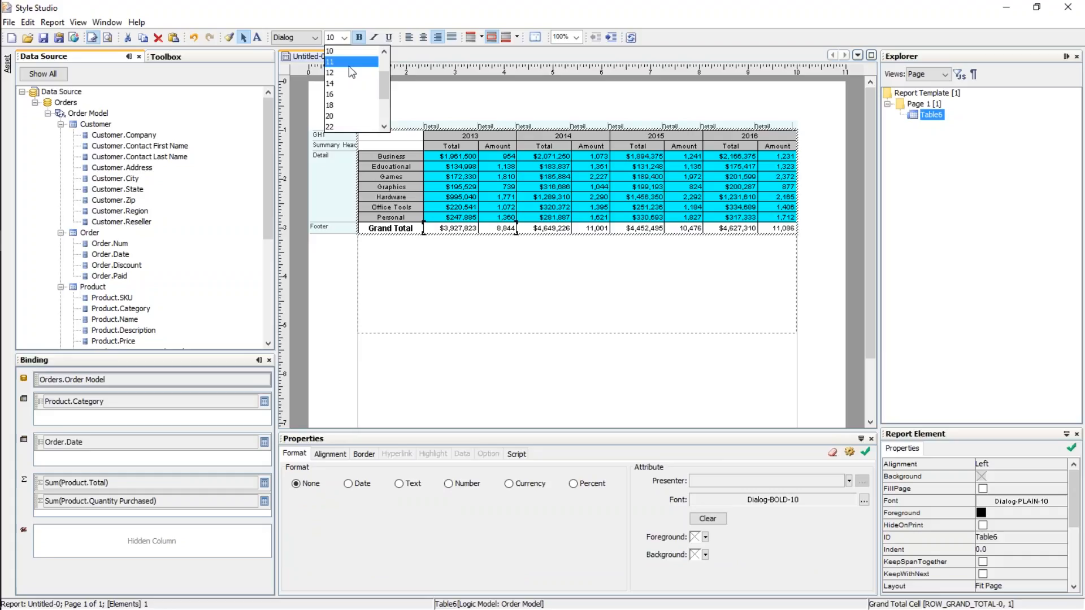
pyautogui.click(355, 73)
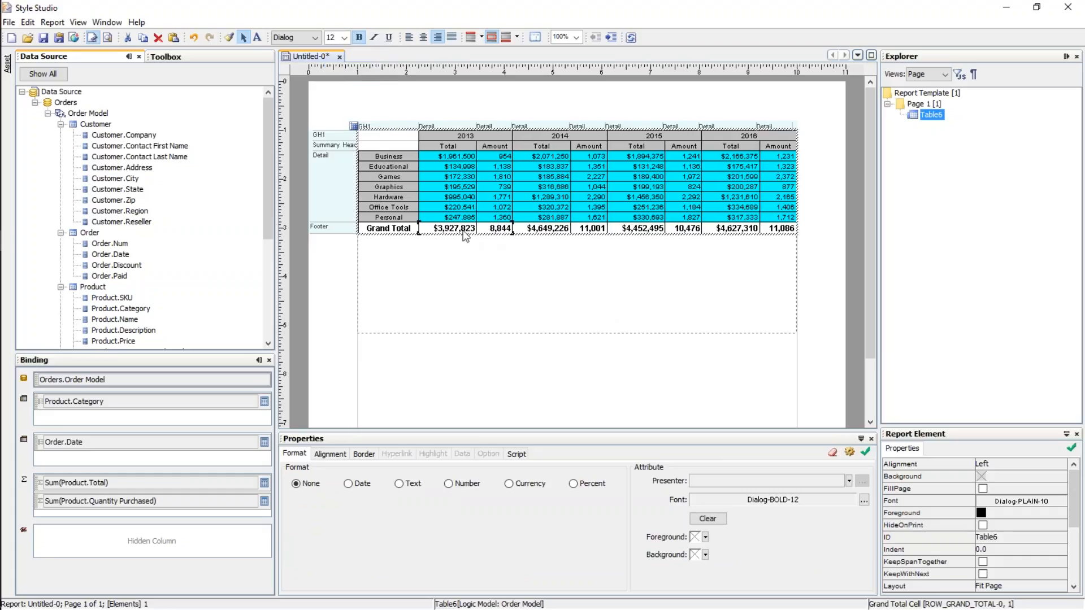
# Fill the background of the Grand Total row's Total and Amount value cells with magenta.
pyautogui.click(443, 230)
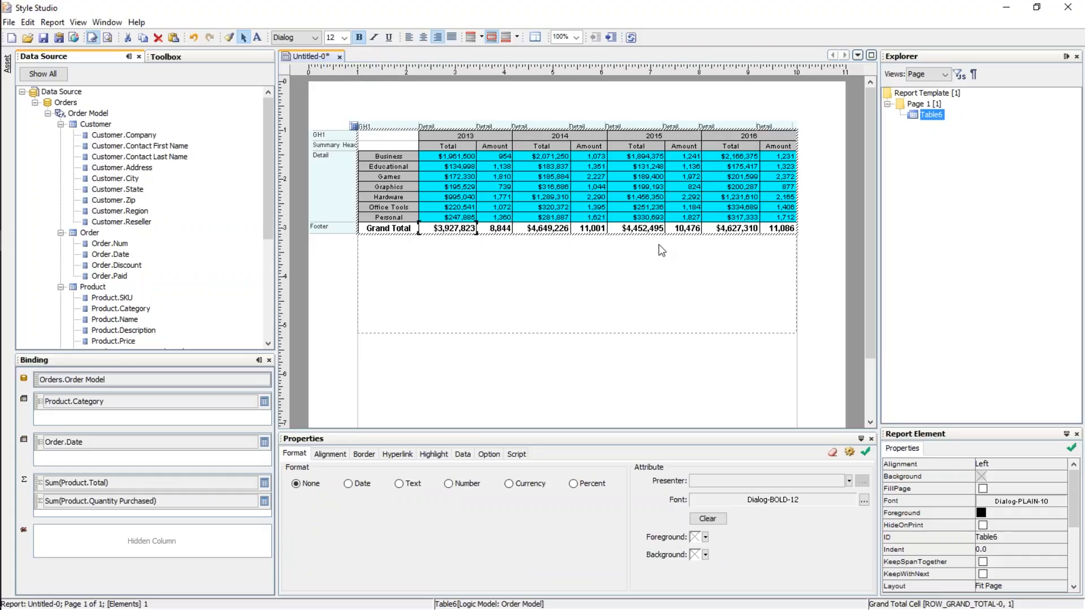
pyautogui.keyDown('shift'); pyautogui.click(490, 229); pyautogui.keyUp('shift')
pyautogui.click(705, 555)
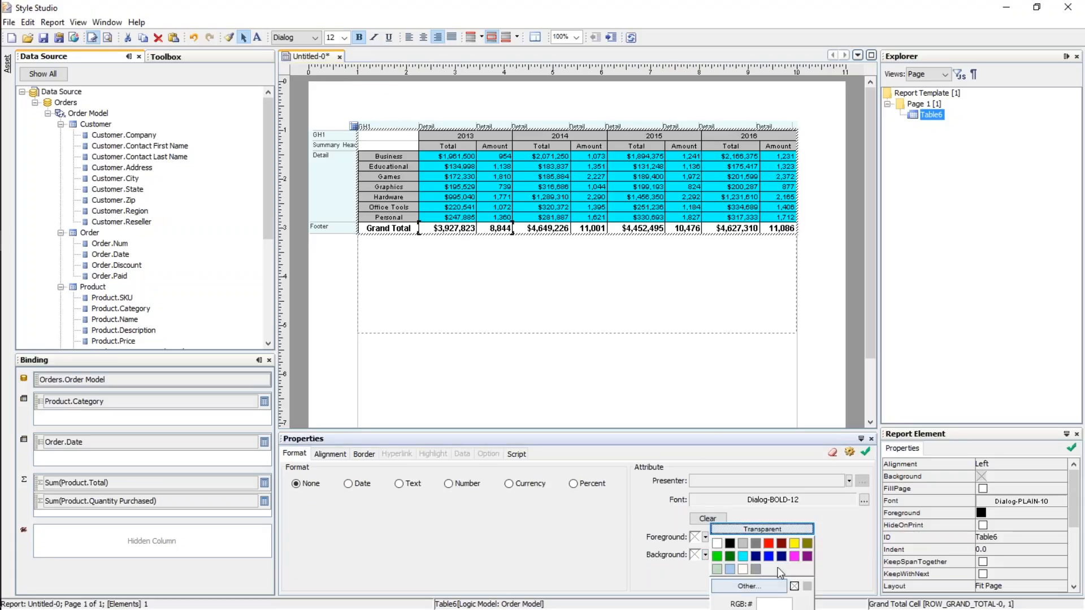
pyautogui.click(795, 557)
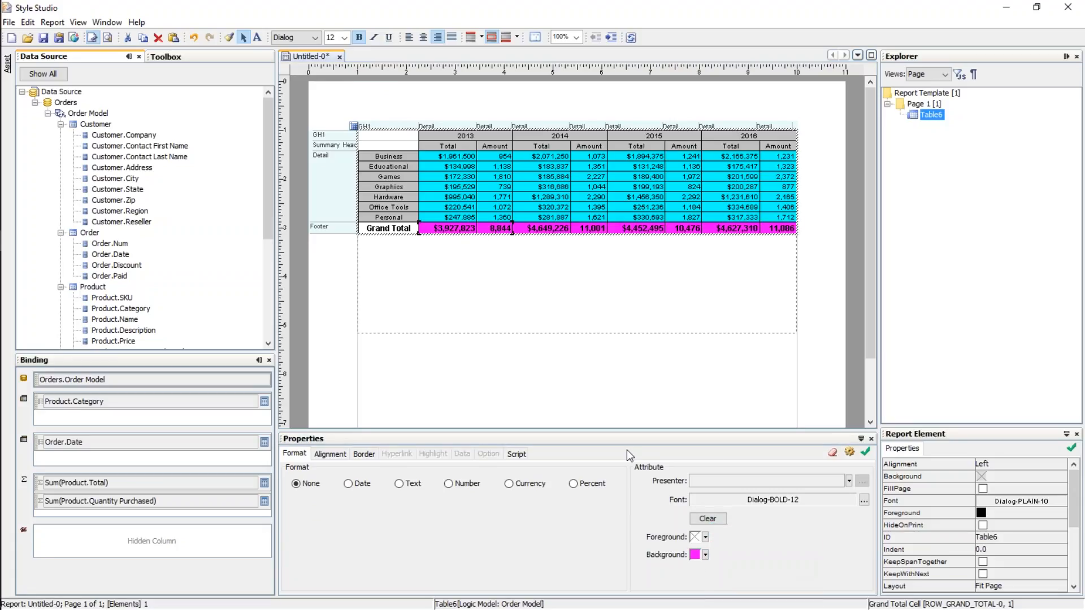
# Fill the background of the Grand Total label cell with light gray.
pyautogui.click(392, 231)
pyautogui.click(706, 555)
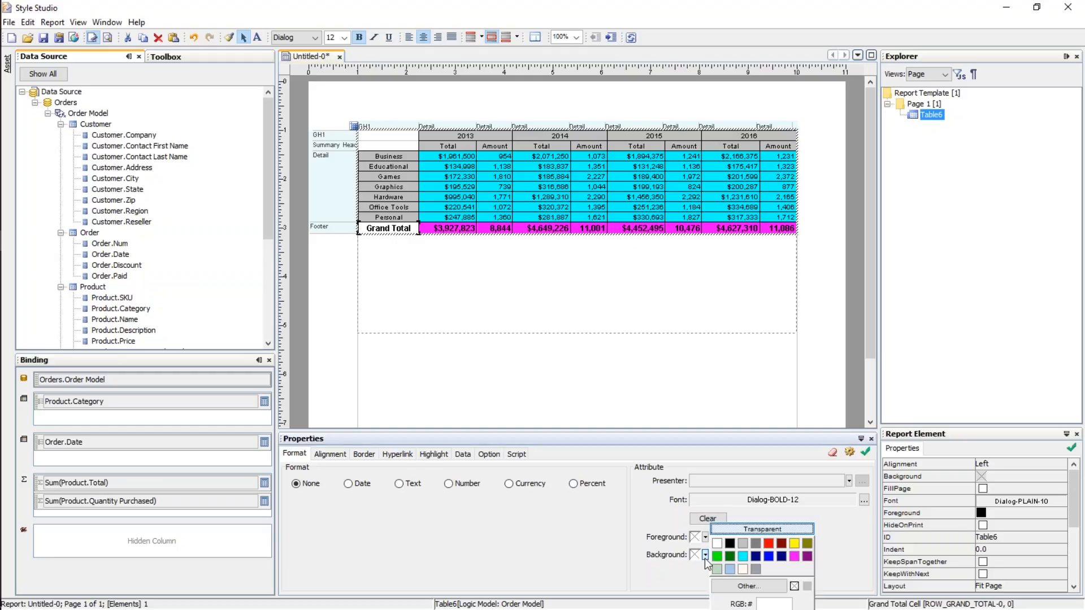
pyautogui.click(745, 544)
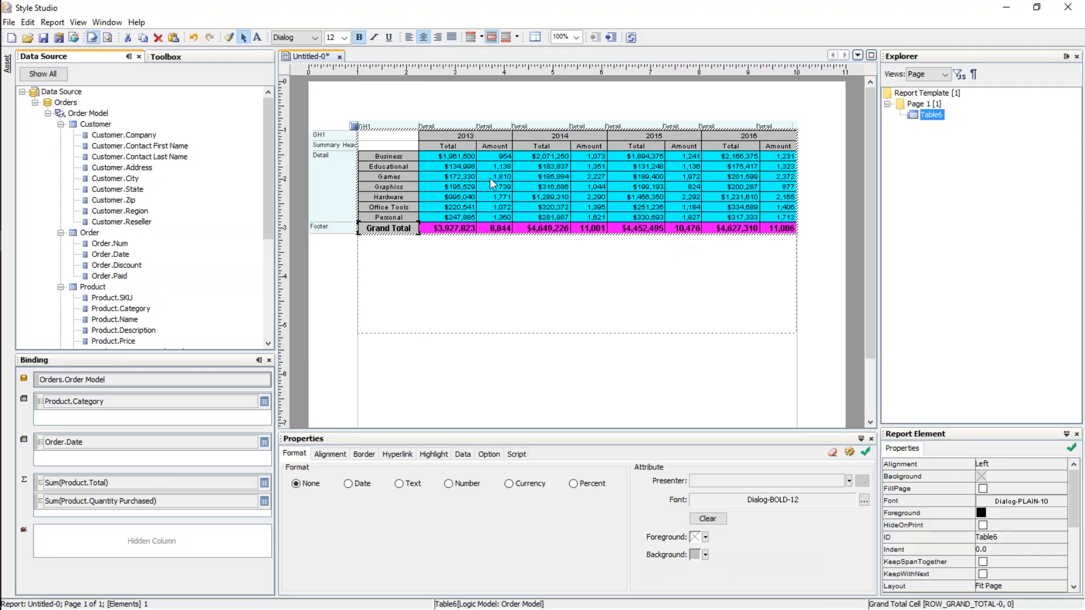
pyautogui.click(490, 198)
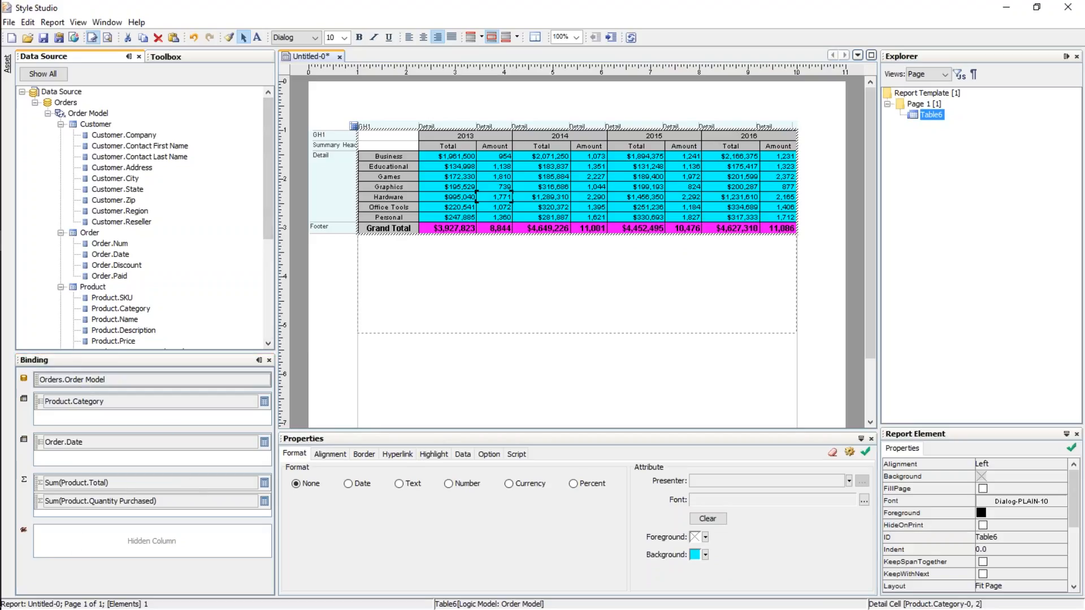
# Switch to the Adobe Reader slide to compare the example tables and return to Style Studio.
pyautogui.moveTo(3, 267)
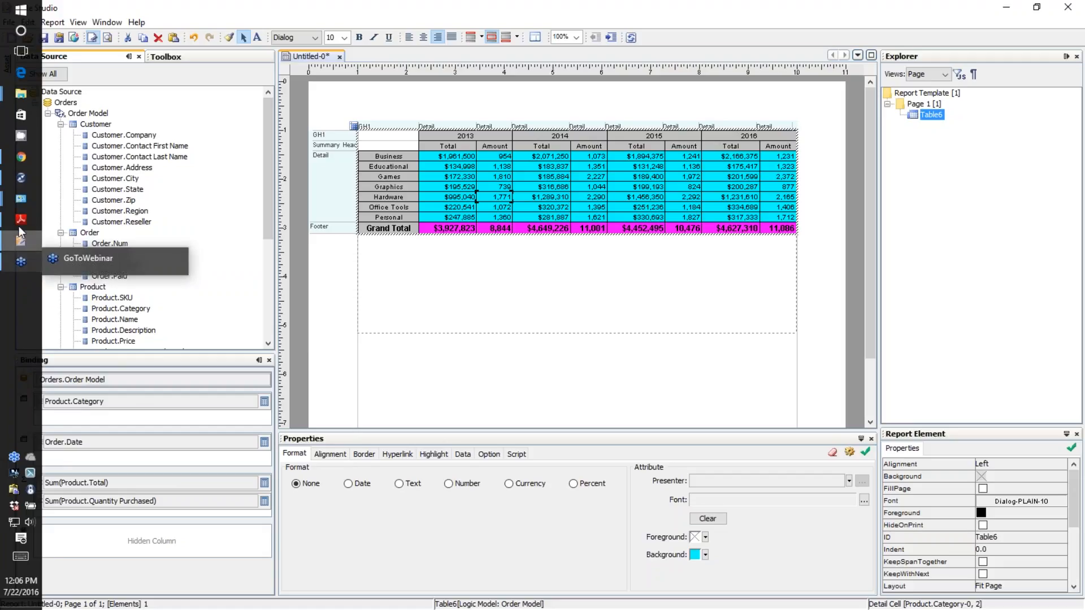
pyautogui.moveTo(24, 160)
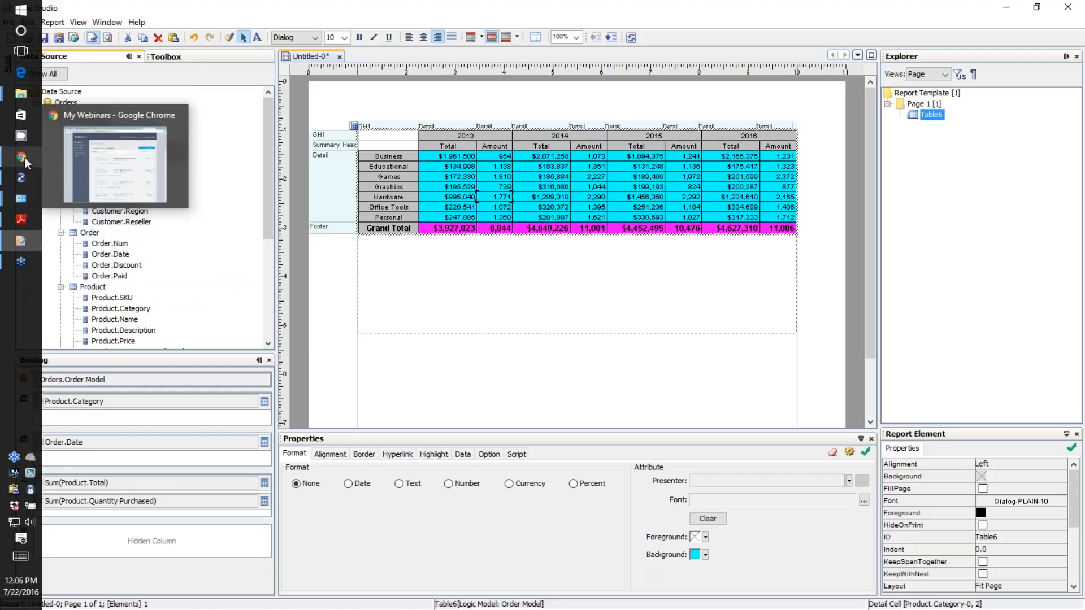
pyautogui.click(23, 218)
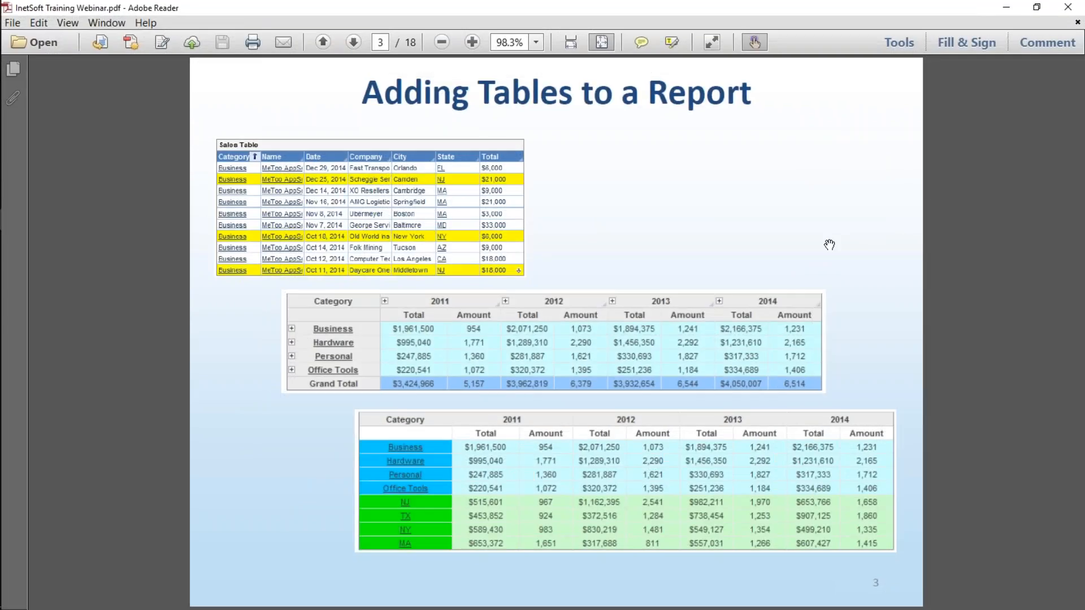
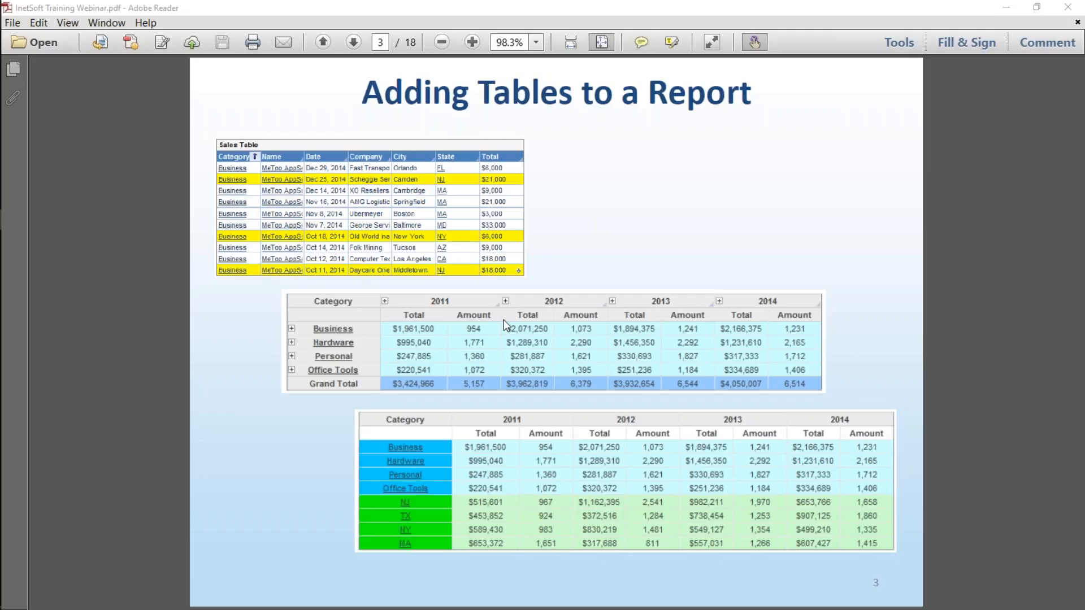
pyautogui.moveTo(21, 179)
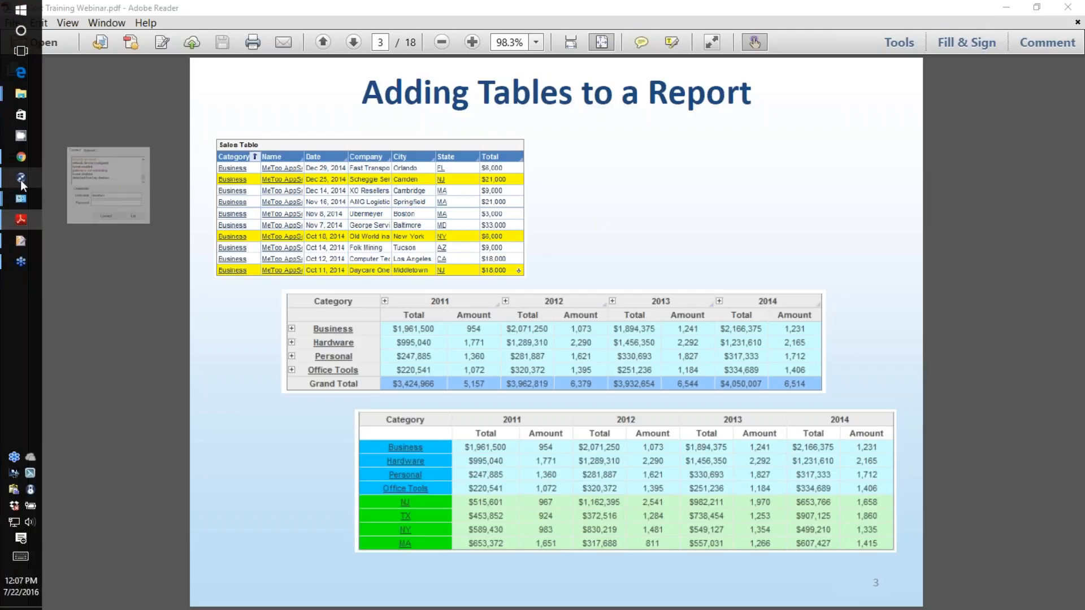
pyautogui.moveTo(19, 228)
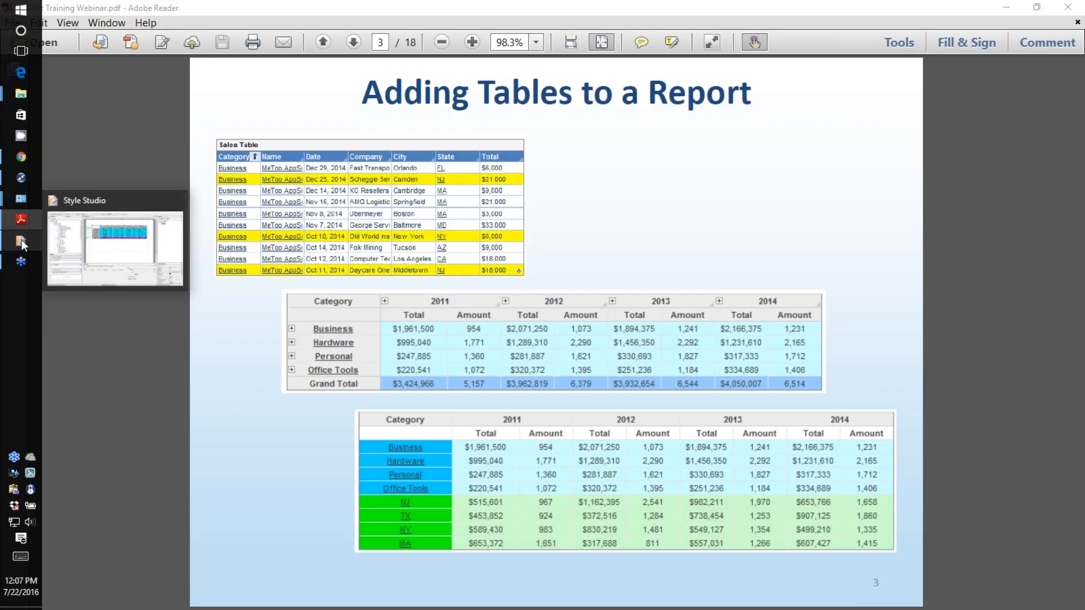
pyautogui.click(20, 242)
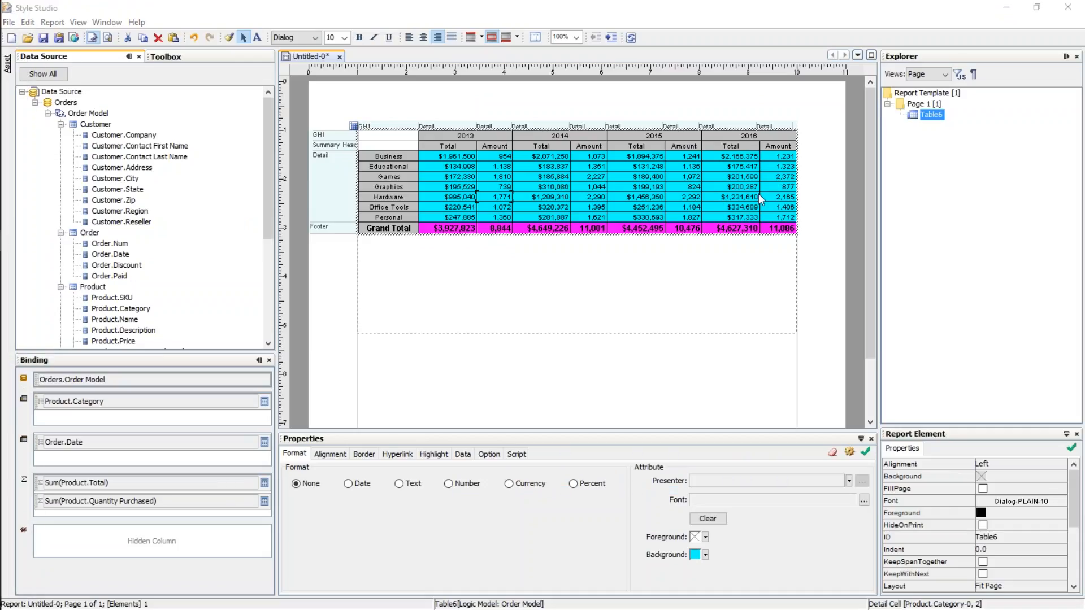
# Add blank lines below the crosstab and insert a new table element there.
pyautogui.click(547, 294)
pyautogui.press('Return')
pyautogui.press('Return')
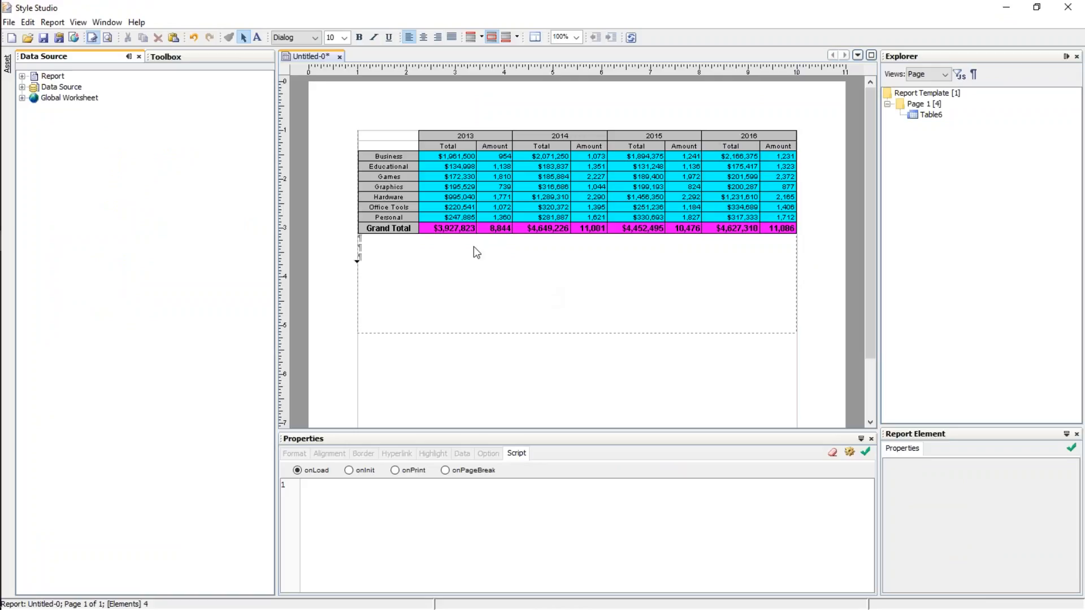
pyautogui.click(169, 57)
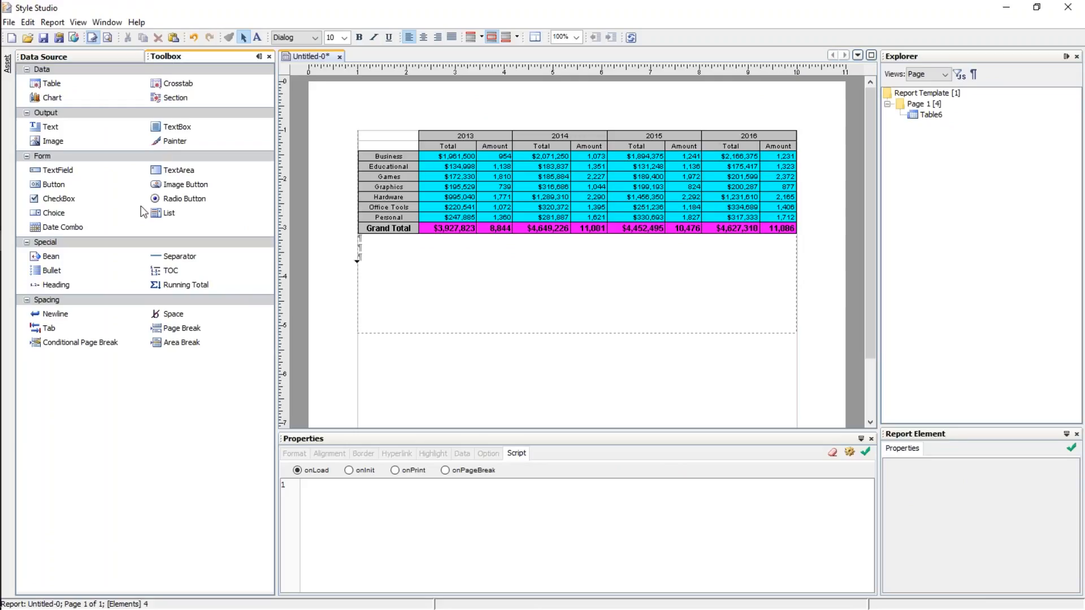
pyautogui.click(63, 97)
pyautogui.click(443, 317)
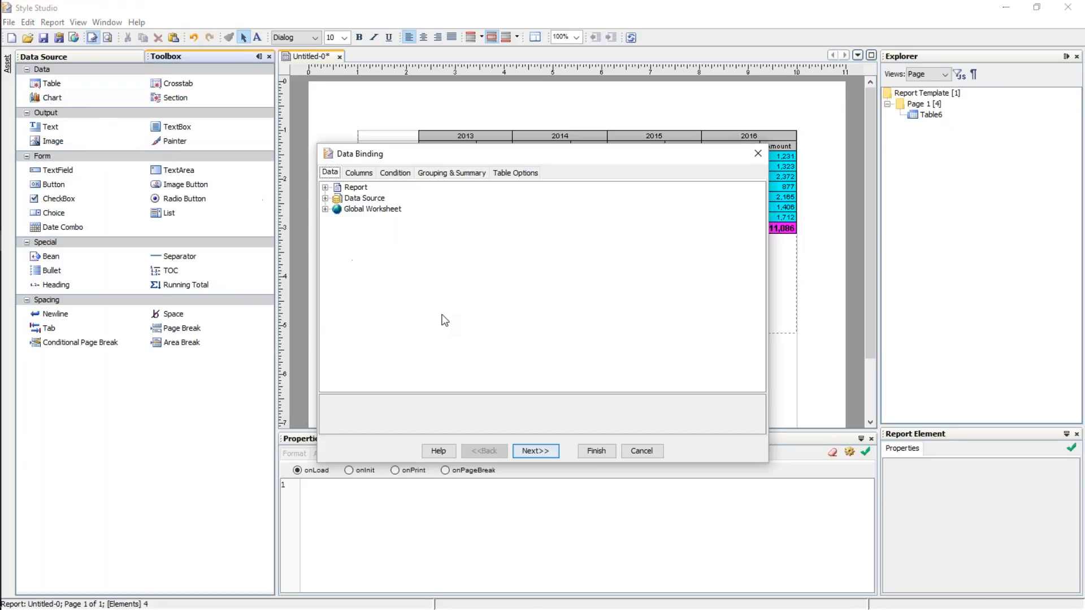
# Bind the new table to the Order Model of the Orders data source.
pyautogui.click(325, 198)
pyautogui.click(338, 219)
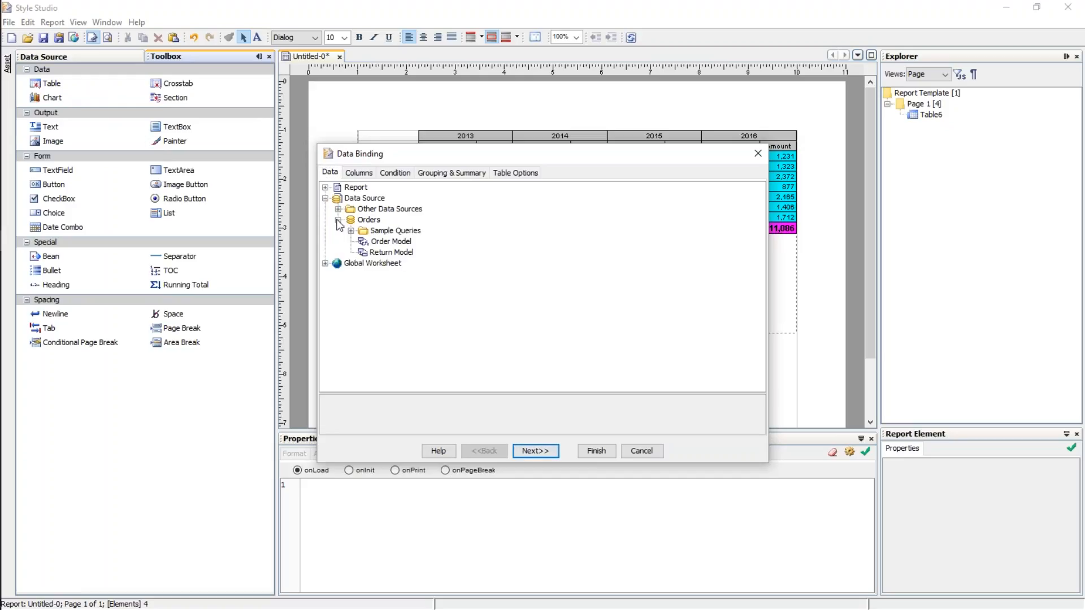
pyautogui.click(386, 244)
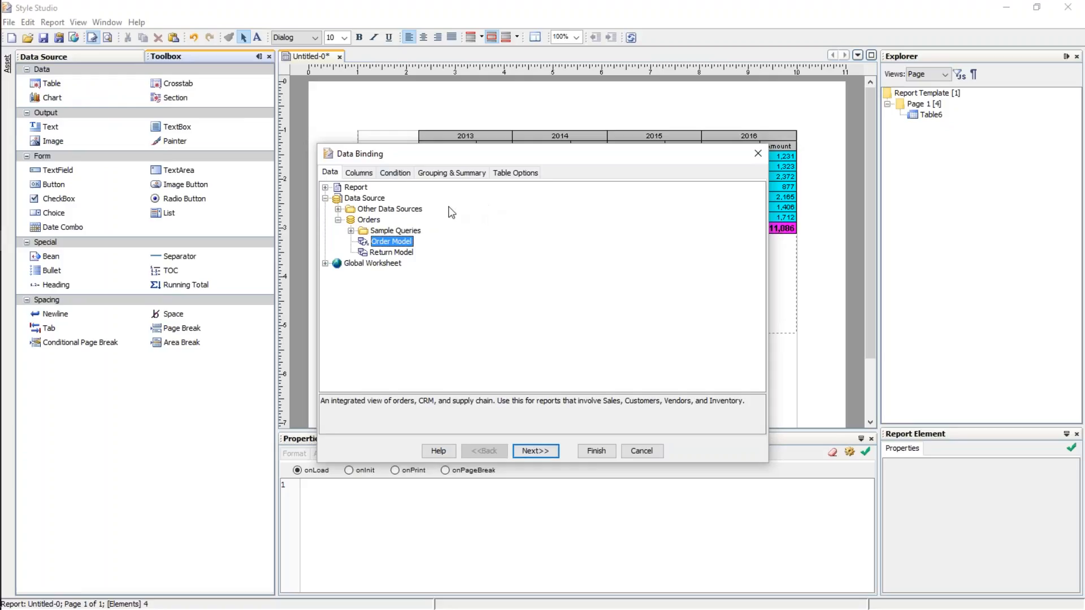
# Add Customer.Company, Product.Category, Order.Date, Salesperson.First Name and Product.Total as the table's columns.
pyautogui.click(360, 172)
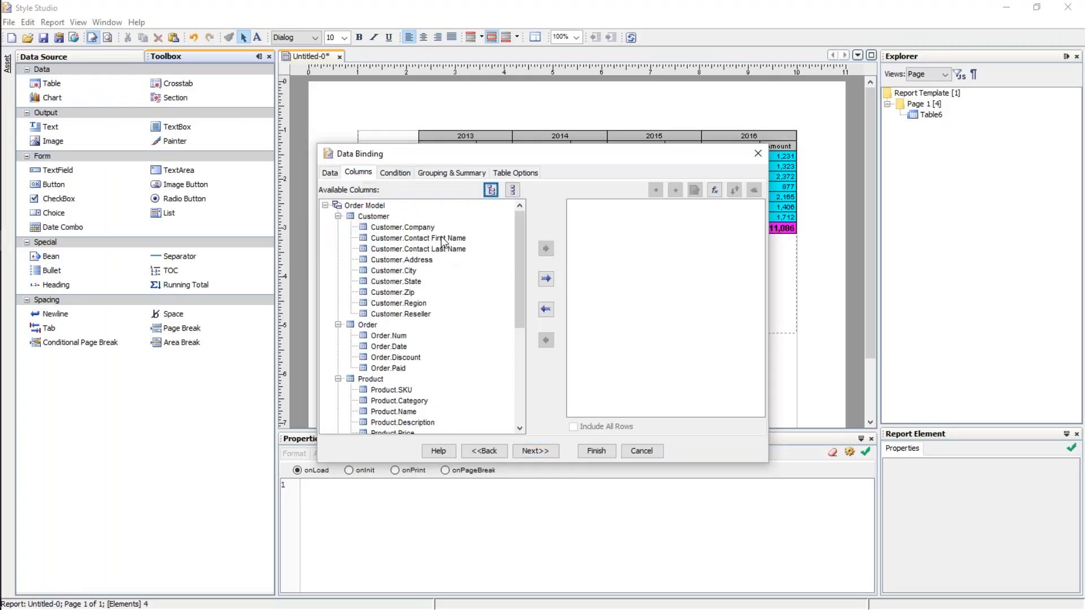
pyautogui.doubleClick(418, 227)
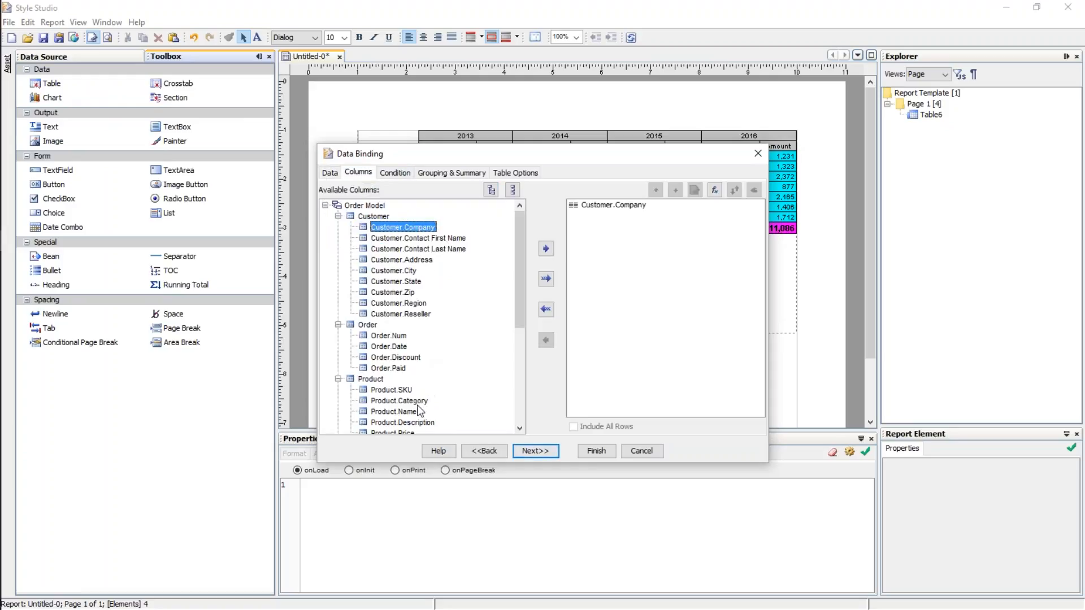
pyautogui.doubleClick(416, 400)
pyautogui.doubleClick(388, 347)
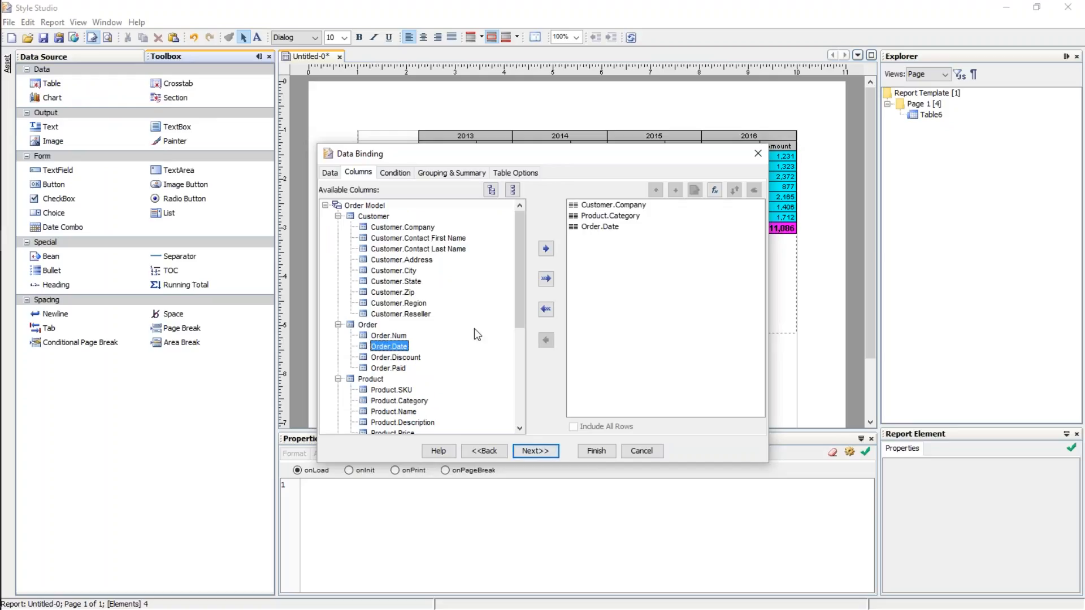
pyautogui.click(517, 389)
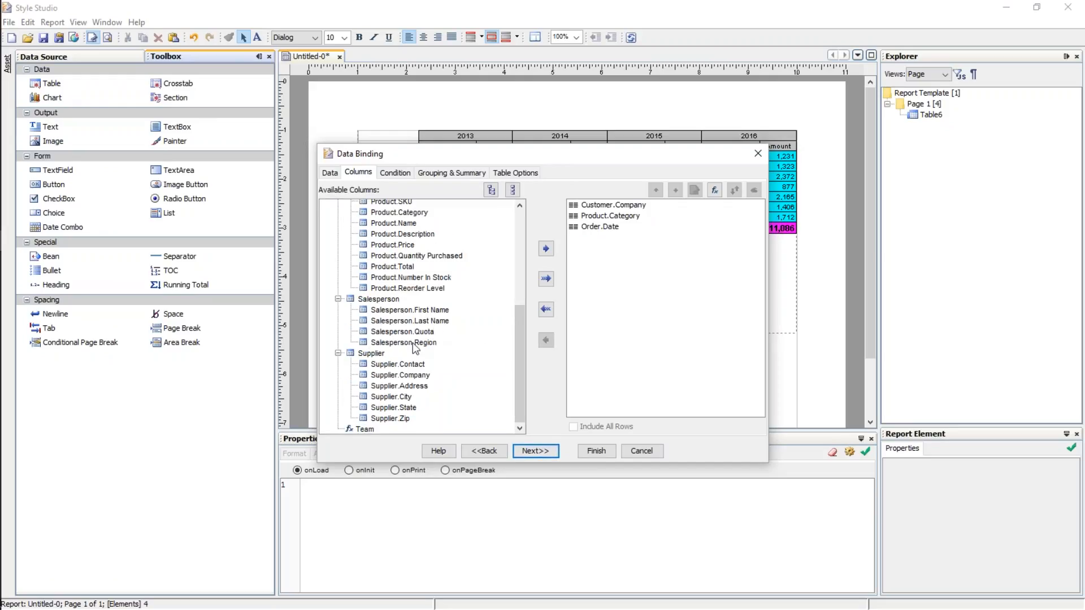
pyautogui.doubleClick(414, 310)
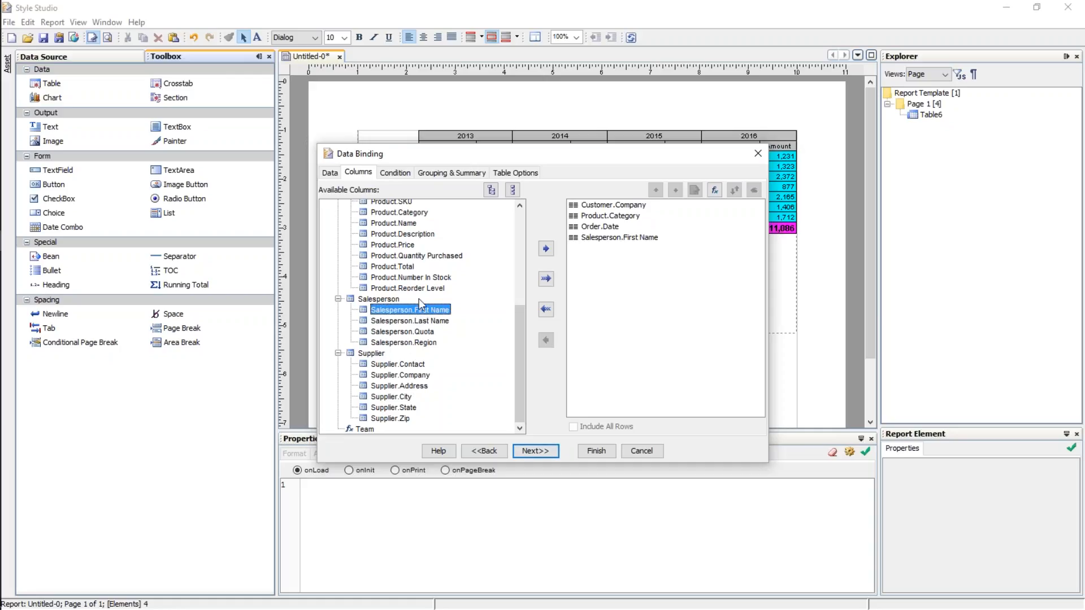
pyautogui.doubleClick(392, 266)
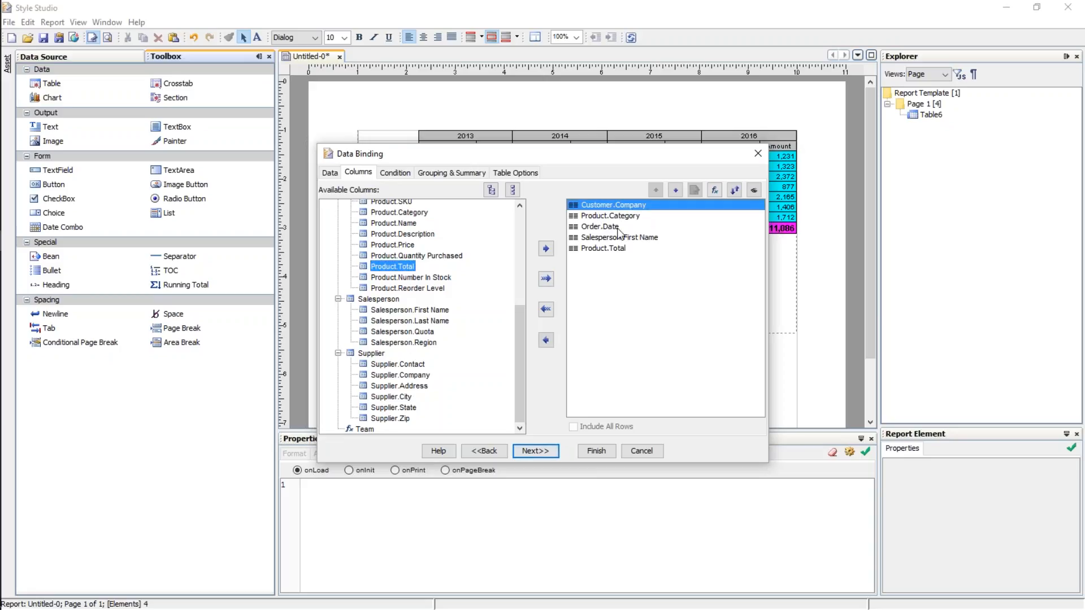
# Try an ascending sort on the Product.Category column of the new table.
pyautogui.click(616, 205)
pyautogui.click(634, 217)
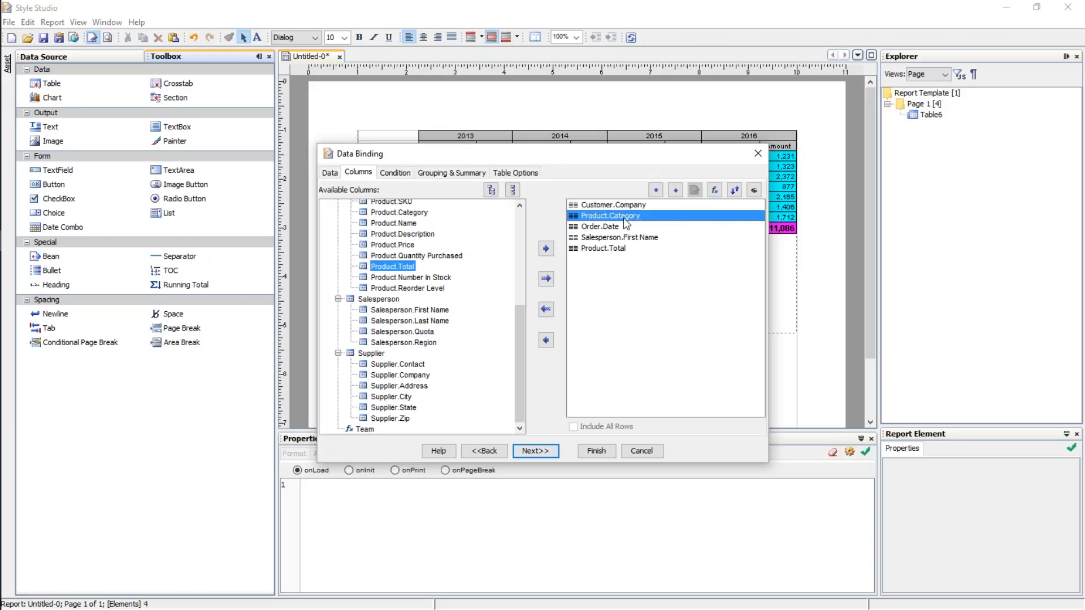
pyautogui.click(734, 191)
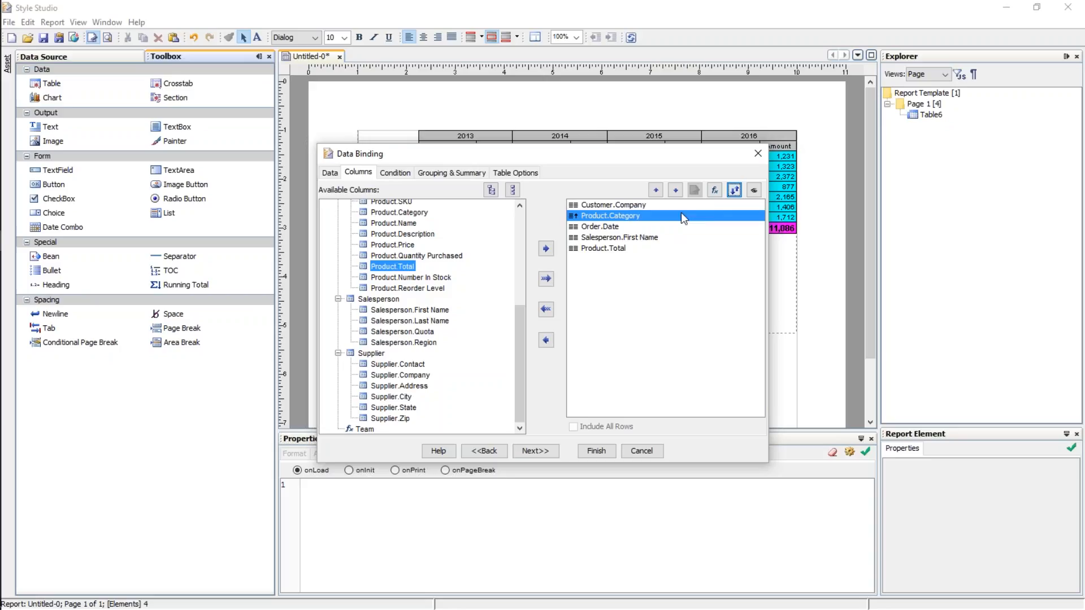
pyautogui.click(735, 191)
# Finish the data binding and review the new table beneath the crosstab.
pyautogui.click(605, 450)
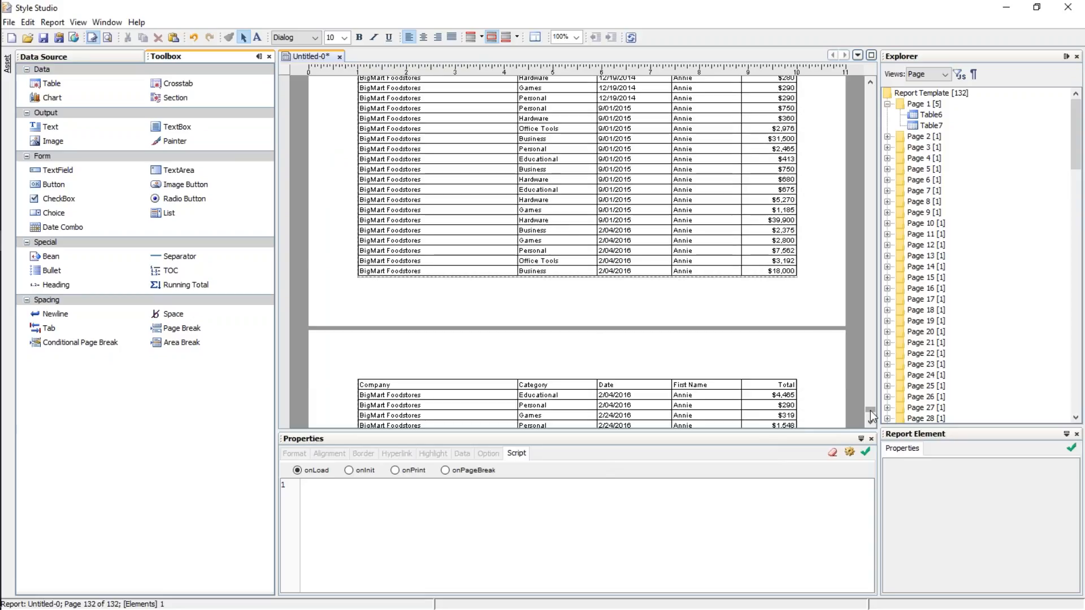
pyautogui.moveTo(873, 411); pyautogui.dragTo(871, 84)
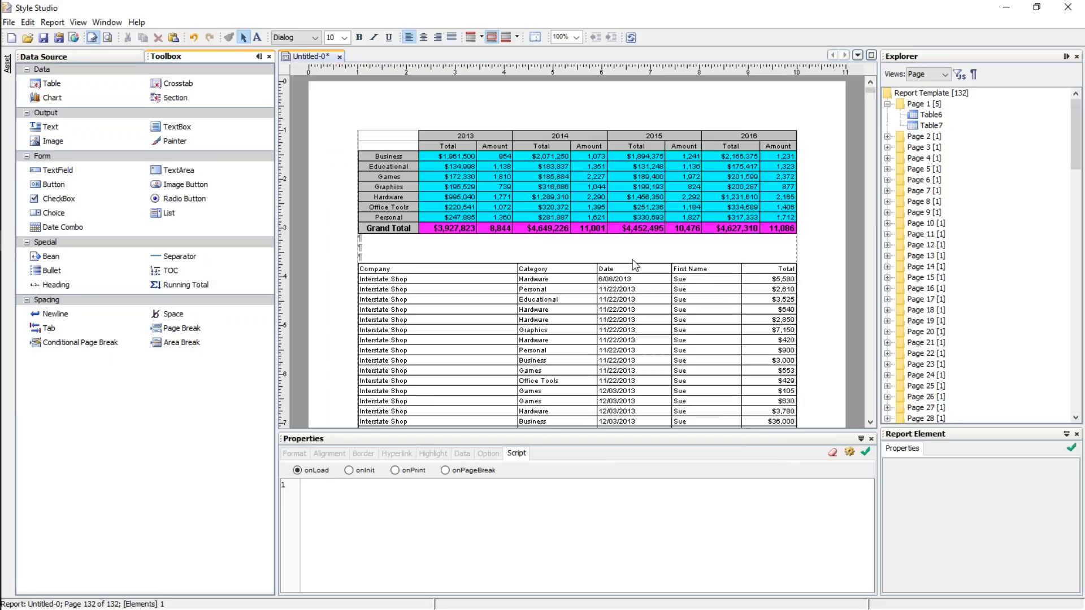
pyautogui.scroll(-1, 636, 265)
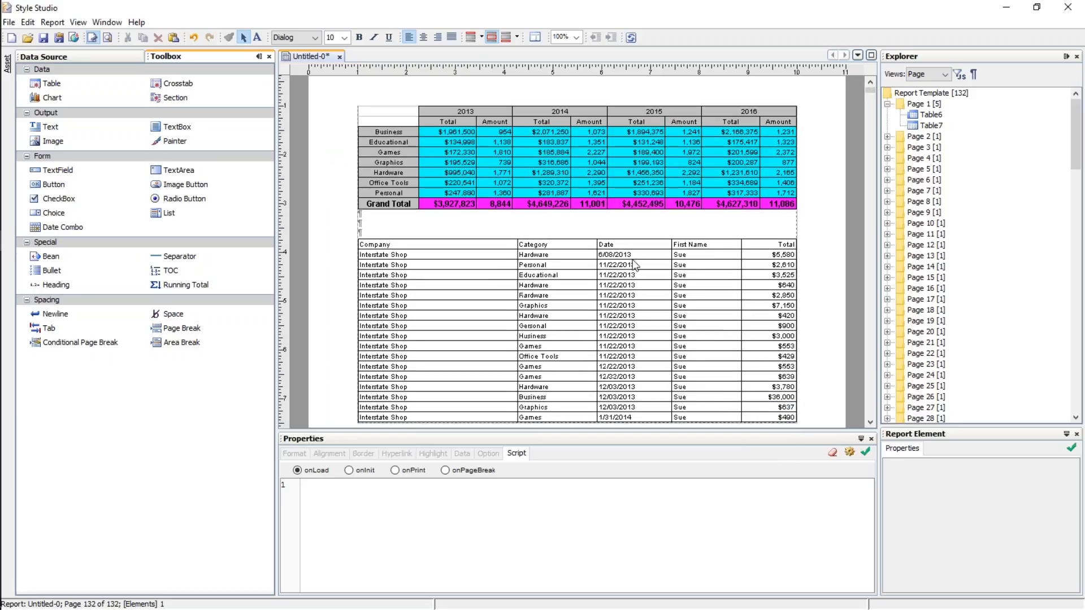
# Try moving Salesperson.First Name to the front of the new table's sorting order.
pyautogui.click(544, 270)
pyautogui.click(544, 270)
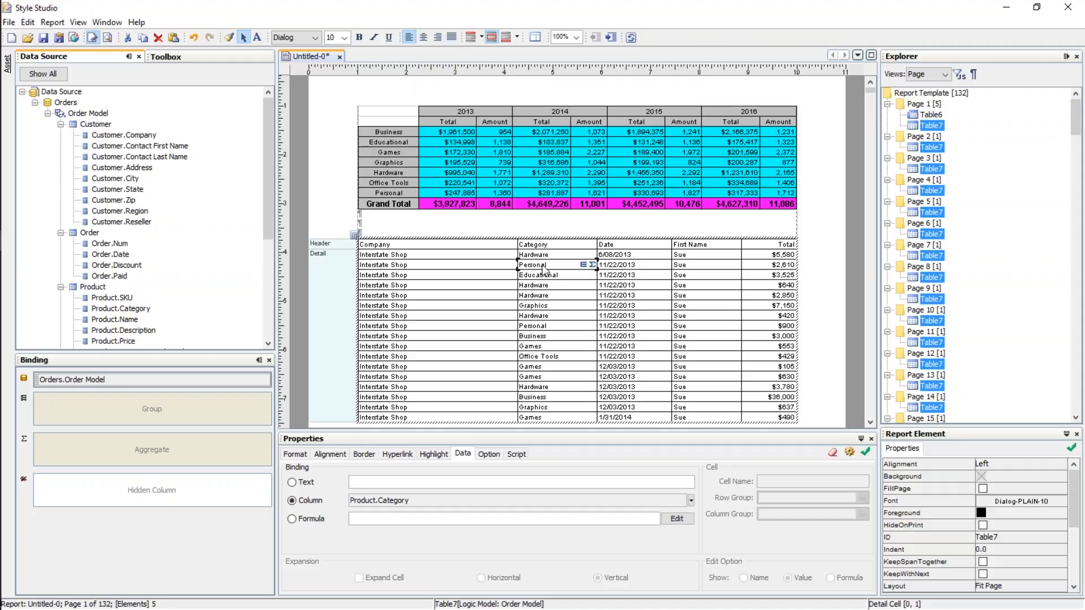
pyautogui.rightClick(544, 270)
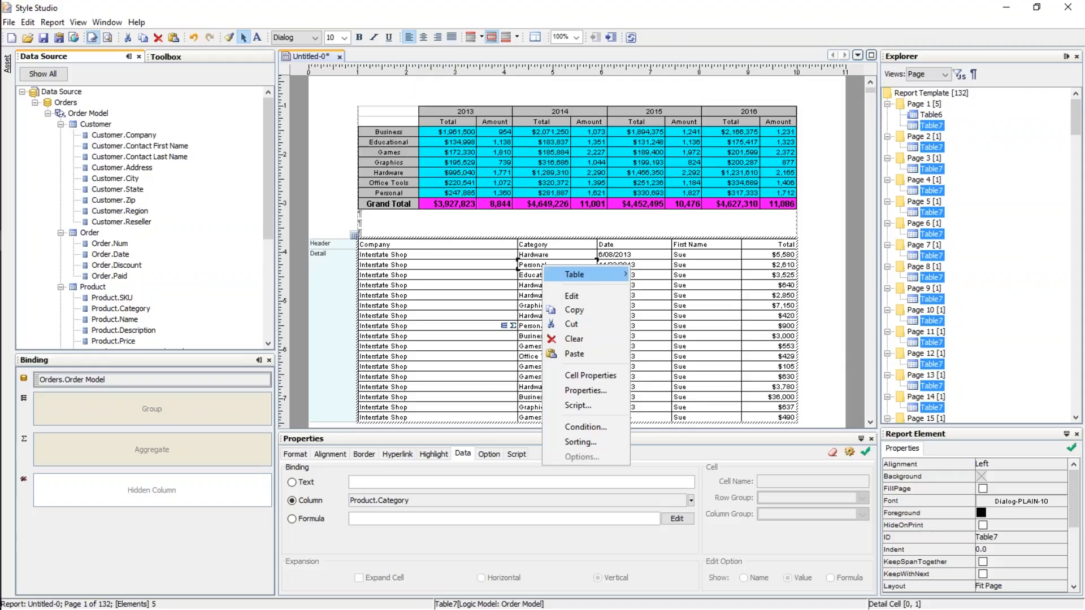
pyautogui.click(607, 443)
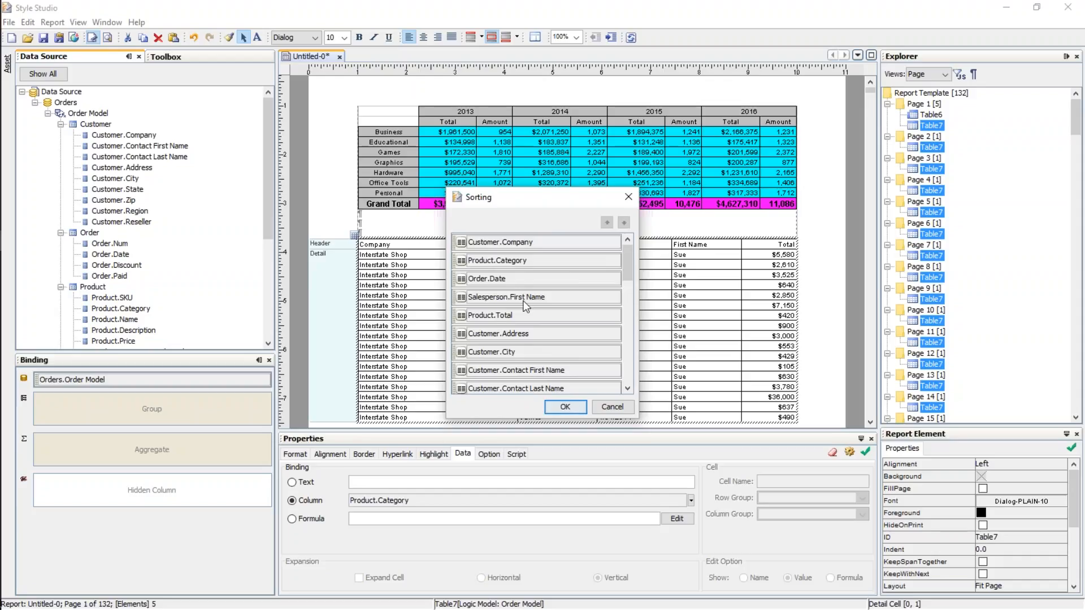
pyautogui.click(461, 297)
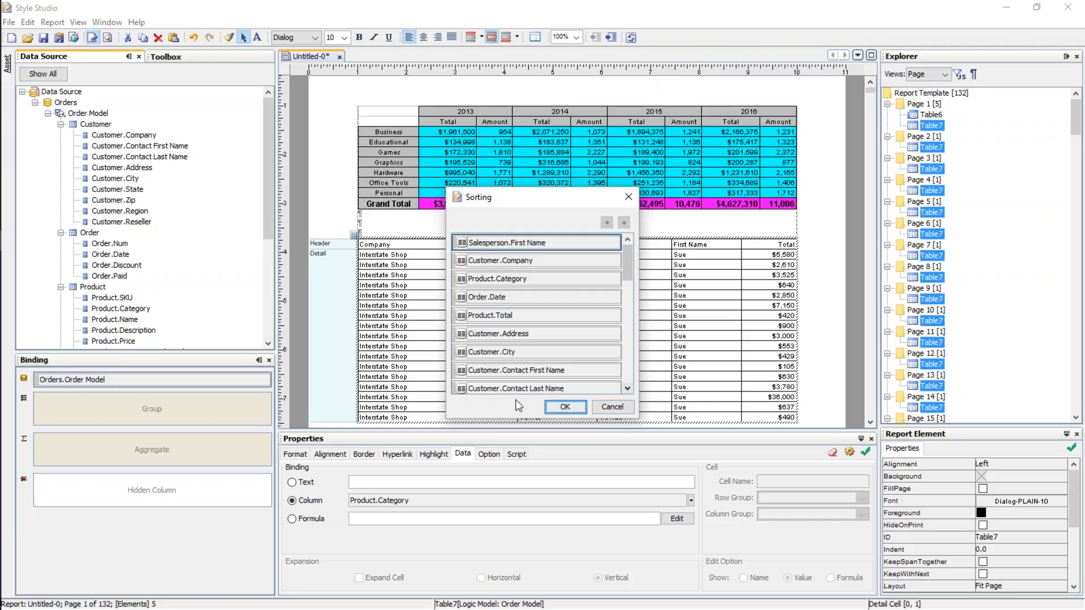
pyautogui.click(625, 408)
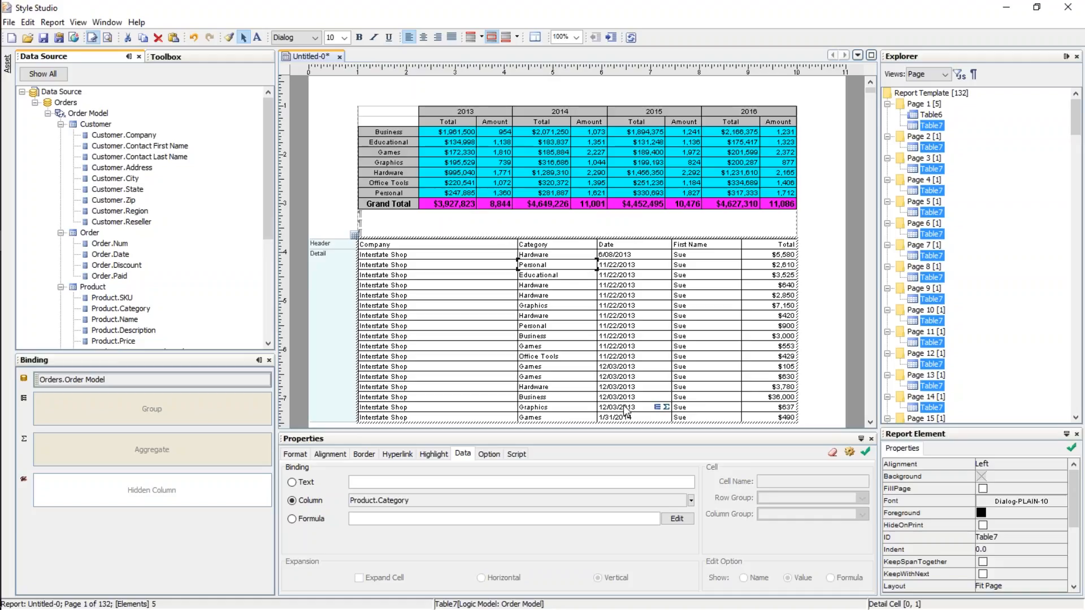